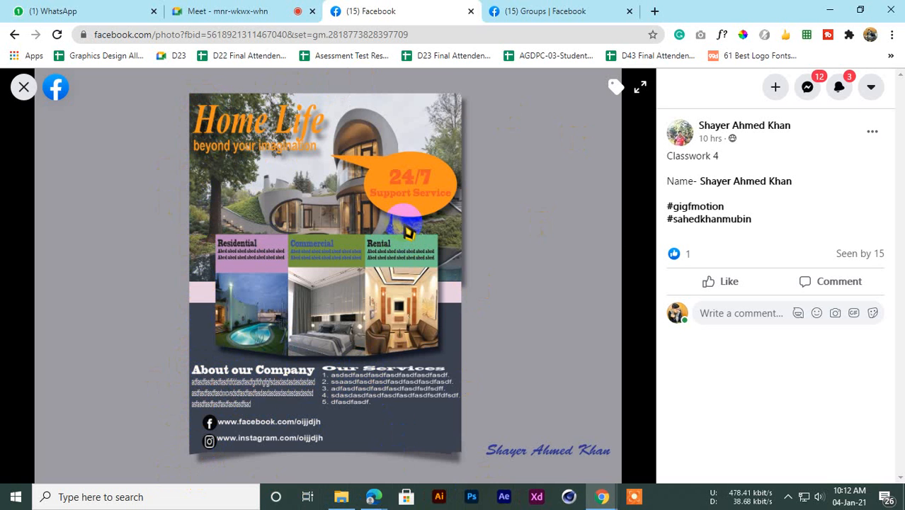
Step: Close and reopen the Home Life flyer photo, examine its headline and 24/7 support badge, and return to the group feed
{"action": "left_click", "coordinate": [22, 87]}
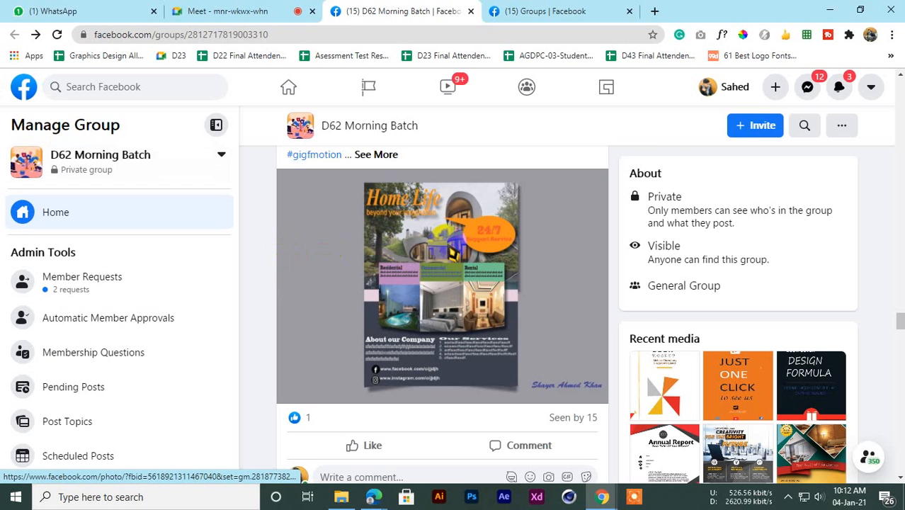
{"action": "left_click", "coordinate": [327, 255]}
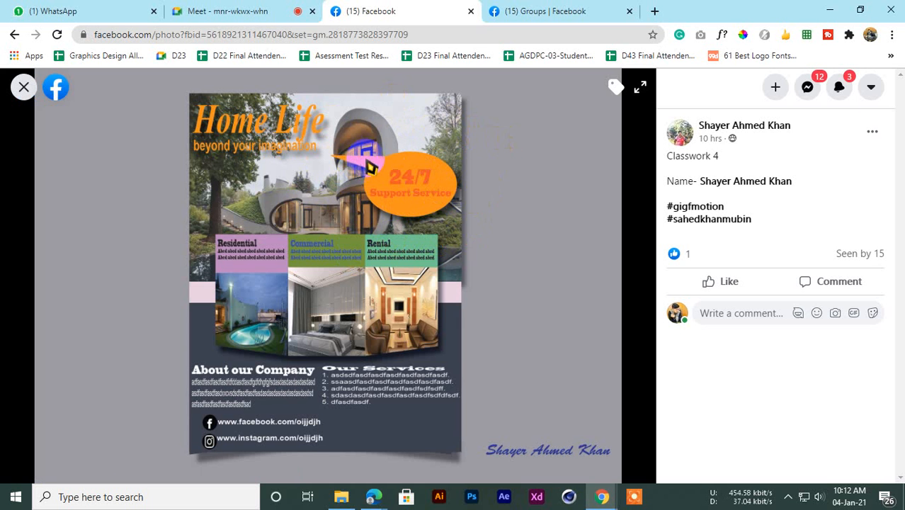
{"action": "left_click", "coordinate": [386, 180]}
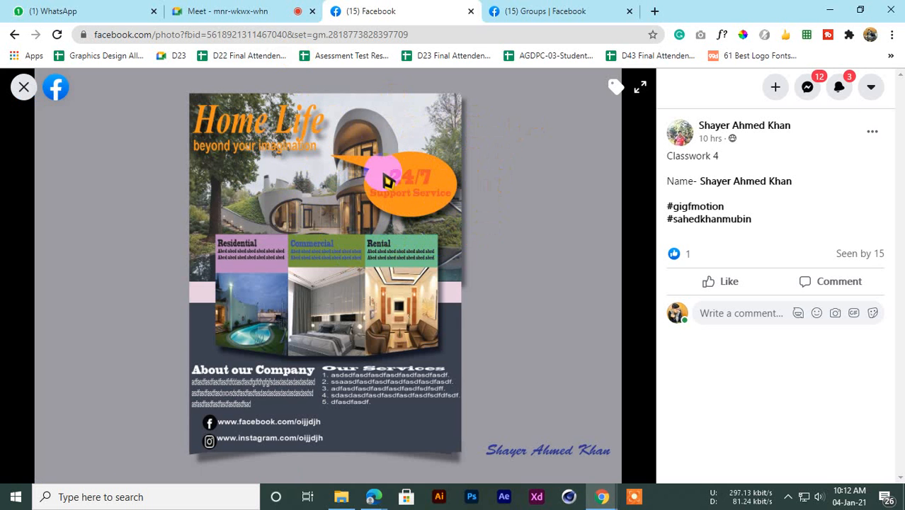
{"action": "left_click", "coordinate": [425, 180]}
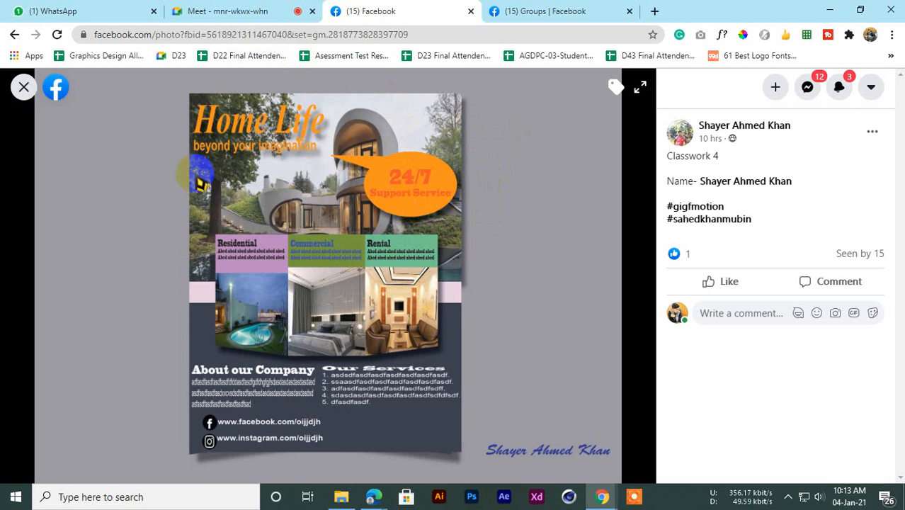
{"action": "left_click", "coordinate": [24, 87]}
Step: Examine the autumn-house flyer mockup from the next Class Work-4 post in the photo viewer and close it
{"action": "scroll", "coordinate": [430, 290], "scroll_direction": "down", "scroll_amount": 5}
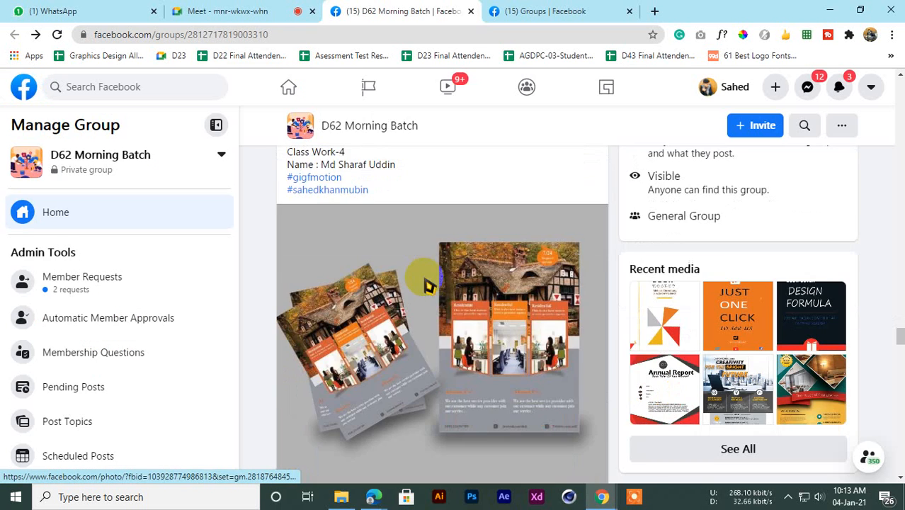
{"action": "left_click", "coordinate": [432, 276]}
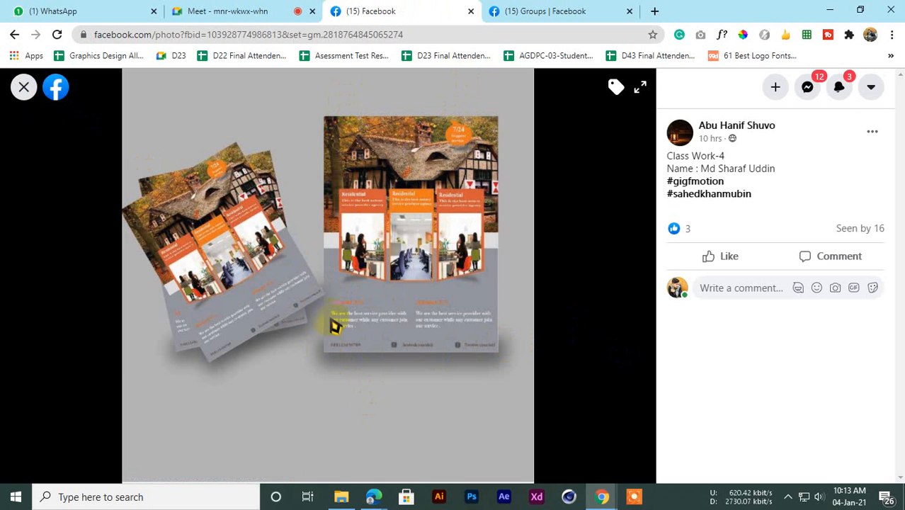
{"action": "left_click", "coordinate": [23, 89]}
{"action": "scroll", "coordinate": [404, 324], "scroll_direction": "down", "scroll_amount": 5}
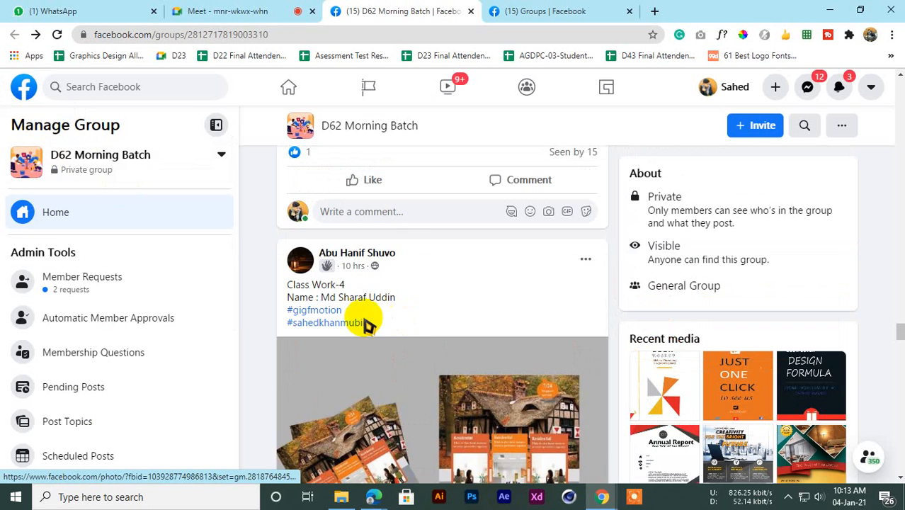
Step: Like the Class Work-4 post that contains the autumn-house flyer mockup
{"action": "scroll", "coordinate": [393, 385], "scroll_direction": "down", "scroll_amount": 4}
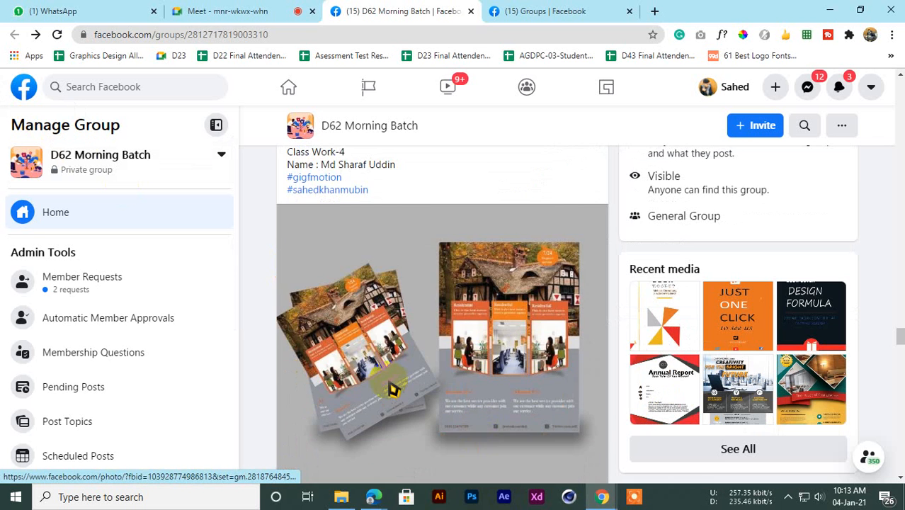
{"action": "scroll", "coordinate": [388, 384], "scroll_direction": "down", "scroll_amount": 3}
{"action": "scroll", "coordinate": [374, 363], "scroll_direction": "up", "scroll_amount": 2}
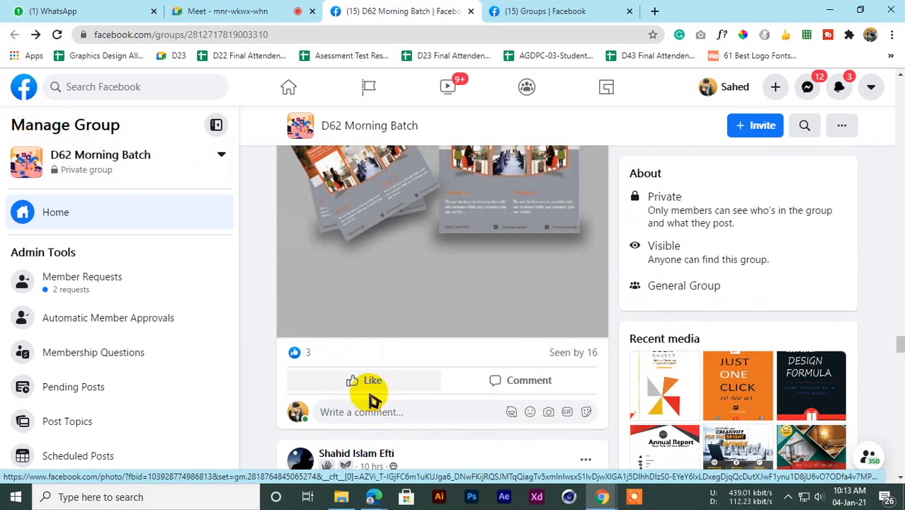
{"action": "left_click", "coordinate": [369, 388]}
{"action": "scroll", "coordinate": [370, 387], "scroll_direction": "up", "scroll_amount": 4}
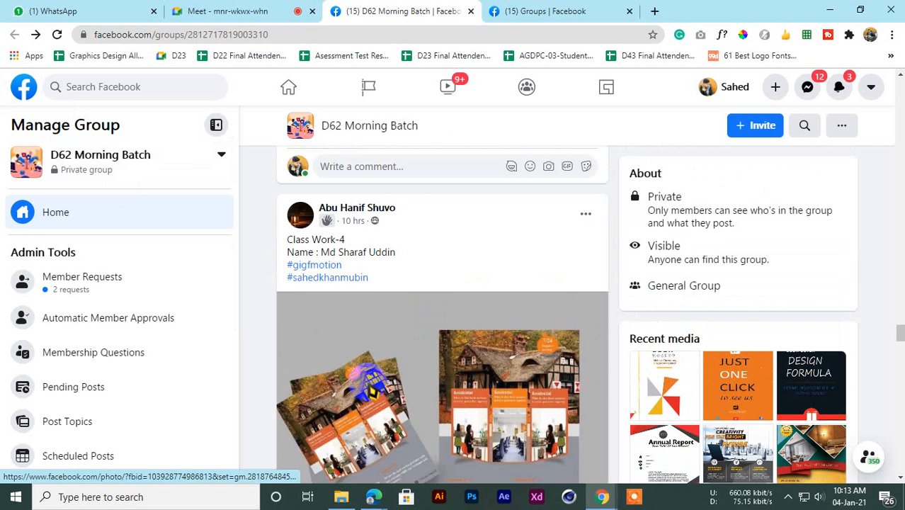
{"action": "scroll", "coordinate": [373, 389], "scroll_direction": "down", "scroll_amount": 2}
{"action": "scroll", "coordinate": [373, 389], "scroll_direction": "down", "scroll_amount": 3}
{"action": "scroll", "coordinate": [372, 388], "scroll_direction": "up", "scroll_amount": 4}
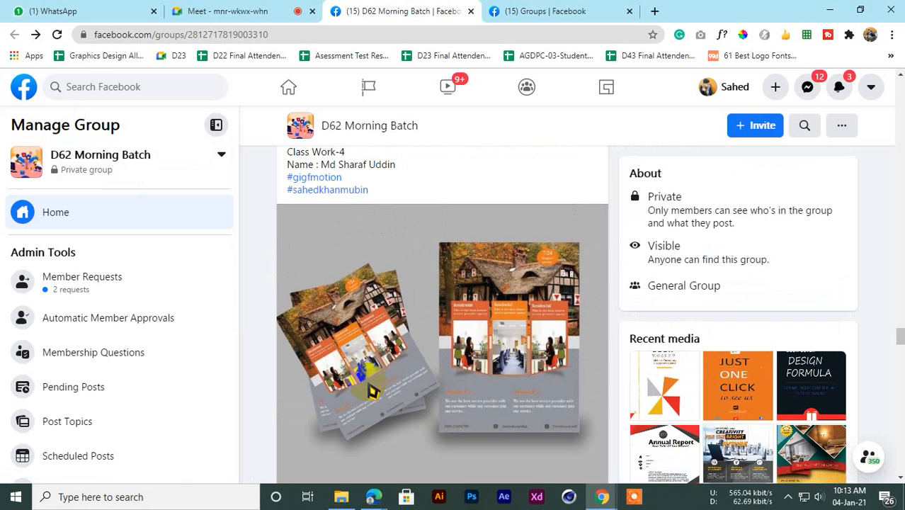
Step: Switch to the Google Meet call, admit the waiting participant, and return to the Facebook group feed
{"action": "left_click", "coordinate": [225, 9]}
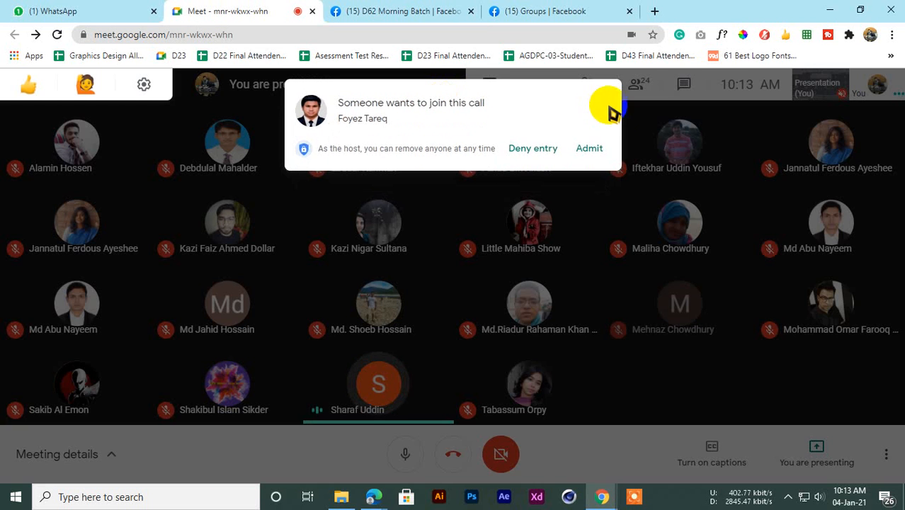
{"action": "left_click", "coordinate": [599, 148]}
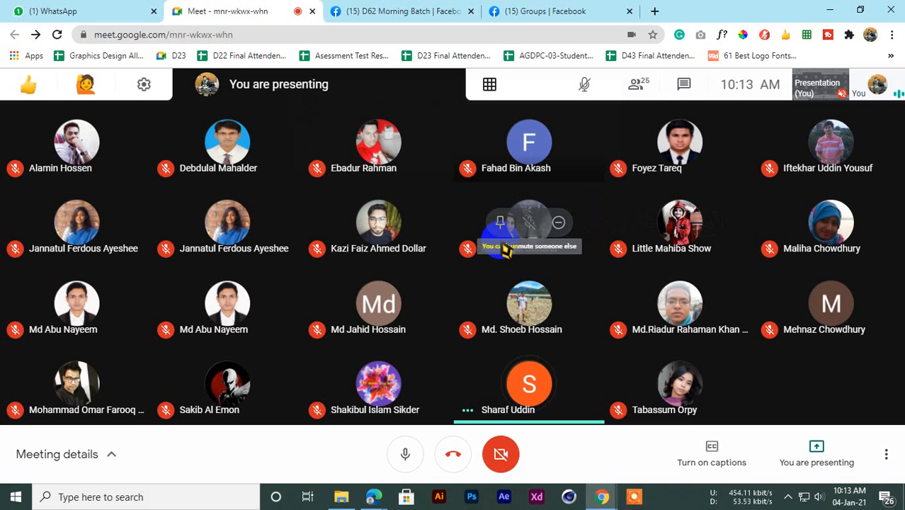
{"action": "left_click", "coordinate": [359, 9]}
Step: Review the tilted and upright flyers of the autumn-house mockup in the liked post
{"action": "scroll", "coordinate": [362, 233], "scroll_direction": "down", "scroll_amount": 3}
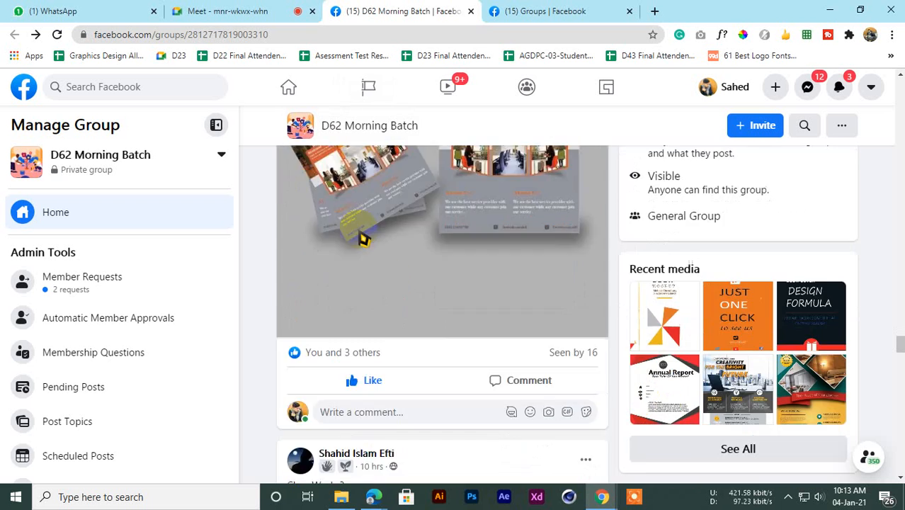
{"action": "scroll", "coordinate": [362, 239], "scroll_direction": "up", "scroll_amount": 2}
{"action": "scroll", "coordinate": [358, 235], "scroll_direction": "up", "scroll_amount": 1}
{"action": "scroll", "coordinate": [358, 235], "scroll_direction": "down", "scroll_amount": 2}
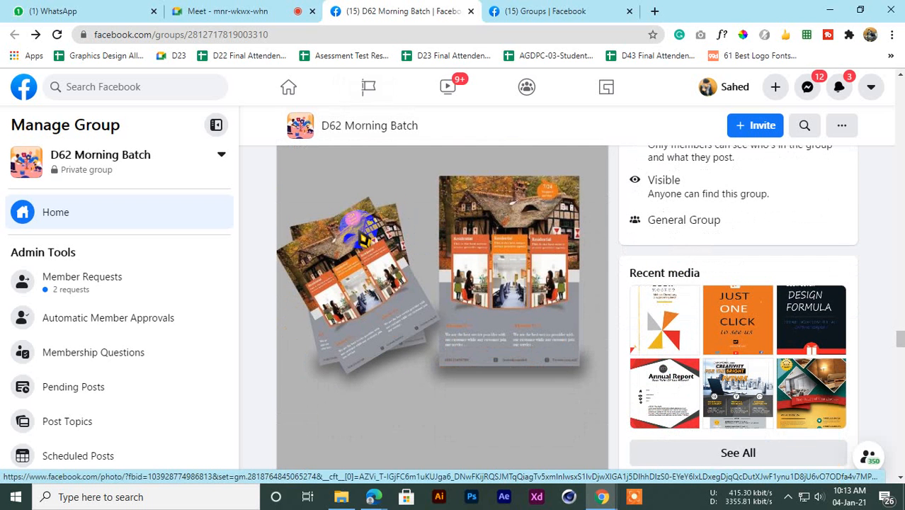
{"action": "scroll", "coordinate": [365, 233], "scroll_direction": "up", "scroll_amount": 1}
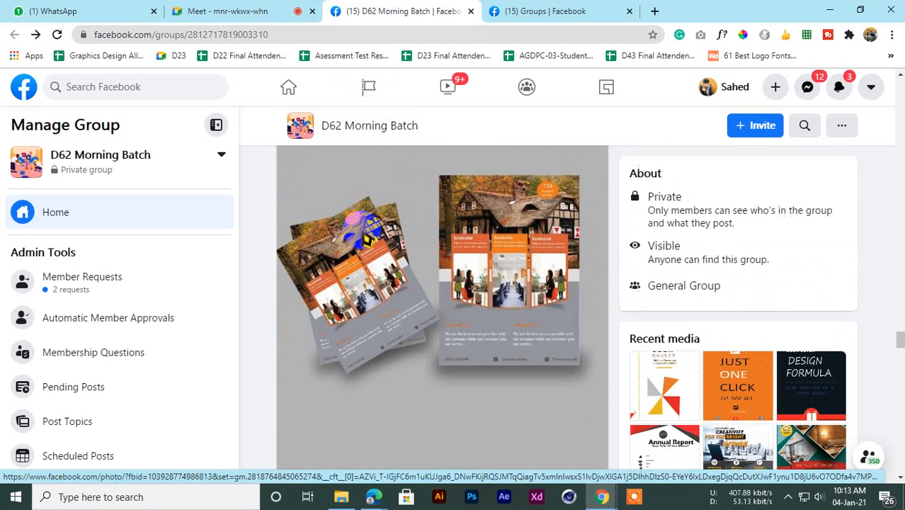
{"action": "scroll", "coordinate": [366, 237], "scroll_direction": "down", "scroll_amount": 1}
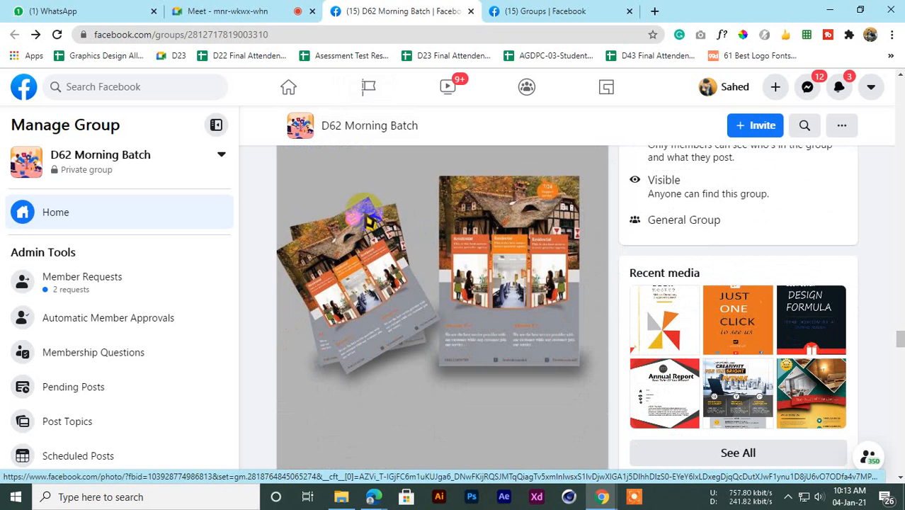
Step: Find the Class Work-3 post with the Open House flyer, look over its layout, and open the flyer photo
{"action": "scroll", "coordinate": [375, 248], "scroll_direction": "down", "scroll_amount": 10}
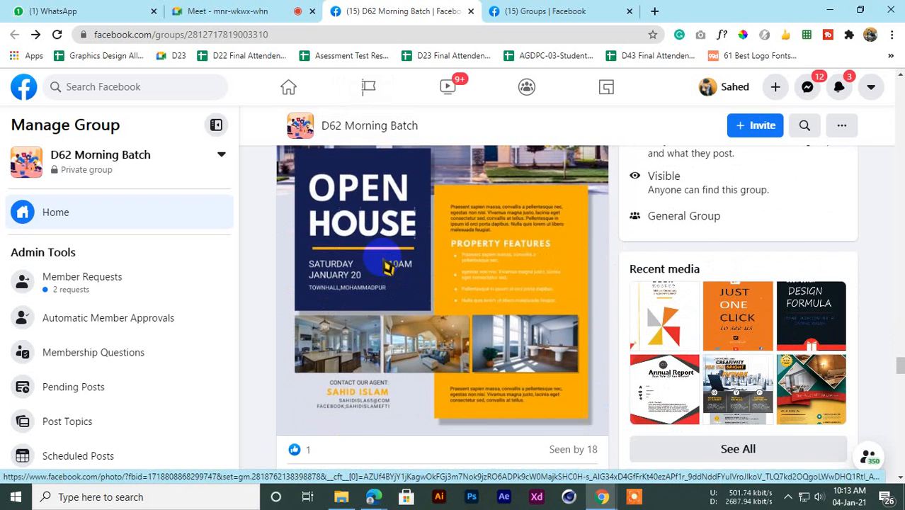
{"action": "scroll", "coordinate": [385, 262], "scroll_direction": "up", "scroll_amount": 4}
{"action": "scroll", "coordinate": [385, 261], "scroll_direction": "down", "scroll_amount": 3}
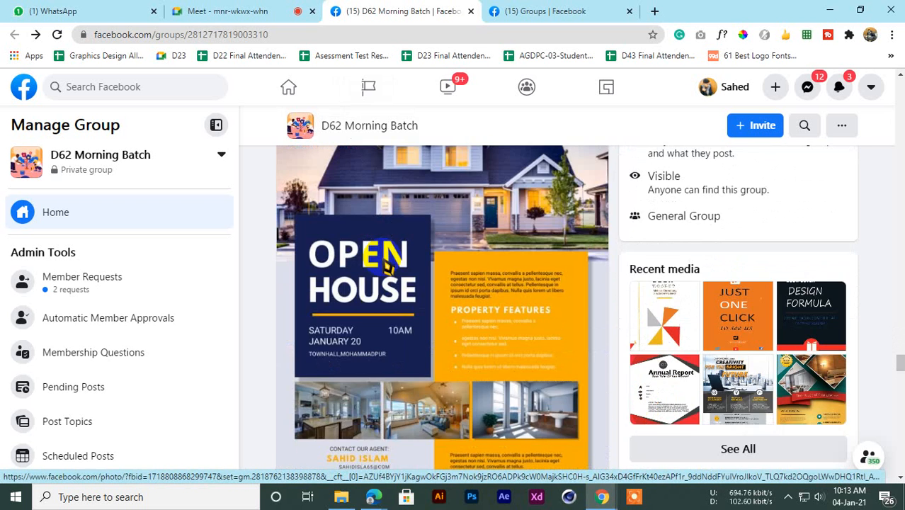
{"action": "scroll", "coordinate": [386, 262], "scroll_direction": "up", "scroll_amount": 3}
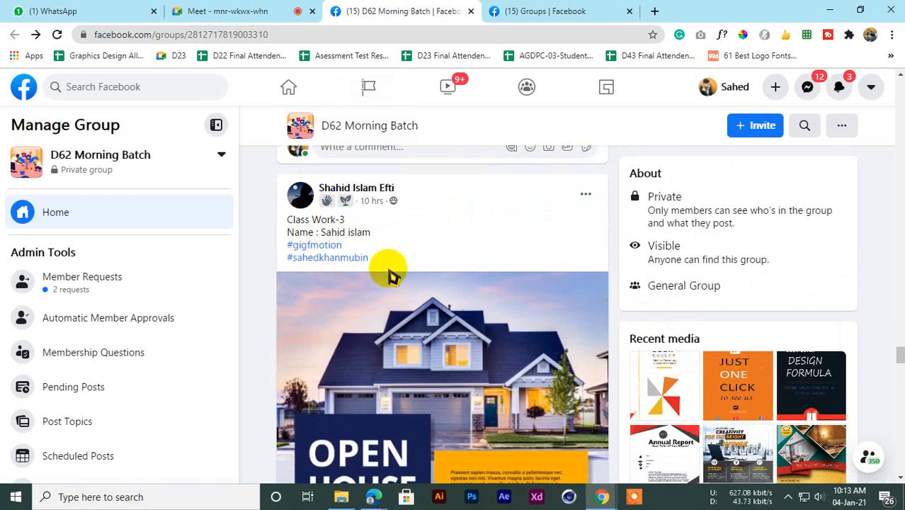
{"action": "scroll", "coordinate": [392, 275], "scroll_direction": "down", "scroll_amount": 4}
{"action": "scroll", "coordinate": [400, 290], "scroll_direction": "up", "scroll_amount": 1}
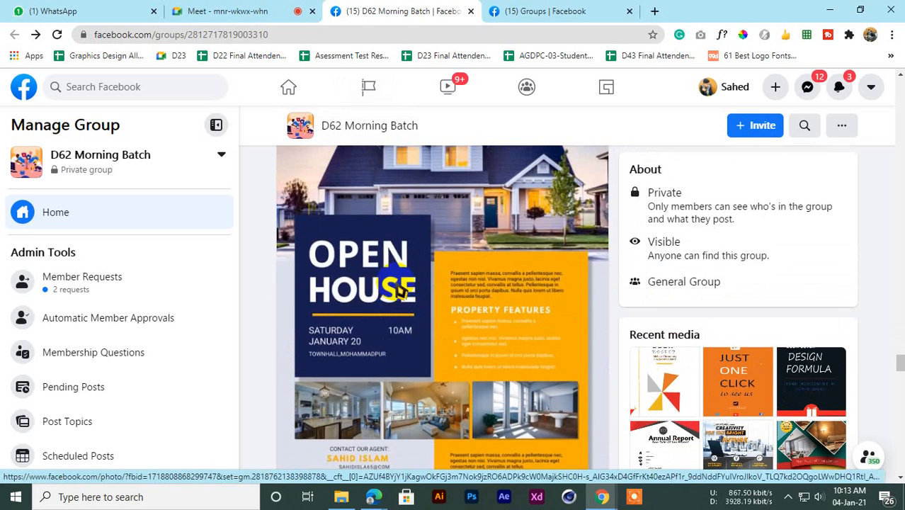
{"action": "left_click", "coordinate": [397, 258]}
Step: Switch to the Google Meet call, admit the participant asking to join, and return to the enlarged Open House flyer
{"action": "left_click", "coordinate": [244, 10]}
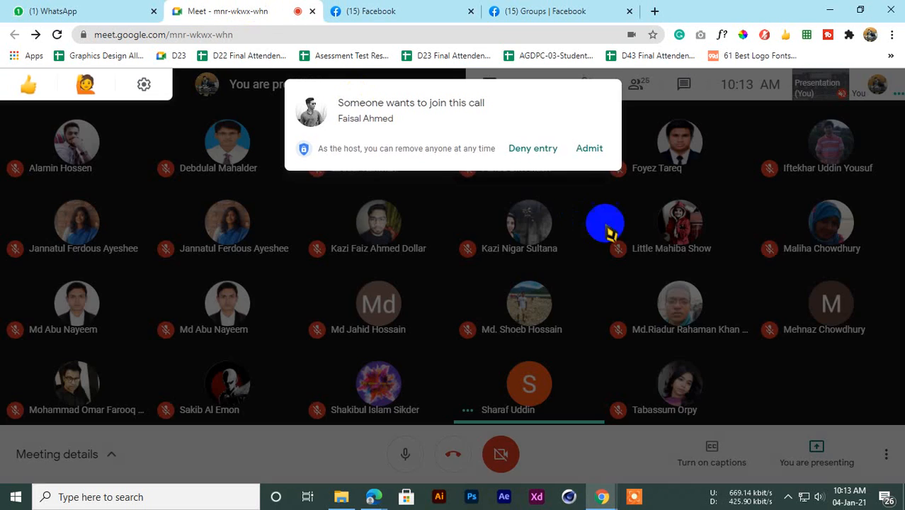
{"action": "left_click", "coordinate": [587, 150]}
{"action": "left_click", "coordinate": [433, 10]}
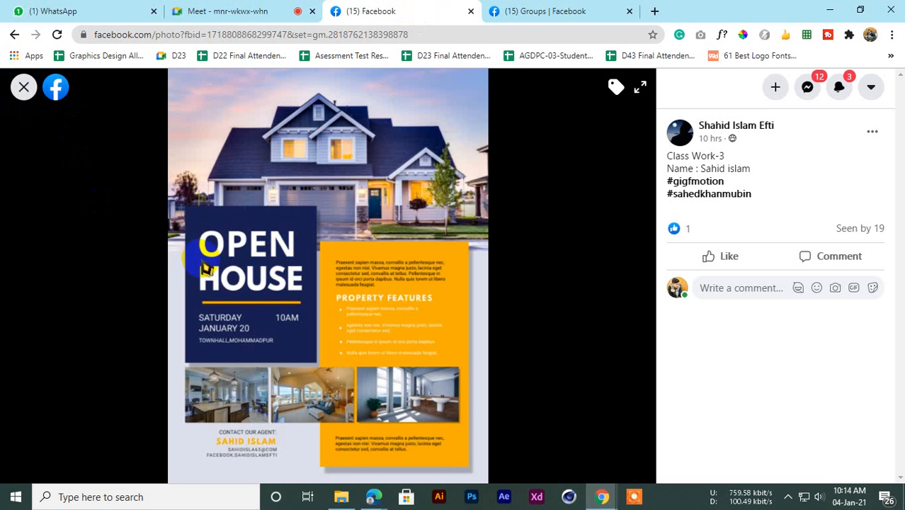
Step: Switch to Google Meet again to let the next waiting participant in, and go back to the Open House photo
{"action": "left_click", "coordinate": [212, 10]}
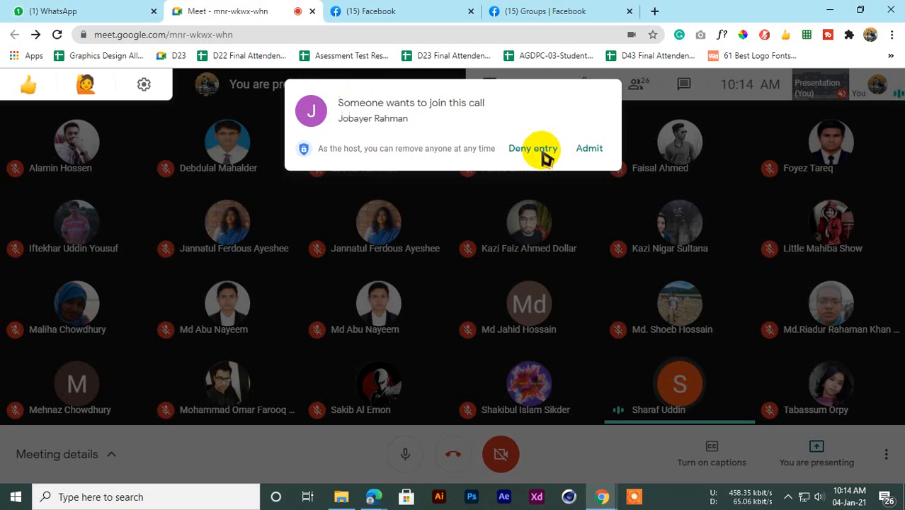
{"action": "left_click", "coordinate": [590, 150]}
{"action": "left_click", "coordinate": [417, 9]}
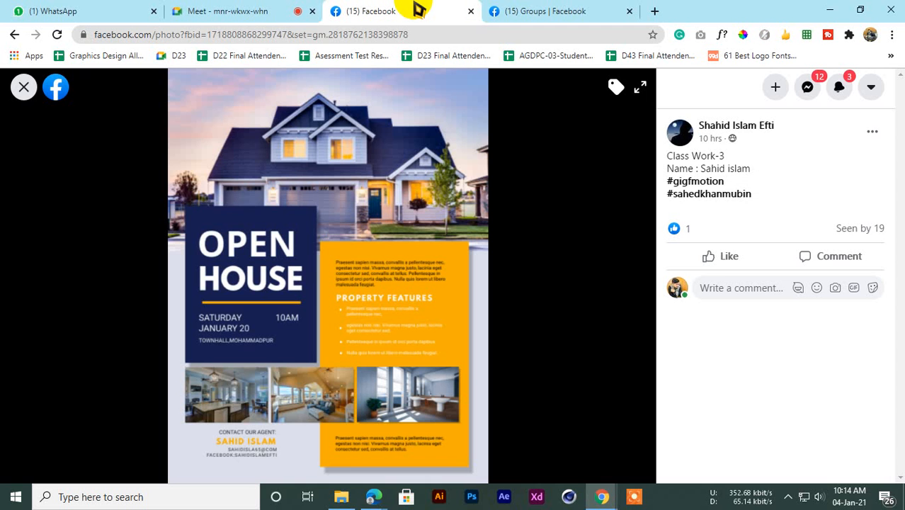
Step: Close the enlarged Open House flyer and look through the rest of its post in the group feed
{"action": "left_click", "coordinate": [23, 86]}
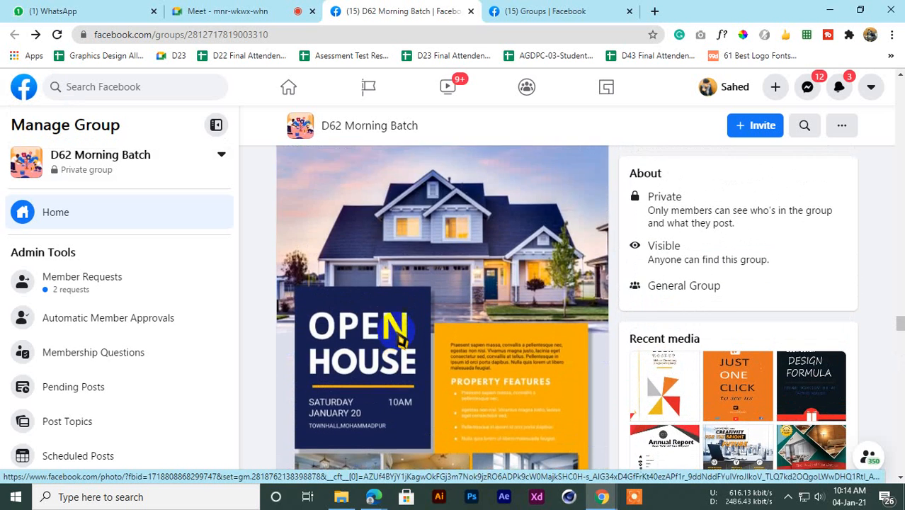
{"action": "scroll", "coordinate": [400, 340], "scroll_direction": "down", "scroll_amount": 1}
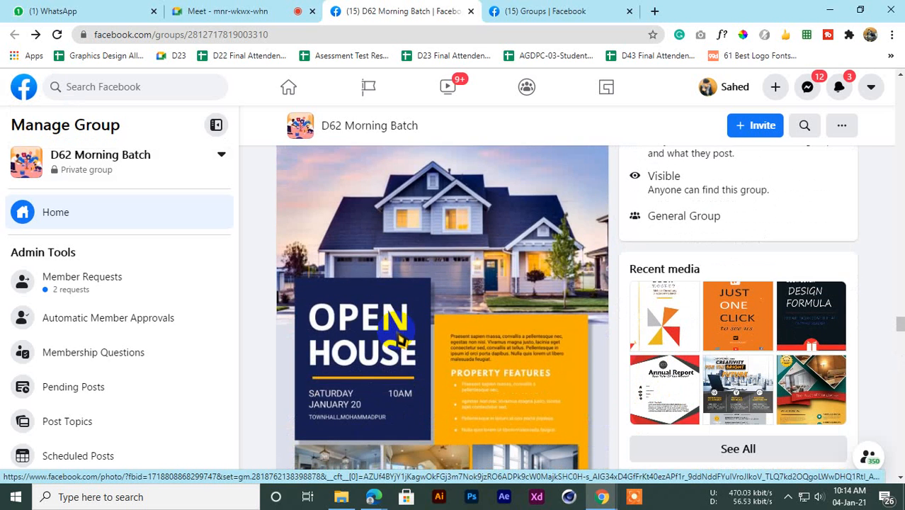
{"action": "scroll", "coordinate": [400, 339], "scroll_direction": "down", "scroll_amount": 4}
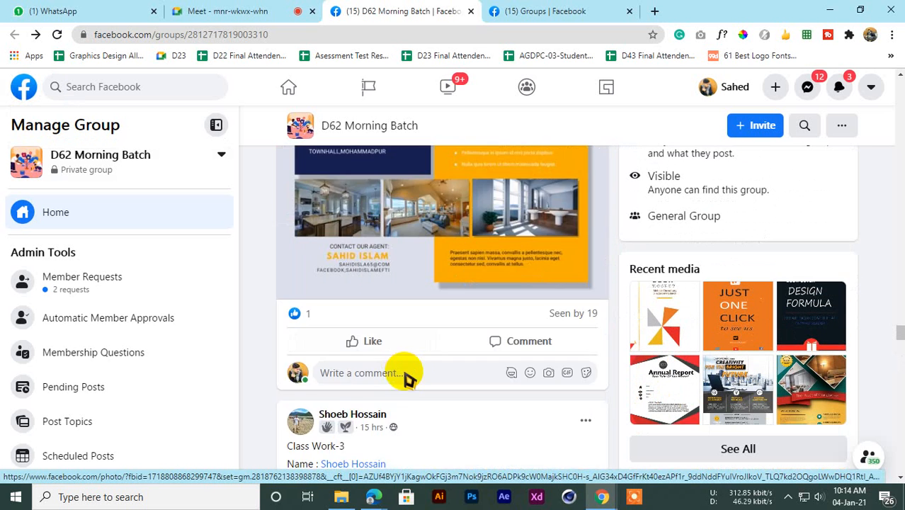
Step: Admit another waiting participant to the Google Meet call and return to the group feed on Facebook
{"action": "left_click", "coordinate": [252, 11]}
{"action": "left_click", "coordinate": [590, 149]}
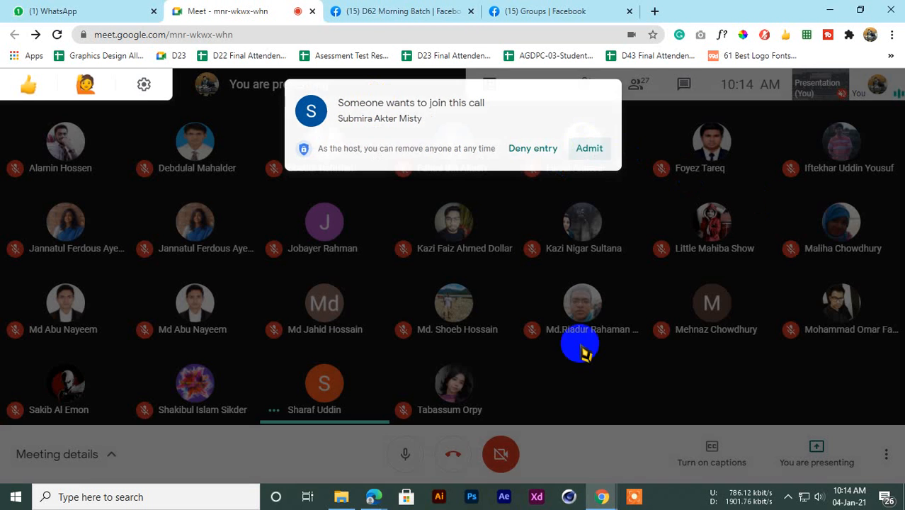
{"action": "left_click", "coordinate": [383, 9]}
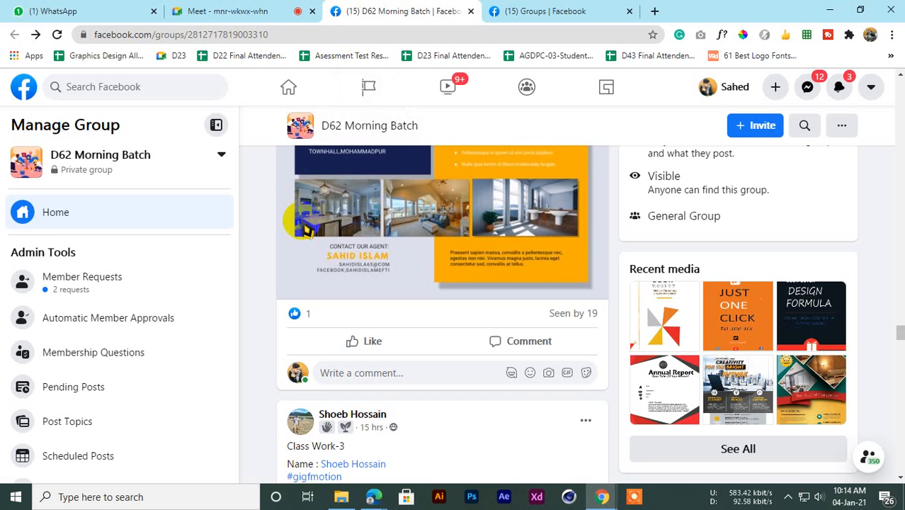
Step: Examine the Open House flyer in the Class Work-3 post, comparing its house photo, title block, property features and interior pictures
{"action": "scroll", "coordinate": [354, 250], "scroll_direction": "up", "scroll_amount": 5}
{"action": "scroll", "coordinate": [356, 249], "scroll_direction": "down", "scroll_amount": 1}
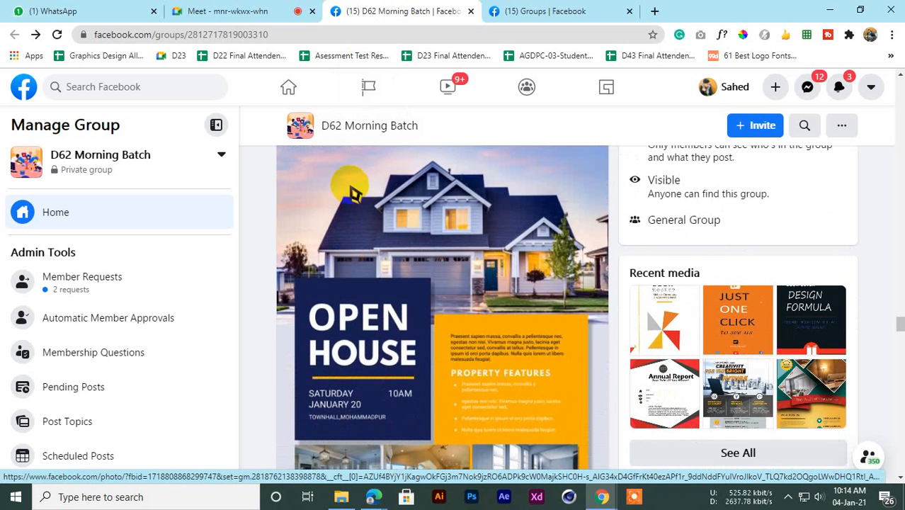
{"action": "scroll", "coordinate": [354, 193], "scroll_direction": "down", "scroll_amount": 2}
{"action": "scroll", "coordinate": [400, 283], "scroll_direction": "up", "scroll_amount": 1}
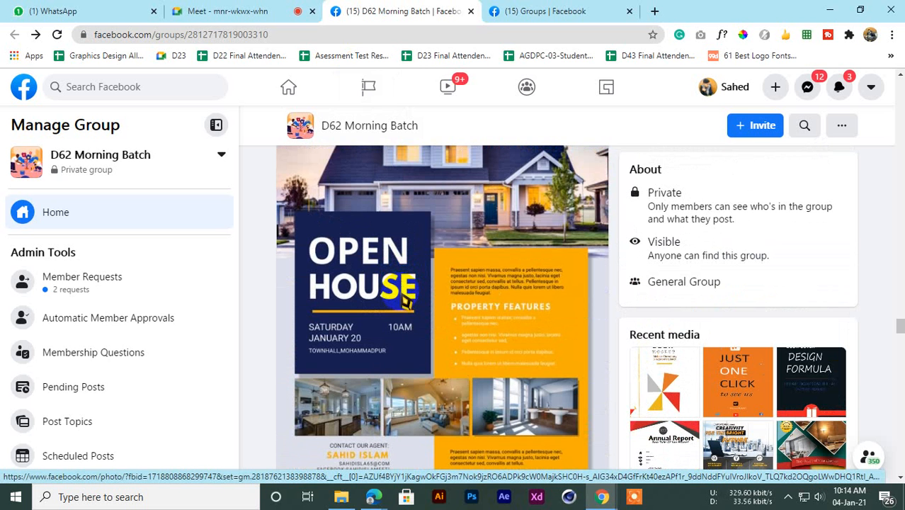
{"action": "scroll", "coordinate": [406, 303], "scroll_direction": "down", "scroll_amount": 2}
{"action": "scroll", "coordinate": [405, 303], "scroll_direction": "up", "scroll_amount": 2}
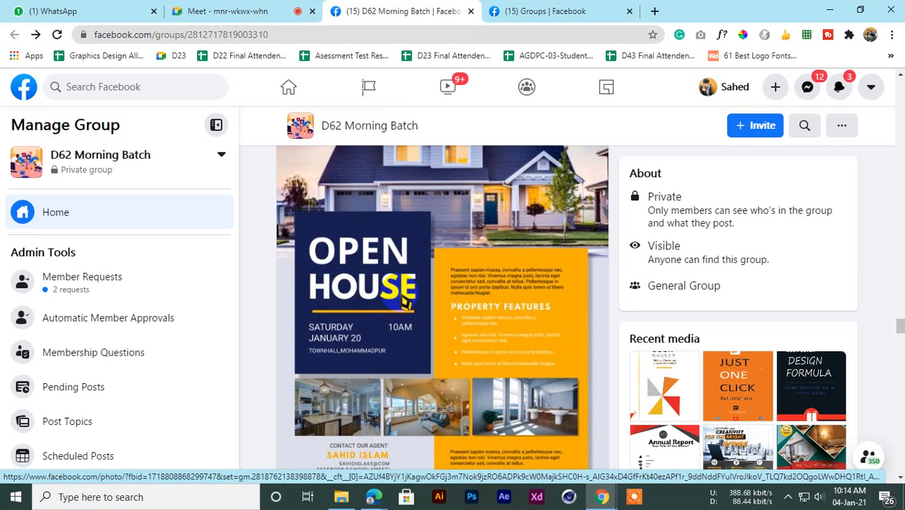
{"action": "scroll", "coordinate": [405, 301], "scroll_direction": "up", "scroll_amount": 3}
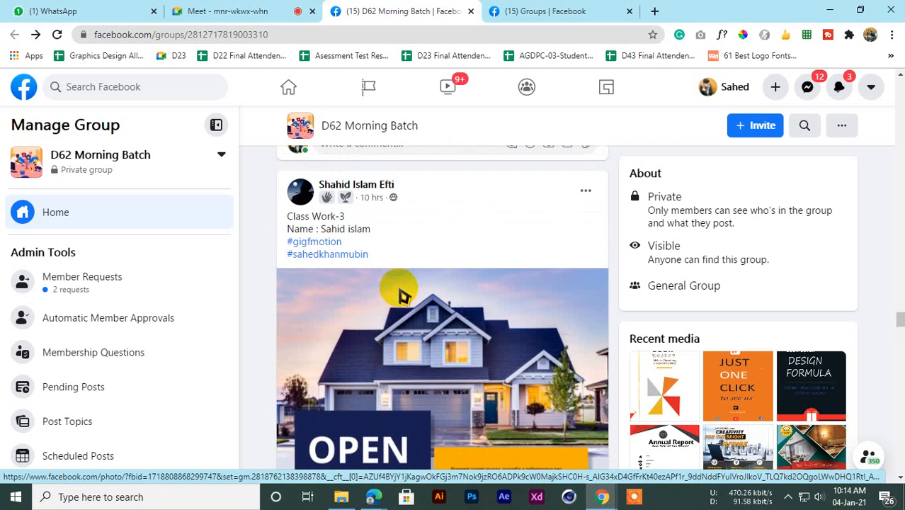
{"action": "scroll", "coordinate": [402, 293], "scroll_direction": "up", "scroll_amount": 1}
{"action": "scroll", "coordinate": [400, 294], "scroll_direction": "down", "scroll_amount": 5}
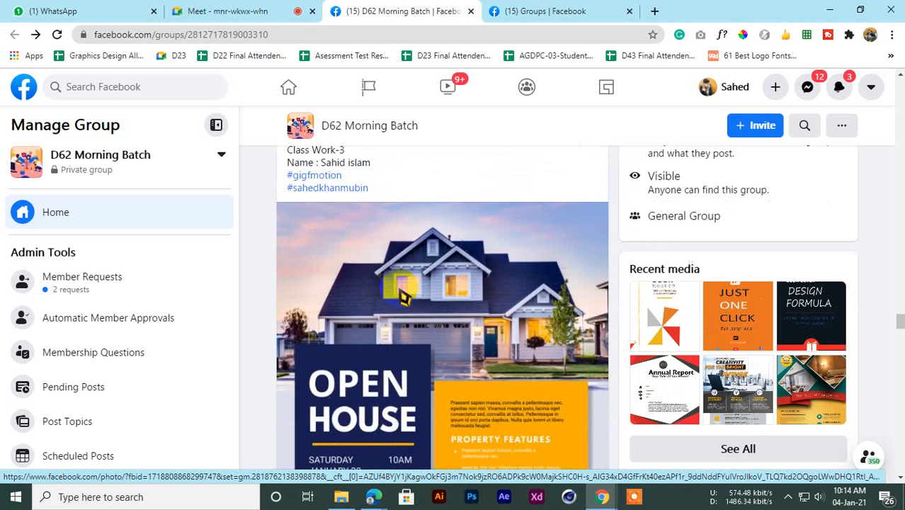
Step: Highlight the Class Work-3 caption of the Open House post and look over its flyer from house photo to interior pictures
{"action": "scroll", "coordinate": [400, 301], "scroll_direction": "up", "scroll_amount": 3}
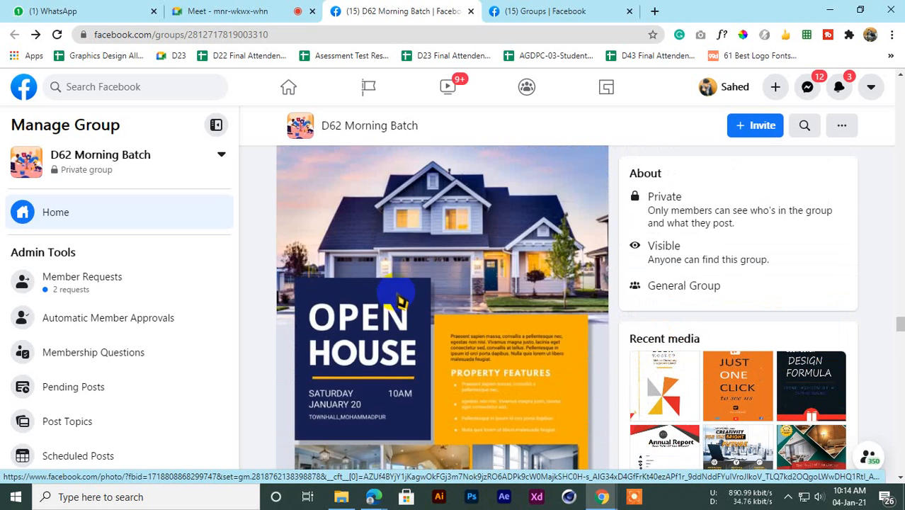
{"action": "scroll", "coordinate": [382, 296], "scroll_direction": "up", "scroll_amount": 4}
{"action": "scroll", "coordinate": [279, 336], "scroll_direction": "down", "scroll_amount": 1}
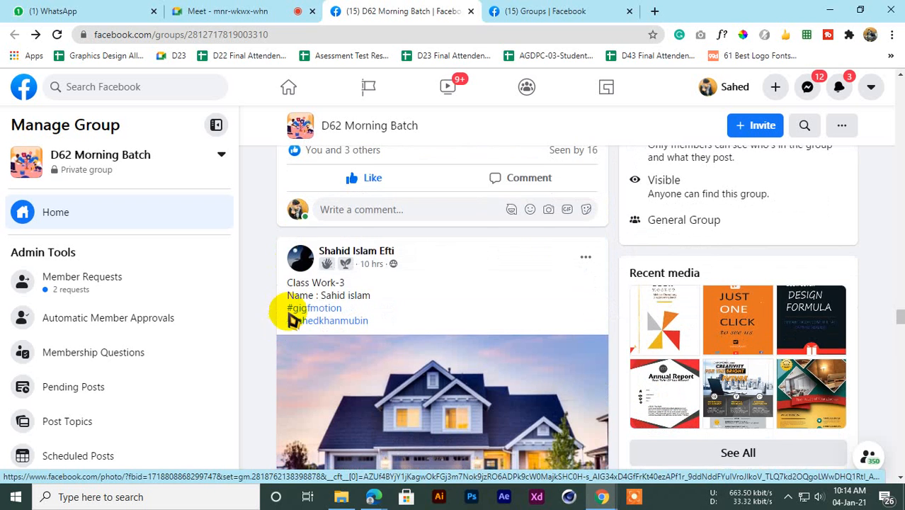
{"action": "left_click_drag", "start_coordinate": [287, 282], "coordinate": [354, 286]}
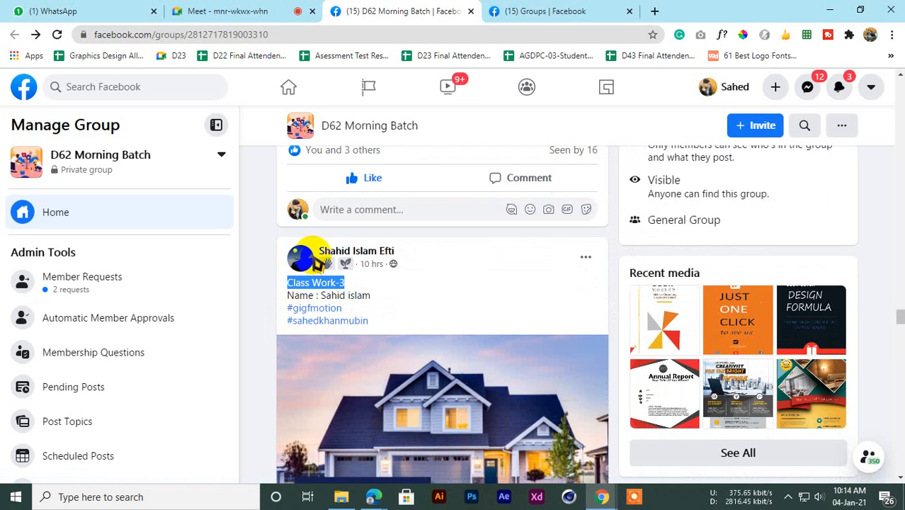
{"action": "scroll", "coordinate": [481, 316], "scroll_direction": "down", "scroll_amount": 3}
{"action": "scroll", "coordinate": [482, 317], "scroll_direction": "down", "scroll_amount": 2}
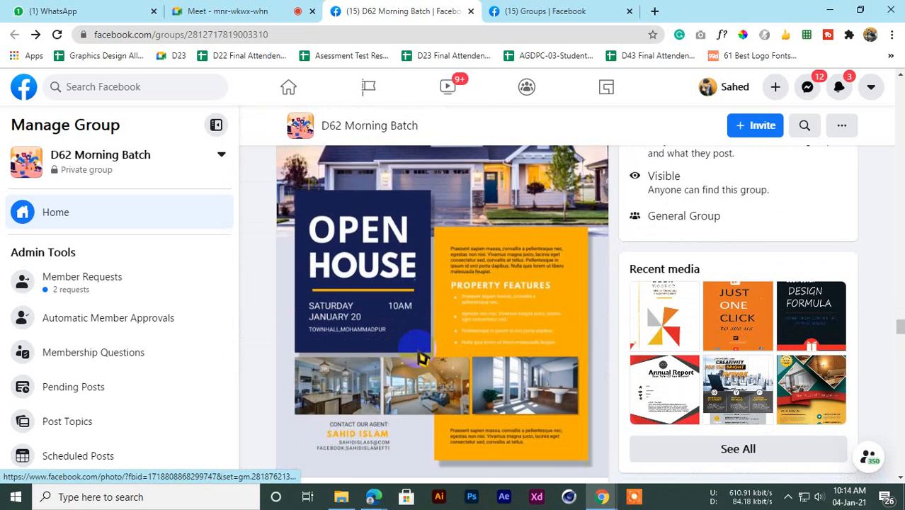
{"action": "scroll", "coordinate": [369, 366], "scroll_direction": "up", "scroll_amount": 2}
{"action": "scroll", "coordinate": [369, 366], "scroll_direction": "down", "scroll_amount": 1}
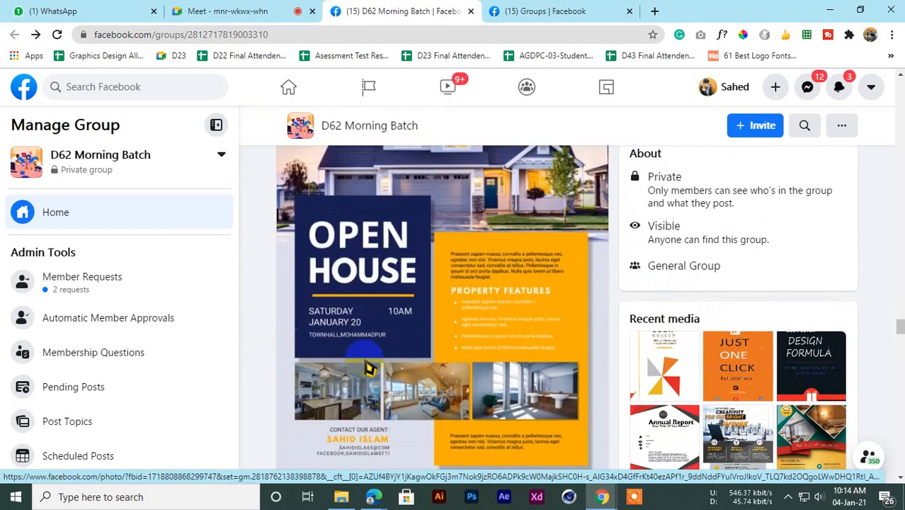
{"action": "scroll", "coordinate": [369, 366], "scroll_direction": "up", "scroll_amount": 2}
Step: Check the Google Meet call for waiting participants and return to Facebook to review the Open House flyer down to its contact details
{"action": "left_click", "coordinate": [224, 10]}
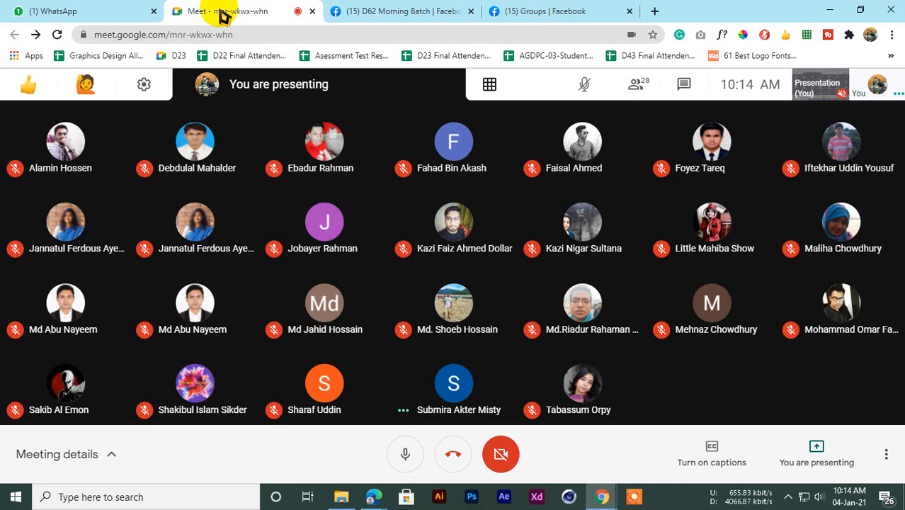
{"action": "left_click", "coordinate": [391, 10]}
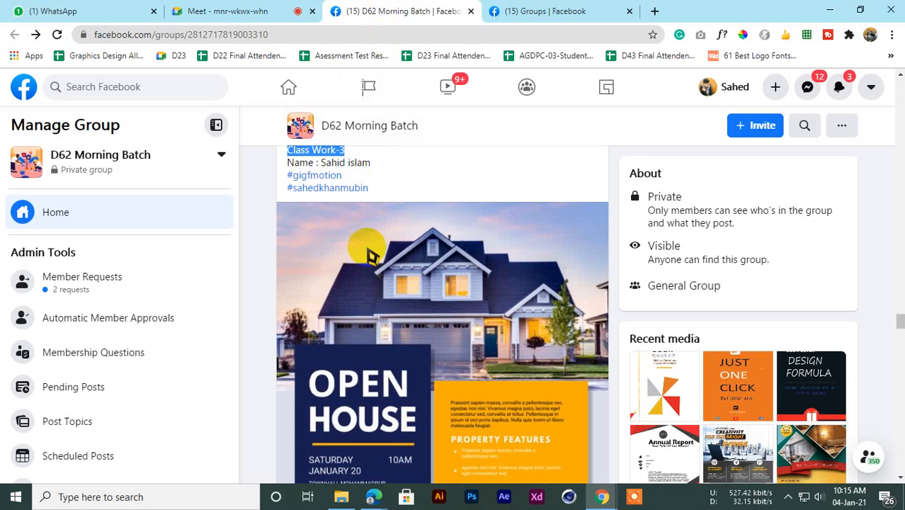
{"action": "scroll", "coordinate": [367, 252], "scroll_direction": "up", "scroll_amount": 2}
{"action": "scroll", "coordinate": [473, 212], "scroll_direction": "down", "scroll_amount": 1}
{"action": "scroll", "coordinate": [448, 283], "scroll_direction": "down", "scroll_amount": 3}
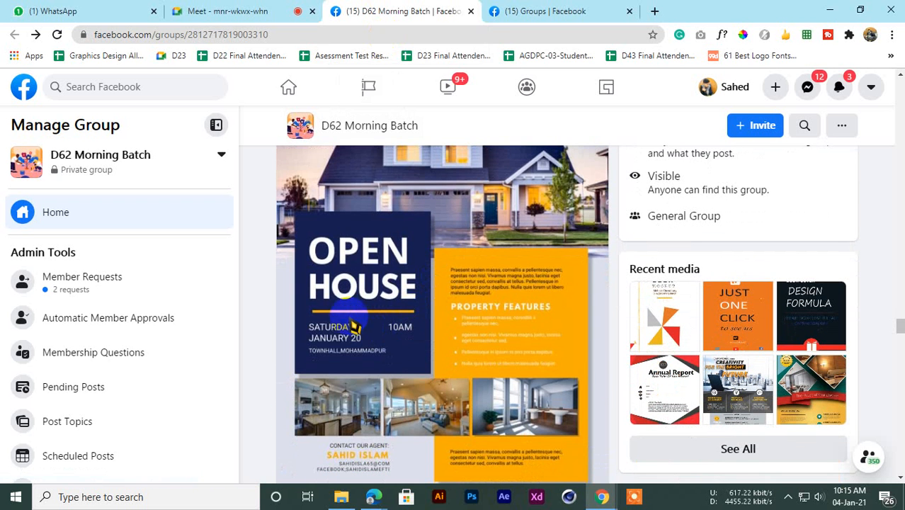
{"action": "scroll", "coordinate": [584, 289], "scroll_direction": "down", "scroll_amount": 3}
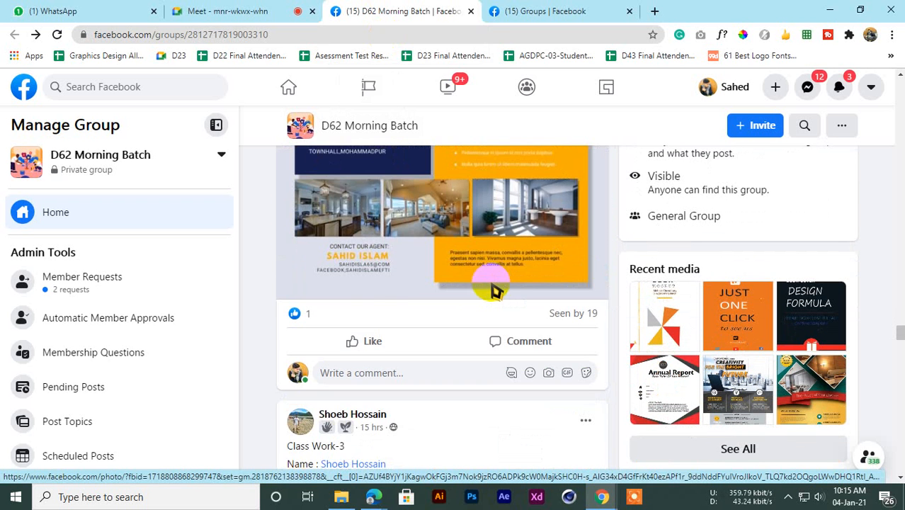
{"action": "scroll", "coordinate": [362, 283], "scroll_direction": "up", "scroll_amount": 5}
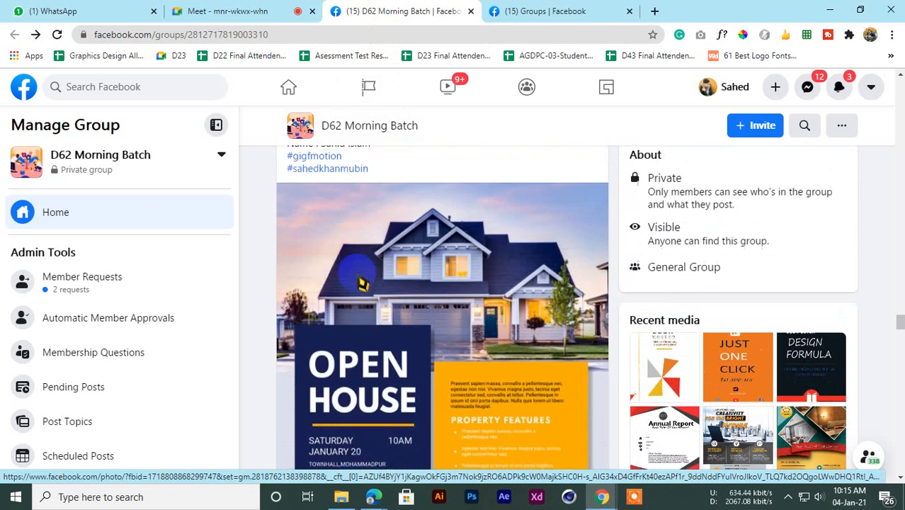
Step: Find the HomeLife "Beyond your imagination" flyer in the group feed and examine its logo, house photo and three property panels
{"action": "scroll", "coordinate": [362, 283], "scroll_direction": "down", "scroll_amount": 8}
{"action": "scroll", "coordinate": [361, 282], "scroll_direction": "down", "scroll_amount": 3}
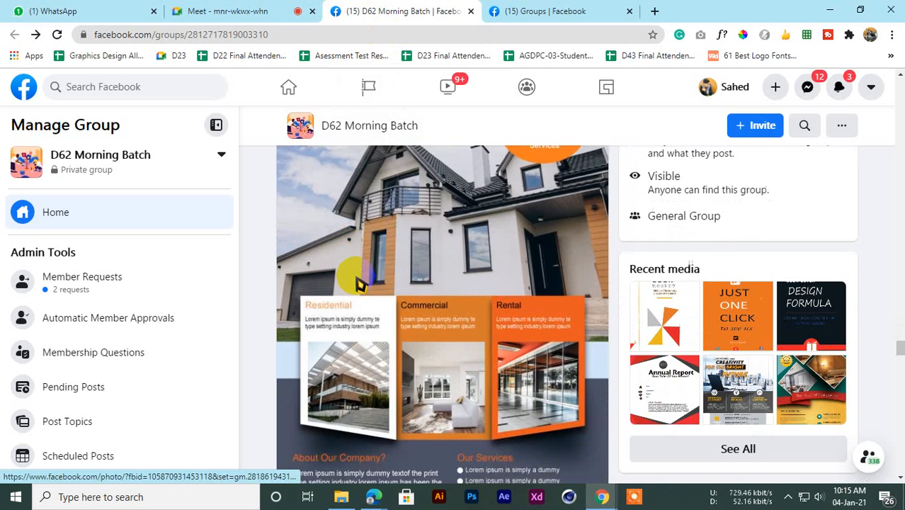
{"action": "scroll", "coordinate": [358, 282], "scroll_direction": "down", "scroll_amount": 1}
{"action": "scroll", "coordinate": [357, 283], "scroll_direction": "up", "scroll_amount": 1}
{"action": "scroll", "coordinate": [343, 312], "scroll_direction": "up", "scroll_amount": 4}
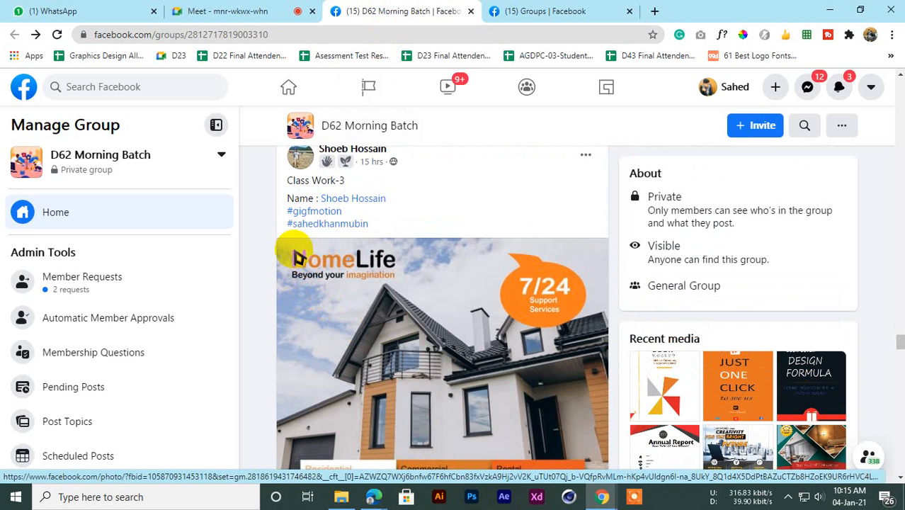
{"action": "scroll", "coordinate": [294, 213], "scroll_direction": "up", "scroll_amount": 1}
Step: Review the HomeWork-4 flyer "Empowering Creativity for the Bright Future" from its header to the contact bar and website label
{"action": "scroll", "coordinate": [319, 264], "scroll_direction": "down", "scroll_amount": 9}
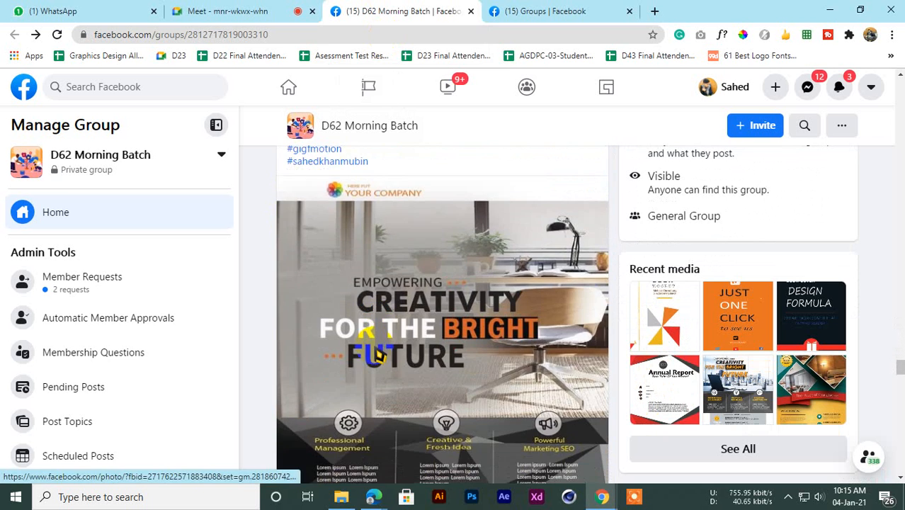
{"action": "scroll", "coordinate": [377, 354], "scroll_direction": "up", "scroll_amount": 3}
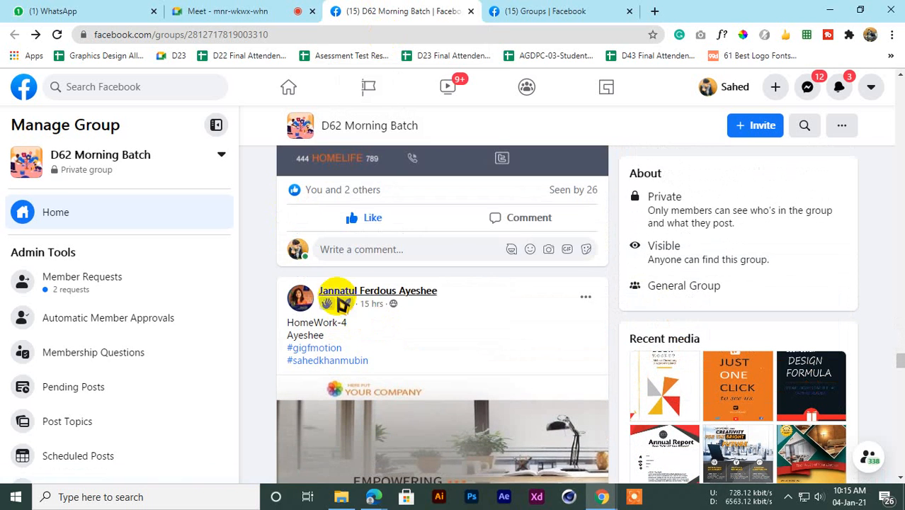
{"action": "scroll", "coordinate": [347, 311], "scroll_direction": "down", "scroll_amount": 7}
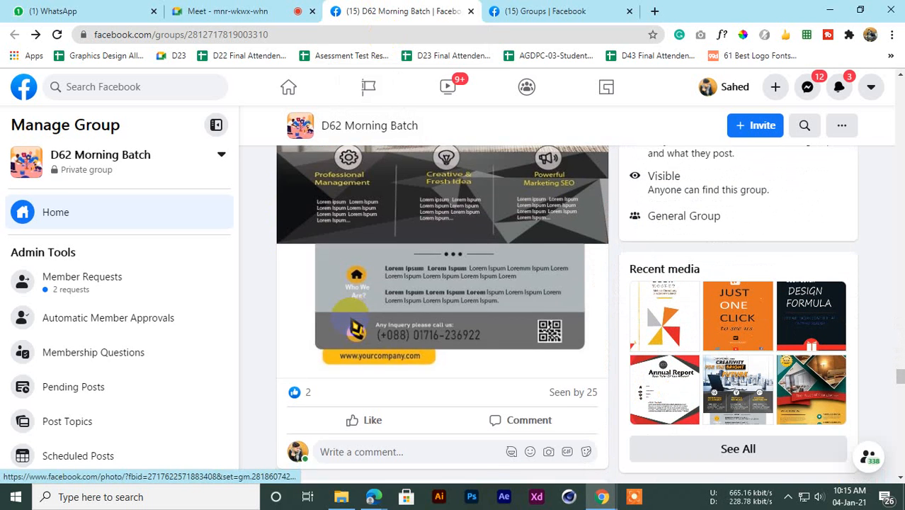
{"action": "scroll", "coordinate": [354, 332], "scroll_direction": "up", "scroll_amount": 4}
{"action": "scroll", "coordinate": [332, 351], "scroll_direction": "down", "scroll_amount": 4}
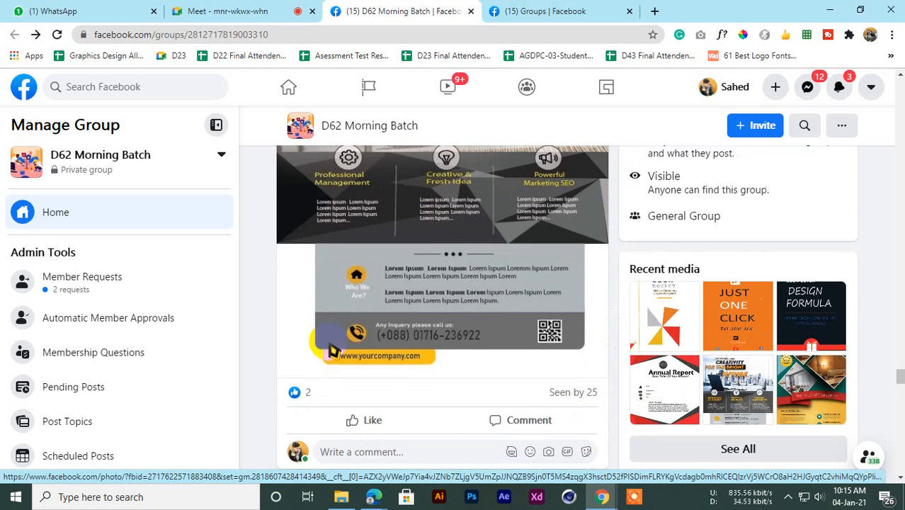
{"action": "scroll", "coordinate": [322, 209], "scroll_direction": "up", "scroll_amount": 1}
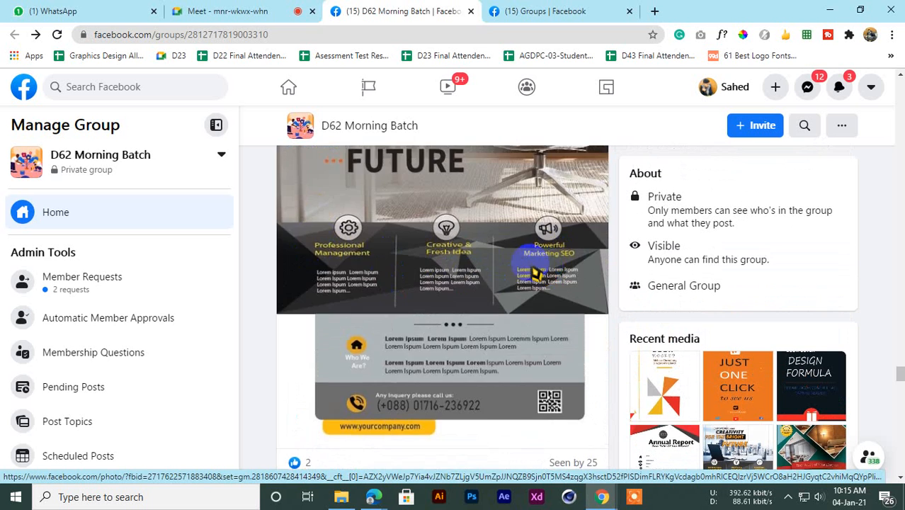
{"action": "scroll", "coordinate": [535, 272], "scroll_direction": "up", "scroll_amount": 5}
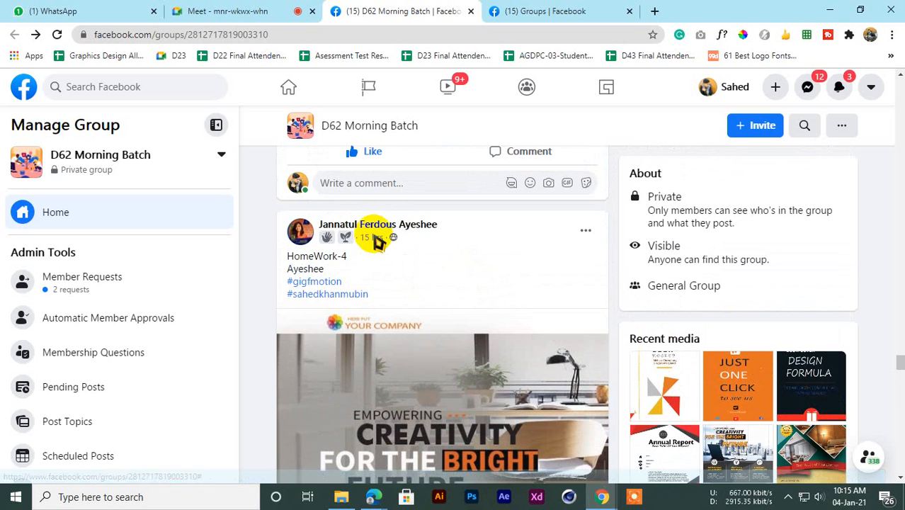
Step: Check the Google Meet call again and return to the HomeWork-4 Creativity flyer in the group feed
{"action": "left_click", "coordinate": [219, 10]}
{"action": "left_click", "coordinate": [397, 11]}
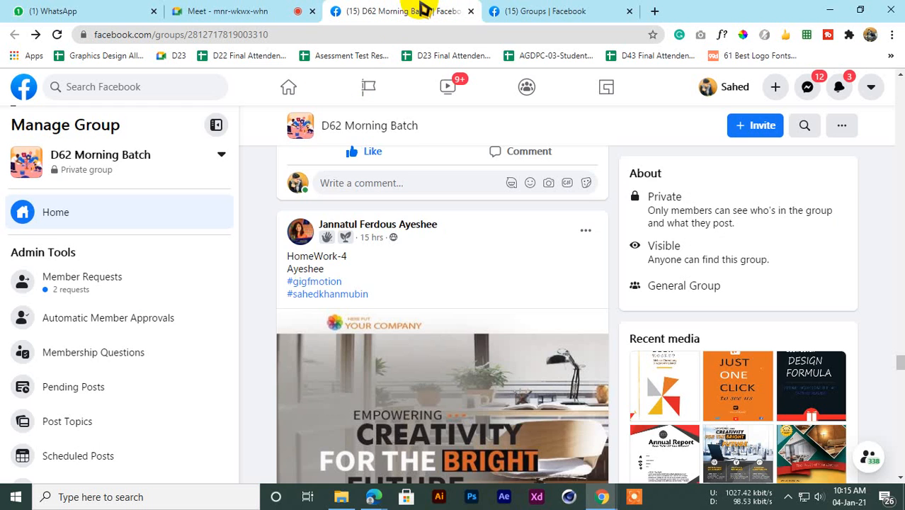
{"action": "scroll", "coordinate": [374, 293], "scroll_direction": "down", "scroll_amount": 2}
{"action": "scroll", "coordinate": [368, 309], "scroll_direction": "down", "scroll_amount": 3}
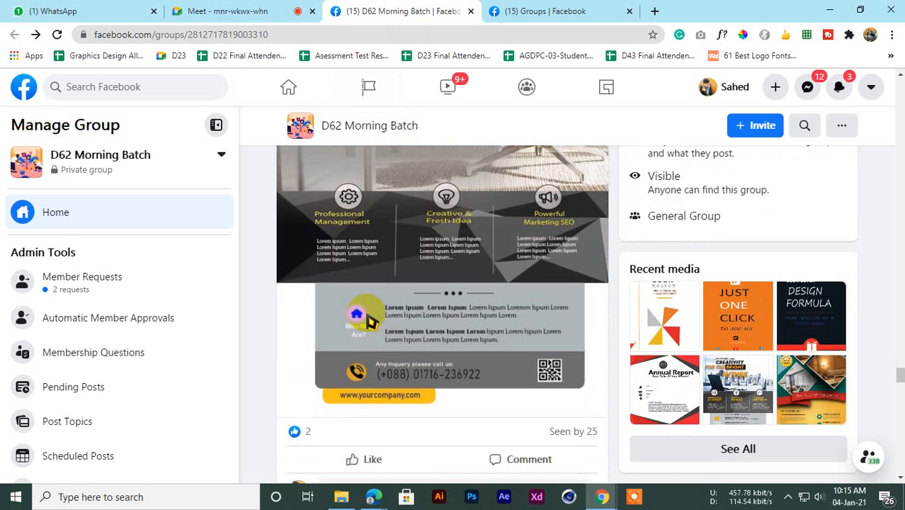
{"action": "scroll", "coordinate": [369, 322], "scroll_direction": "up", "scroll_amount": 3}
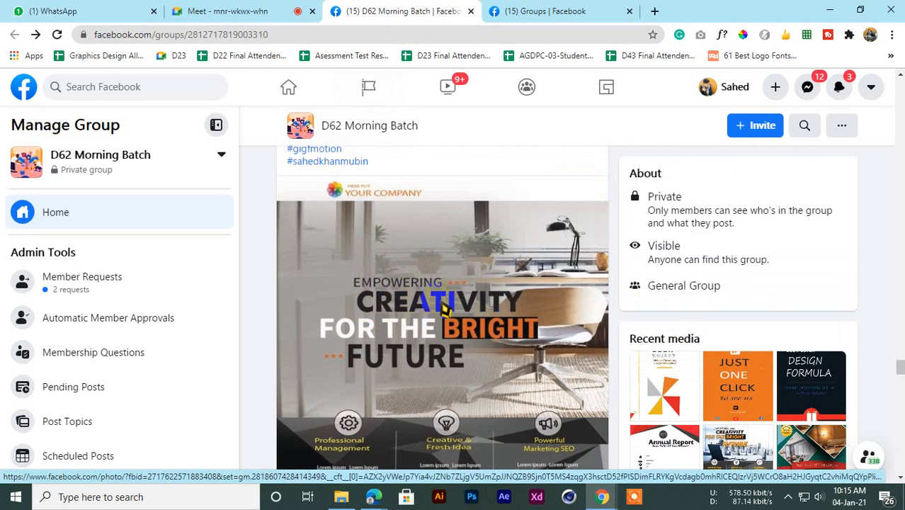
Step: Examine the Creativity flyer's icons, service headings and body text in the dark band, and the grey information block below
{"action": "scroll", "coordinate": [372, 302], "scroll_direction": "down", "scroll_amount": 2}
{"action": "scroll", "coordinate": [379, 367], "scroll_direction": "up", "scroll_amount": 2}
{"action": "scroll", "coordinate": [287, 246], "scroll_direction": "down", "scroll_amount": 3}
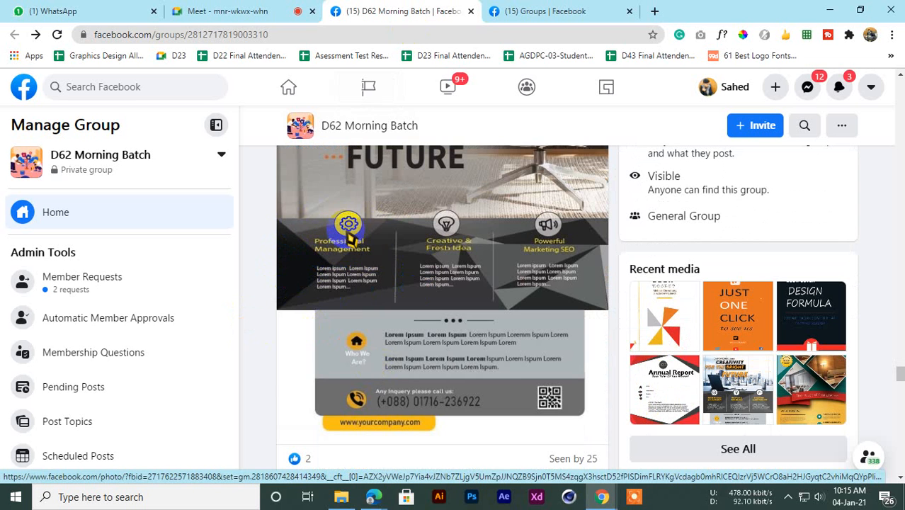
{"action": "left_click", "coordinate": [347, 276]}
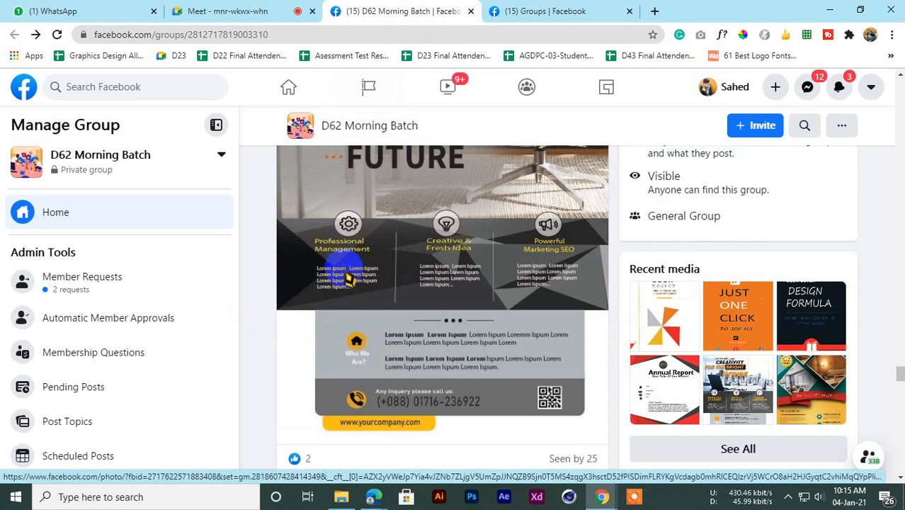
{"action": "scroll", "coordinate": [347, 276], "scroll_direction": "up", "scroll_amount": 1}
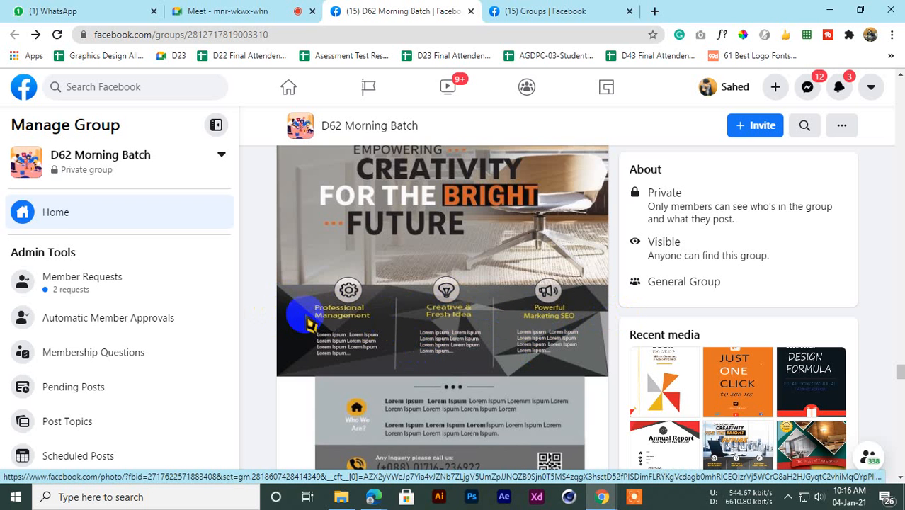
{"action": "left_click", "coordinate": [338, 340]}
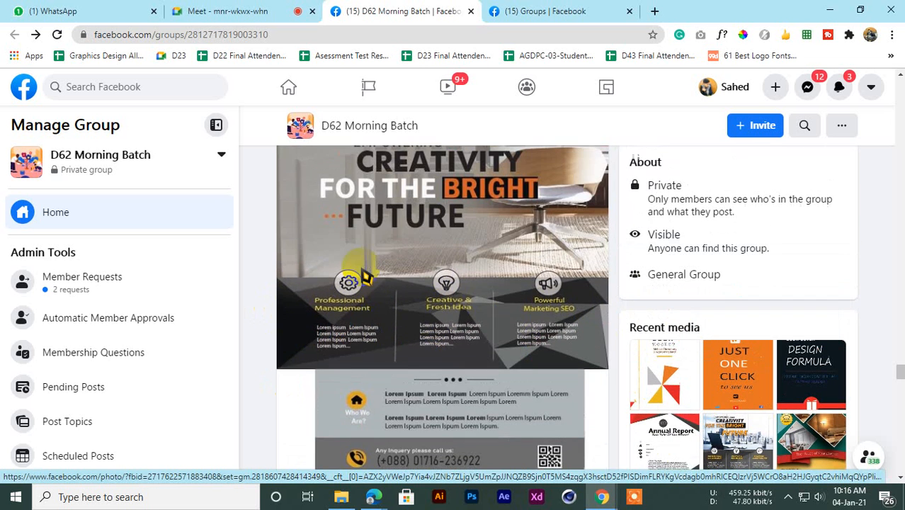
{"action": "scroll", "coordinate": [368, 276], "scroll_direction": "up", "scroll_amount": 2}
{"action": "scroll", "coordinate": [362, 276], "scroll_direction": "down", "scroll_amount": 3}
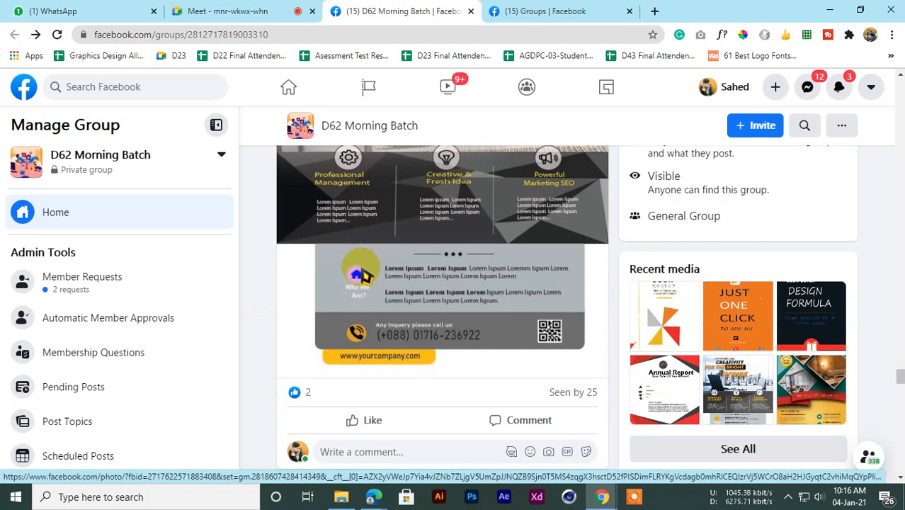
{"action": "scroll", "coordinate": [361, 272], "scroll_direction": "up", "scroll_amount": 1}
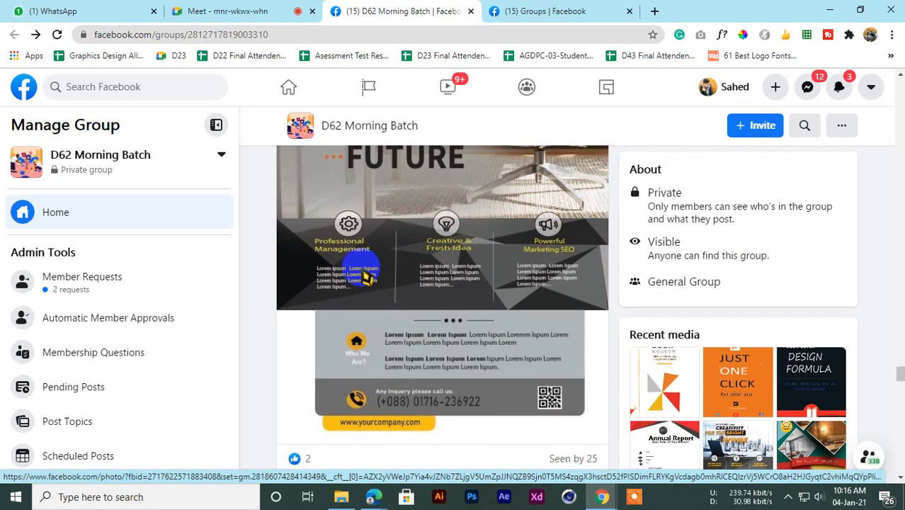
Step: Find the HomeLife "Beyoun your house" flyer mockup and examine its logo, 7/14 badge and house photo
{"action": "scroll", "coordinate": [366, 276], "scroll_direction": "down", "scroll_amount": 10}
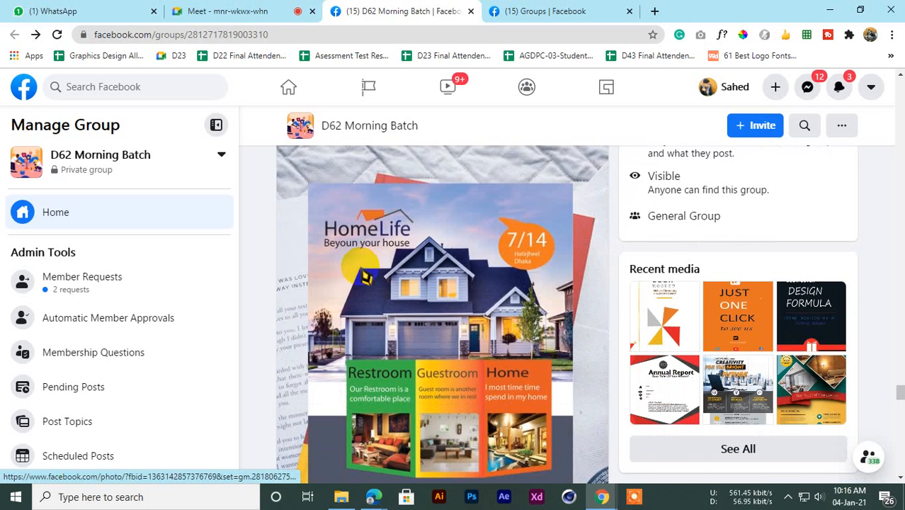
{"action": "scroll", "coordinate": [364, 275], "scroll_direction": "up", "scroll_amount": 1}
{"action": "scroll", "coordinate": [363, 276], "scroll_direction": "down", "scroll_amount": 1}
{"action": "scroll", "coordinate": [358, 279], "scroll_direction": "up", "scroll_amount": 1}
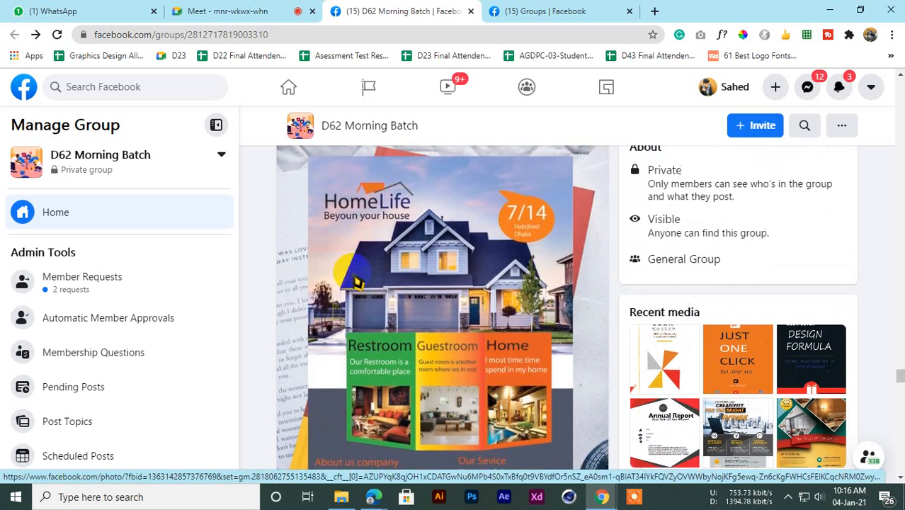
{"action": "scroll", "coordinate": [351, 284], "scroll_direction": "down", "scroll_amount": 1}
{"action": "scroll", "coordinate": [347, 285], "scroll_direction": "up", "scroll_amount": 5}
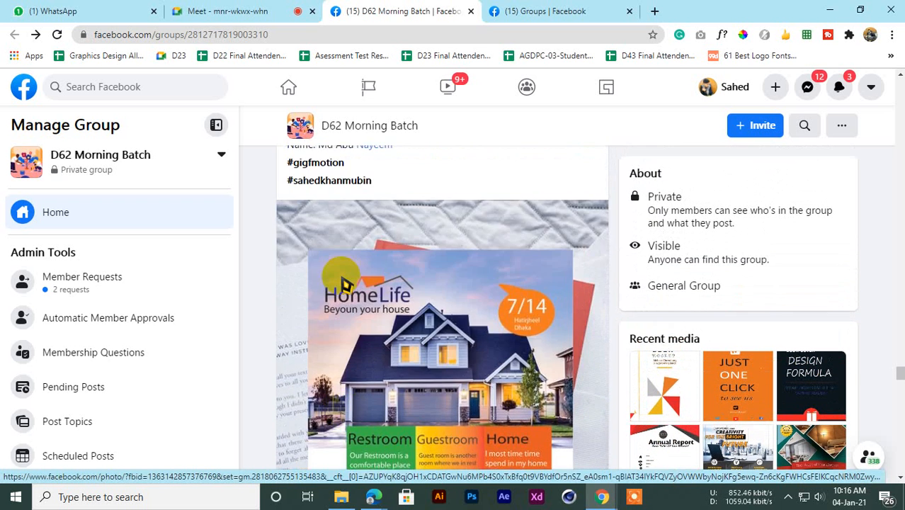
Step: Inspect the HomeLife mockup's Restroom, Guestroom and Home panels together with its company and service text and contact footer
{"action": "scroll", "coordinate": [354, 304], "scroll_direction": "down", "scroll_amount": 4}
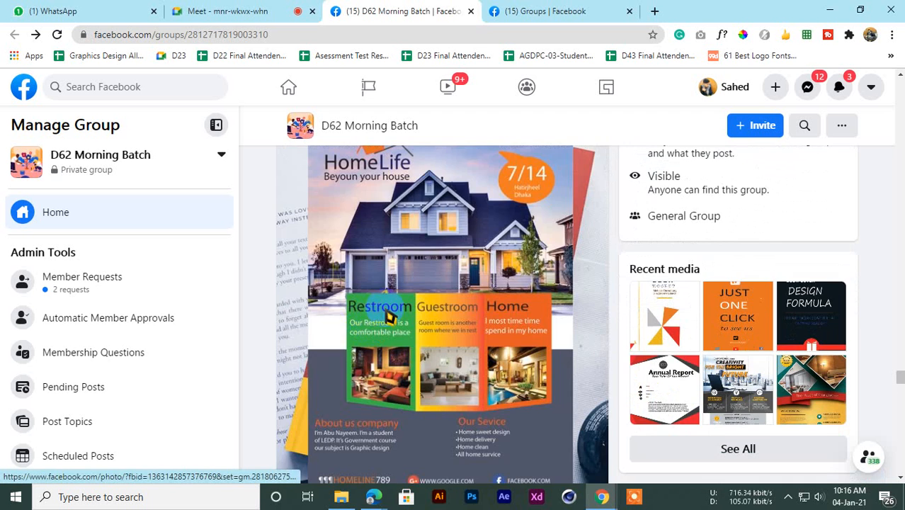
{"action": "scroll", "coordinate": [388, 316], "scroll_direction": "down", "scroll_amount": 3}
{"action": "scroll", "coordinate": [368, 327], "scroll_direction": "up", "scroll_amount": 2}
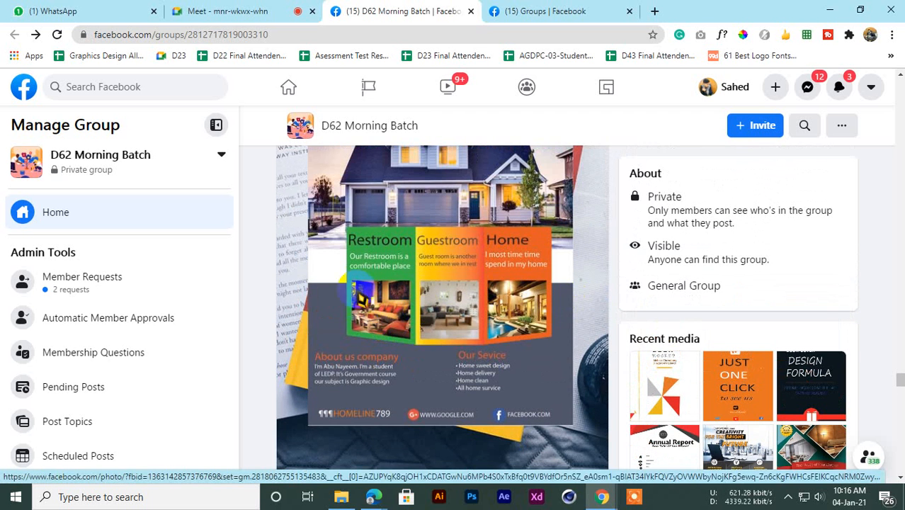
{"action": "scroll", "coordinate": [467, 326], "scroll_direction": "down", "scroll_amount": 3}
{"action": "scroll", "coordinate": [442, 357], "scroll_direction": "up", "scroll_amount": 4}
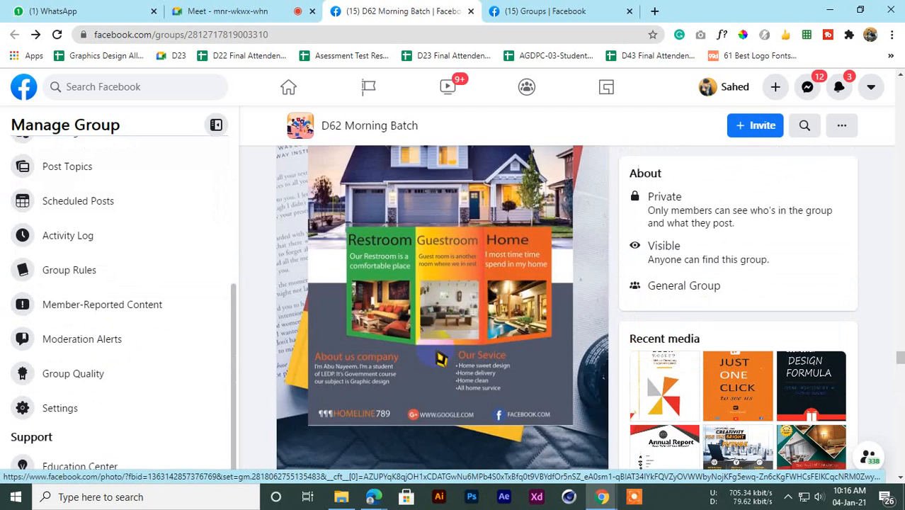
{"action": "scroll", "coordinate": [439, 357], "scroll_direction": "down", "scroll_amount": 3}
{"action": "scroll", "coordinate": [436, 356], "scroll_direction": "up", "scroll_amount": 4}
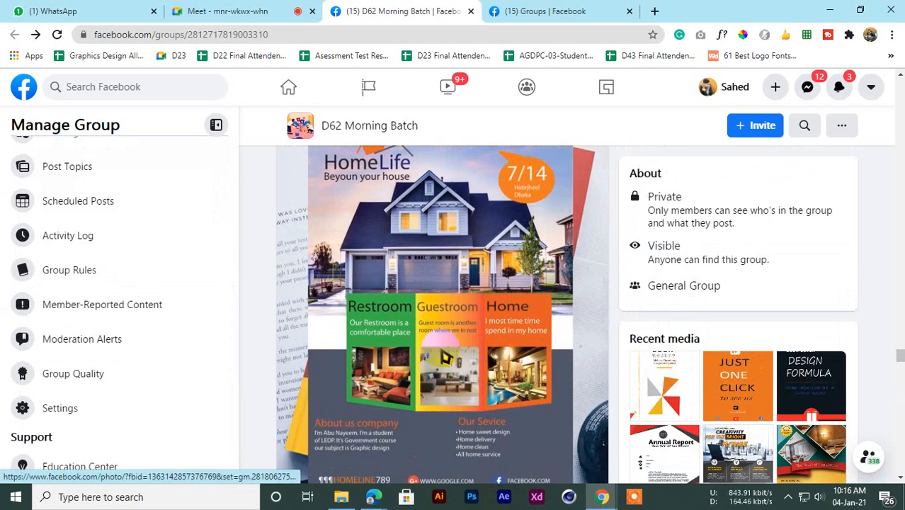
Step: Continue through the group feed to the Class Work-3 post dated January 2 at 9:44 PM
{"action": "scroll", "coordinate": [442, 356], "scroll_direction": "down", "scroll_amount": 5}
{"action": "scroll", "coordinate": [443, 356], "scroll_direction": "down", "scroll_amount": 2}
{"action": "scroll", "coordinate": [442, 356], "scroll_direction": "up", "scroll_amount": 2}
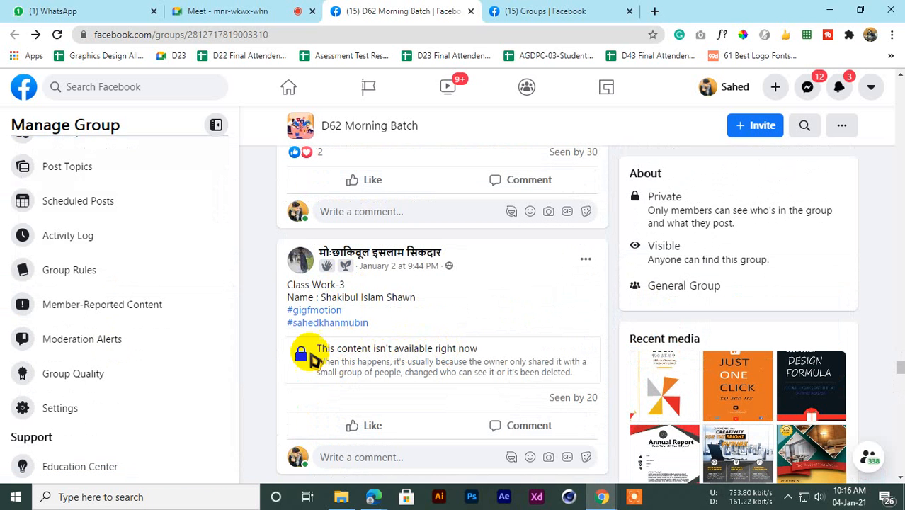
Step: Find the Class work -4 post dated January 2 at 4:39 PM and look over its two house flyers
{"action": "scroll", "coordinate": [282, 286], "scroll_direction": "down", "scroll_amount": 4}
{"action": "scroll", "coordinate": [365, 380], "scroll_direction": "up", "scroll_amount": 4}
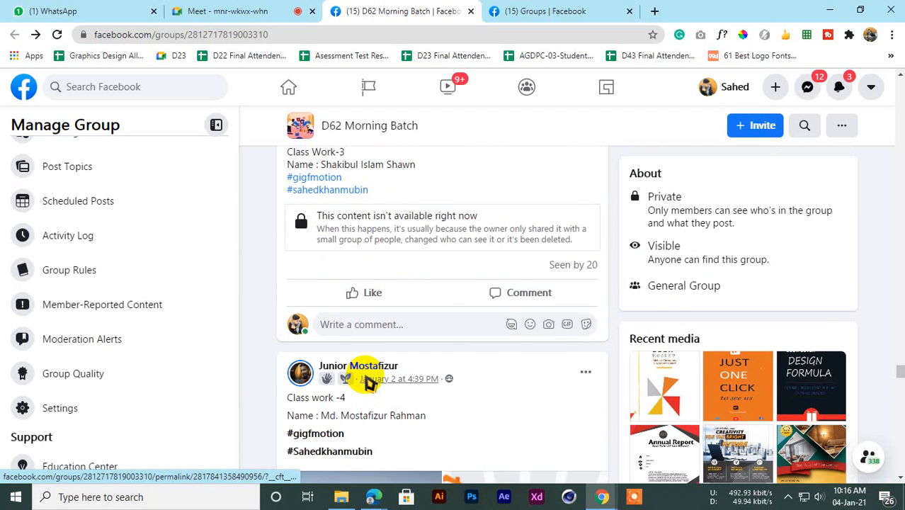
{"action": "scroll", "coordinate": [344, 364], "scroll_direction": "down", "scroll_amount": 7}
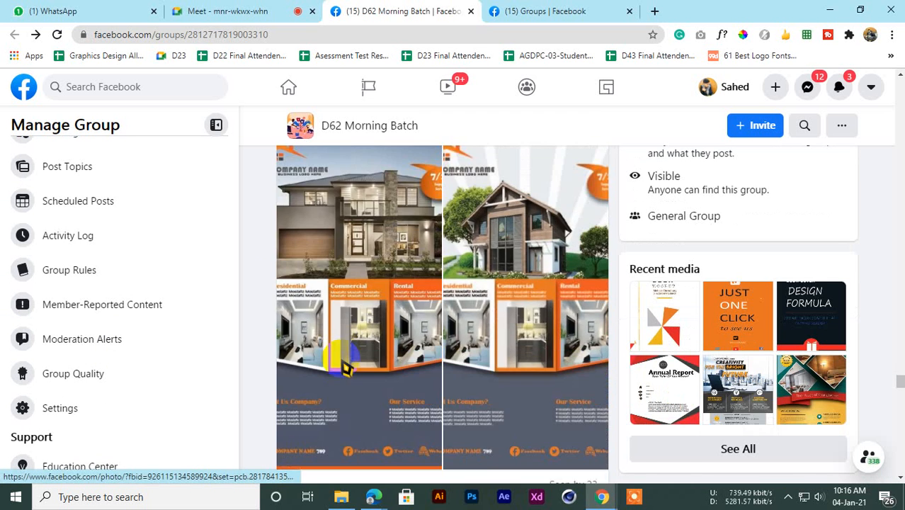
{"action": "scroll", "coordinate": [347, 362], "scroll_direction": "up", "scroll_amount": 2}
{"action": "scroll", "coordinate": [354, 340], "scroll_direction": "up", "scroll_amount": 1}
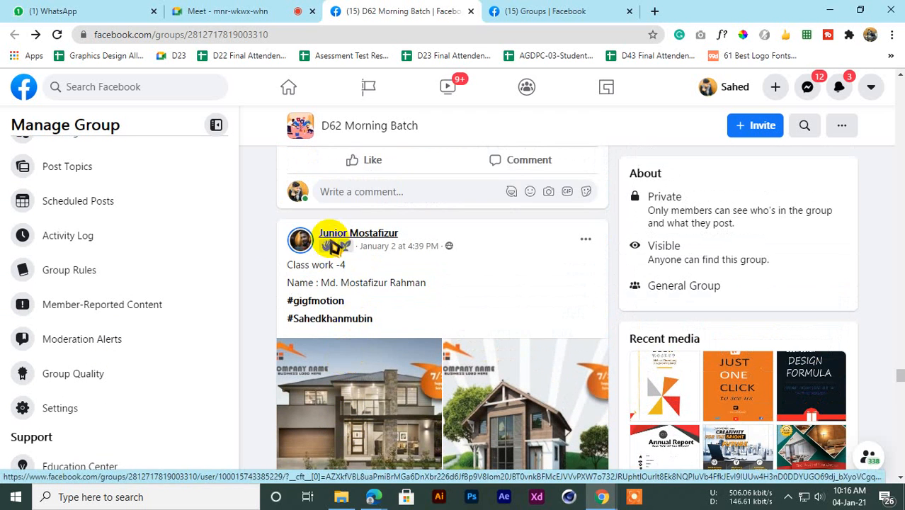
{"action": "scroll", "coordinate": [357, 304], "scroll_direction": "down", "scroll_amount": 2}
{"action": "scroll", "coordinate": [386, 382], "scroll_direction": "up", "scroll_amount": 2}
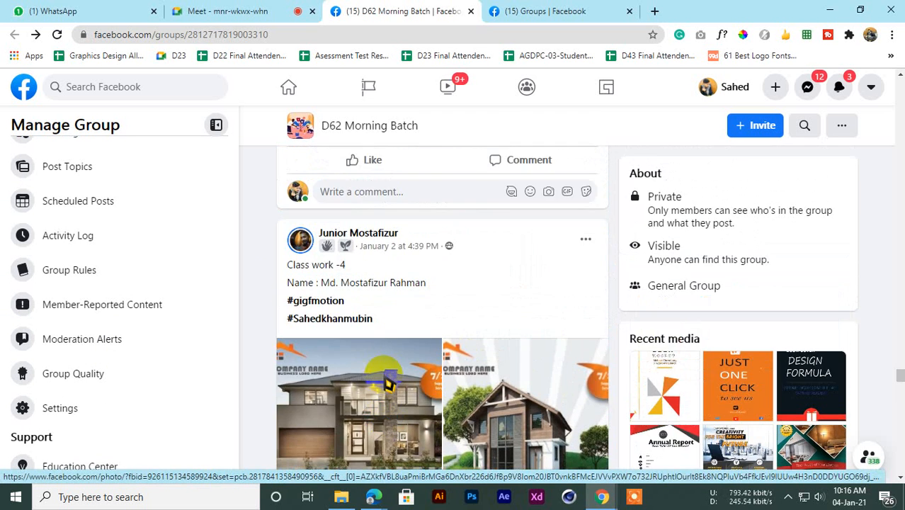
{"action": "scroll", "coordinate": [386, 381], "scroll_direction": "down", "scroll_amount": 2}
Step: Check the participants in the Google Meet class, and return to the Class work -4 house flyers in the Facebook group
{"action": "left_click", "coordinate": [232, 10]}
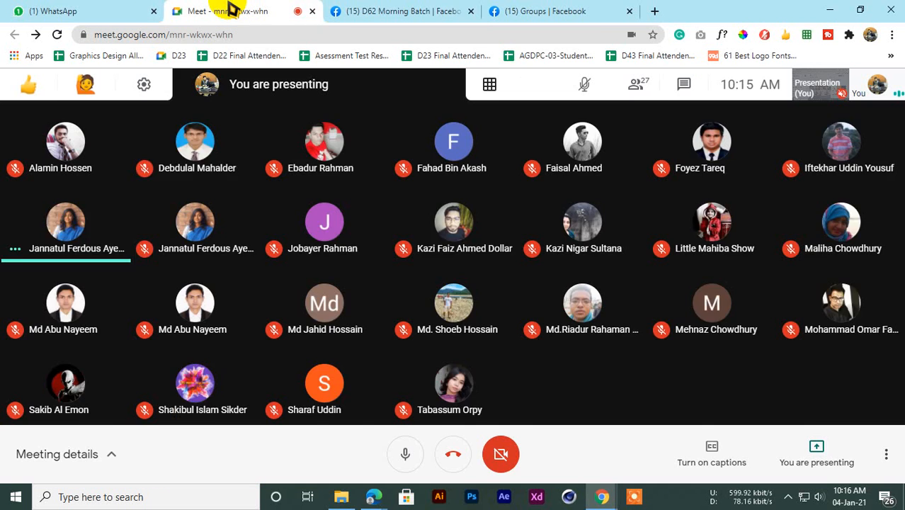
{"action": "left_click", "coordinate": [386, 10]}
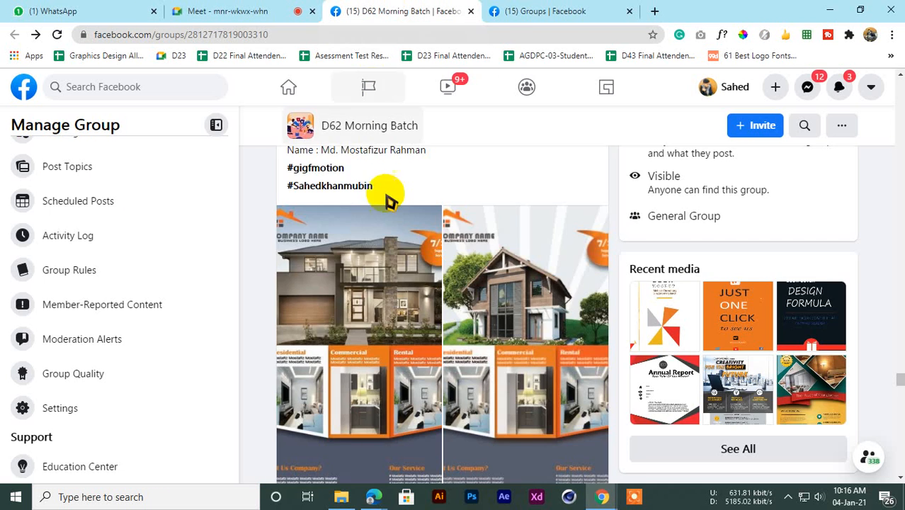
{"action": "scroll", "coordinate": [379, 311], "scroll_direction": "down", "scroll_amount": 2}
{"action": "scroll", "coordinate": [368, 304], "scroll_direction": "up", "scroll_amount": 3}
{"action": "scroll", "coordinate": [340, 283], "scroll_direction": "down", "scroll_amount": 3}
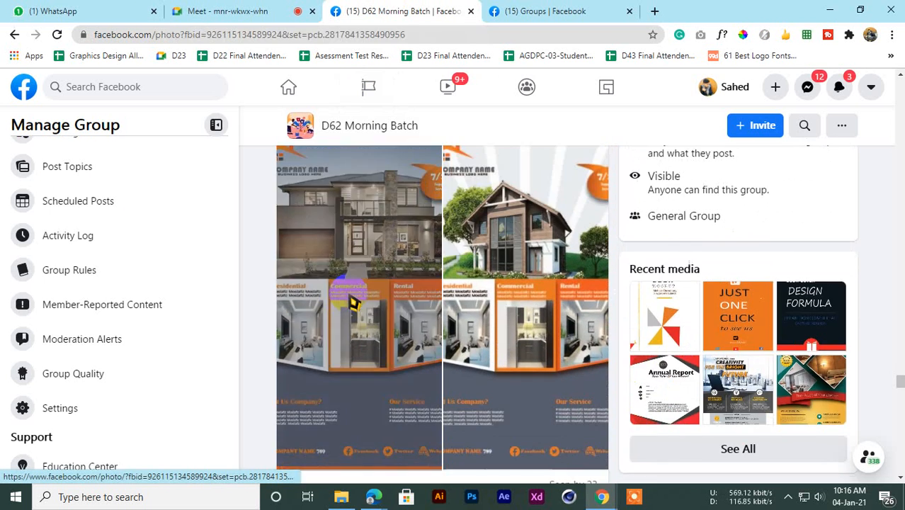
Step: Compare the two house flyer versions of the Class work -4 post at full size and close the photo viewer
{"action": "left_click", "coordinate": [350, 302]}
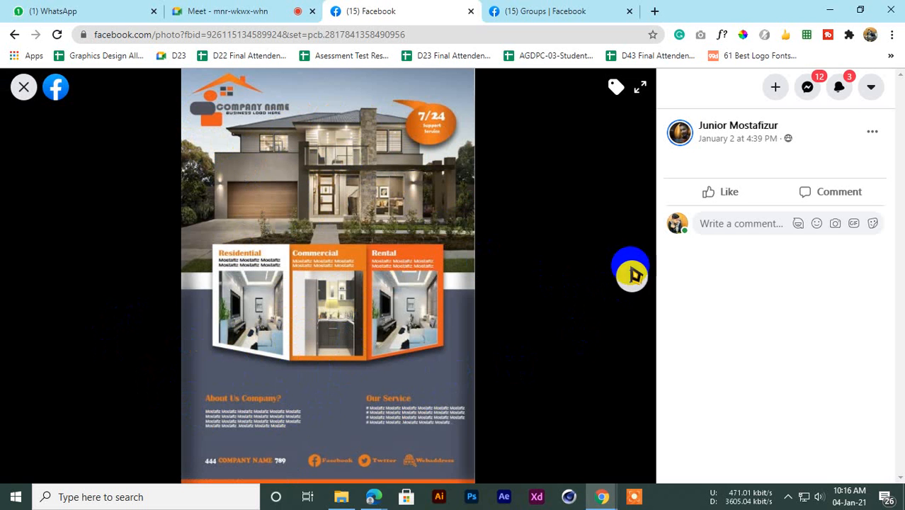
{"action": "left_click", "coordinate": [630, 274]}
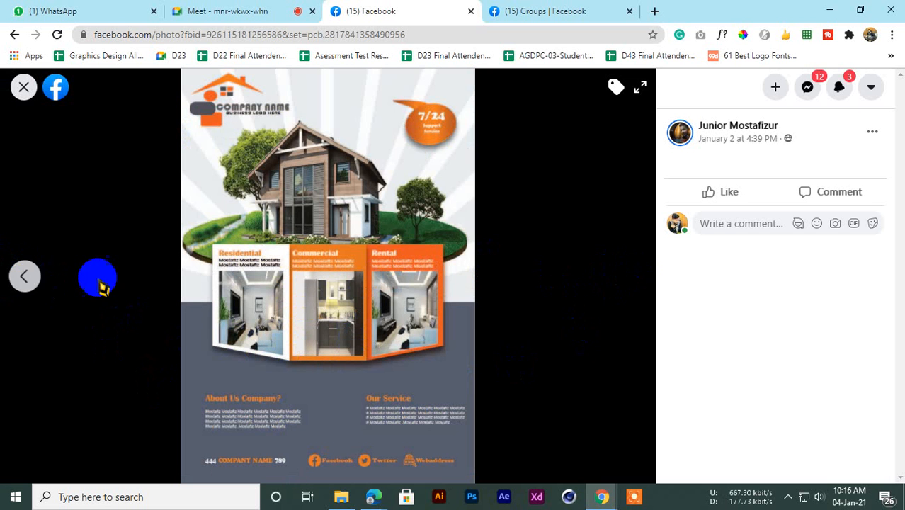
{"action": "left_click", "coordinate": [25, 276]}
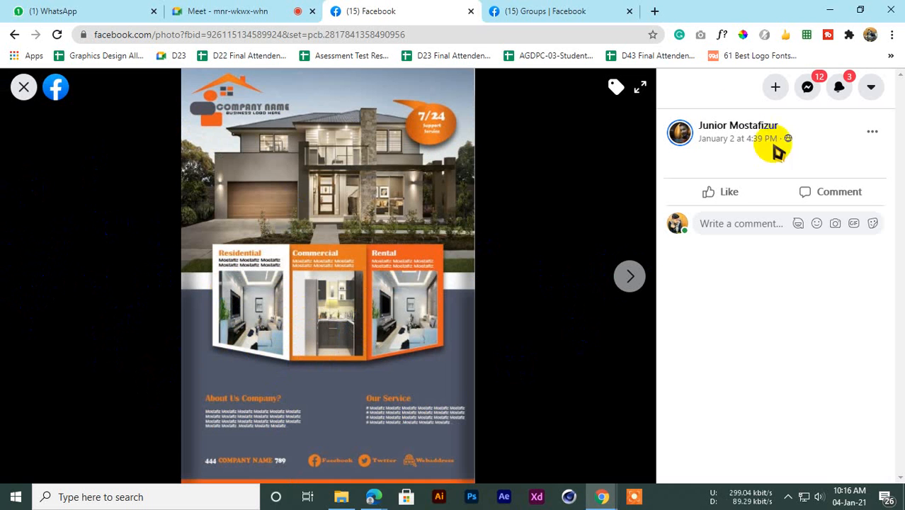
{"action": "left_click", "coordinate": [23, 87]}
Step: Examine the Home work -3 Book Mocup cover in the feed, including its title, body text, triangle graphic and logo
{"action": "scroll", "coordinate": [379, 318], "scroll_direction": "down", "scroll_amount": 10}
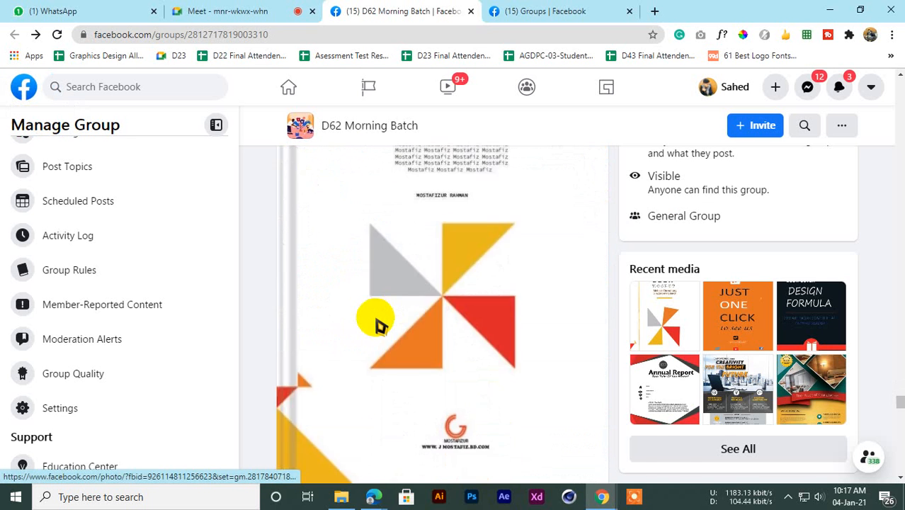
{"action": "scroll", "coordinate": [375, 319], "scroll_direction": "up", "scroll_amount": 5}
{"action": "scroll", "coordinate": [340, 333], "scroll_direction": "down", "scroll_amount": 3}
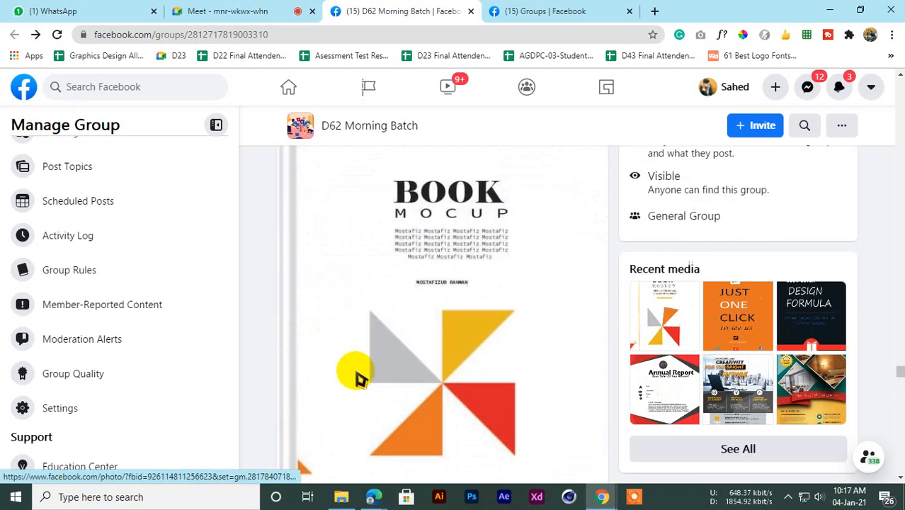
{"action": "scroll", "coordinate": [428, 417], "scroll_direction": "down", "scroll_amount": 6}
{"action": "scroll", "coordinate": [429, 418], "scroll_direction": "up", "scroll_amount": 8}
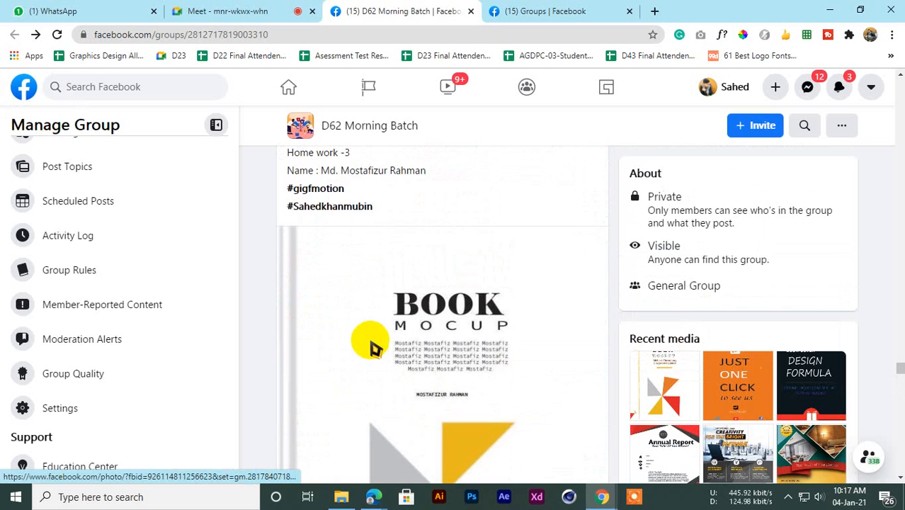
{"action": "scroll", "coordinate": [397, 322], "scroll_direction": "down", "scroll_amount": 3}
{"action": "scroll", "coordinate": [428, 283], "scroll_direction": "up", "scroll_amount": 2}
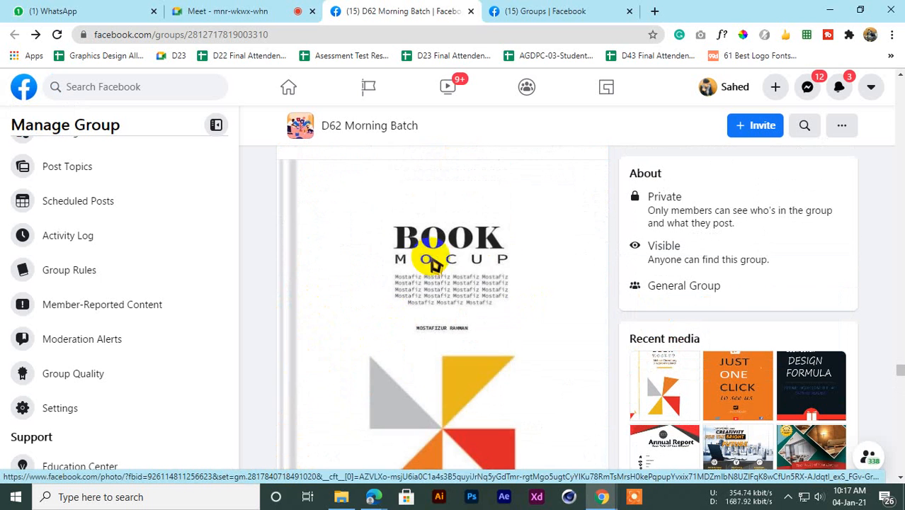
Step: Continue past the Report Title cover to the Class Work-3 post dated January 2 at 3:56 PM and view its Creativity flyer mockup
{"action": "scroll", "coordinate": [414, 307], "scroll_direction": "down", "scroll_amount": 10}
{"action": "scroll", "coordinate": [389, 327], "scroll_direction": "up", "scroll_amount": 4}
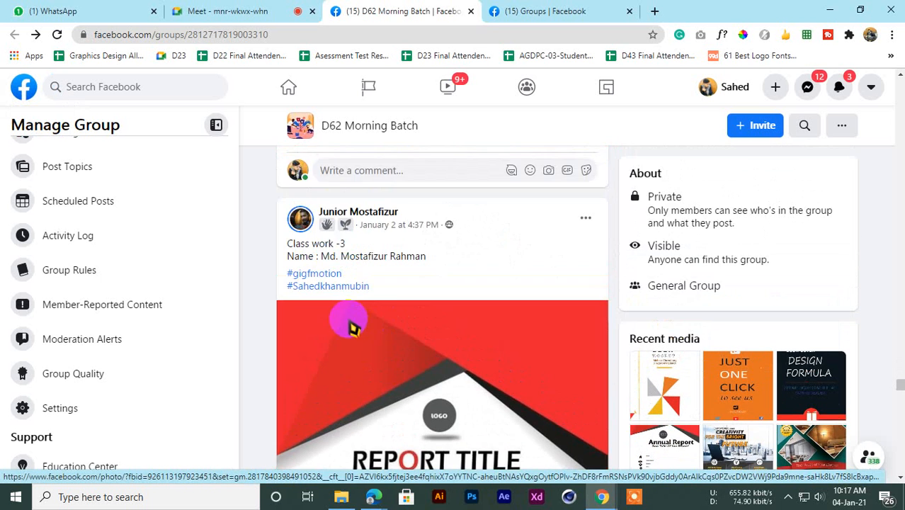
{"action": "scroll", "coordinate": [347, 322], "scroll_direction": "down", "scroll_amount": 10}
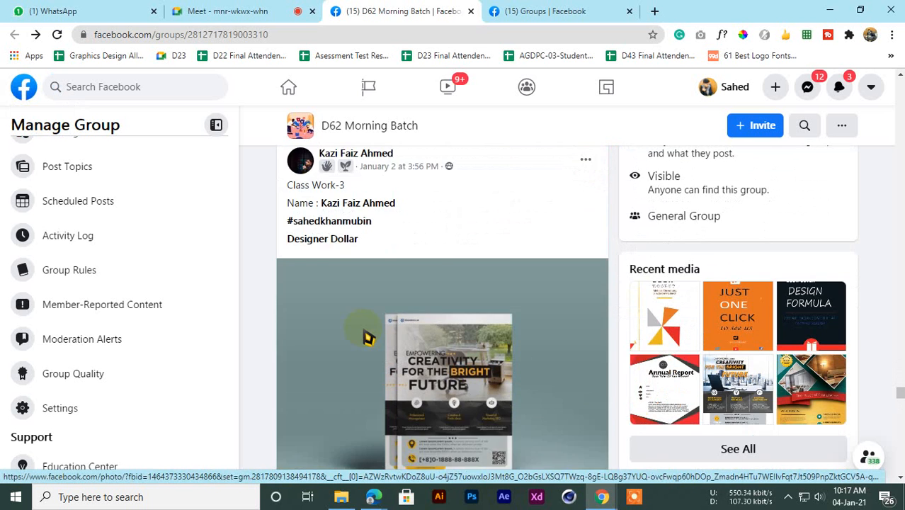
{"action": "scroll", "coordinate": [367, 338], "scroll_direction": "up", "scroll_amount": 1}
{"action": "left_click", "coordinate": [438, 331]}
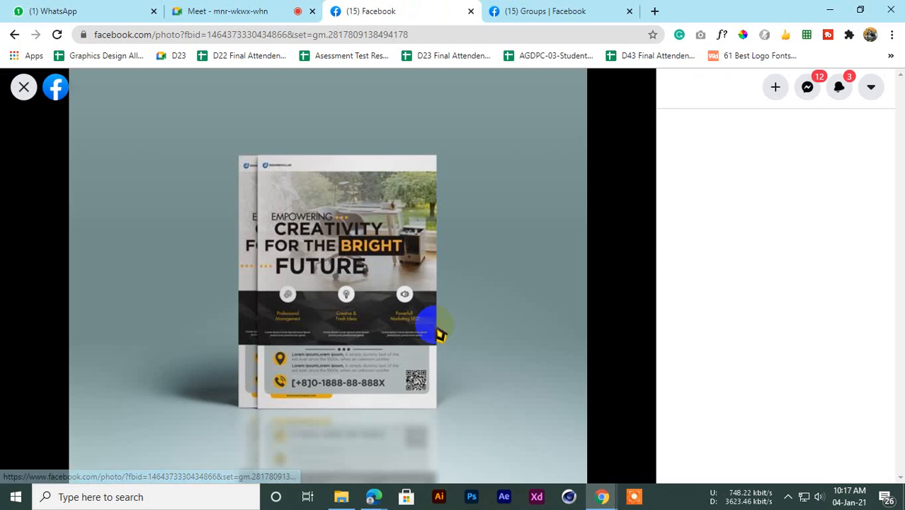
{"action": "left_click", "coordinate": [24, 86]}
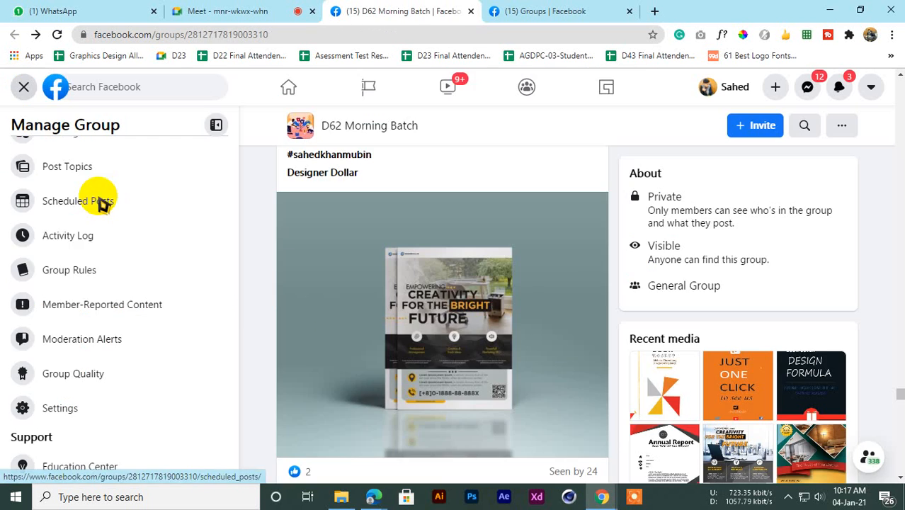
{"action": "scroll", "coordinate": [334, 317], "scroll_direction": "up", "scroll_amount": 3}
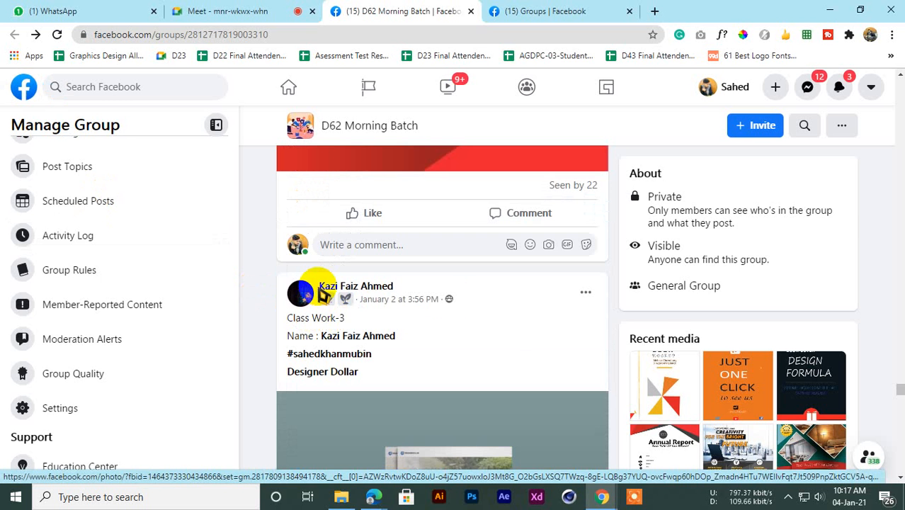
{"action": "scroll", "coordinate": [448, 298], "scroll_direction": "down", "scroll_amount": 3}
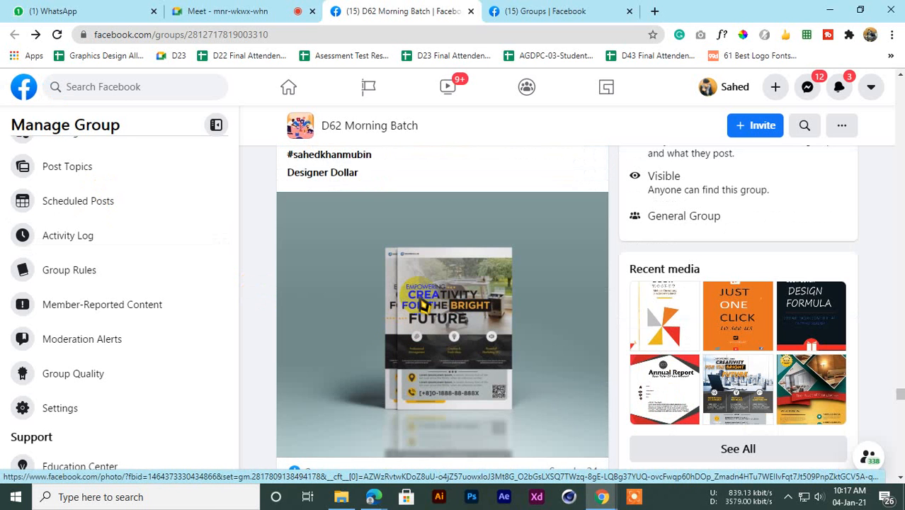
Step: Check the Google Meet participants again, and go back through the Facebook group feed to the Class work -4 house flyers
{"action": "left_click", "coordinate": [225, 10]}
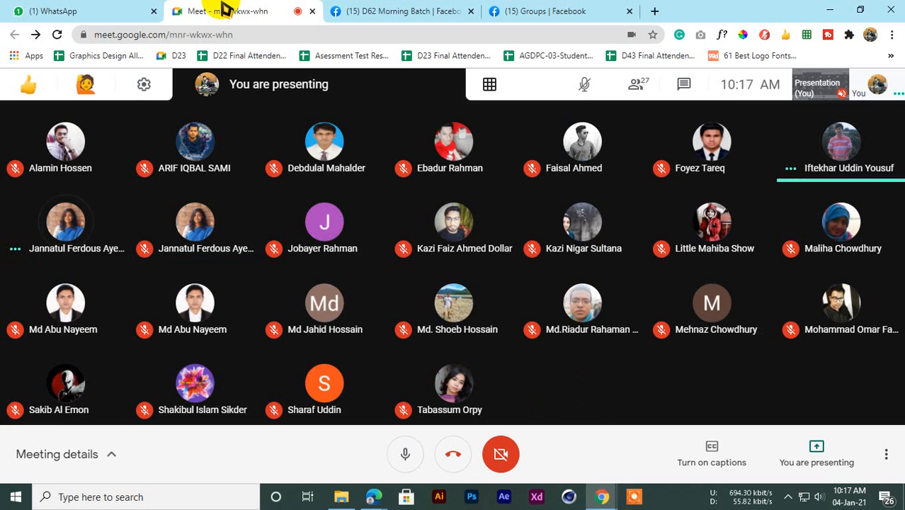
{"action": "left_click", "coordinate": [391, 10]}
{"action": "scroll", "coordinate": [399, 419], "scroll_direction": "up", "scroll_amount": 6}
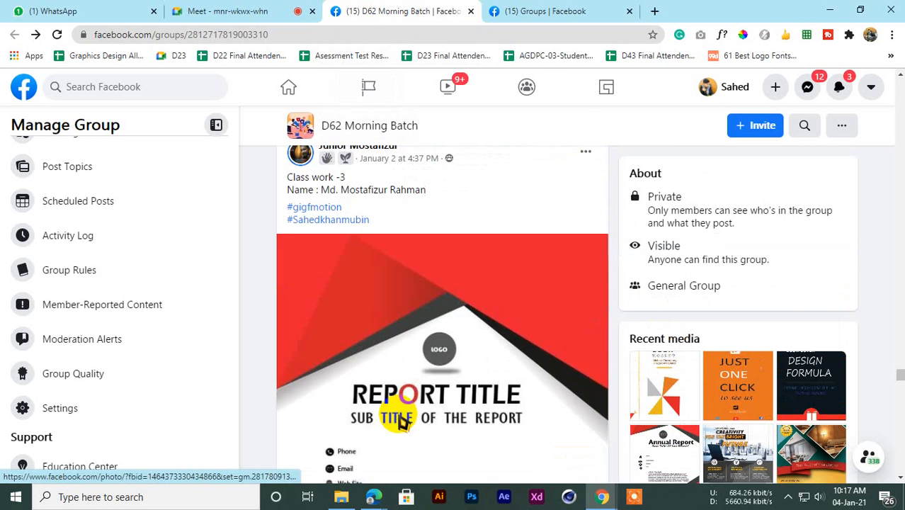
{"action": "scroll", "coordinate": [401, 420], "scroll_direction": "up", "scroll_amount": 15}
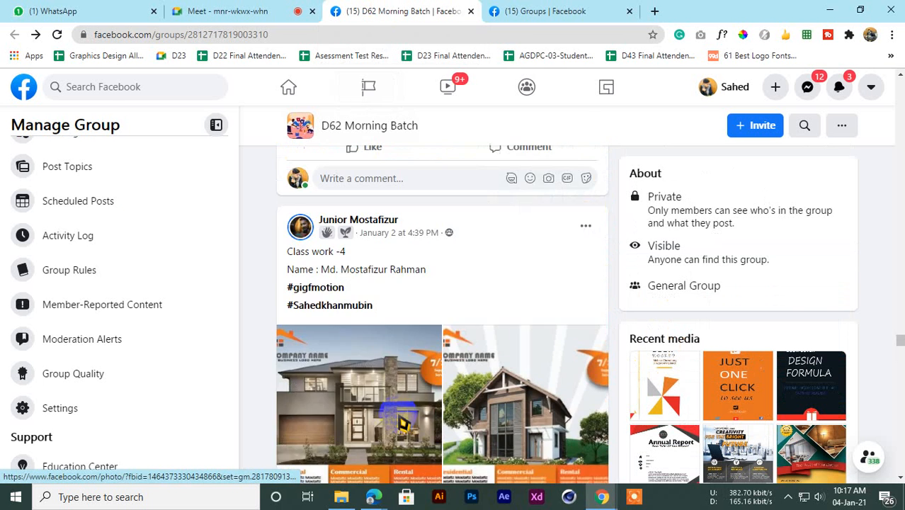
{"action": "scroll", "coordinate": [400, 421], "scroll_direction": "up", "scroll_amount": 5}
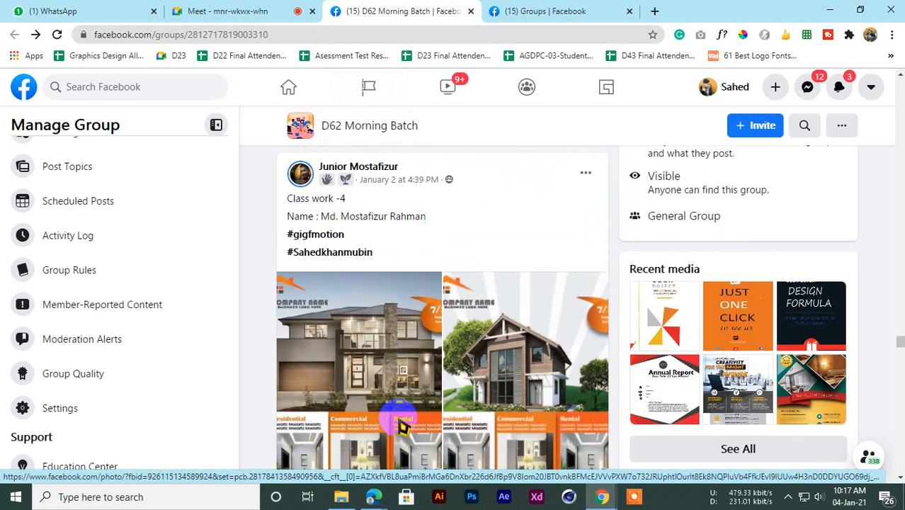
{"action": "scroll", "coordinate": [402, 424], "scroll_direction": "up", "scroll_amount": 3}
{"action": "scroll", "coordinate": [399, 417], "scroll_direction": "down", "scroll_amount": 5}
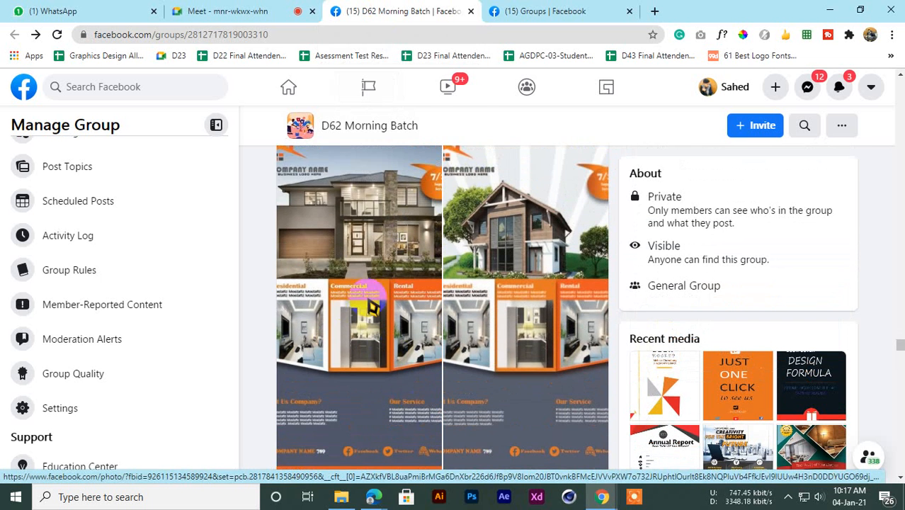
Step: Inspect the Home work -3 Book Mocup cover at full size and close the photo viewer
{"action": "scroll", "coordinate": [370, 305], "scroll_direction": "down", "scroll_amount": 10}
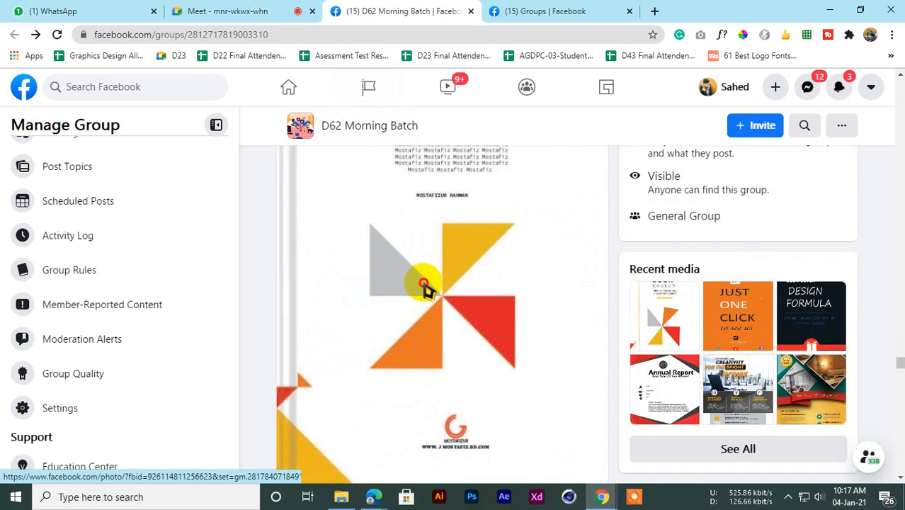
{"action": "left_click", "coordinate": [423, 284]}
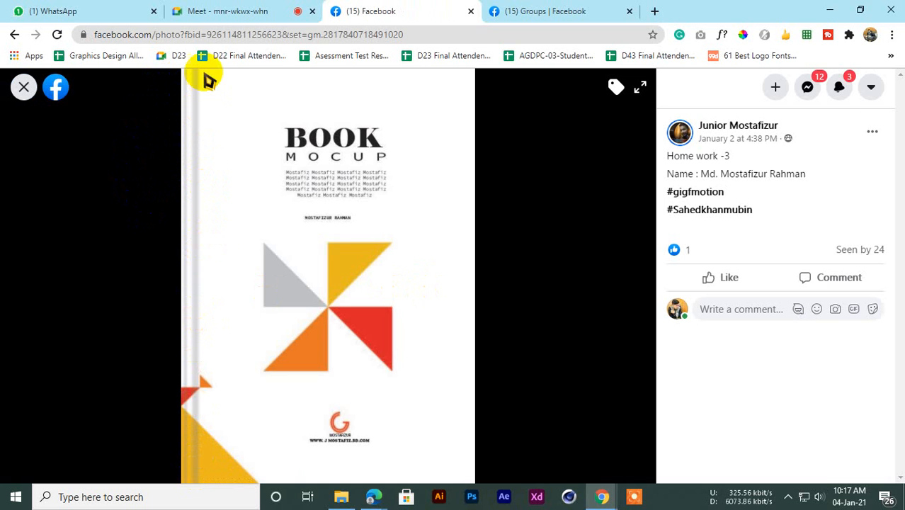
{"action": "left_click", "coordinate": [24, 86]}
Step: Move on to the Class work -3 Report Title cover and examine its logo, headings, contact icons and text block
{"action": "scroll", "coordinate": [344, 244], "scroll_direction": "down", "scroll_amount": 3}
{"action": "scroll", "coordinate": [348, 251], "scroll_direction": "down", "scroll_amount": 10}
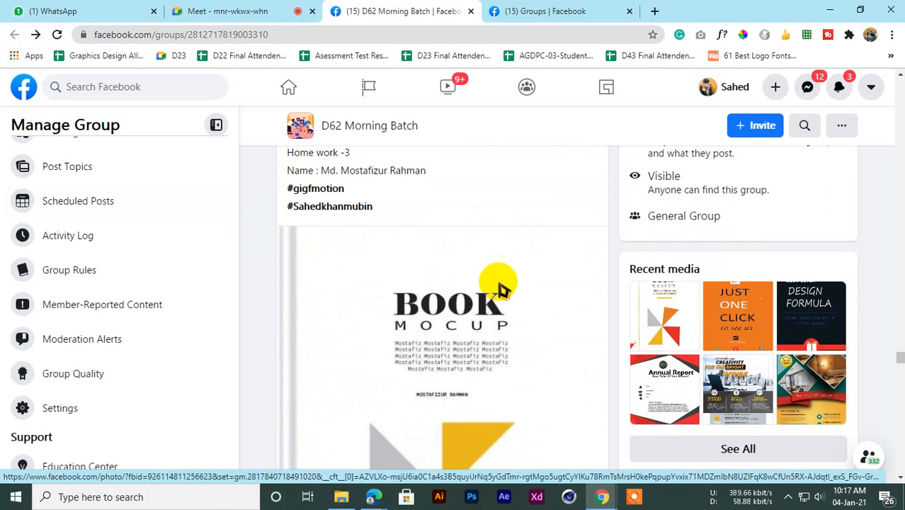
{"action": "scroll", "coordinate": [499, 289], "scroll_direction": "down", "scroll_amount": 4}
{"action": "scroll", "coordinate": [440, 329], "scroll_direction": "down", "scroll_amount": 3}
{"action": "scroll", "coordinate": [440, 335], "scroll_direction": "up", "scroll_amount": 3}
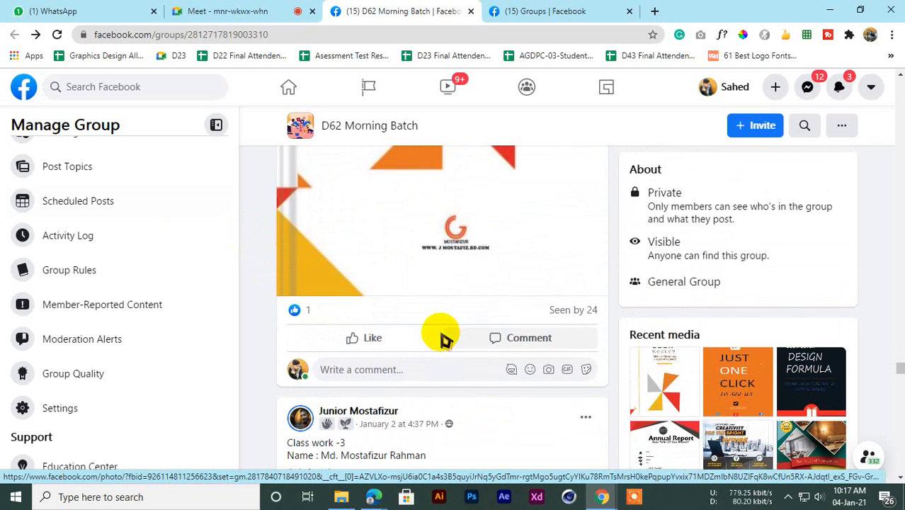
{"action": "scroll", "coordinate": [433, 347], "scroll_direction": "down", "scroll_amount": 4}
{"action": "scroll", "coordinate": [433, 347], "scroll_direction": "down", "scroll_amount": 3}
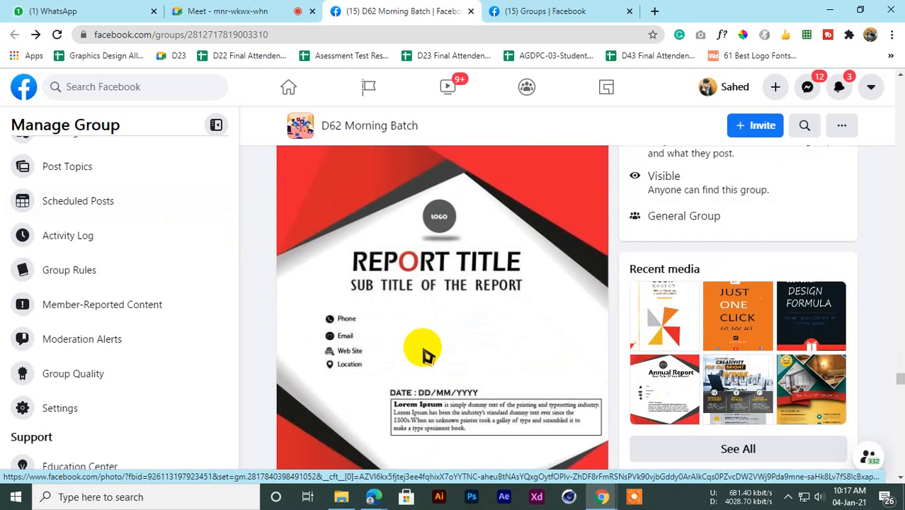
Step: Inspect the Class Work-3 Creativity flyer mockup dated January 2 at 3:56 PM at full size and close the photo viewer
{"action": "scroll", "coordinate": [427, 351], "scroll_direction": "down", "scroll_amount": 10}
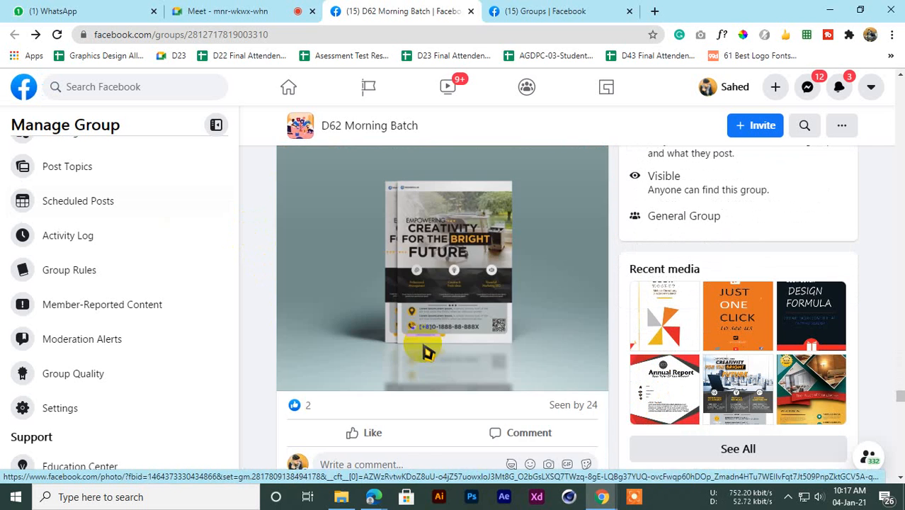
{"action": "left_click", "coordinate": [473, 311]}
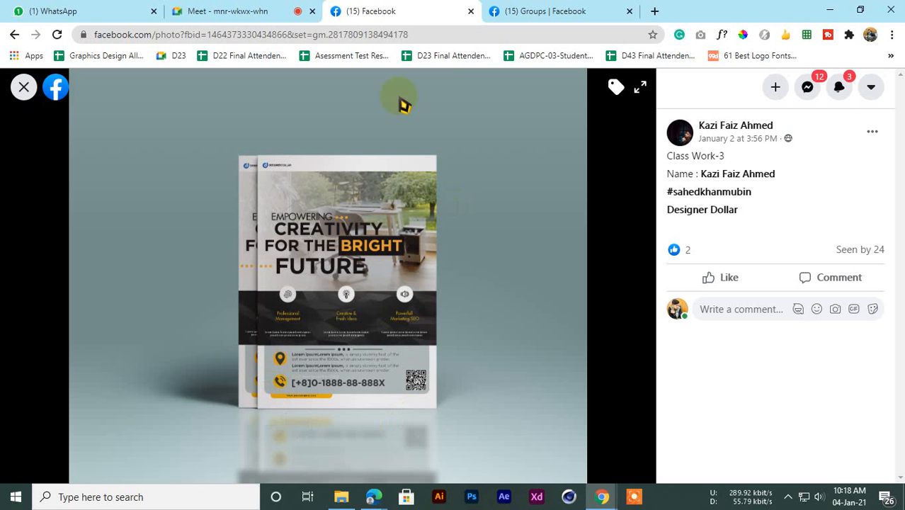
{"action": "left_click", "coordinate": [24, 87]}
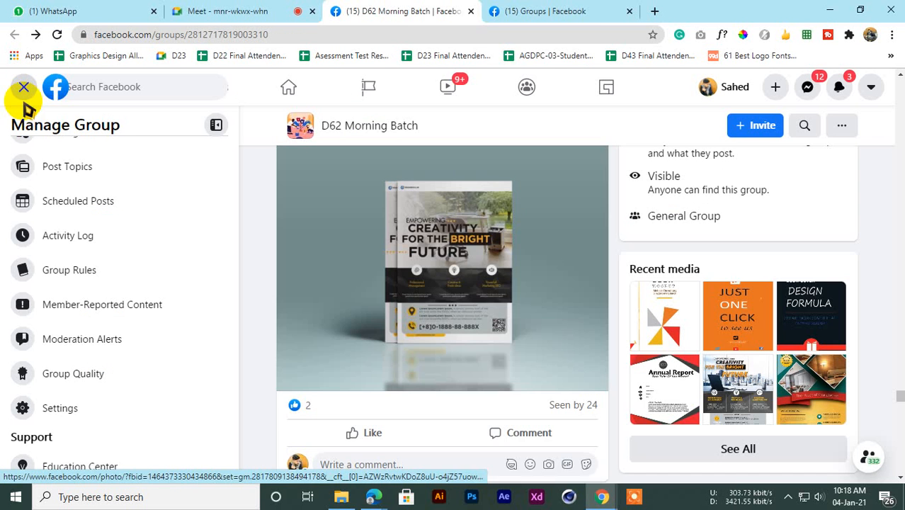
Step: Like the Class Work-3 Creativity flyer post and continue to the Home Work -3 post dated January 2 at 3:36 PM
{"action": "scroll", "coordinate": [396, 333], "scroll_direction": "down", "scroll_amount": 3}
{"action": "scroll", "coordinate": [397, 290], "scroll_direction": "up", "scroll_amount": 1}
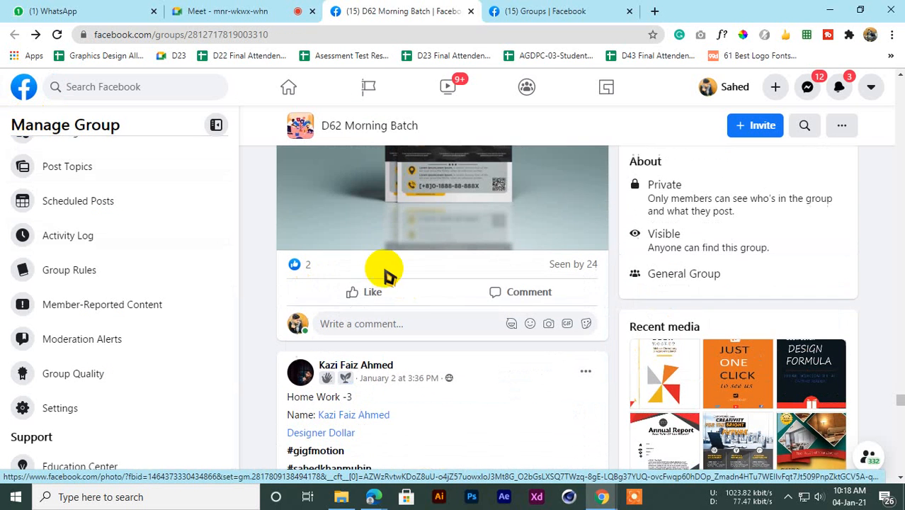
{"action": "left_click", "coordinate": [366, 294]}
{"action": "scroll", "coordinate": [423, 403], "scroll_direction": "down", "scroll_amount": 3}
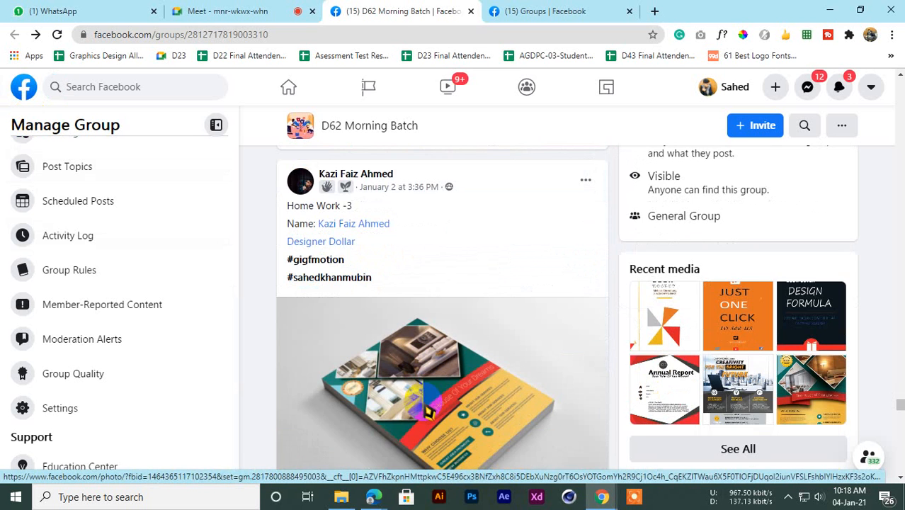
Step: Inspect the Home Work -3 "The House Of Your Dreams" mockup dated January 2 at 3:36 PM at full size and close the photo viewer
{"action": "scroll", "coordinate": [382, 318], "scroll_direction": "down", "scroll_amount": 2}
{"action": "left_click", "coordinate": [410, 354]}
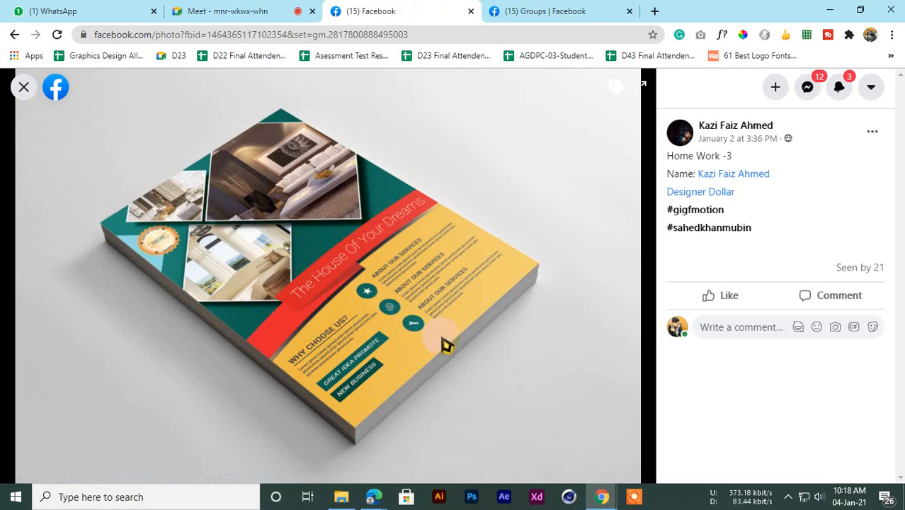
{"action": "left_click", "coordinate": [23, 88]}
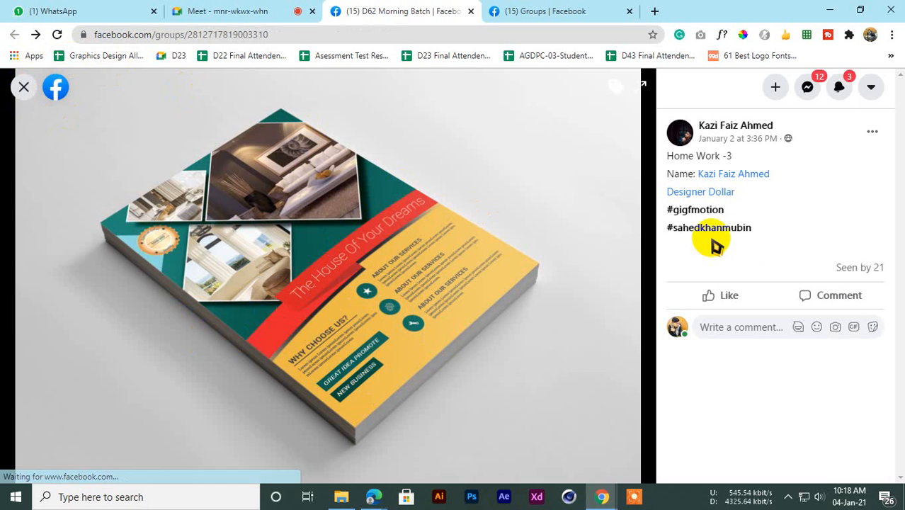
{"action": "scroll", "coordinate": [396, 369], "scroll_direction": "up", "scroll_amount": 3}
Step: Examine the Class Work -4 HomeLife flyer dated January 2 at 2:42 PM, including its Residential, Commercial and Rental panels and company text
{"action": "scroll", "coordinate": [369, 370], "scroll_direction": "down", "scroll_amount": 10}
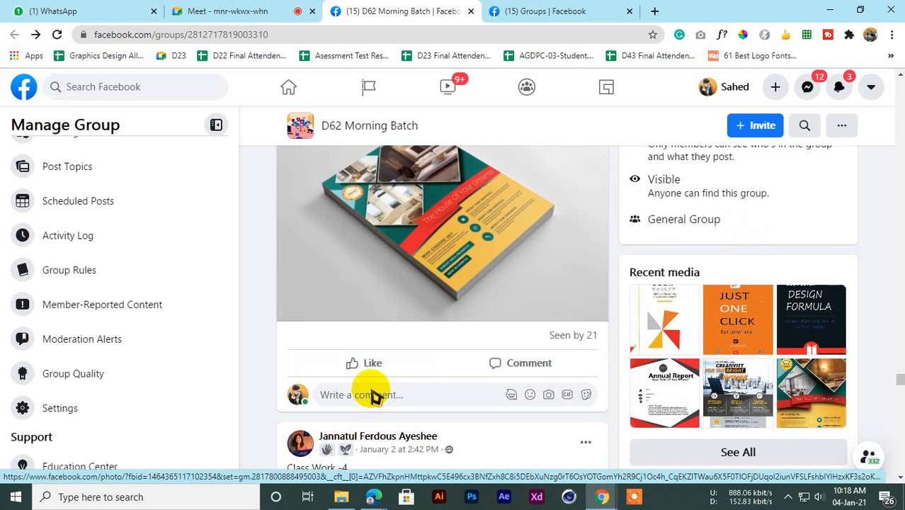
{"action": "scroll", "coordinate": [377, 396], "scroll_direction": "up", "scroll_amount": 8}
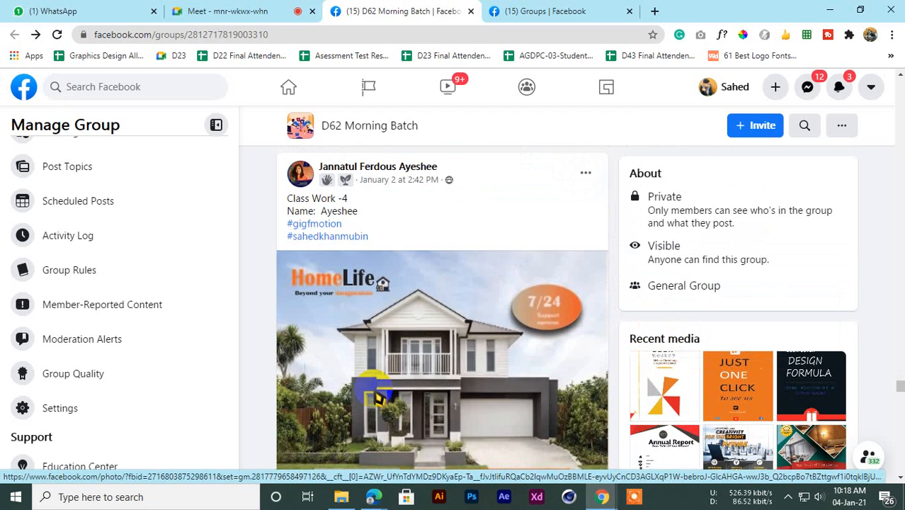
{"action": "scroll", "coordinate": [373, 394], "scroll_direction": "down", "scroll_amount": 2}
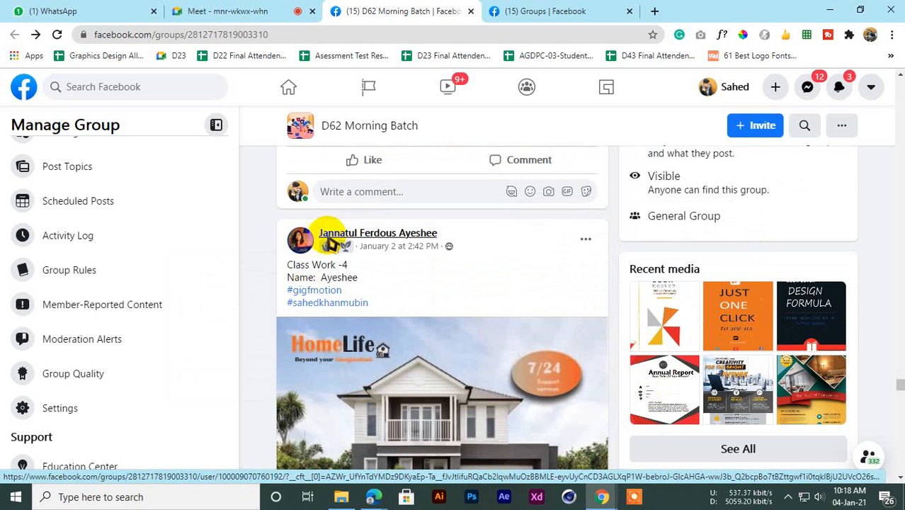
{"action": "mouse_move", "coordinate": [360, 242]}
{"action": "scroll", "coordinate": [549, 303], "scroll_direction": "down", "scroll_amount": 5}
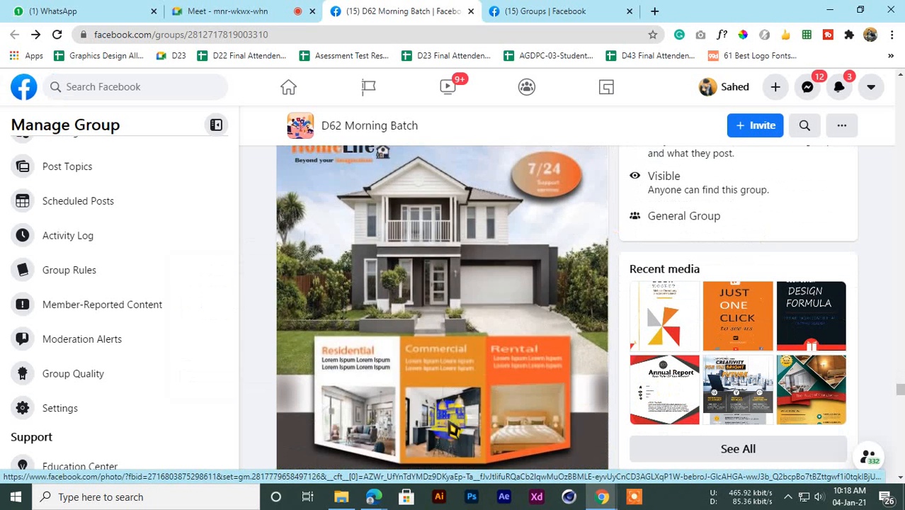
{"action": "scroll", "coordinate": [346, 293], "scroll_direction": "up", "scroll_amount": 2}
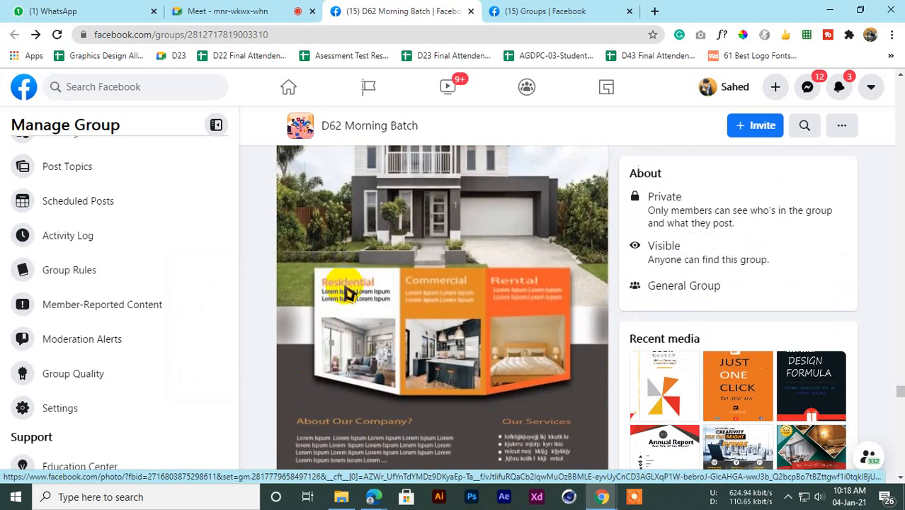
{"action": "scroll", "coordinate": [348, 325], "scroll_direction": "down", "scroll_amount": 3}
{"action": "scroll", "coordinate": [309, 285], "scroll_direction": "up", "scroll_amount": 2}
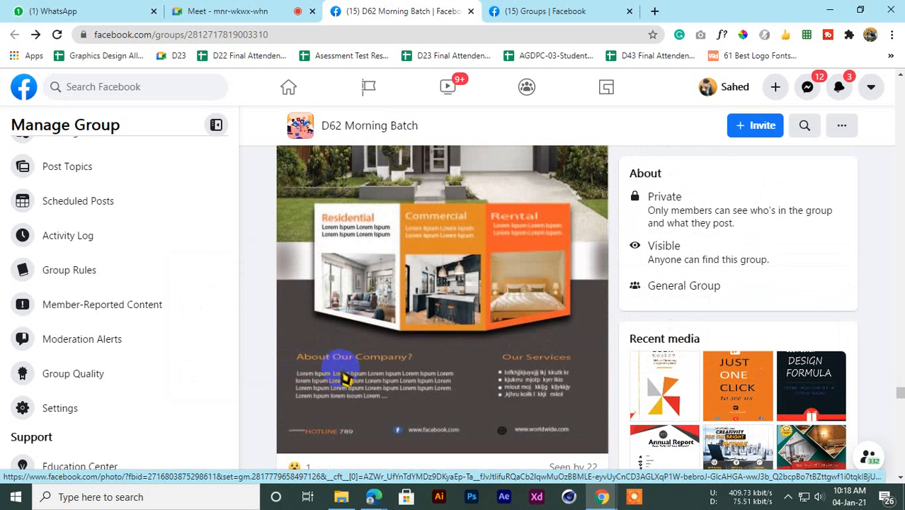
{"action": "scroll", "coordinate": [345, 380], "scroll_direction": "up", "scroll_amount": 2}
Step: Move on to the HomeLife stacked-book mockup post tagged #kabbo100, open its main image and close the photo viewer
{"action": "scroll", "coordinate": [343, 379], "scroll_direction": "down", "scroll_amount": 8}
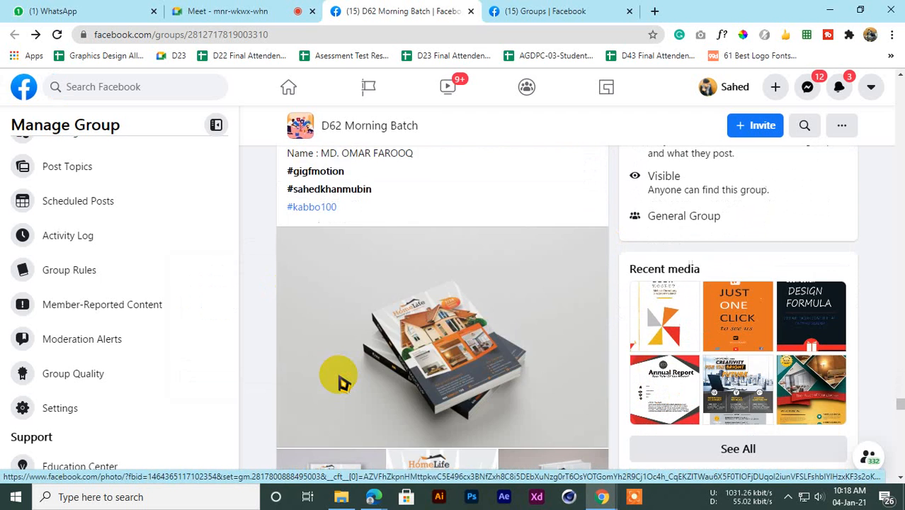
{"action": "scroll", "coordinate": [341, 379], "scroll_direction": "down", "scroll_amount": 3}
{"action": "scroll", "coordinate": [377, 335], "scroll_direction": "up", "scroll_amount": 2}
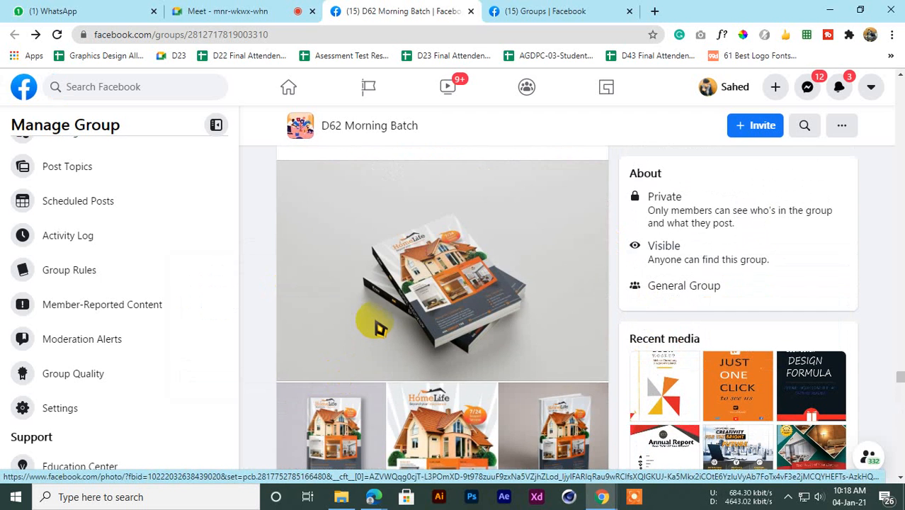
{"action": "scroll", "coordinate": [378, 327], "scroll_direction": "down", "scroll_amount": 3}
{"action": "scroll", "coordinate": [368, 297], "scroll_direction": "up", "scroll_amount": 3}
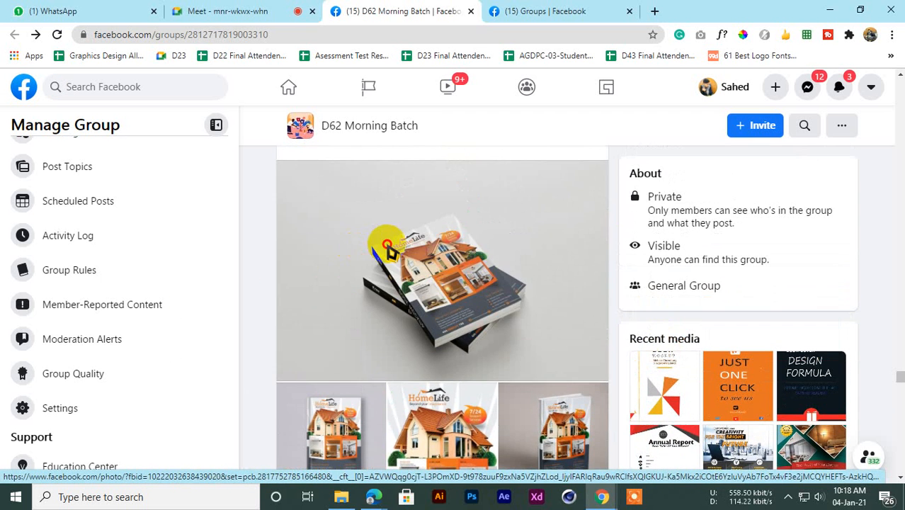
{"action": "left_click", "coordinate": [387, 247]}
{"action": "left_click", "coordinate": [23, 87]}
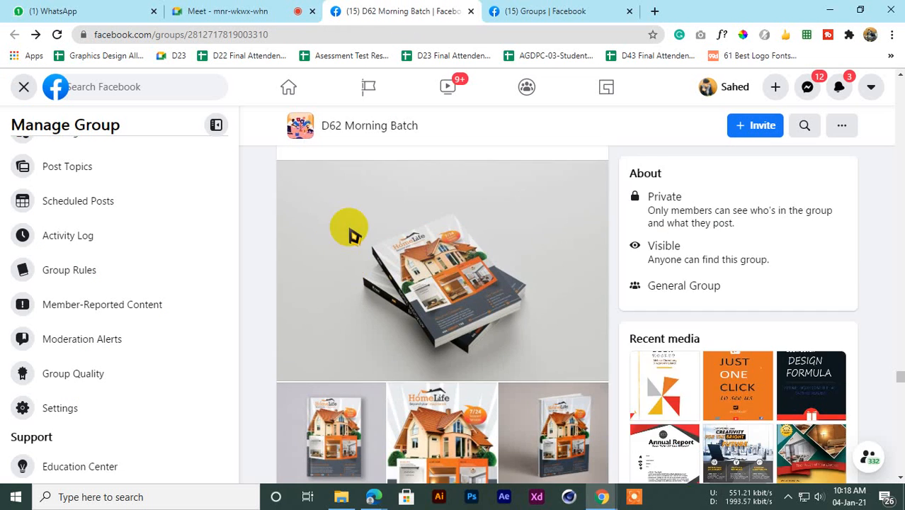
Step: Inspect the Class Work-3 building image dated January 2 at 12:58 PM at full size and close the photo viewer
{"action": "scroll", "coordinate": [350, 240], "scroll_direction": "down", "scroll_amount": 5}
{"action": "scroll", "coordinate": [361, 283], "scroll_direction": "up", "scroll_amount": 1}
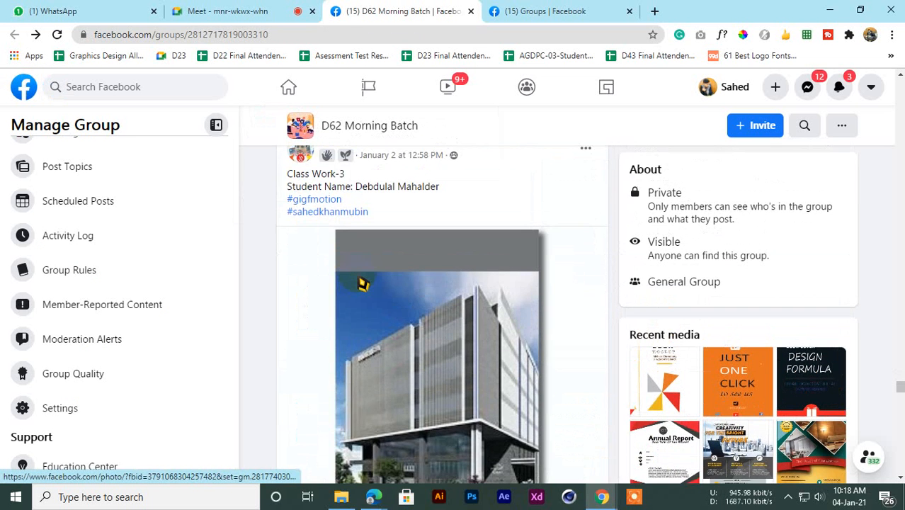
{"action": "scroll", "coordinate": [355, 282], "scroll_direction": "down", "scroll_amount": 2}
{"action": "scroll", "coordinate": [357, 285], "scroll_direction": "up", "scroll_amount": 1}
{"action": "scroll", "coordinate": [373, 301], "scroll_direction": "up", "scroll_amount": 2}
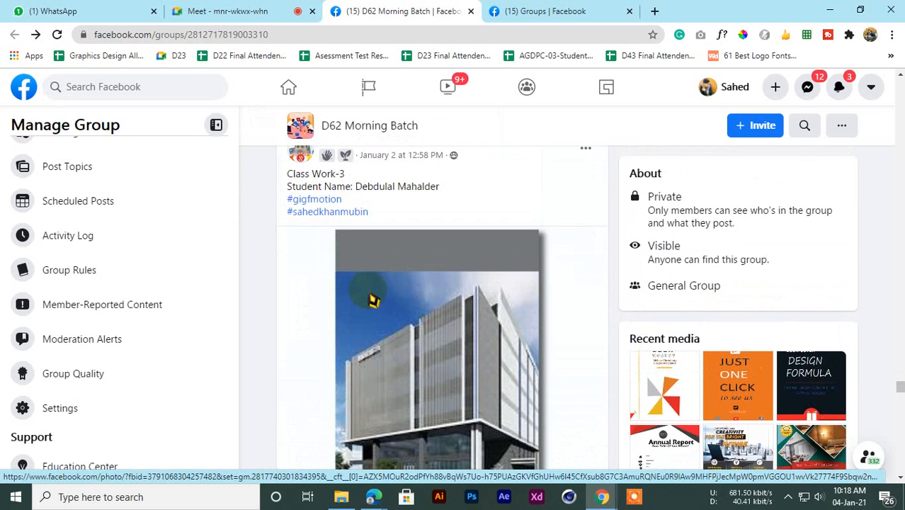
{"action": "scroll", "coordinate": [382, 311], "scroll_direction": "down", "scroll_amount": 7}
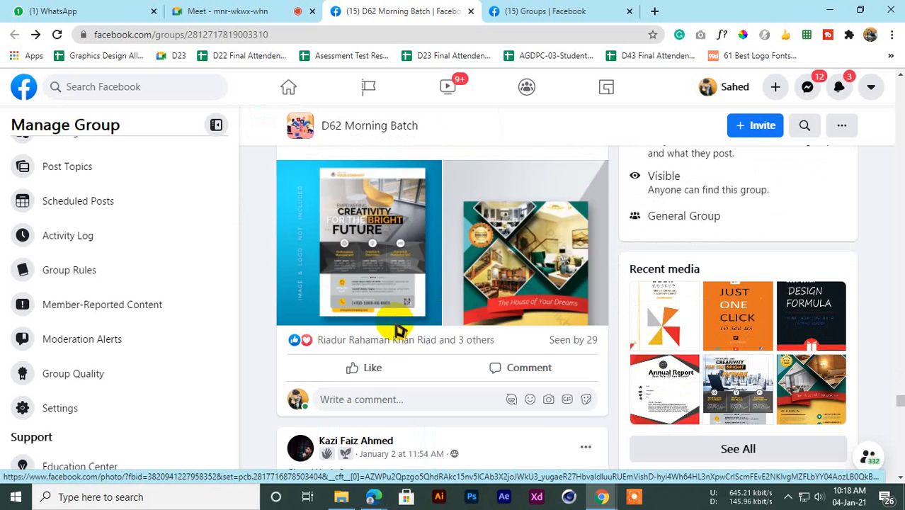
{"action": "scroll", "coordinate": [447, 239], "scroll_direction": "up", "scroll_amount": 4}
{"action": "left_click", "coordinate": [447, 262]}
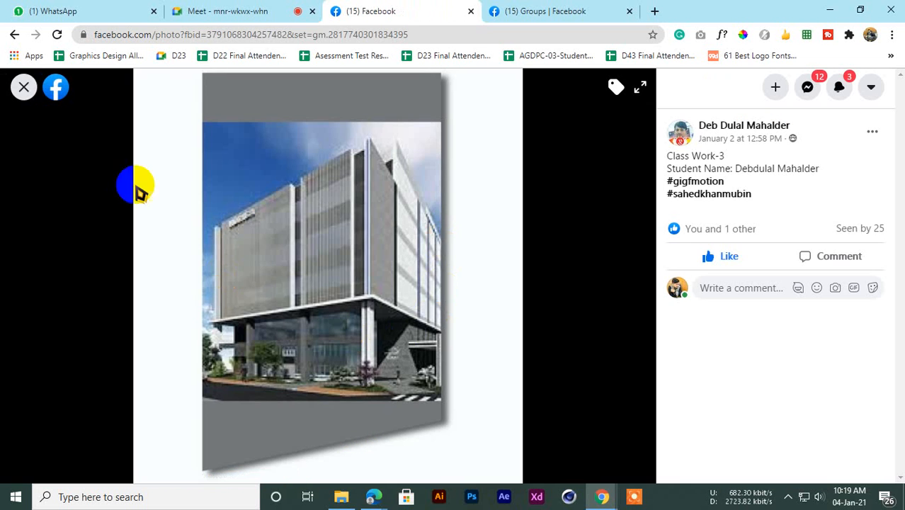
{"action": "left_click", "coordinate": [25, 88]}
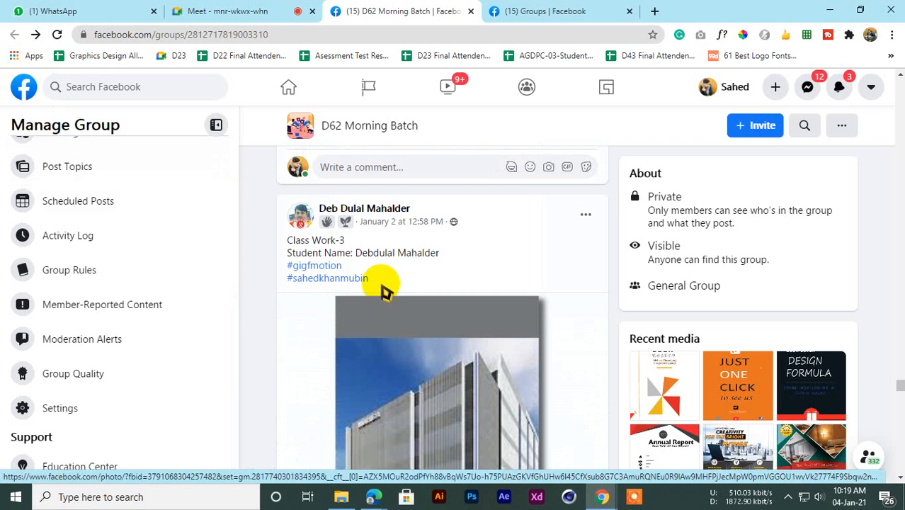
{"action": "scroll", "coordinate": [383, 305], "scroll_direction": "down", "scroll_amount": 2}
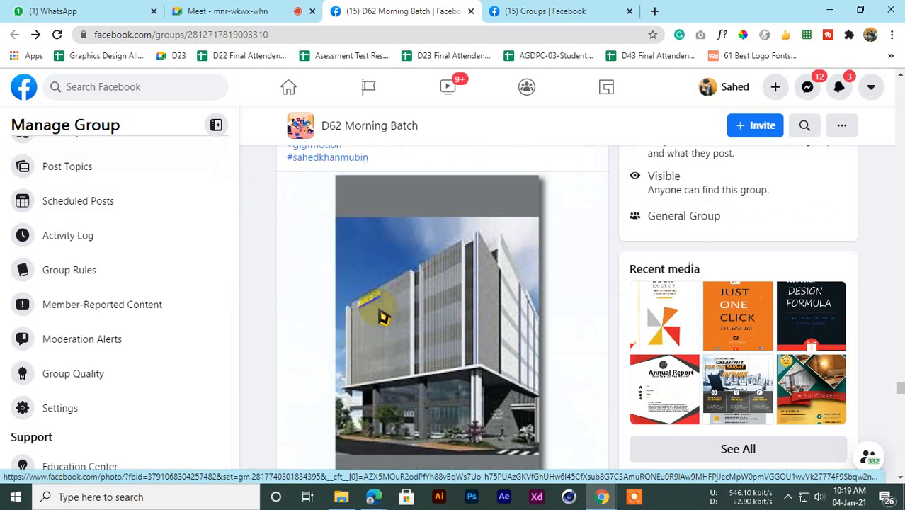
Step: Review the admin's HomeWork-3 assignment post dated January 2 at 11:55 AM with its two reference flyer designs
{"action": "scroll", "coordinate": [383, 315], "scroll_direction": "down", "scroll_amount": 6}
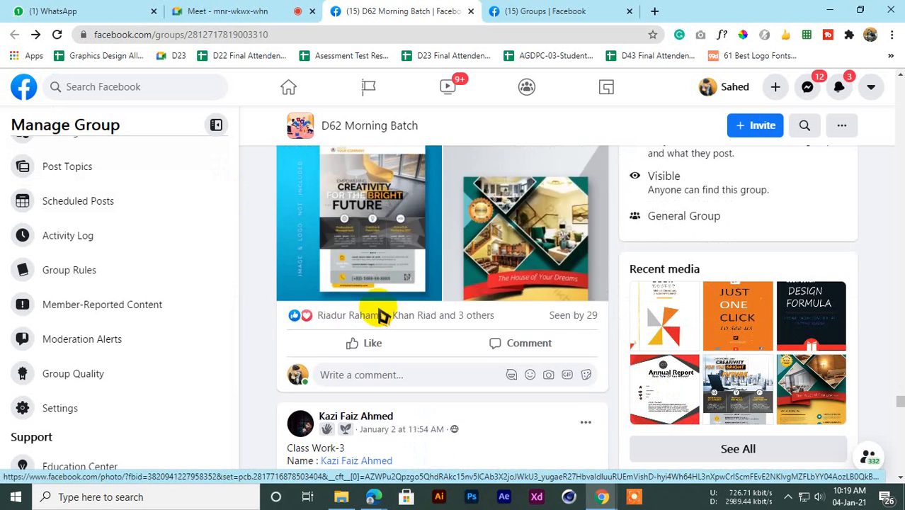
{"action": "scroll", "coordinate": [381, 317], "scroll_direction": "up", "scroll_amount": 3}
{"action": "scroll", "coordinate": [380, 317], "scroll_direction": "down", "scroll_amount": 3}
{"action": "scroll", "coordinate": [375, 317], "scroll_direction": "up", "scroll_amount": 2}
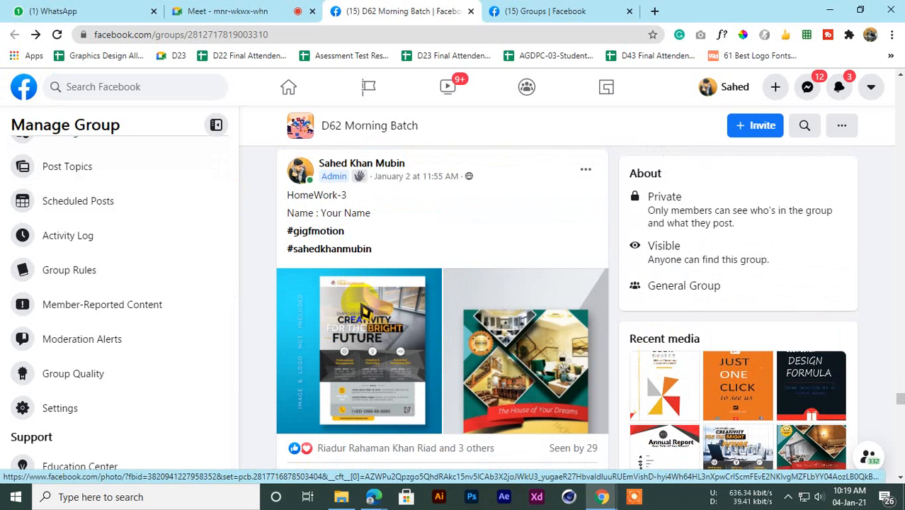
{"action": "scroll", "coordinate": [359, 335], "scroll_direction": "down", "scroll_amount": 3}
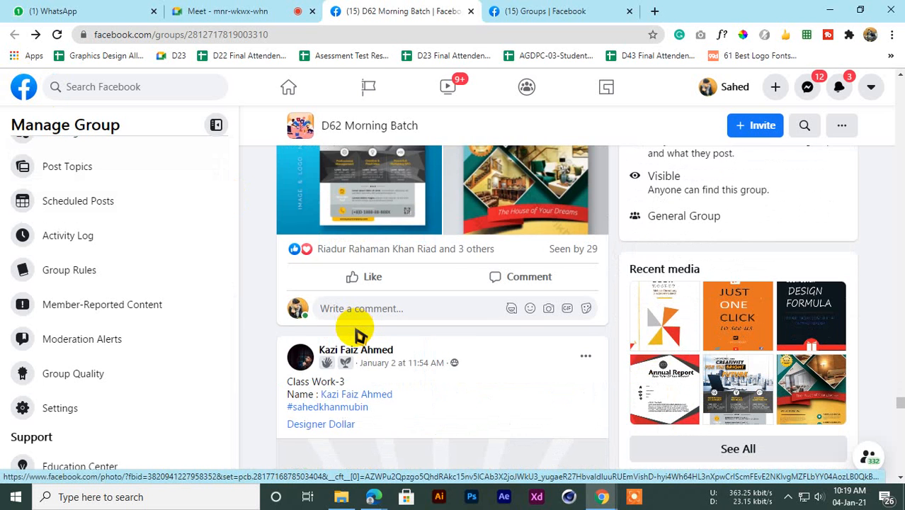
Step: Compare the Class Work-3 HomeLife flyer dated January 2 at 11:54 AM with the admin's HomeLife reference mockup from 11:15 AM
{"action": "scroll", "coordinate": [386, 347], "scroll_direction": "down", "scroll_amount": 5}
{"action": "scroll", "coordinate": [395, 372], "scroll_direction": "up", "scroll_amount": 1}
{"action": "scroll", "coordinate": [395, 365], "scroll_direction": "down", "scroll_amount": 3}
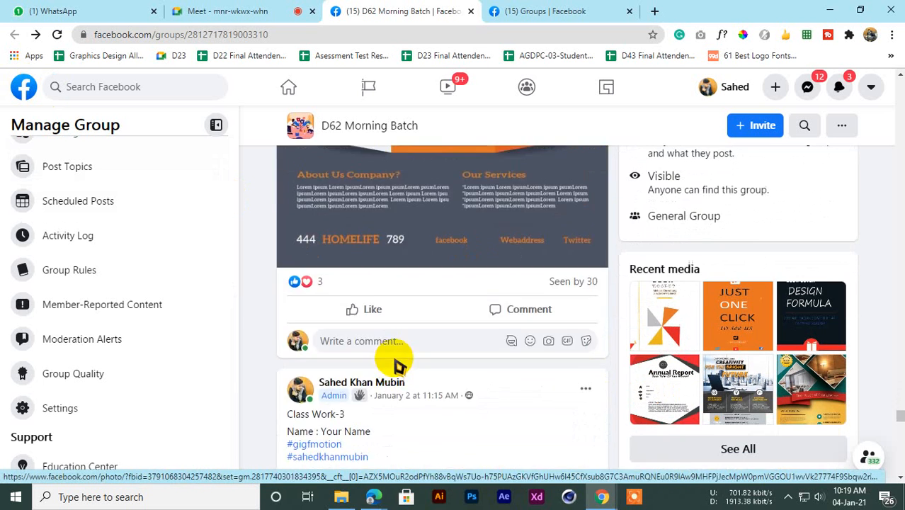
{"action": "scroll", "coordinate": [397, 357], "scroll_direction": "up", "scroll_amount": 2}
{"action": "scroll", "coordinate": [398, 365], "scroll_direction": "down", "scroll_amount": 2}
{"action": "scroll", "coordinate": [399, 357], "scroll_direction": "up", "scroll_amount": 3}
{"action": "scroll", "coordinate": [398, 357], "scroll_direction": "down", "scroll_amount": 1}
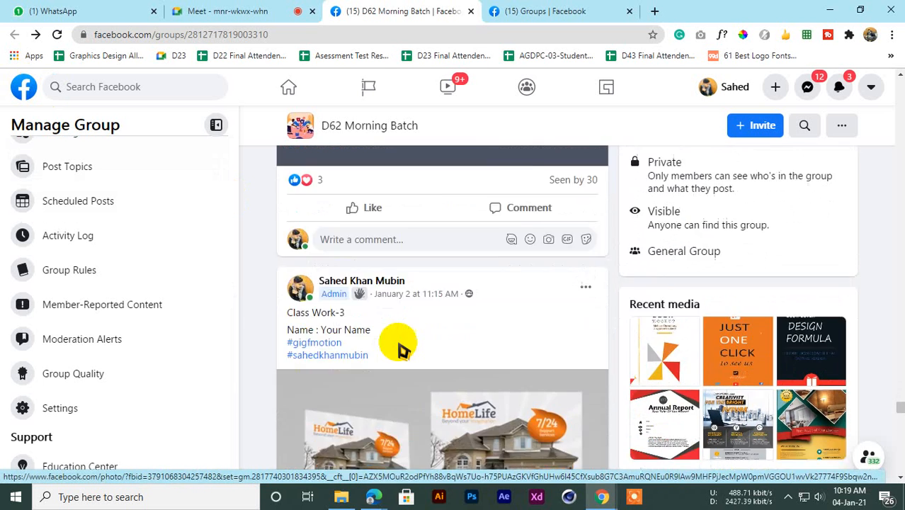
{"action": "scroll", "coordinate": [400, 352], "scroll_direction": "down", "scroll_amount": 5}
{"action": "scroll", "coordinate": [401, 348], "scroll_direction": "down", "scroll_amount": 2}
{"action": "scroll", "coordinate": [402, 345], "scroll_direction": "up", "scroll_amount": 12}
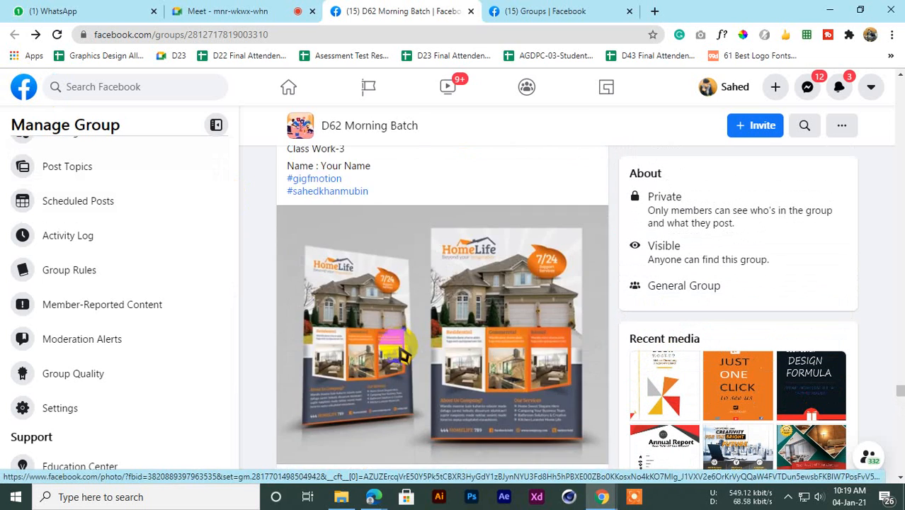
{"action": "scroll", "coordinate": [410, 304], "scroll_direction": "down", "scroll_amount": 4}
Step: Return to the top of the D62 Morning Batch group and close both Facebook tabs
{"action": "scroll", "coordinate": [398, 261], "scroll_direction": "up", "scroll_amount": 20}
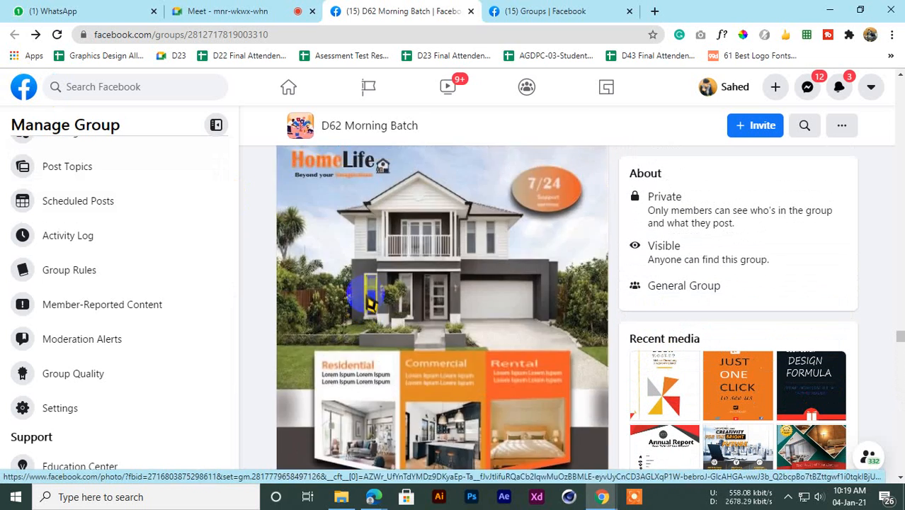
{"action": "scroll", "coordinate": [897, 301], "scroll_direction": "up", "scroll_amount": 10}
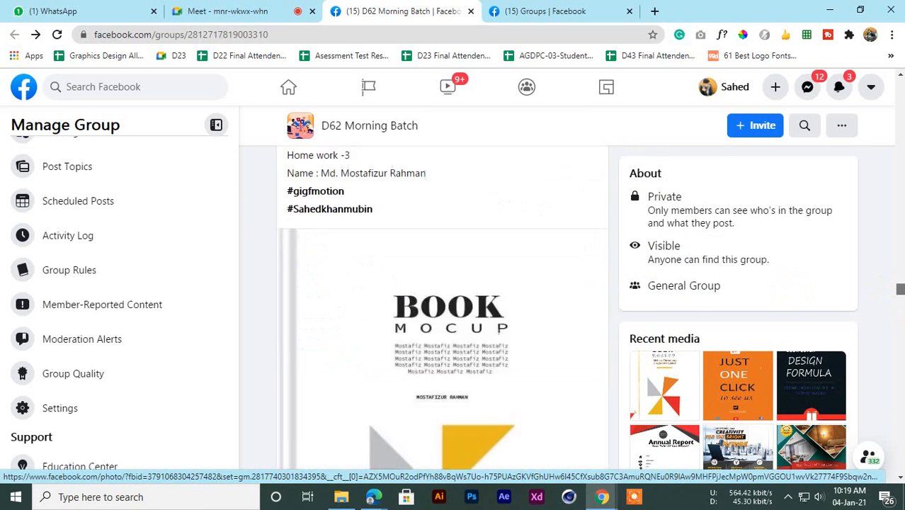
{"action": "scroll", "coordinate": [382, 310], "scroll_direction": "down", "scroll_amount": 3}
{"action": "scroll", "coordinate": [382, 309], "scroll_direction": "up", "scroll_amount": 3}
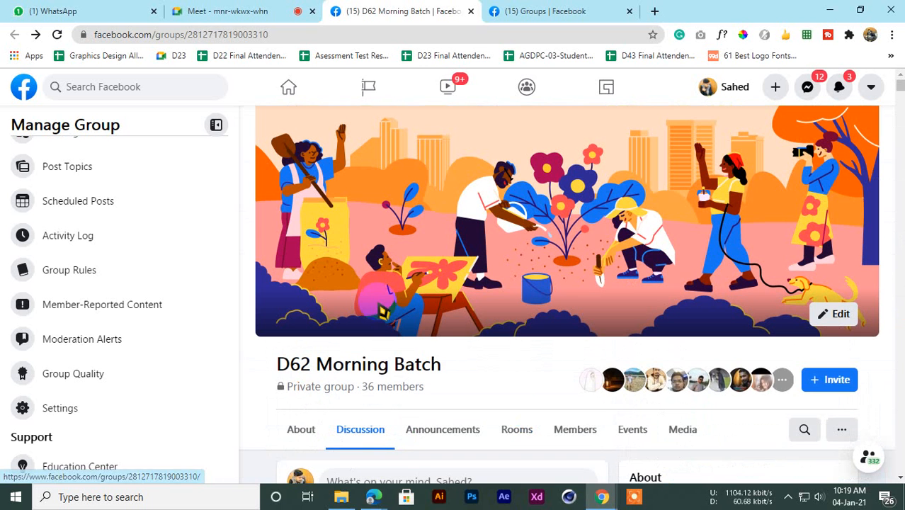
{"action": "middle_click", "coordinate": [389, 12]}
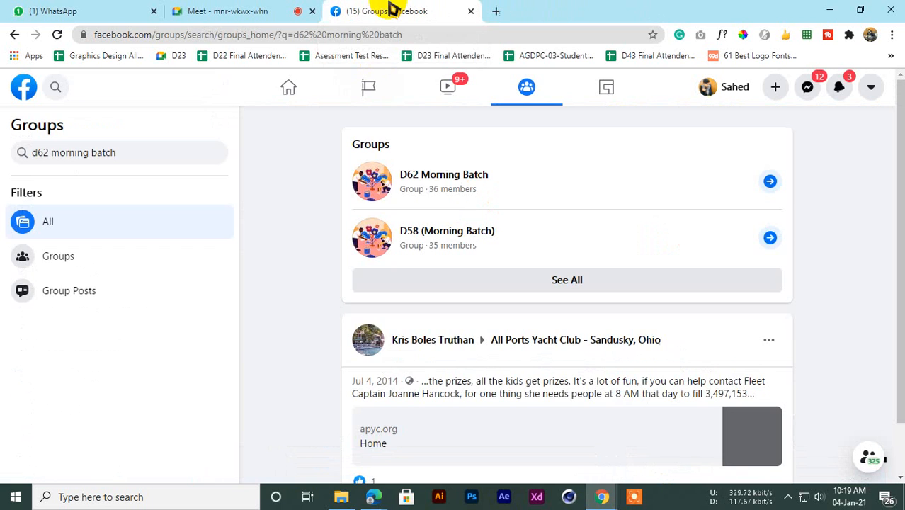
{"action": "middle_click", "coordinate": [393, 10]}
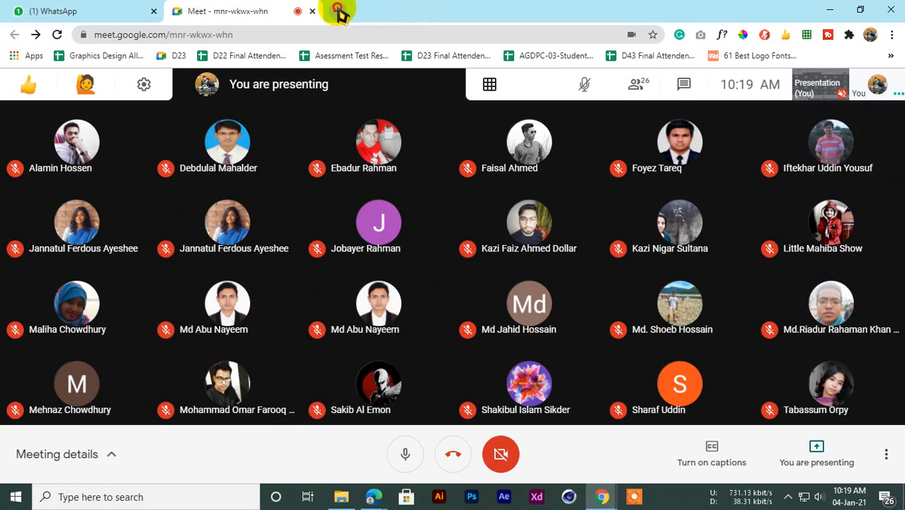
Step: Open a new blank browser tab, then return to the Google Meet call and admit the waiting participant
{"action": "left_click", "coordinate": [339, 11]}
{"action": "left_click", "coordinate": [253, 8]}
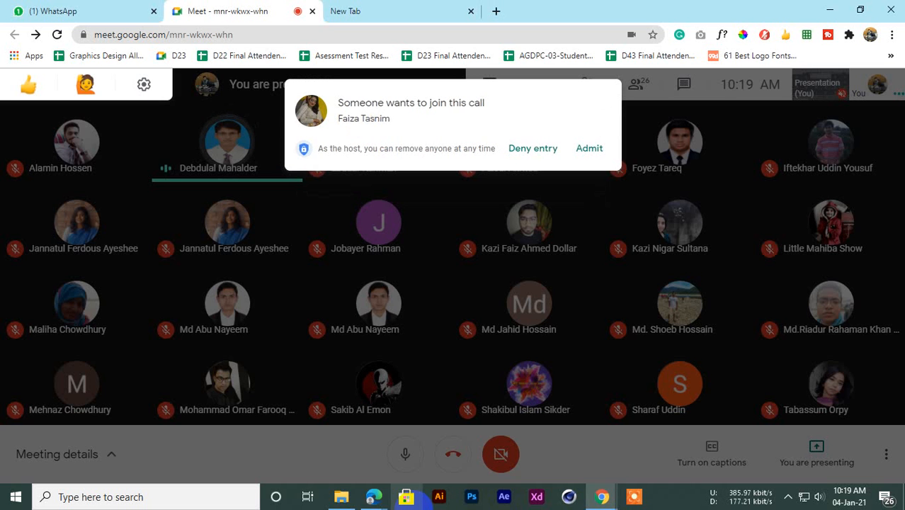
{"action": "mouse_move", "coordinate": [602, 496]}
{"action": "left_click", "coordinate": [585, 150]}
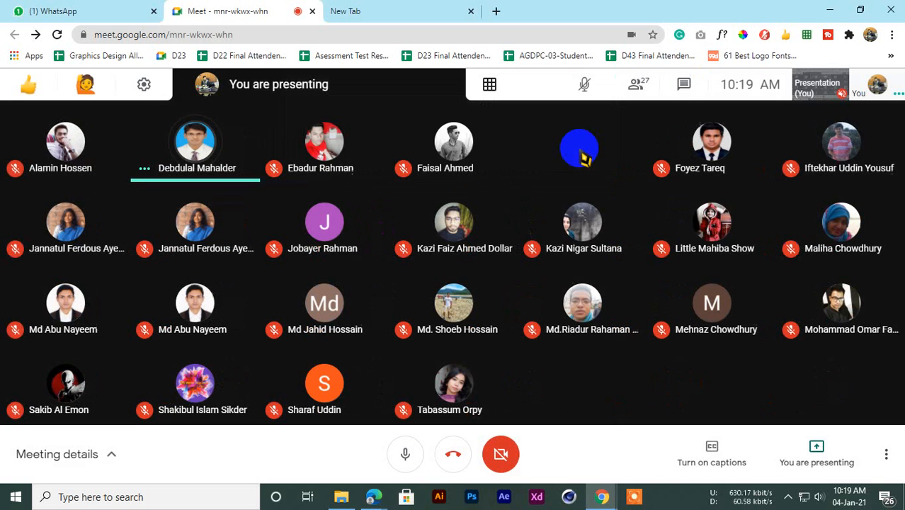
{"action": "left_click", "coordinate": [413, 10]}
{"action": "left_click", "coordinate": [178, 9]}
{"action": "left_click", "coordinate": [388, 8]}
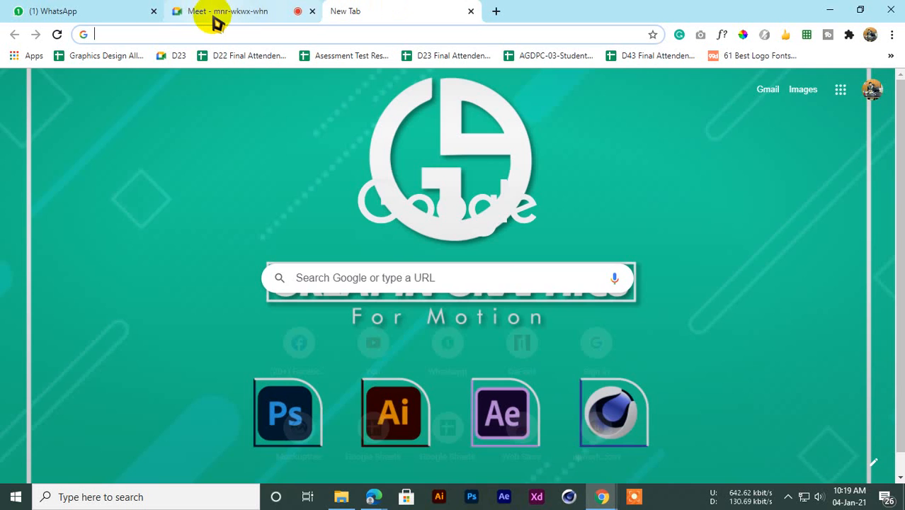
{"action": "left_click", "coordinate": [216, 19]}
{"action": "left_click", "coordinate": [402, 9]}
{"action": "left_click", "coordinate": [267, 12]}
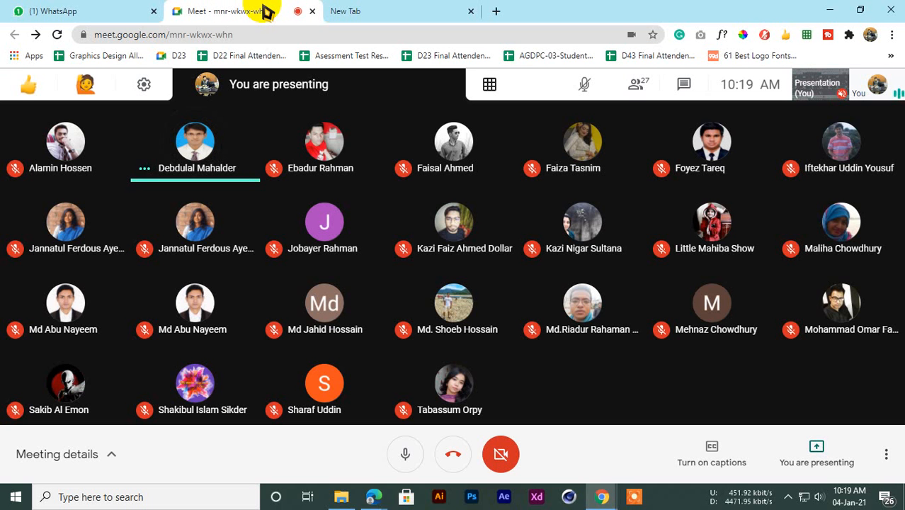
{"action": "left_click", "coordinate": [374, 8]}
{"action": "left_click", "coordinate": [262, 11]}
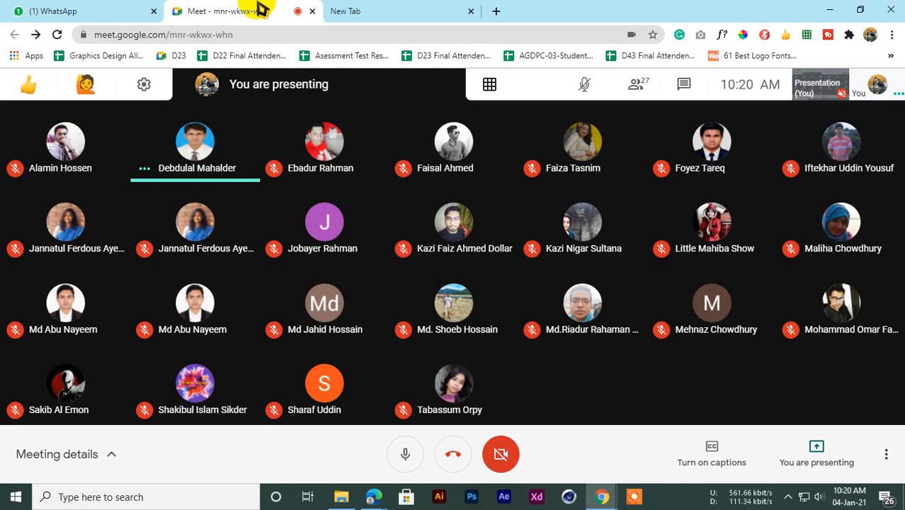
{"action": "left_click", "coordinate": [400, 11]}
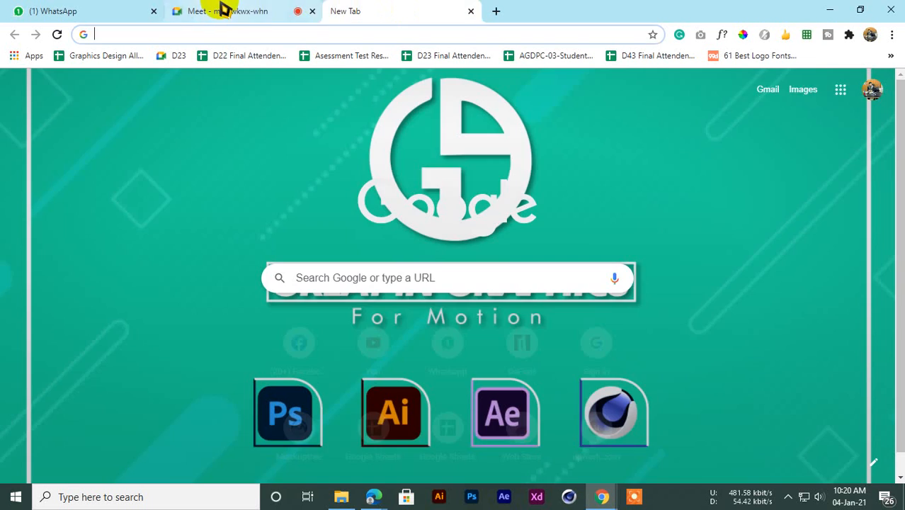
Step: Return to the Google Meet call, minimize the browser, launch Adobe Illustrator, and bring the call back up
{"action": "left_click", "coordinate": [203, 9]}
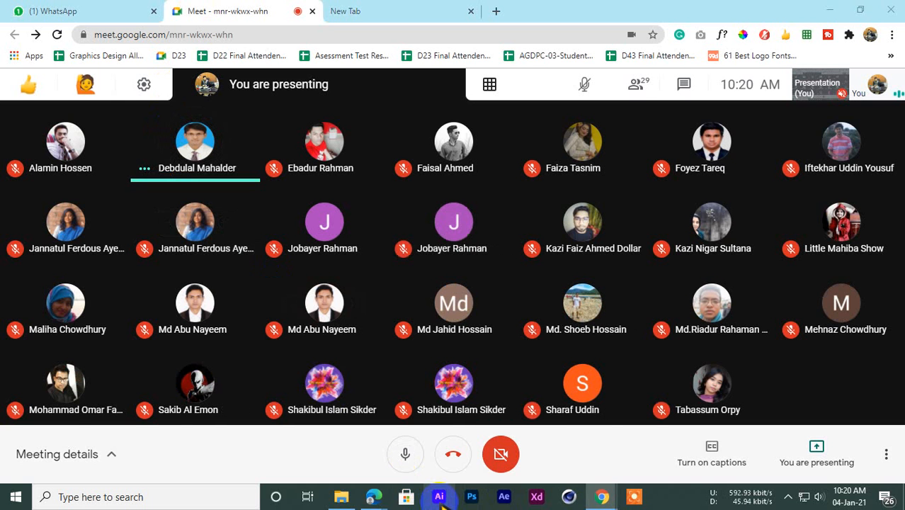
{"action": "left_click", "coordinate": [828, 10]}
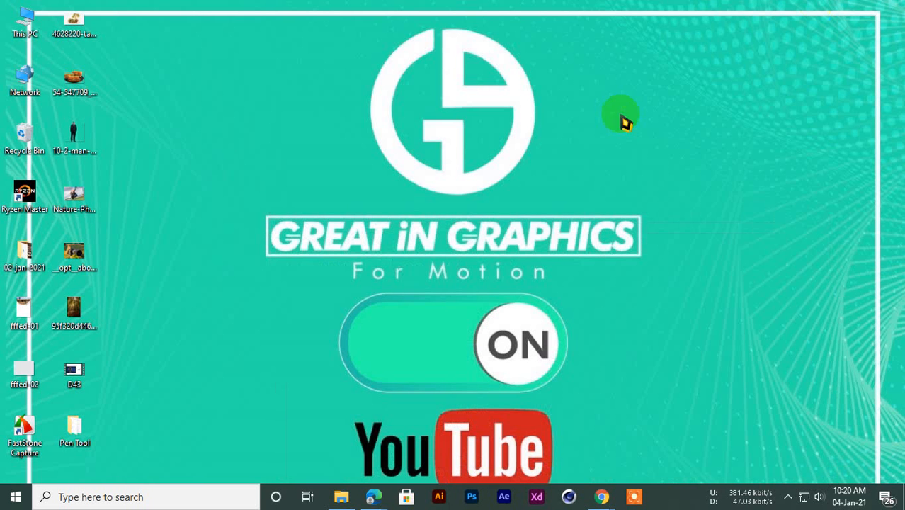
{"action": "left_click", "coordinate": [439, 496]}
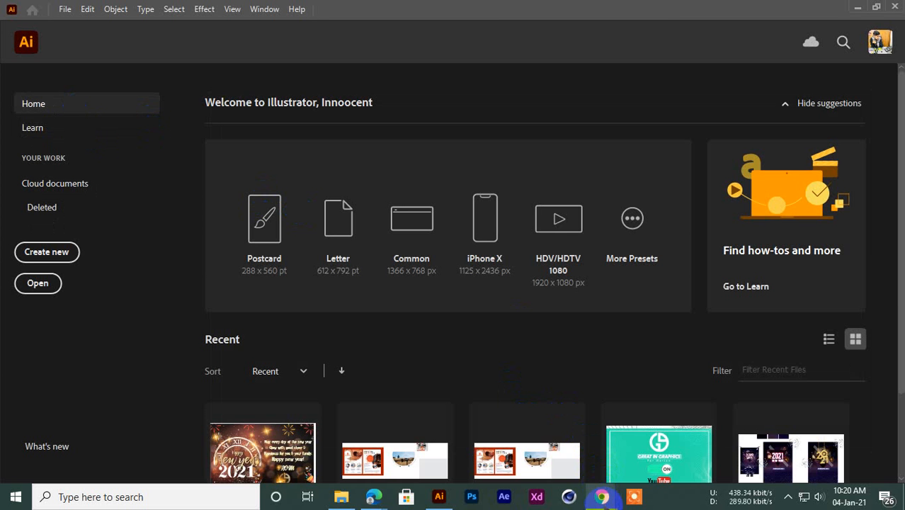
{"action": "mouse_move", "coordinate": [601, 497]}
{"action": "left_click", "coordinate": [529, 439]}
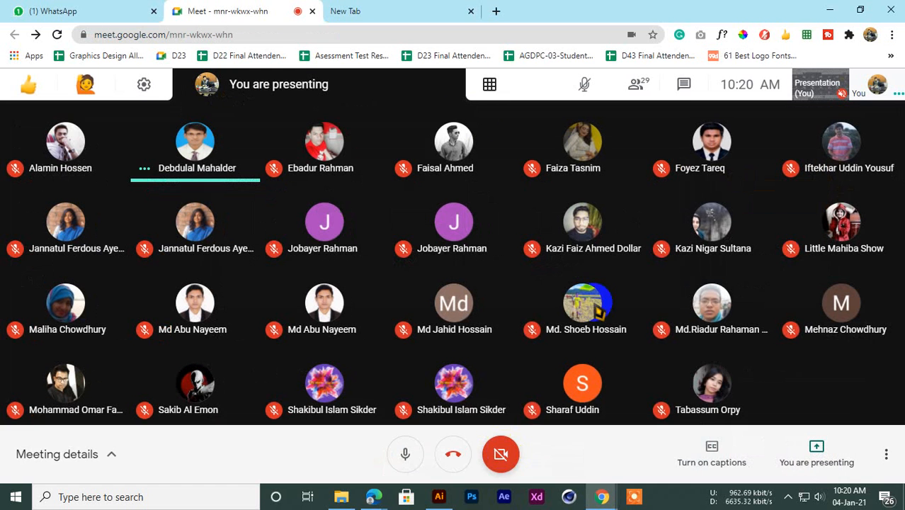
{"action": "left_click", "coordinate": [354, 11]}
{"action": "left_click", "coordinate": [212, 10]}
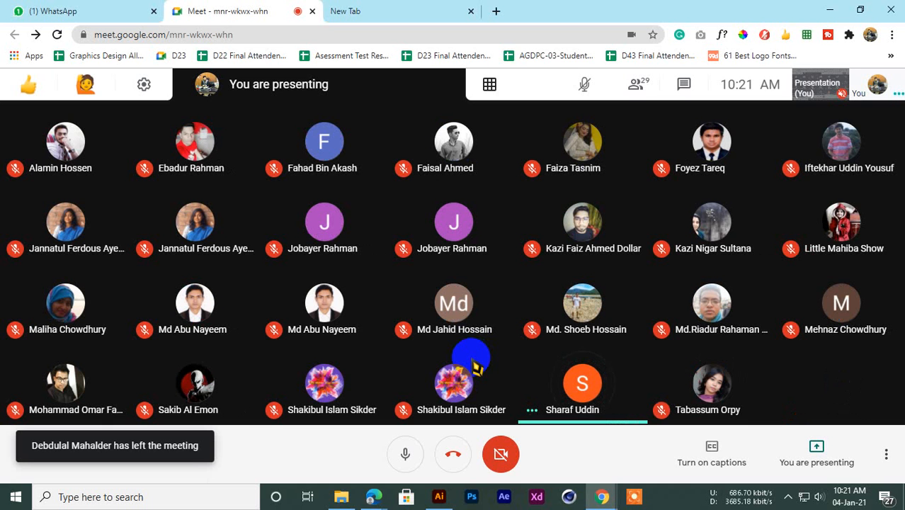
{"action": "left_click", "coordinate": [453, 10]}
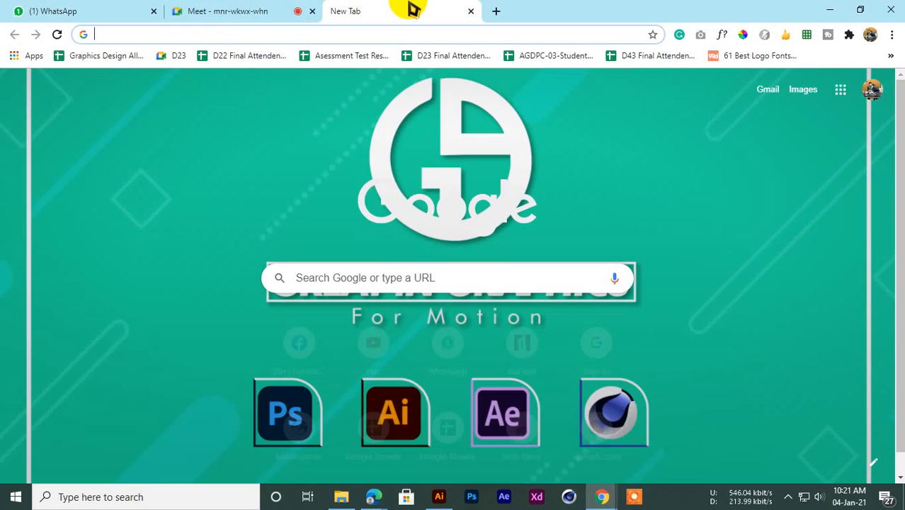
{"action": "left_click", "coordinate": [250, 10]}
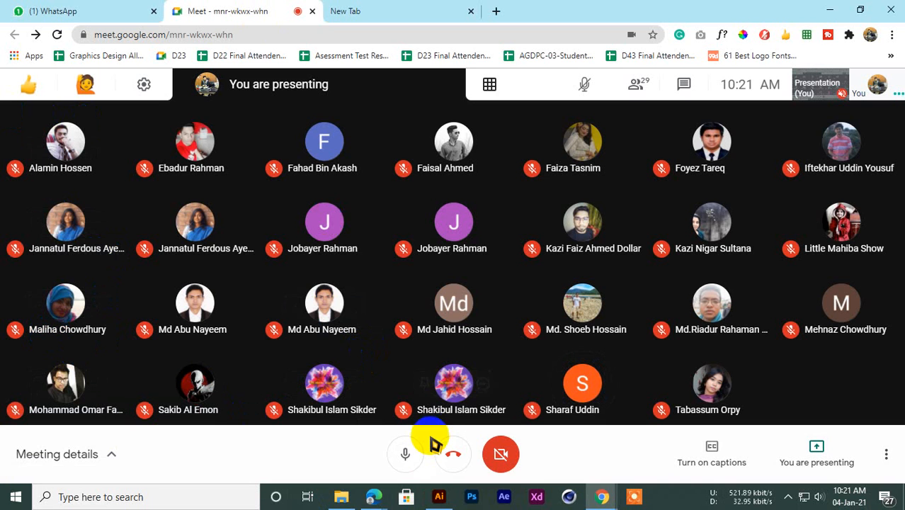
{"action": "left_click", "coordinate": [363, 10]}
{"action": "left_click", "coordinate": [226, 7]}
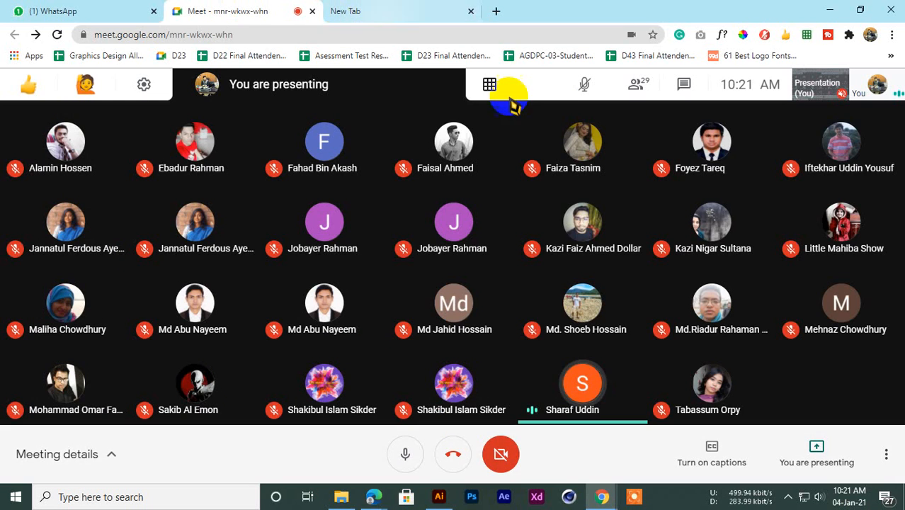
{"action": "left_click", "coordinate": [361, 10]}
{"action": "left_click", "coordinate": [213, 9]}
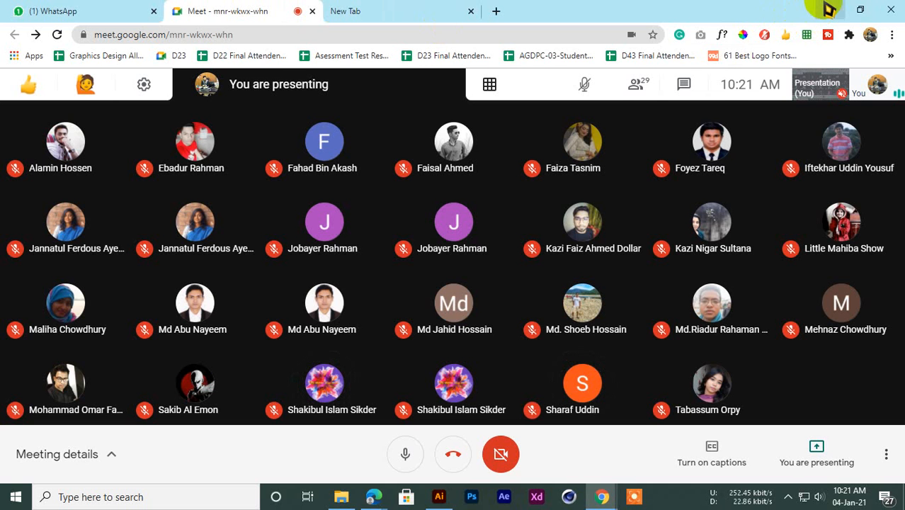
Step: Switch to Illustrator and create a new Letter document of 612 x 792 pt
{"action": "left_click", "coordinate": [827, 9]}
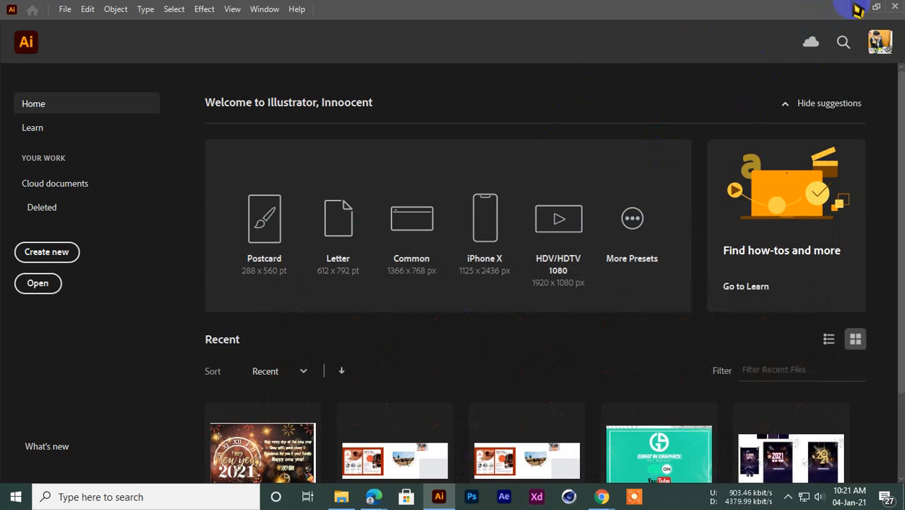
{"action": "left_click", "coordinate": [821, 10]}
{"action": "left_click", "coordinate": [439, 496]}
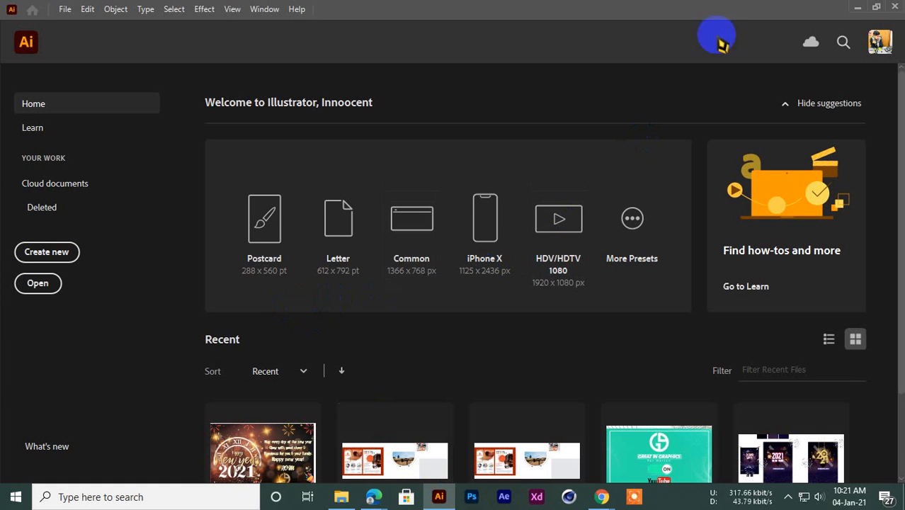
{"action": "left_click", "coordinate": [855, 7]}
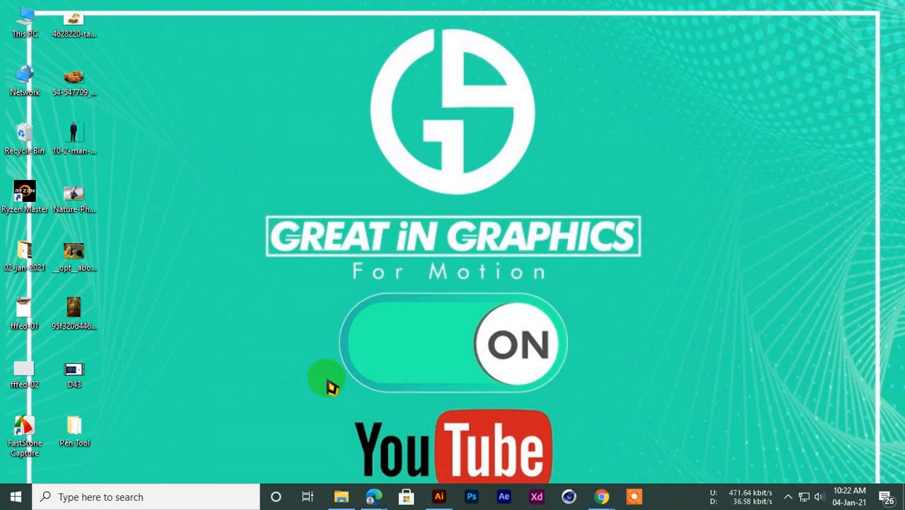
{"action": "left_click", "coordinate": [439, 496]}
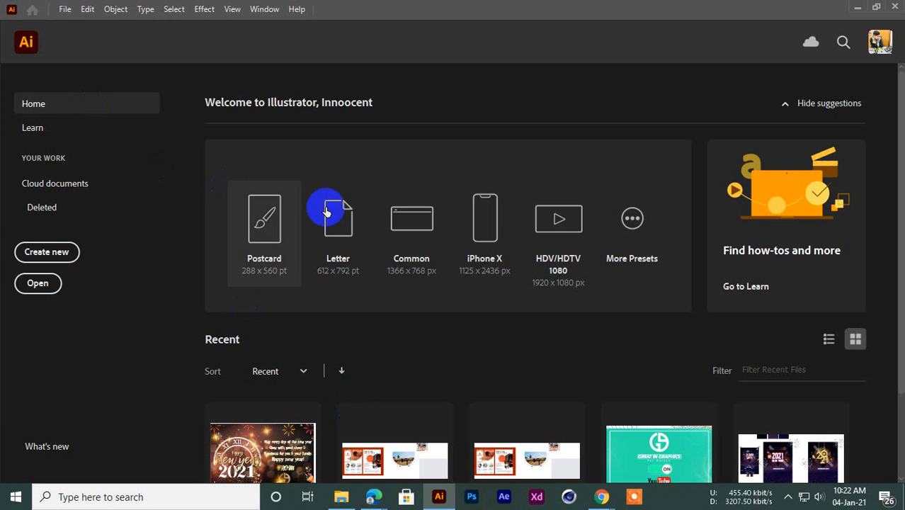
{"action": "left_click", "coordinate": [341, 237]}
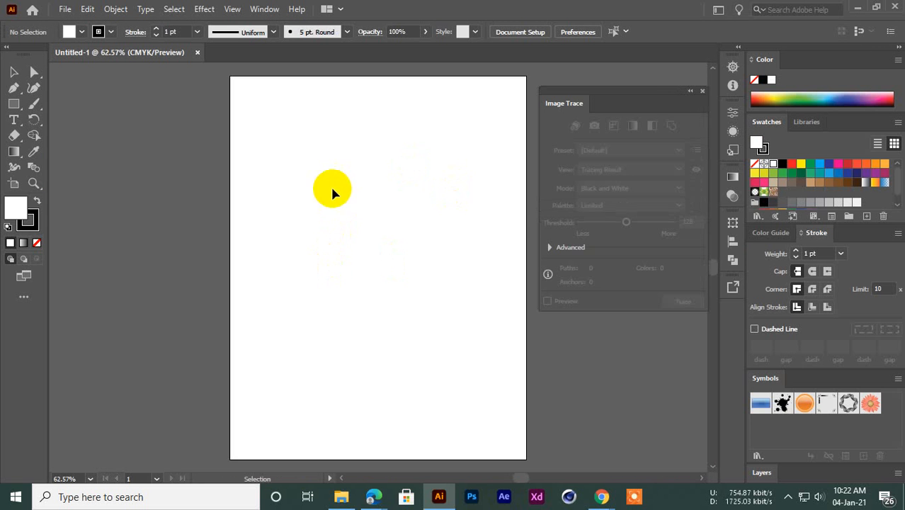
Step: Collapse the floating Image Trace panel and switch to a workspace with the extended toolbar and docked Properties panel
{"action": "left_click", "coordinate": [690, 90]}
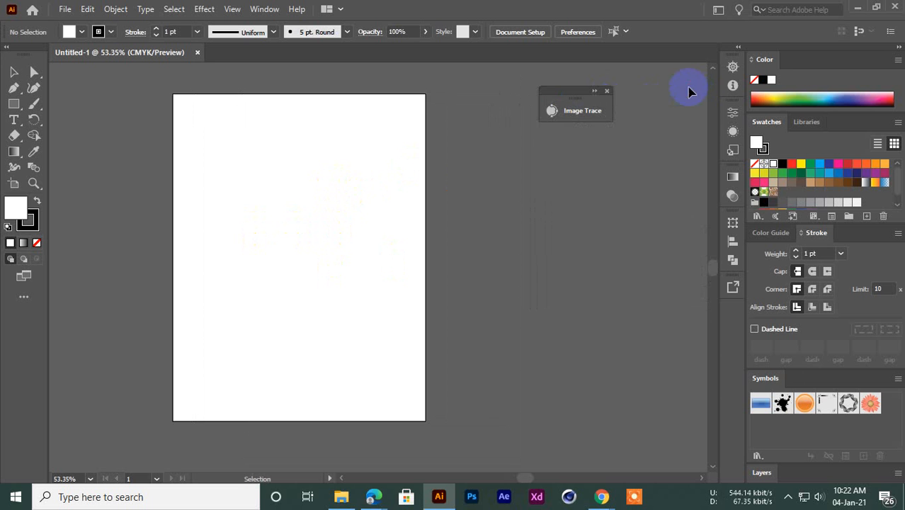
{"action": "left_click_drag", "start_coordinate": [489, 193], "coordinate": [475, 243]}
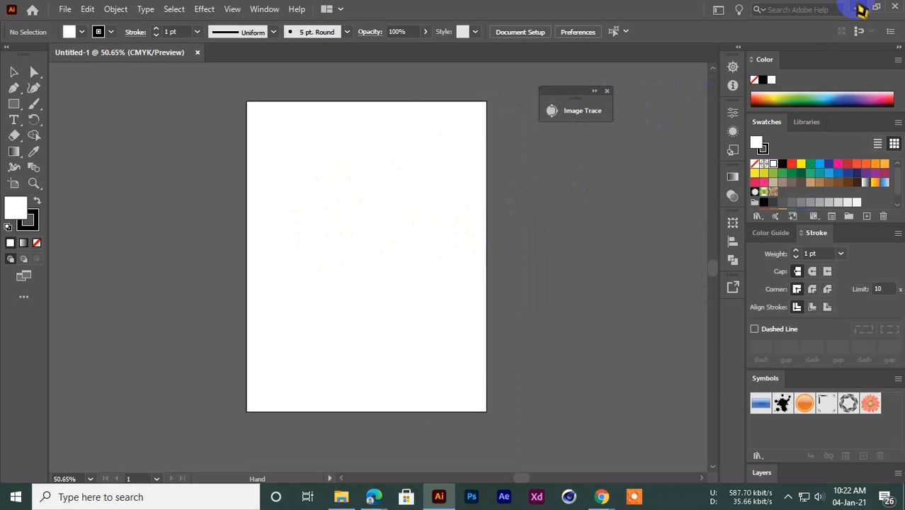
{"action": "left_click", "coordinate": [13, 72]}
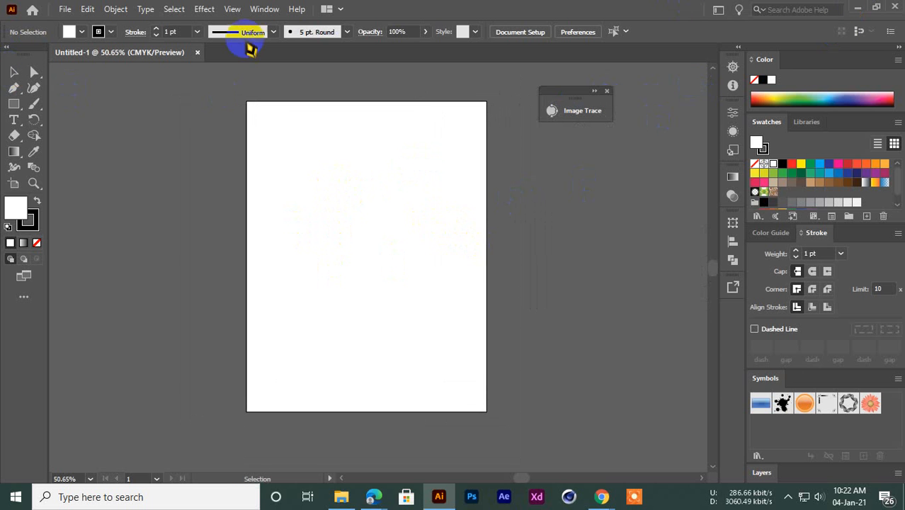
{"action": "left_click", "coordinate": [258, 9]}
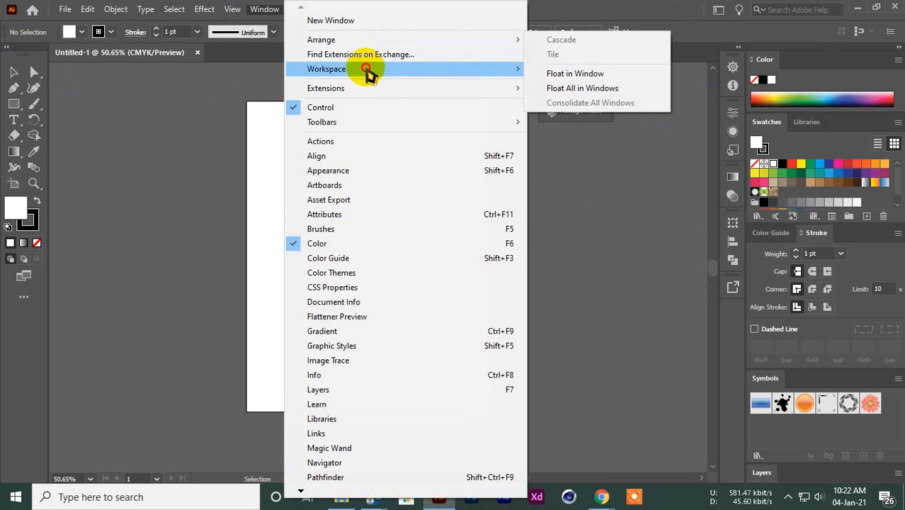
{"action": "mouse_move", "coordinate": [397, 68]}
{"action": "left_click", "coordinate": [555, 99]}
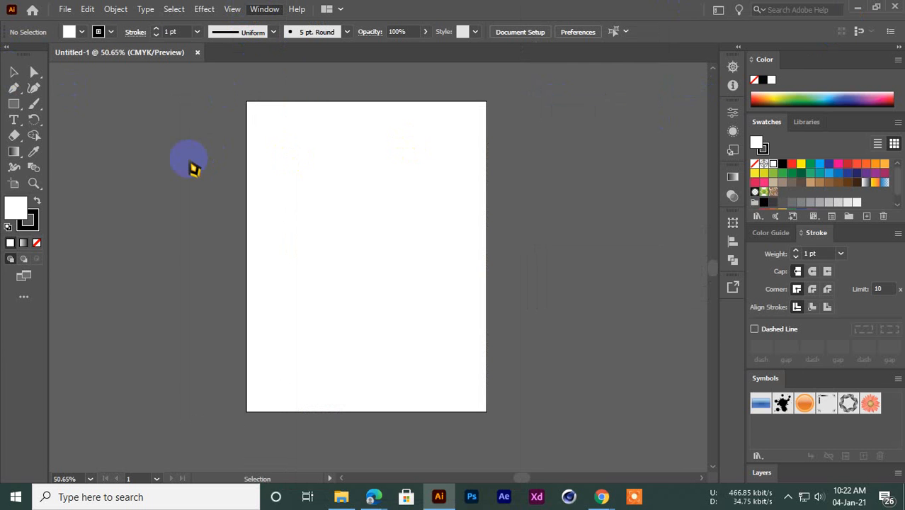
{"action": "left_click", "coordinate": [13, 72]}
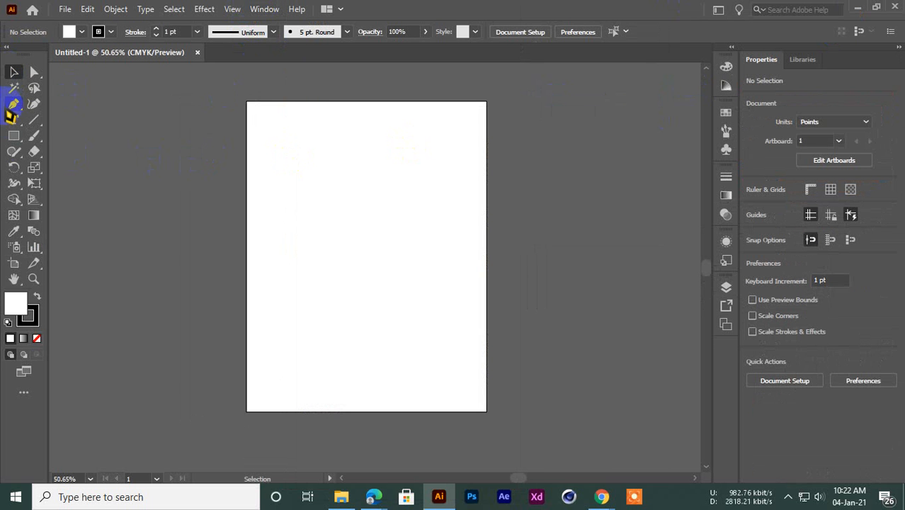
Step: Show the variants in the Pen tool group and switch between the Pen and Selection tools
{"action": "left_click", "coordinate": [13, 103]}
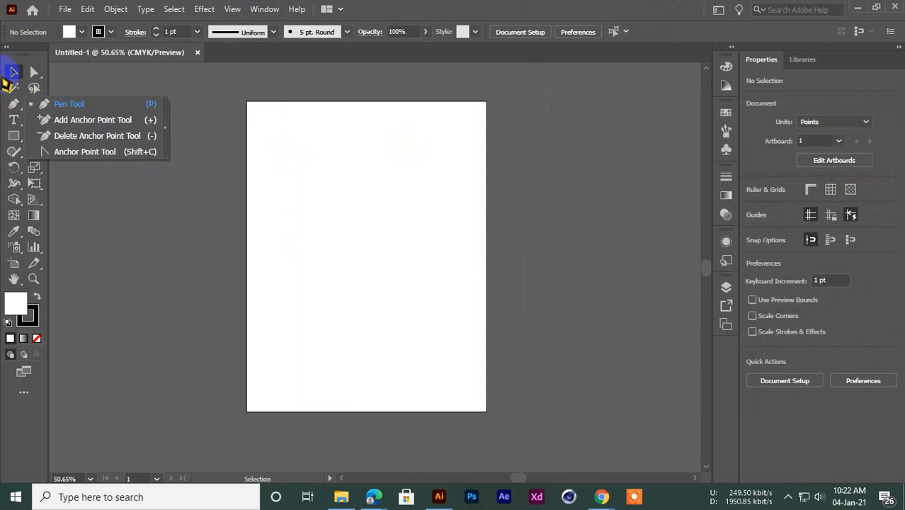
{"action": "left_click", "coordinate": [12, 72]}
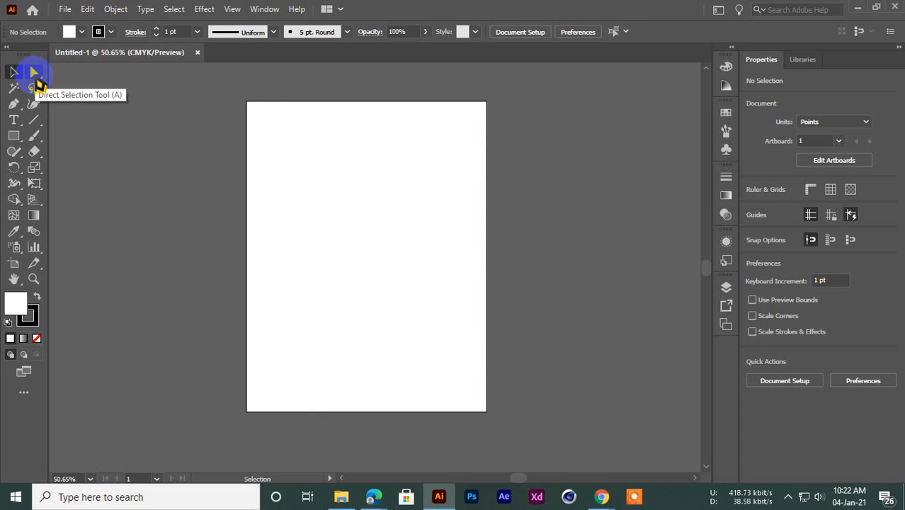
{"action": "key", "text": "p"}
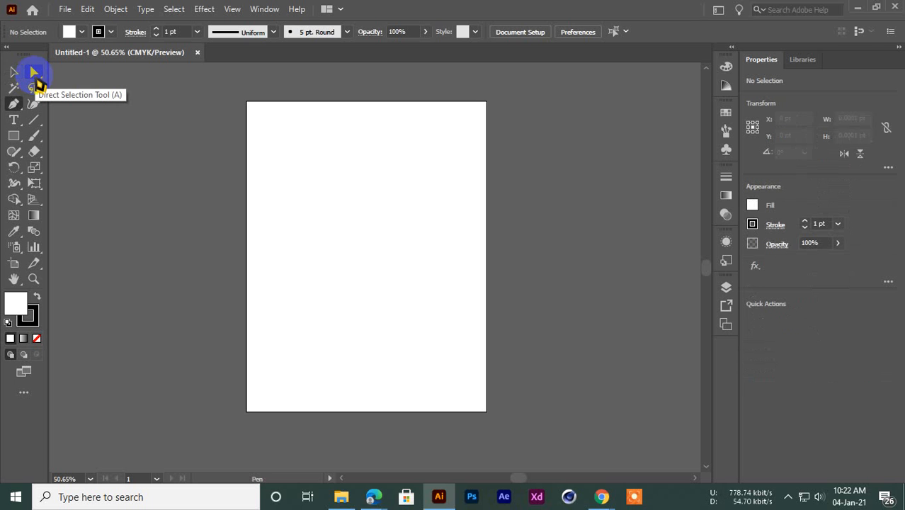
{"action": "left_click", "coordinate": [13, 107]}
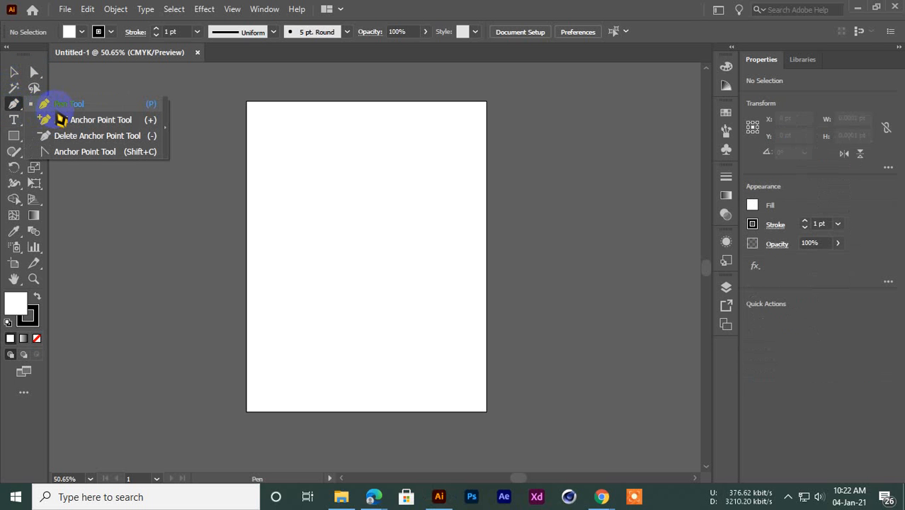
{"action": "left_click", "coordinate": [14, 76]}
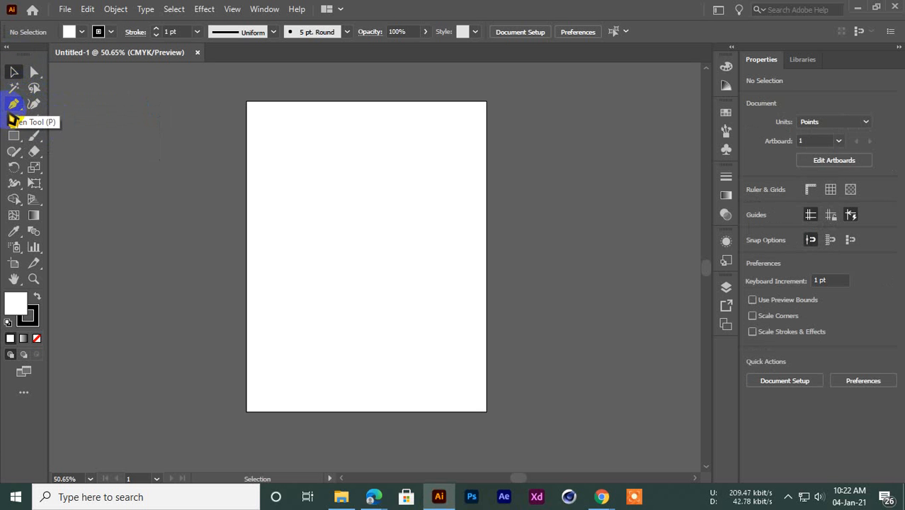
Step: Admit the waiting participant to the Google Meet call and return to the Illustrator document
{"action": "left_click", "coordinate": [603, 497]}
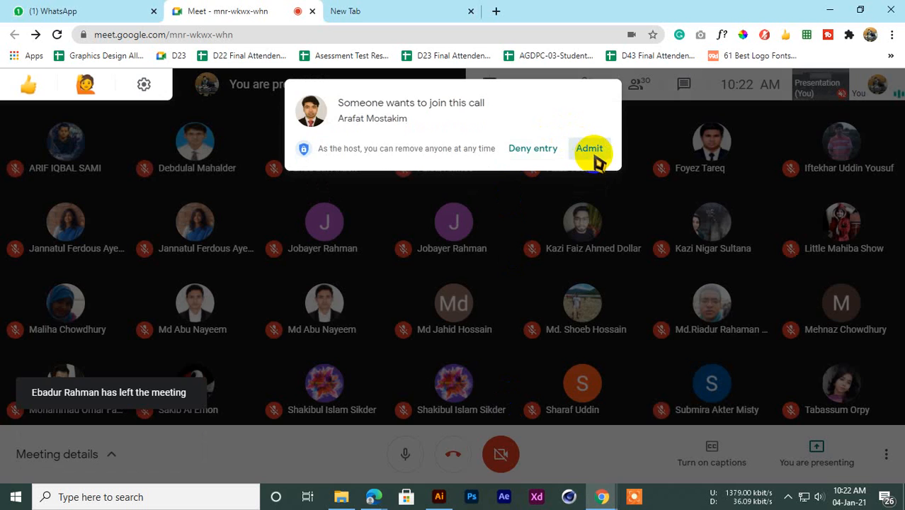
{"action": "left_click", "coordinate": [594, 157]}
{"action": "left_click", "coordinate": [829, 10]}
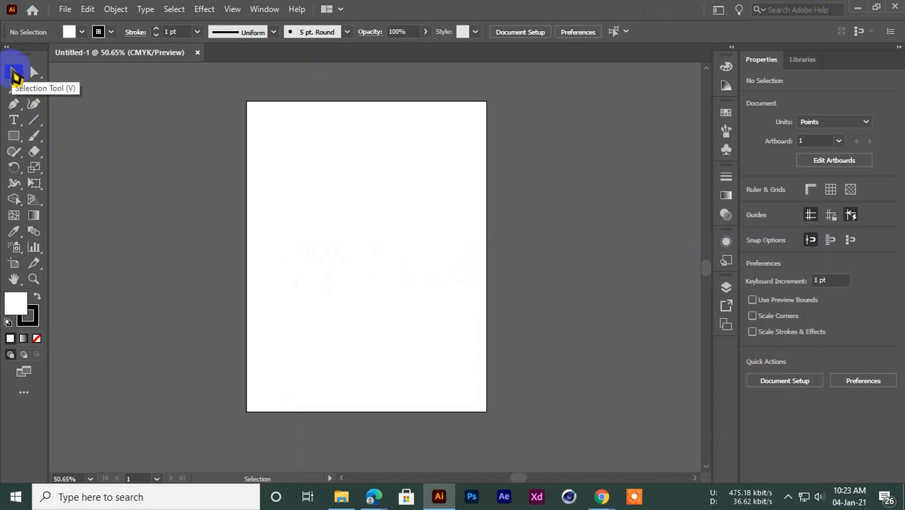
Step: Search Windows for "sw", launch the matching program, and return to the blank Illustrator document
{"action": "left_click", "coordinate": [15, 72]}
{"action": "key", "text": "super"}
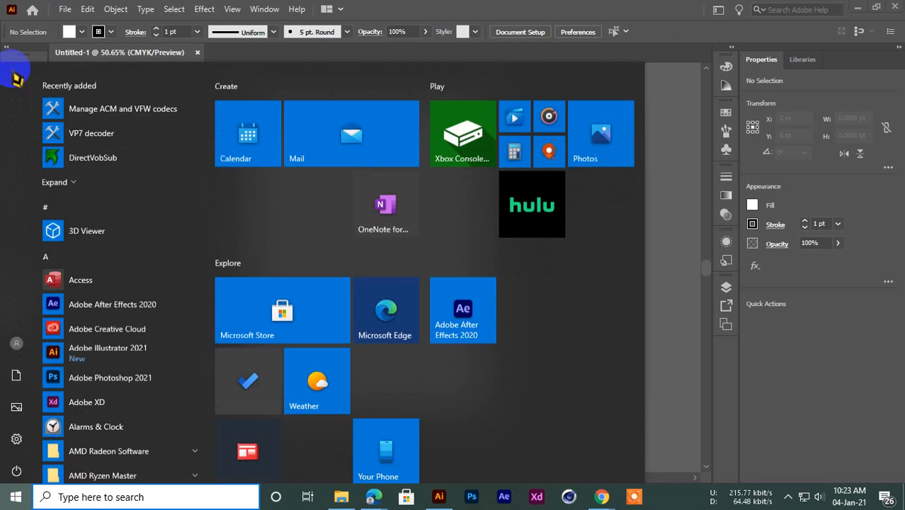
{"action": "type", "text": "sw"}
{"action": "left_click", "coordinate": [102, 146]}
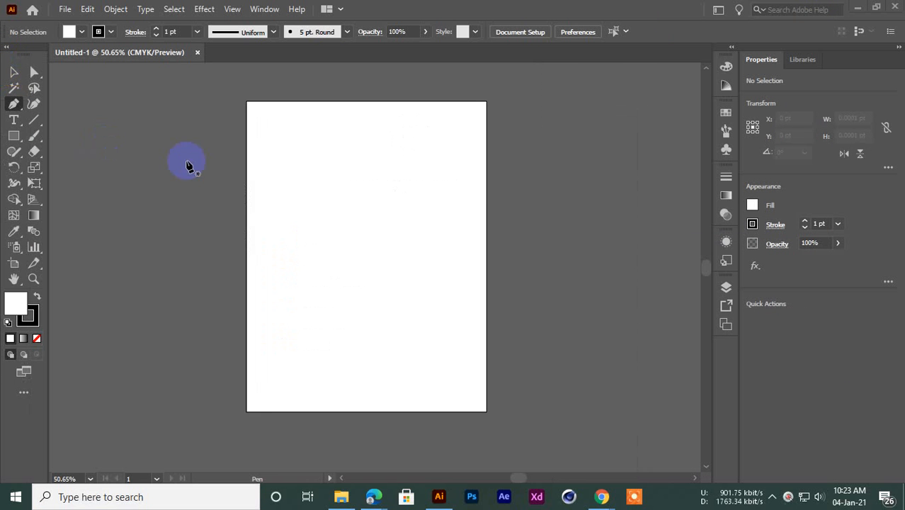
{"action": "left_click", "coordinate": [657, 113]}
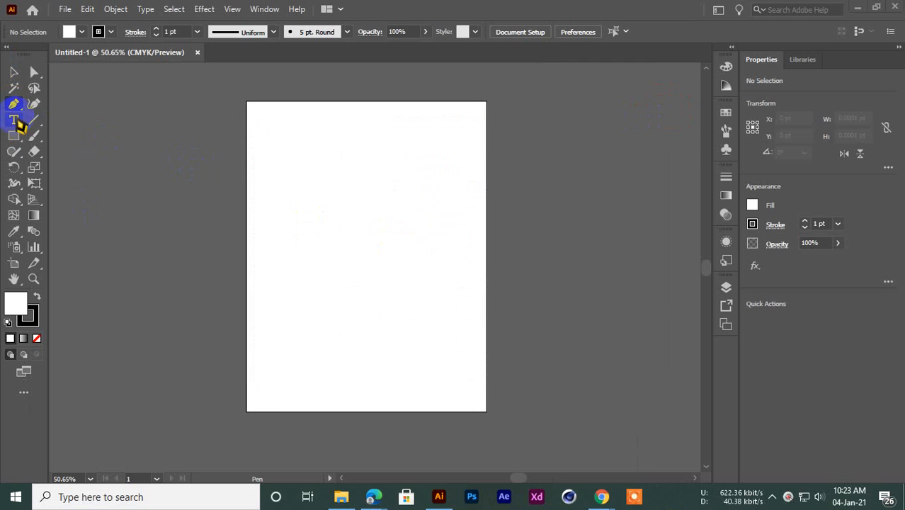
Step: Show the tool variants in the Pen tool group and choose the Pen tool
{"action": "left_click", "coordinate": [14, 104]}
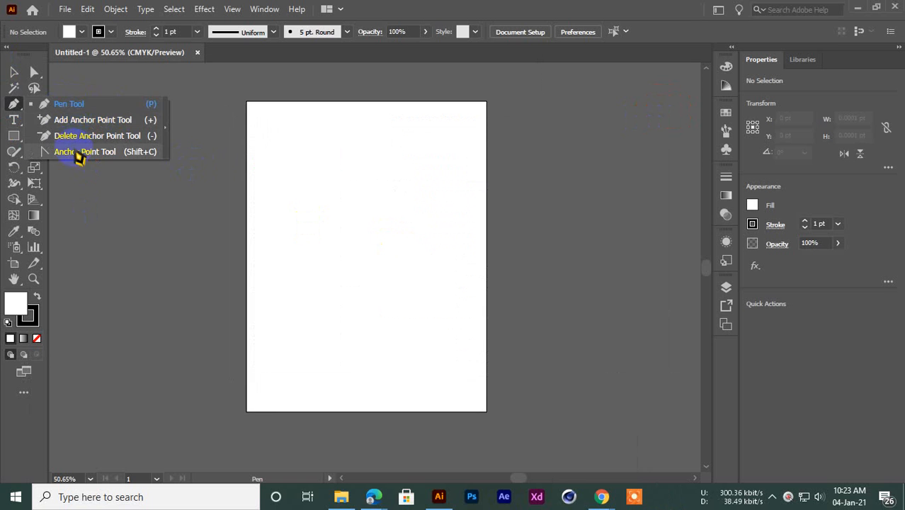
{"action": "left_click", "coordinate": [13, 104]}
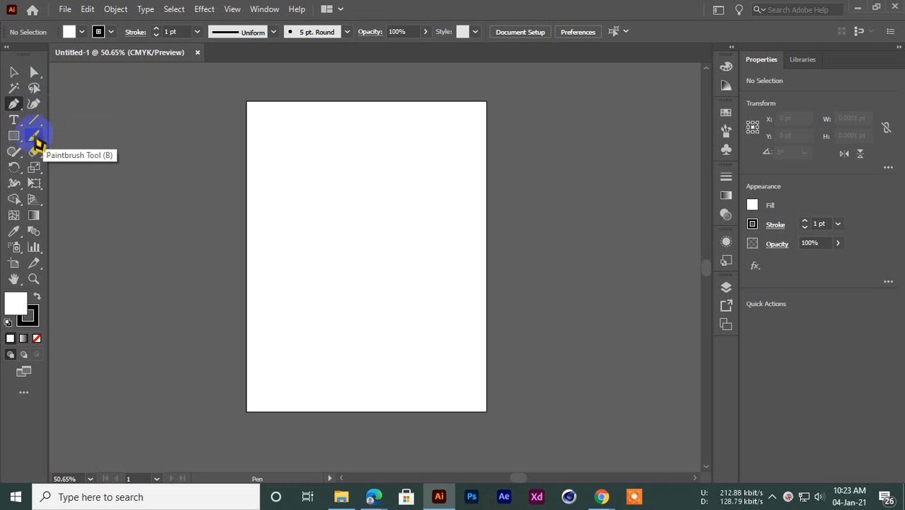
{"action": "left_click", "coordinate": [13, 104]}
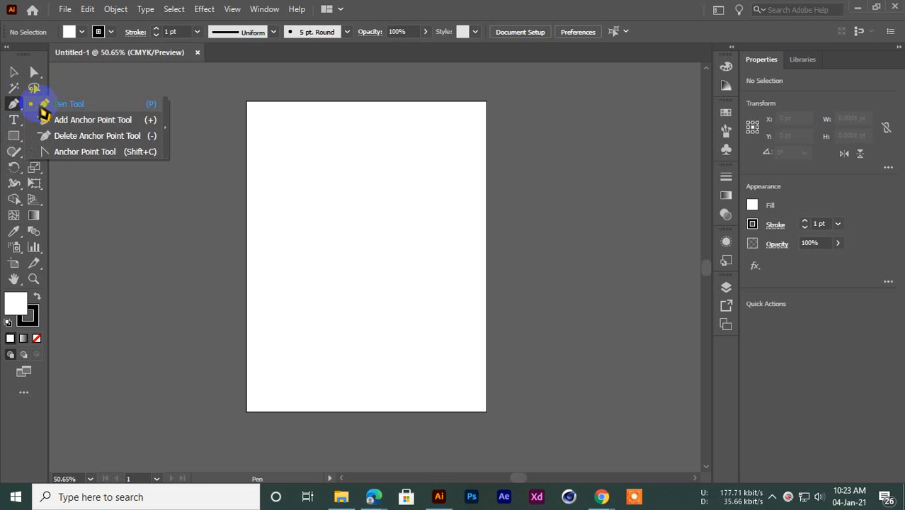
{"action": "left_click", "coordinate": [49, 104]}
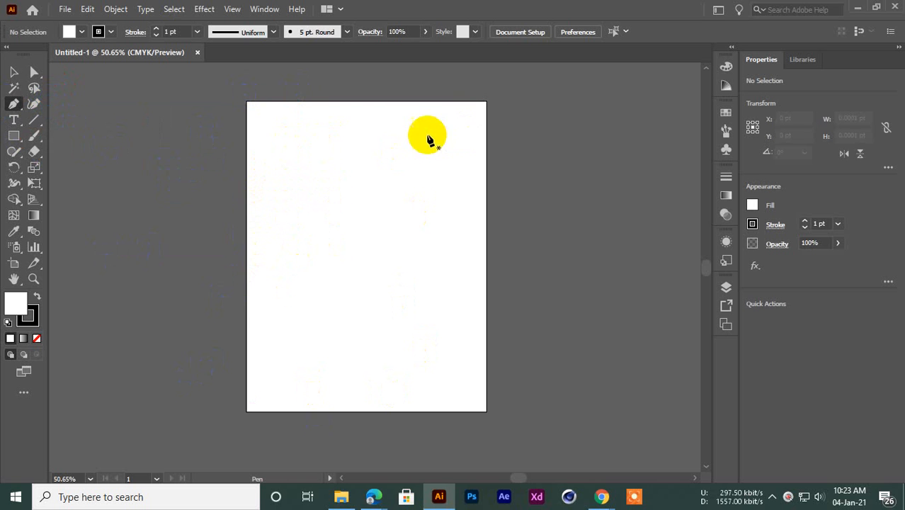
Step: Draw a jagged white-filled Pen tool path across the artboard's upper-left edge, adding anchor points for mostly straight segments
{"action": "left_click", "coordinate": [148, 232]}
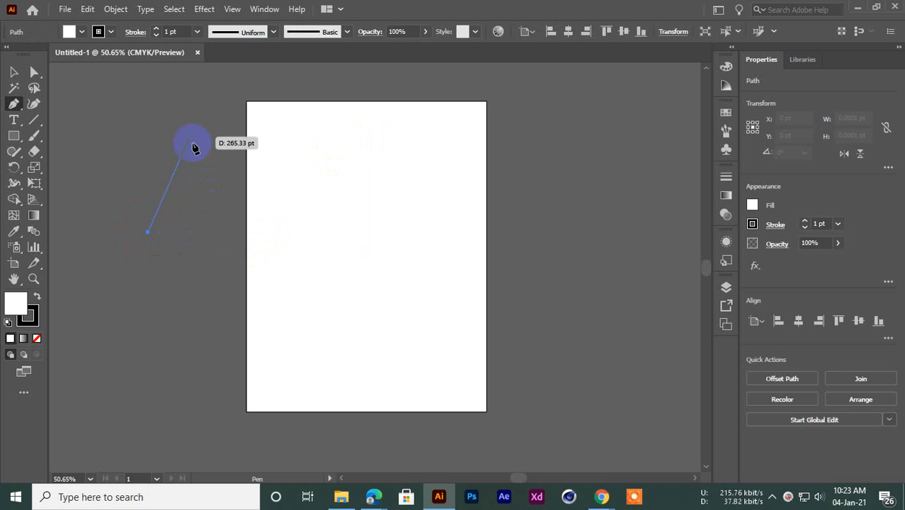
{"action": "left_click", "coordinate": [153, 119]}
{"action": "left_click", "coordinate": [251, 101]}
{"action": "left_click", "coordinate": [303, 203]}
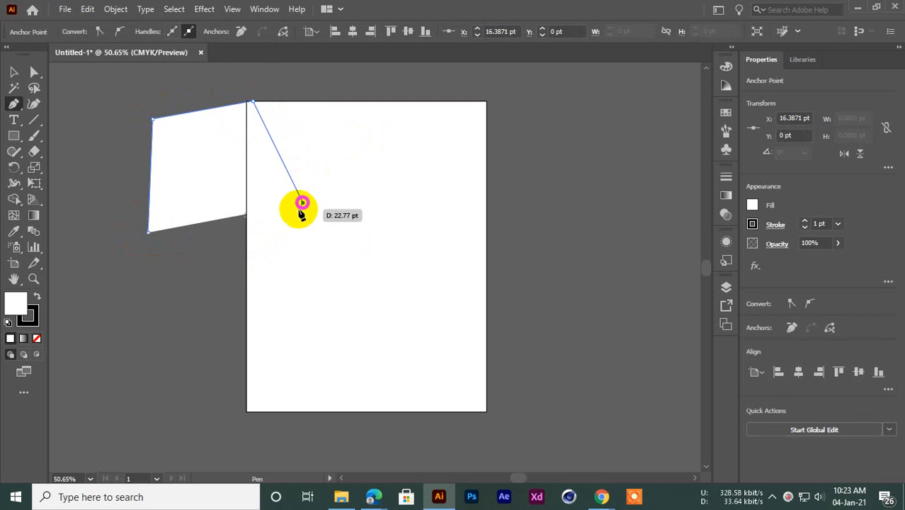
{"action": "left_click", "coordinate": [251, 284]}
{"action": "left_click", "coordinate": [208, 229]}
{"action": "left_click", "coordinate": [172, 310]}
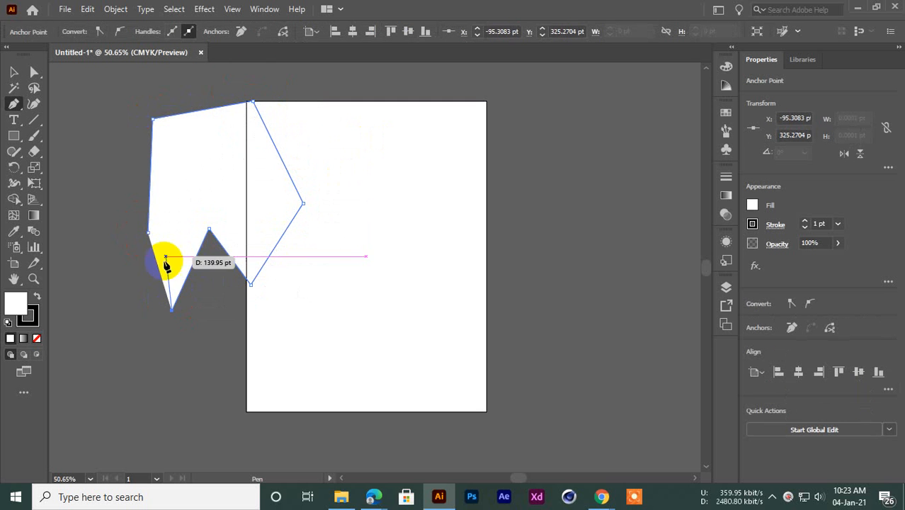
{"action": "left_click", "coordinate": [182, 210]}
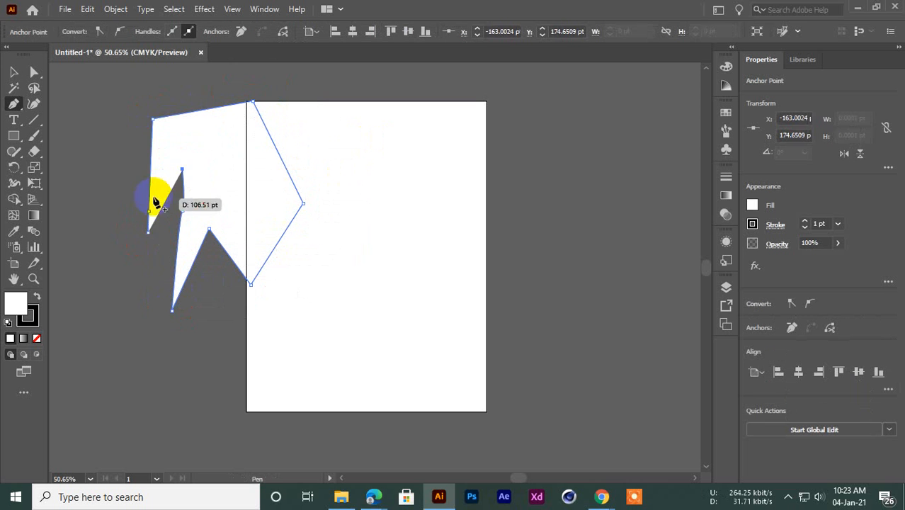
{"action": "left_click_drag", "start_coordinate": [145, 208], "coordinate": [152, 115]}
{"action": "left_click", "coordinate": [137, 167]}
{"action": "left_click", "coordinate": [185, 143]}
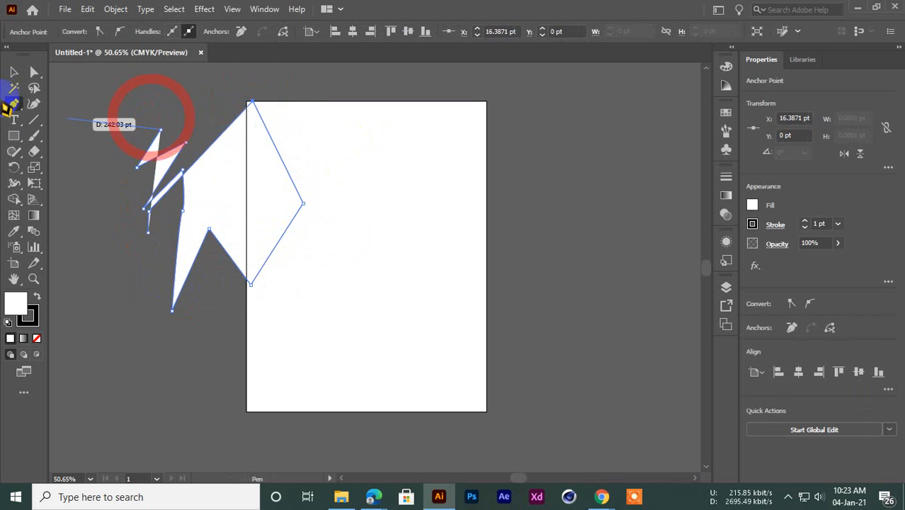
Step: Select the jagged white path with the Selection tool and delete it
{"action": "left_click", "coordinate": [14, 71]}
{"action": "left_click", "coordinate": [117, 85]}
{"action": "left_click_drag", "start_coordinate": [234, 188], "coordinate": [155, 182]}
{"action": "key", "text": "Delete"}
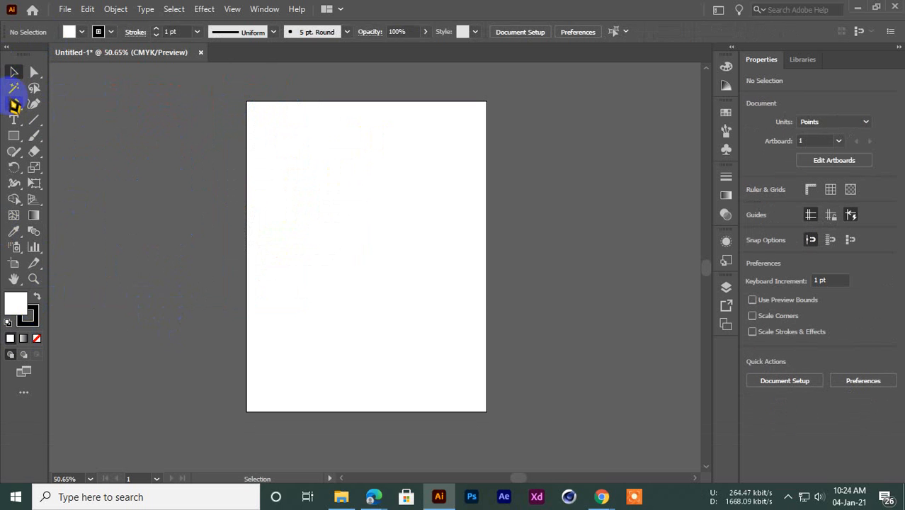
Step: Reactivate the Pen tool and set the fill to the light orange swatch
{"action": "left_click_drag", "start_coordinate": [13, 103], "coordinate": [44, 104]}
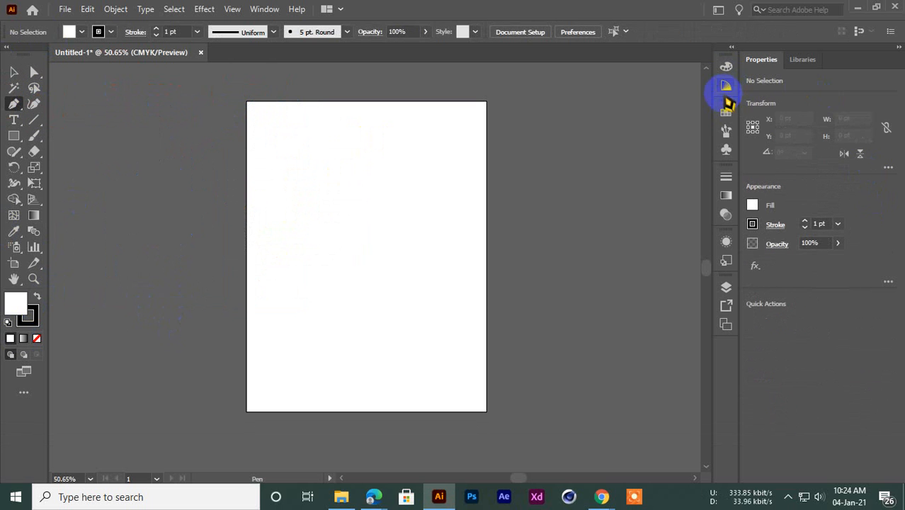
{"action": "left_click", "coordinate": [725, 87]}
{"action": "left_click", "coordinate": [725, 112]}
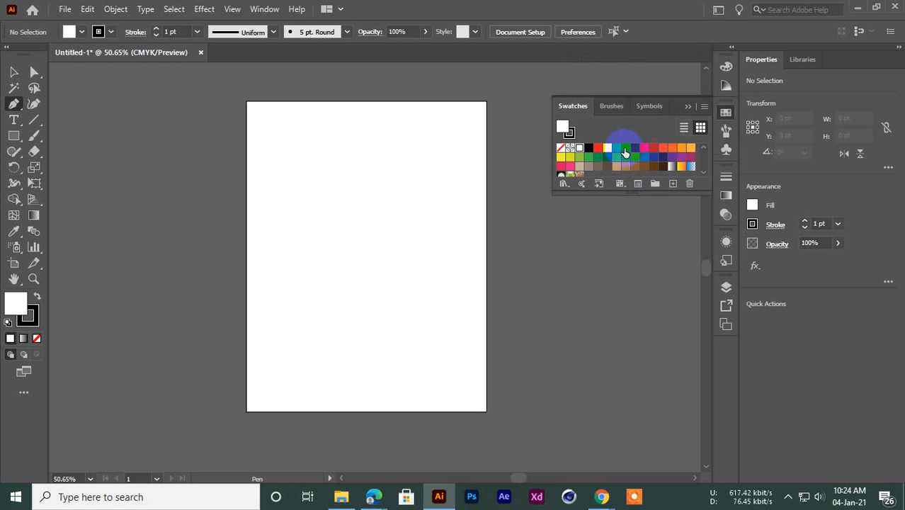
{"action": "left_click", "coordinate": [690, 148]}
Step: Draw the outer outline of a large orange shape across the artboard, extending past both of its sides
{"action": "left_click", "coordinate": [192, 221]}
{"action": "left_click", "coordinate": [376, 166]}
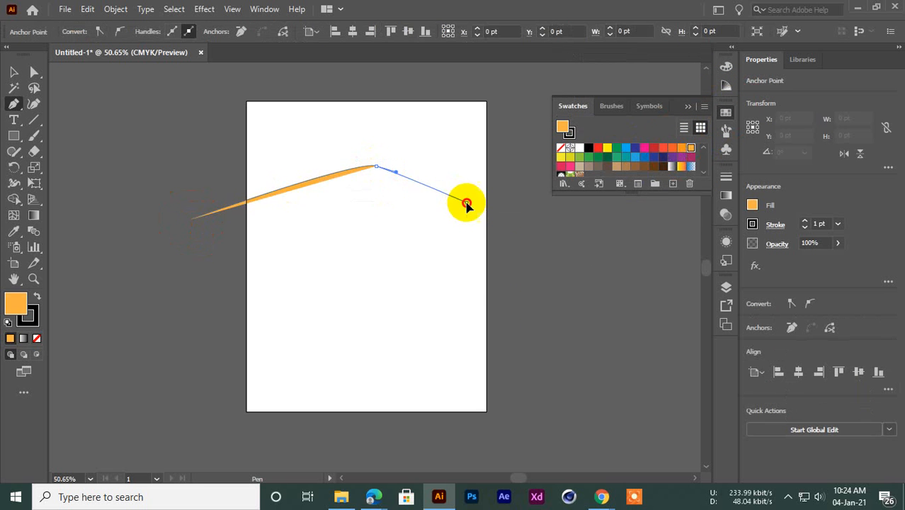
{"action": "left_click", "coordinate": [465, 203]}
{"action": "left_click", "coordinate": [541, 308]}
{"action": "left_click", "coordinate": [541, 386]}
{"action": "left_click", "coordinate": [385, 398]}
{"action": "left_click", "coordinate": [295, 391]}
{"action": "left_click", "coordinate": [226, 367]}
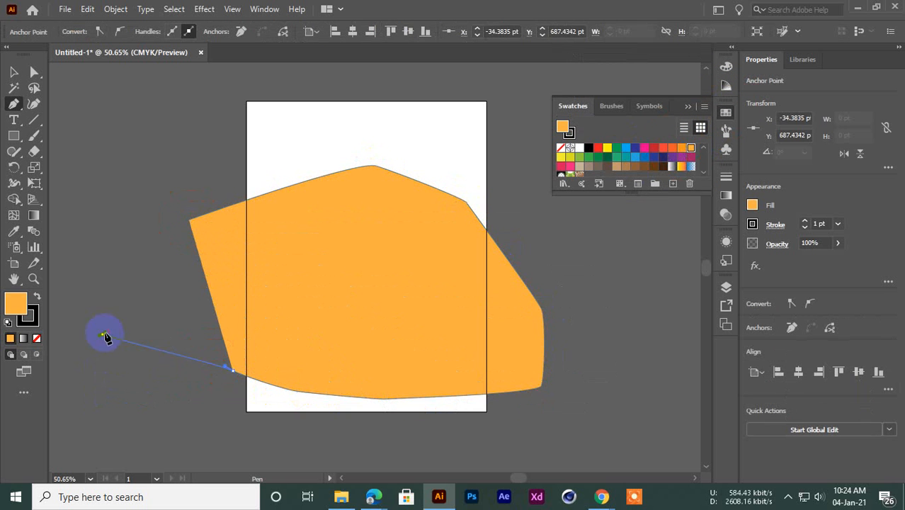
{"action": "left_click", "coordinate": [104, 333]}
{"action": "left_click", "coordinate": [529, 332]}
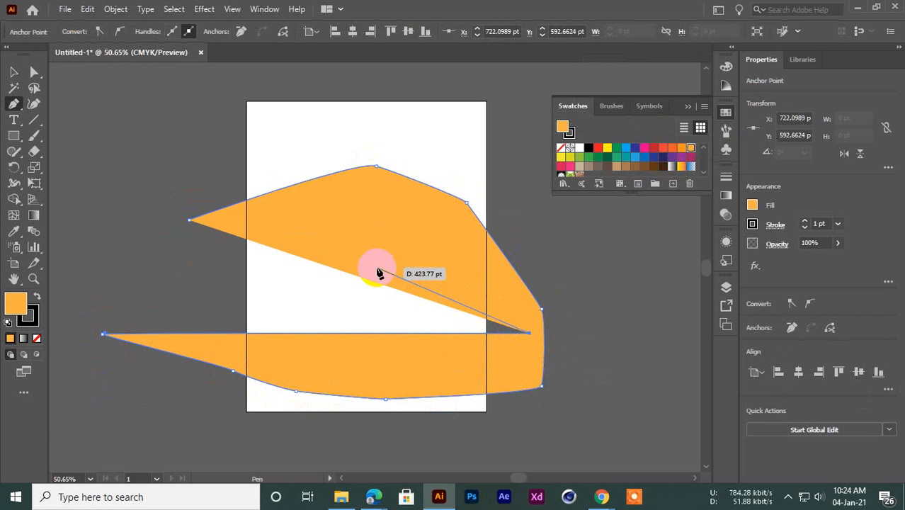
Step: Add a zigzag inner edge to the orange shape and close the path at its starting anchor
{"action": "left_click", "coordinate": [391, 259]}
{"action": "left_click", "coordinate": [440, 227]}
{"action": "left_click", "coordinate": [351, 257]}
{"action": "left_click", "coordinate": [390, 204]}
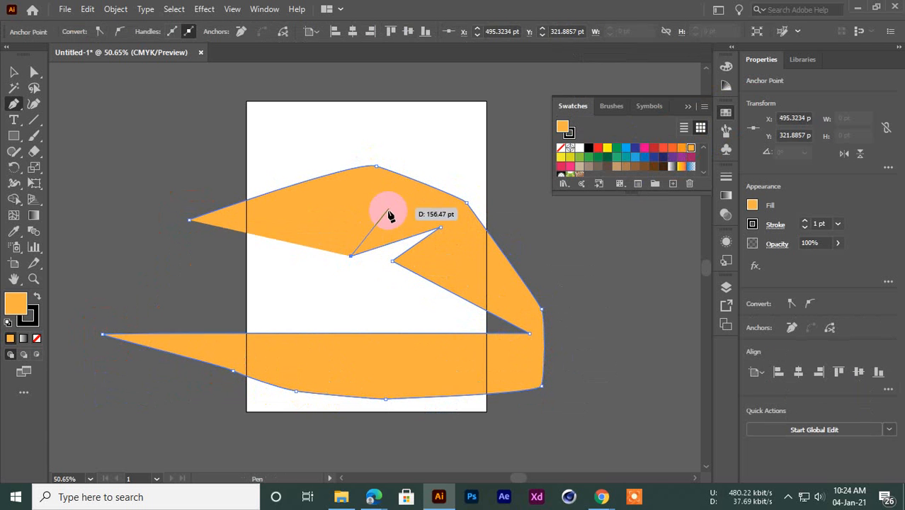
{"action": "left_click", "coordinate": [348, 193]}
{"action": "left_click", "coordinate": [318, 238]}
{"action": "left_click", "coordinate": [306, 193]}
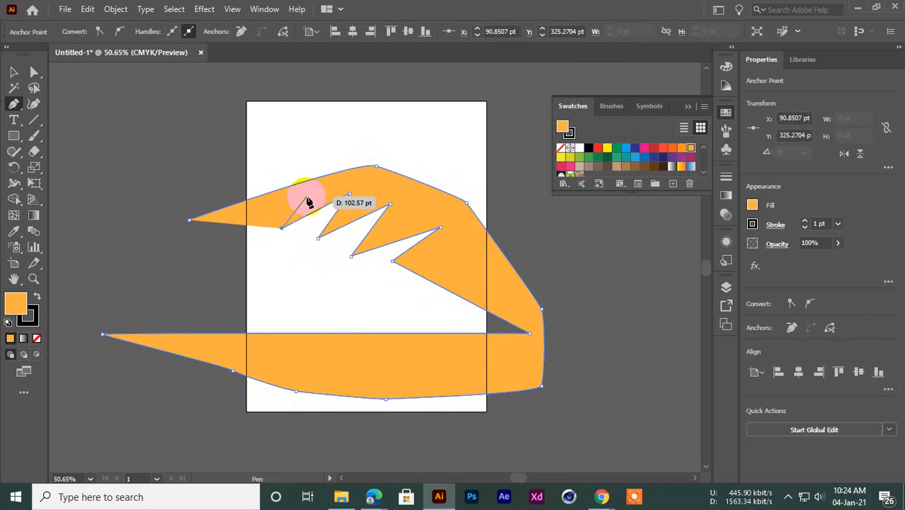
{"action": "left_click", "coordinate": [283, 228]}
{"action": "left_click", "coordinate": [189, 224]}
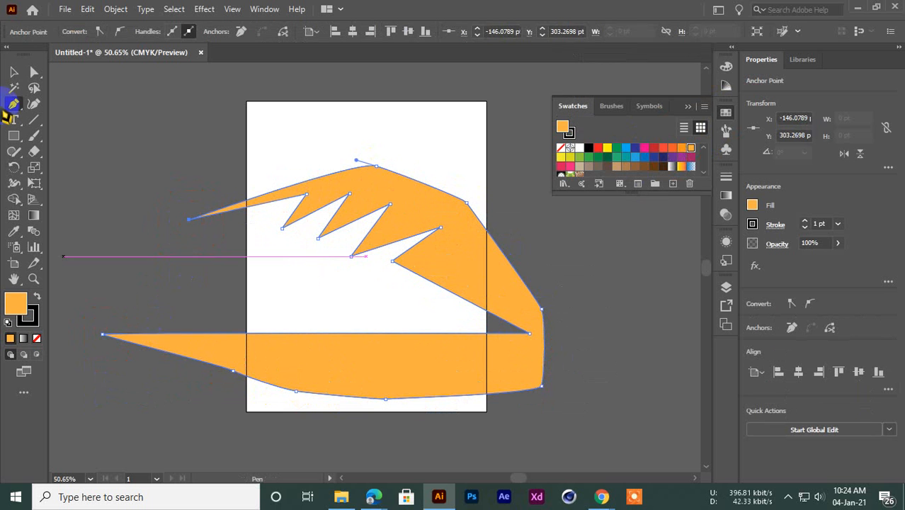
Step: Select the closed orange shape, move it around the artboard, and delete it
{"action": "left_click", "coordinate": [13, 72]}
{"action": "left_click", "coordinate": [125, 142]}
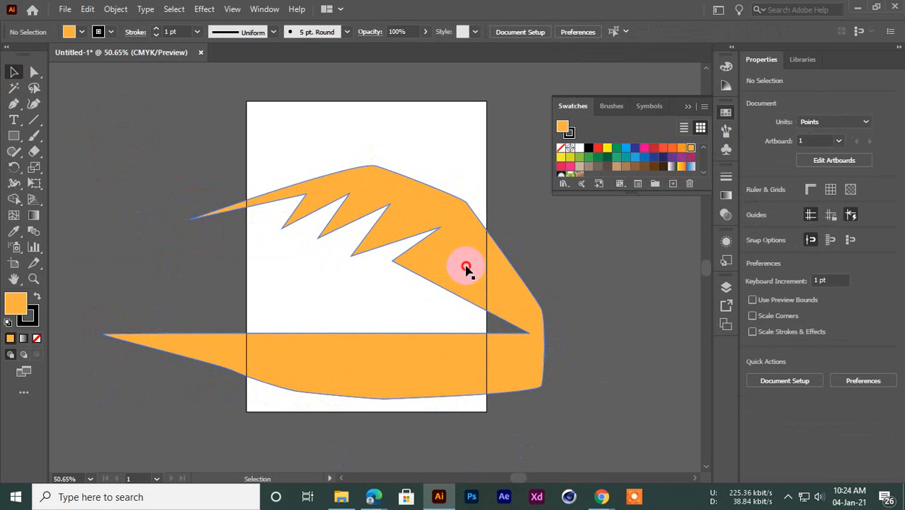
{"action": "left_click_drag", "start_coordinate": [466, 268], "coordinate": [452, 220]}
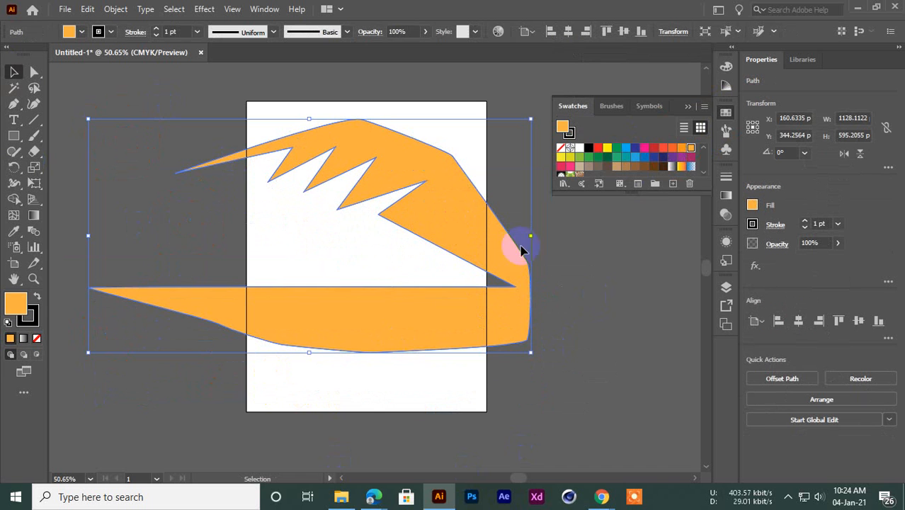
{"action": "left_click_drag", "start_coordinate": [452, 208], "coordinate": [451, 235]}
{"action": "key", "text": "Delete"}
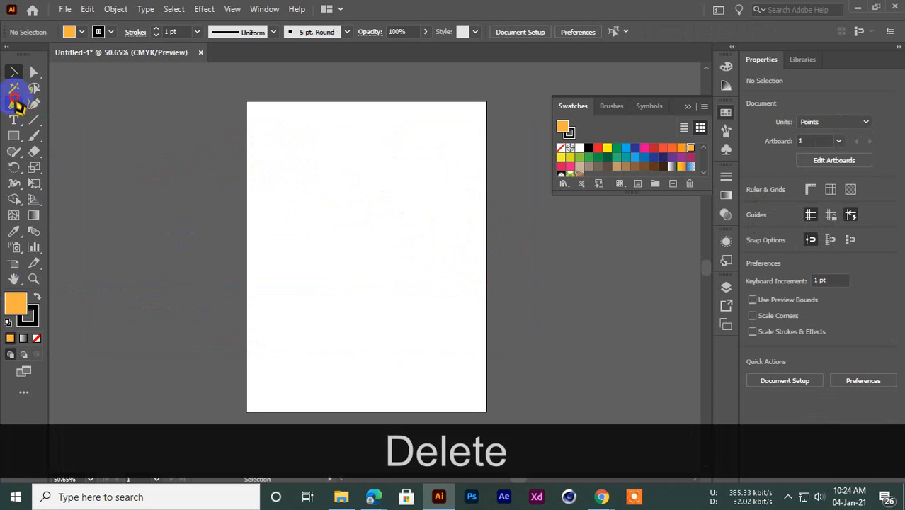
Step: Set the fill to None and draw a closed curved outline with the Pen tool over the artboard's left edge
{"action": "left_click_drag", "start_coordinate": [16, 104], "coordinate": [55, 103]}
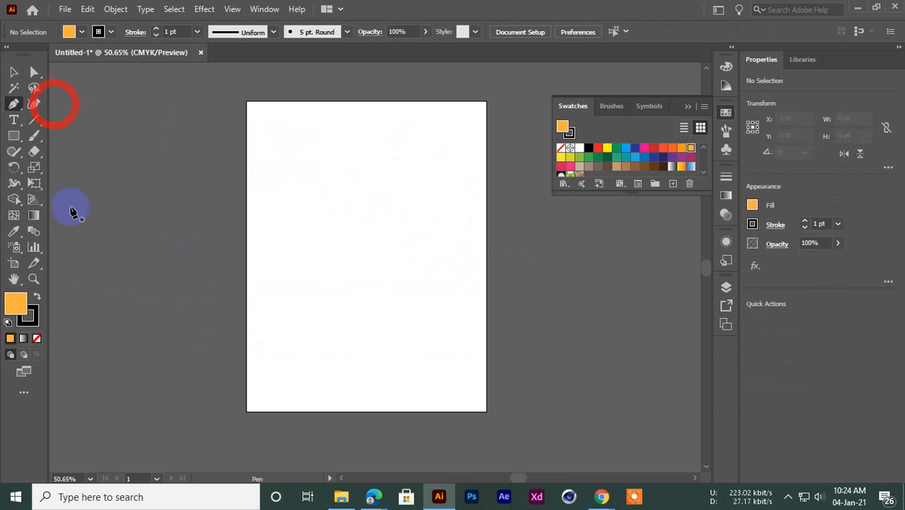
{"action": "left_click", "coordinate": [36, 339]}
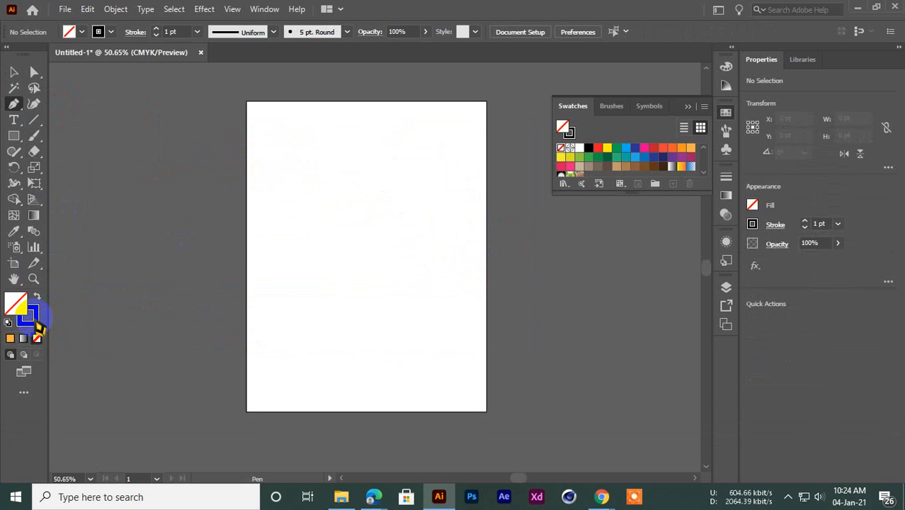
{"action": "left_click", "coordinate": [298, 226]}
{"action": "left_click_drag", "start_coordinate": [387, 267], "coordinate": [386, 311]}
{"action": "left_click_drag", "start_coordinate": [310, 363], "coordinate": [255, 364]}
{"action": "left_click_drag", "start_coordinate": [218, 337], "coordinate": [207, 311]}
{"action": "left_click_drag", "start_coordinate": [197, 256], "coordinate": [216, 221]}
{"action": "left_click_drag", "start_coordinate": [256, 198], "coordinate": [299, 228]}
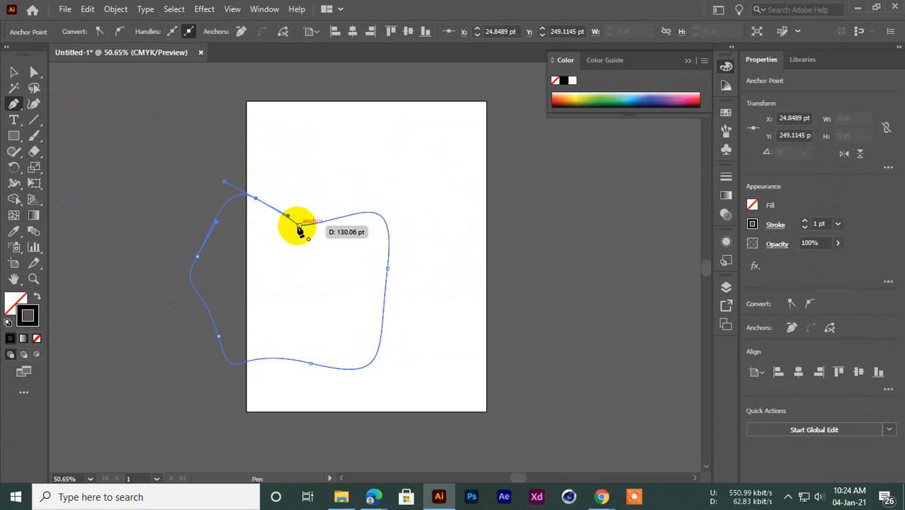
Step: Select the unfilled curved outline with the Selection tool and delete it
{"action": "left_click", "coordinate": [14, 72]}
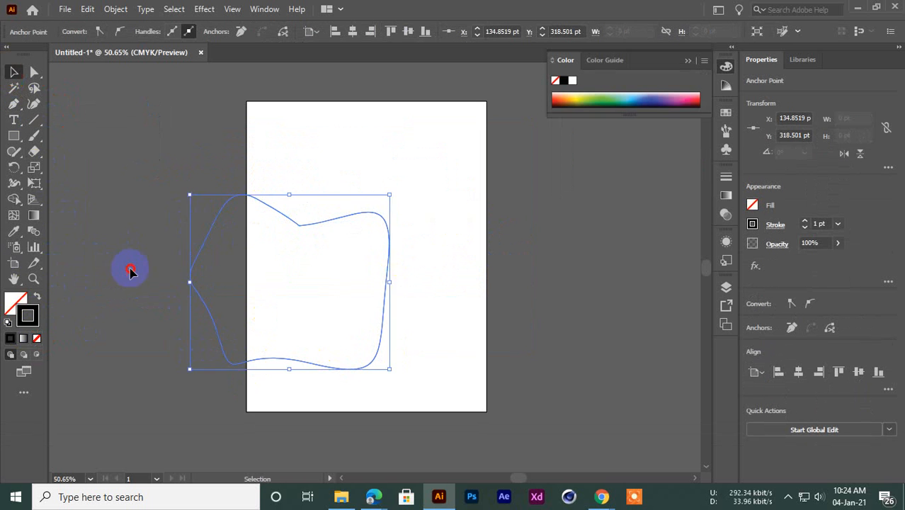
{"action": "left_click", "coordinate": [348, 353]}
{"action": "key", "text": "Delete"}
{"action": "left_click", "coordinate": [763, 71]}
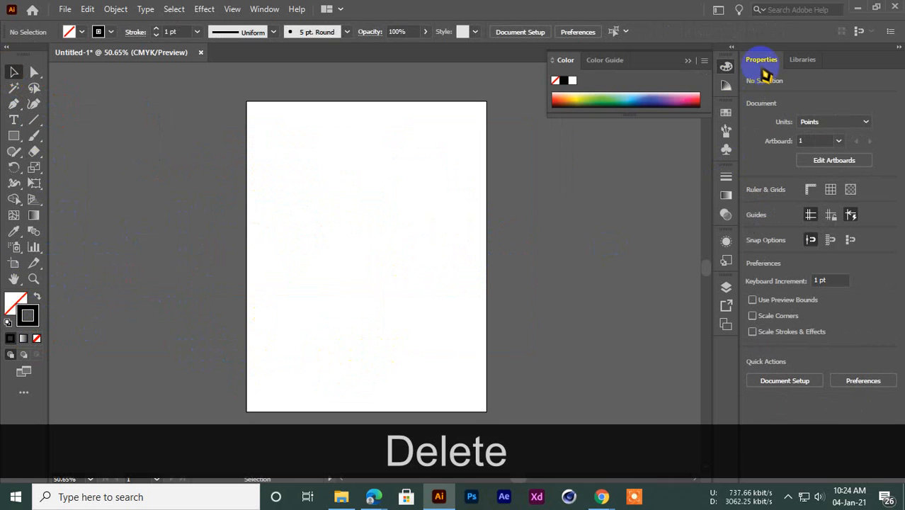
Step: Place the drawing_with_the_pen image from the desktop's Pen Tool folder onto the artboard of the open Illustrator document
{"action": "left_click", "coordinate": [855, 9]}
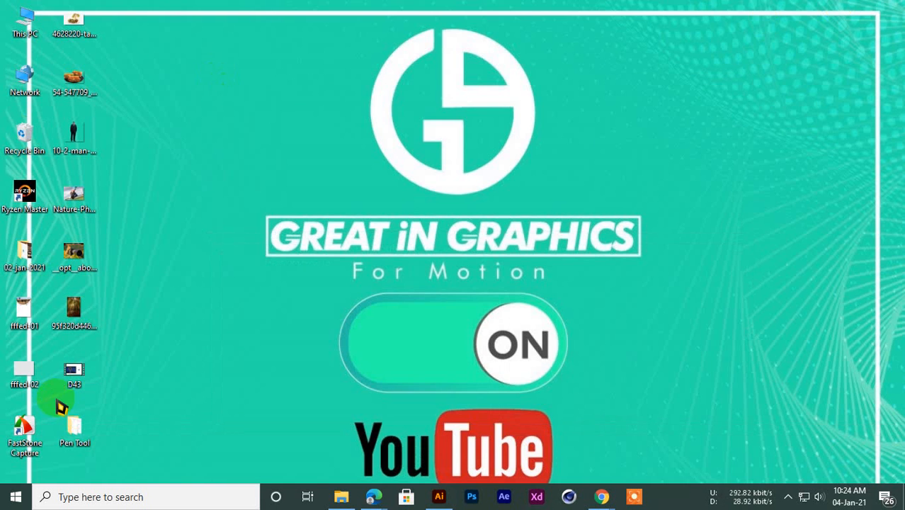
{"action": "double_click", "coordinate": [77, 429]}
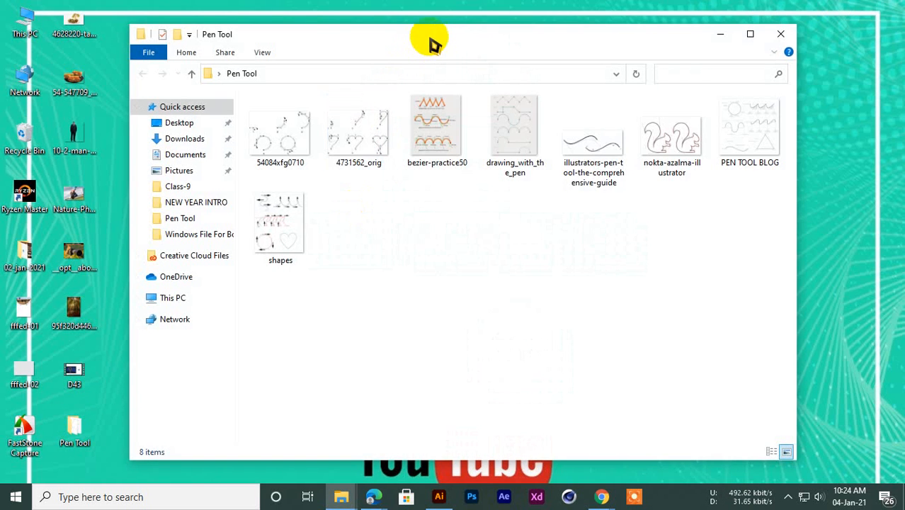
{"action": "left_click_drag", "start_coordinate": [429, 40], "coordinate": [424, 6]}
{"action": "left_click", "coordinate": [362, 95]}
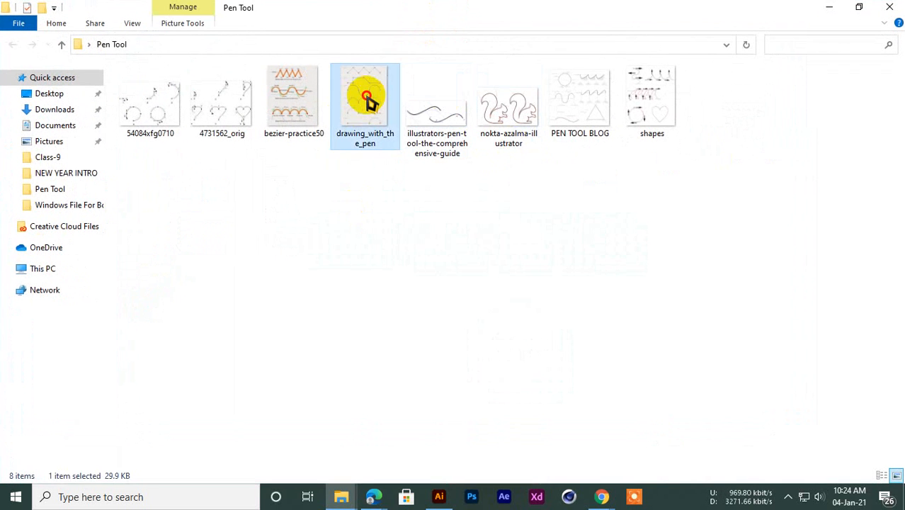
{"action": "left_click_drag", "start_coordinate": [363, 85], "coordinate": [372, 253]}
{"action": "left_click", "coordinate": [151, 299]}
Step: Lock the placed pen exercise image so it can serve as a tracing template
{"action": "key", "text": "ctrl+space"}
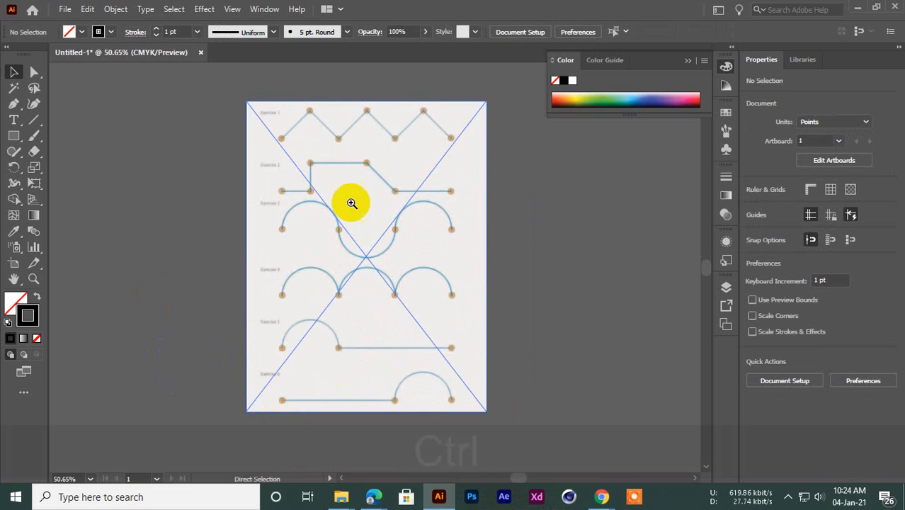
{"action": "mouse_move", "coordinate": [349, 203]}
{"action": "left_mouse_down"}
{"action": "mouse_move", "coordinate": [367, 208]}
{"action": "mouse_move", "coordinate": [369, 261]}
{"action": "mouse_move", "coordinate": [363, 238]}
{"action": "mouse_move", "coordinate": [347, 279]}
{"action": "mouse_move", "coordinate": [317, 185]}
{"action": "mouse_move", "coordinate": [466, 195]}
{"action": "mouse_move", "coordinate": [390, 259]}
{"action": "mouse_move", "coordinate": [329, 289]}
{"action": "mouse_move", "coordinate": [414, 313]}
{"action": "mouse_move", "coordinate": [377, 235]}
{"action": "mouse_move", "coordinate": [369, 244]}
{"action": "mouse_move", "coordinate": [353, 216]}
{"action": "left_mouse_up"}
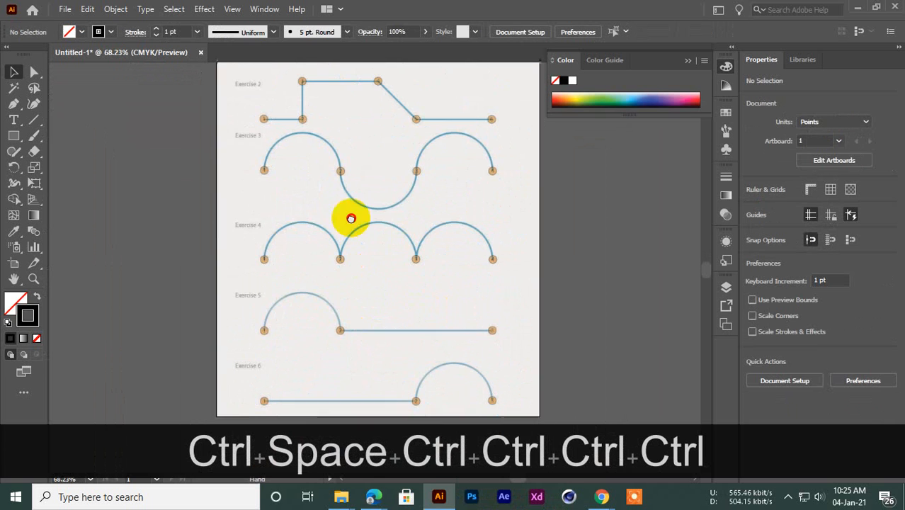
{"action": "left_click", "coordinate": [362, 320]}
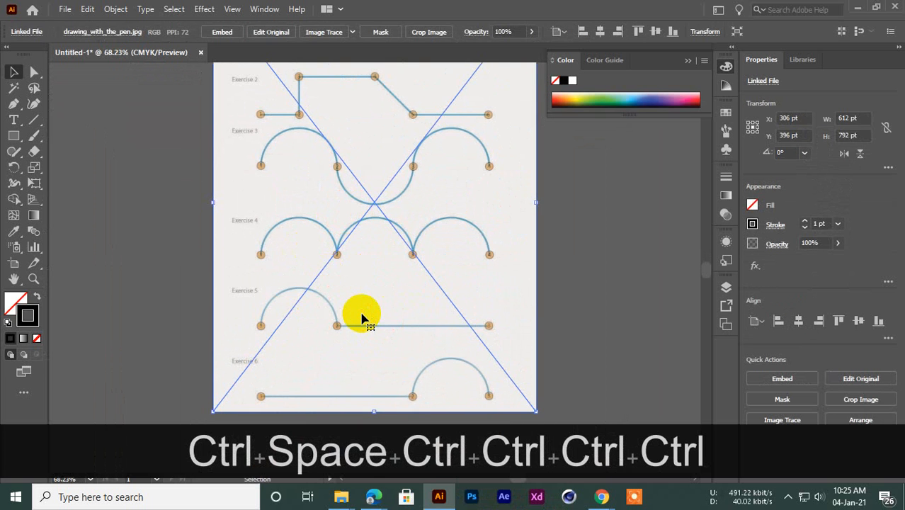
{"action": "key", "text": "ctrl+2"}
Step: Collapse the open Color panel to clear the workspace around the exercise sheet
{"action": "left_click_drag", "start_coordinate": [349, 212], "coordinate": [338, 329]}
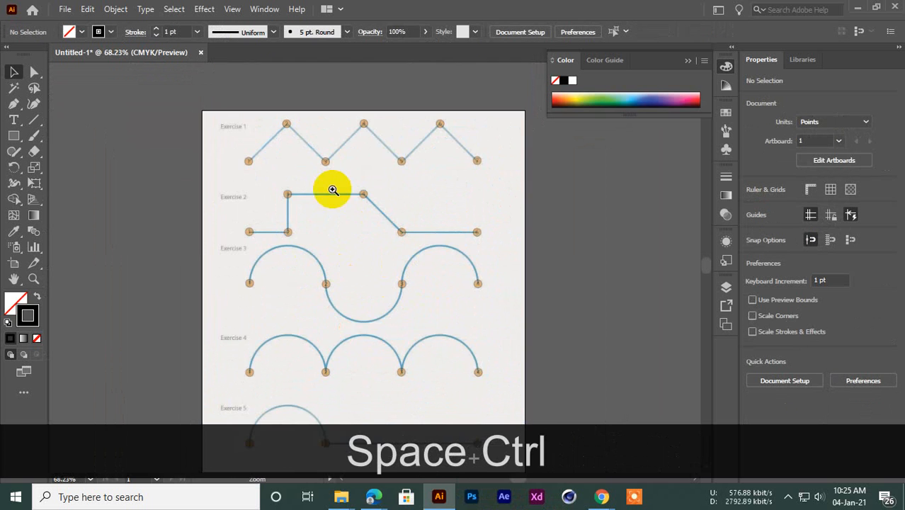
{"action": "left_click_drag", "start_coordinate": [332, 190], "coordinate": [354, 253]}
{"action": "left_click", "coordinate": [726, 65]}
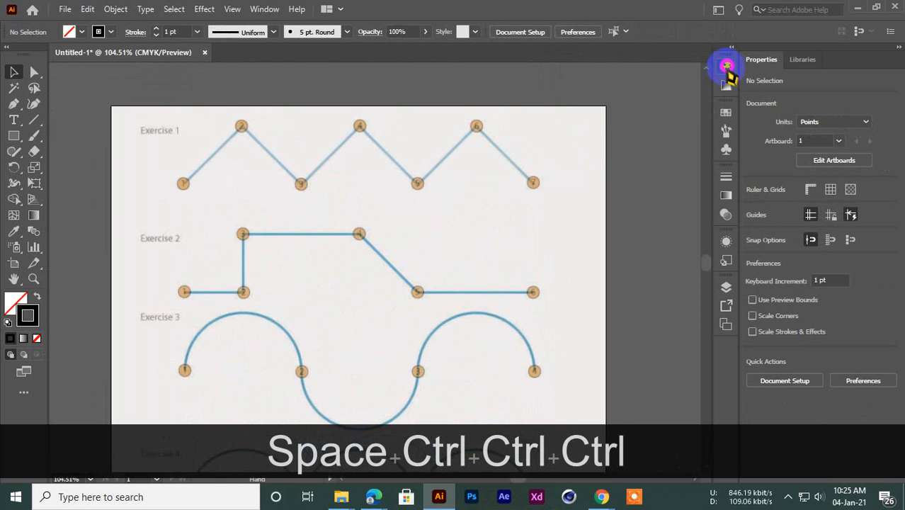
{"action": "left_click_drag", "start_coordinate": [178, 232], "coordinate": [294, 247]}
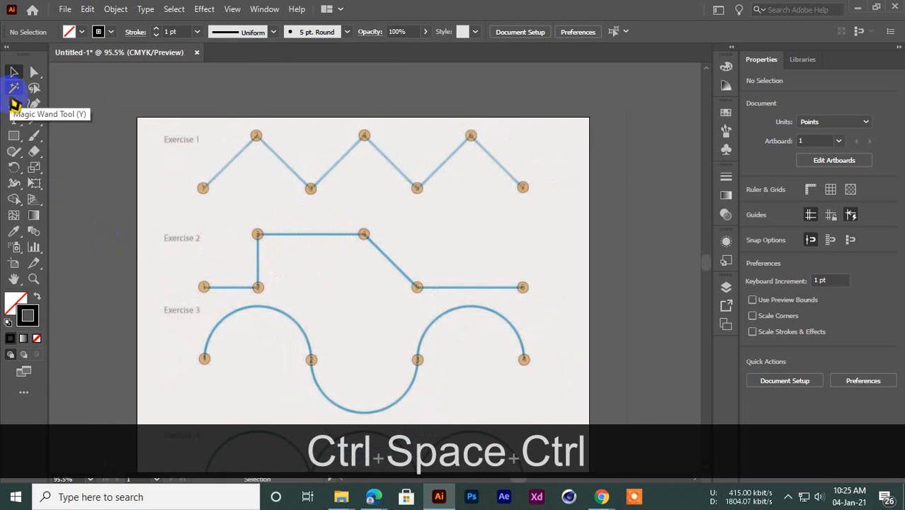
Step: Start an unfilled Pen tool path at point 1 of the Exercise 1 zigzag
{"action": "key", "text": "p"}
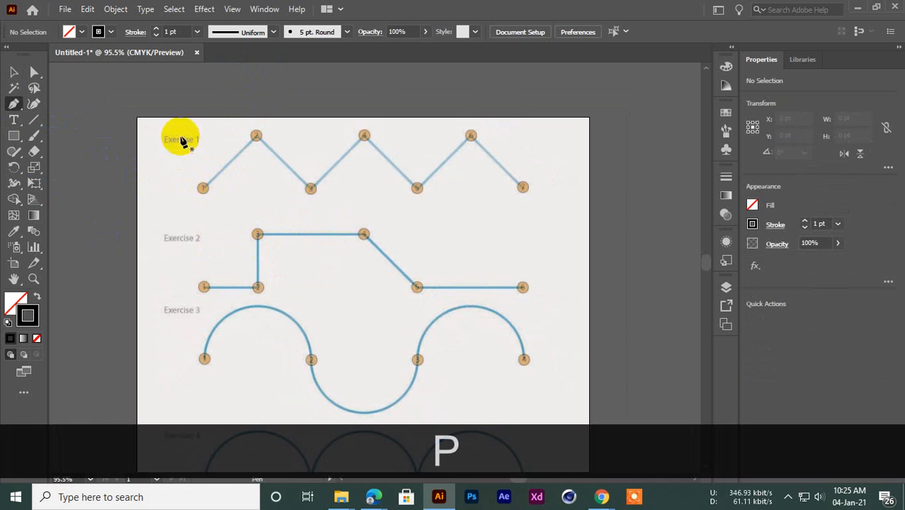
{"action": "left_click", "coordinate": [205, 117]}
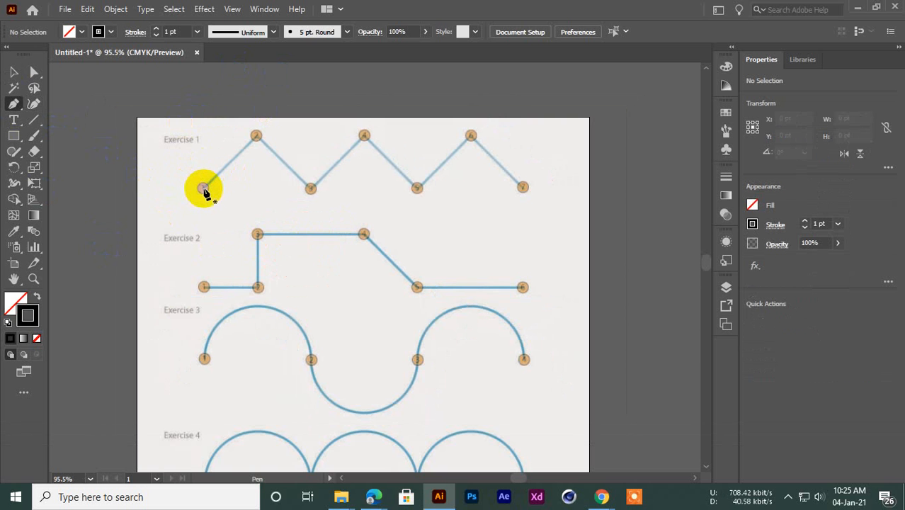
{"action": "left_click", "coordinate": [203, 189]}
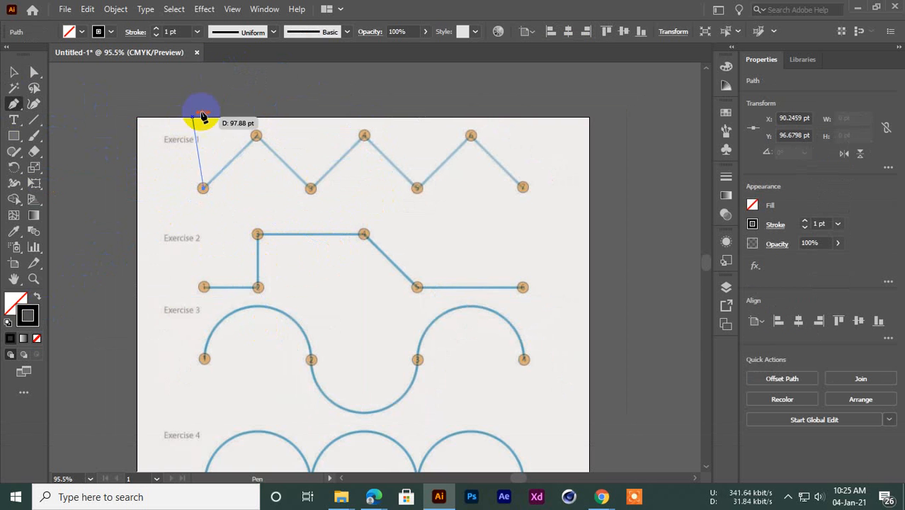
Step: Switch to the Google Meet call, admit the waiting participant, and return to the Illustrator document
{"action": "left_click", "coordinate": [601, 497]}
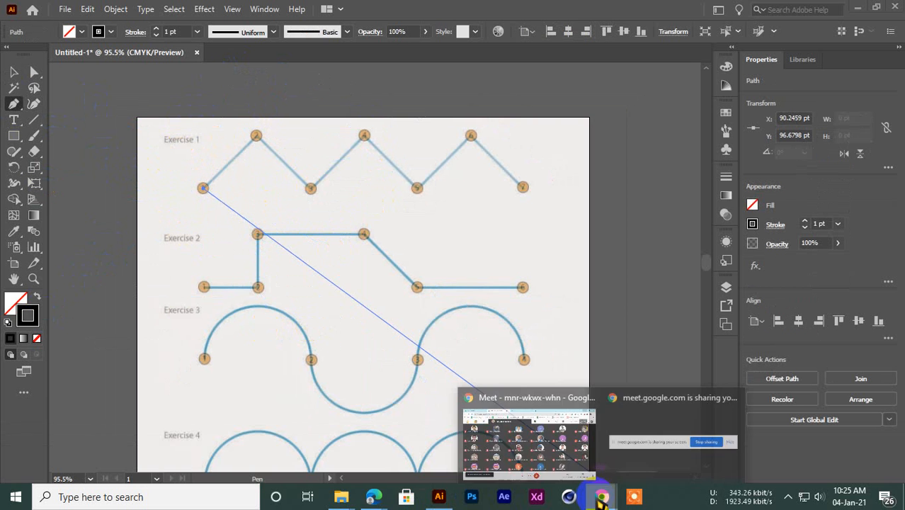
{"action": "left_click", "coordinate": [499, 432]}
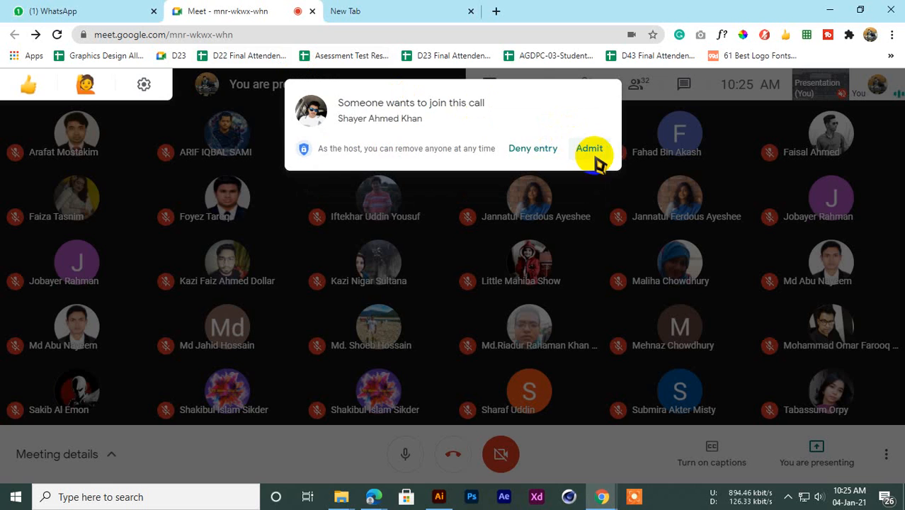
{"action": "left_click", "coordinate": [592, 154]}
{"action": "left_click", "coordinate": [830, 11]}
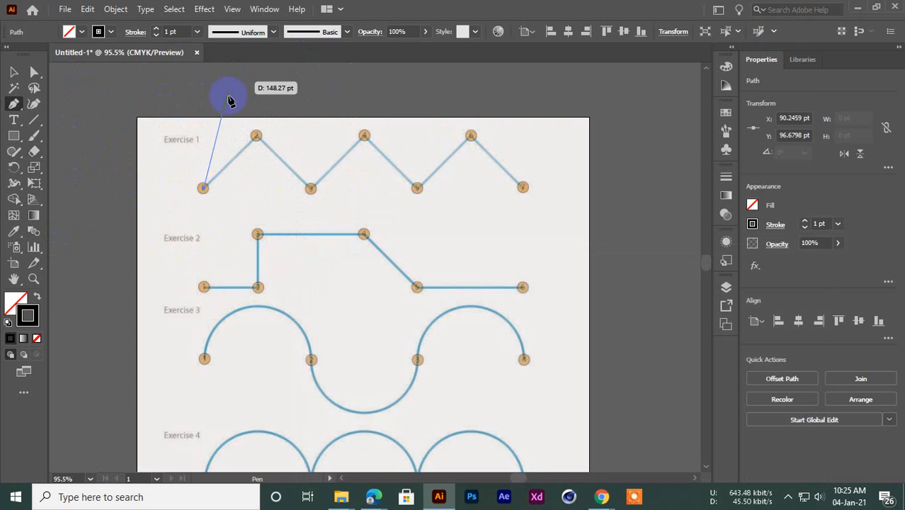
Step: Continue the Exercise 1 path with straight segments through points 2 to 7 and end it as an open path
{"action": "left_click", "coordinate": [202, 130]}
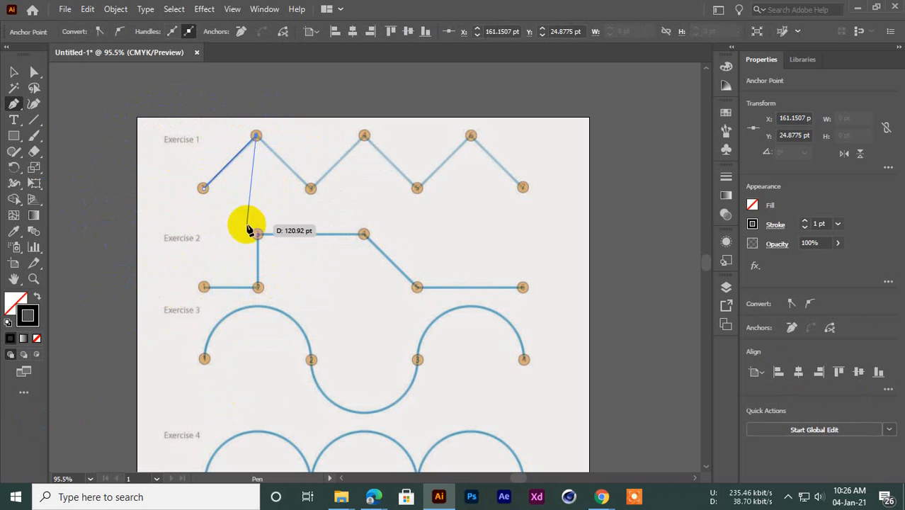
{"action": "left_click", "coordinate": [310, 188]}
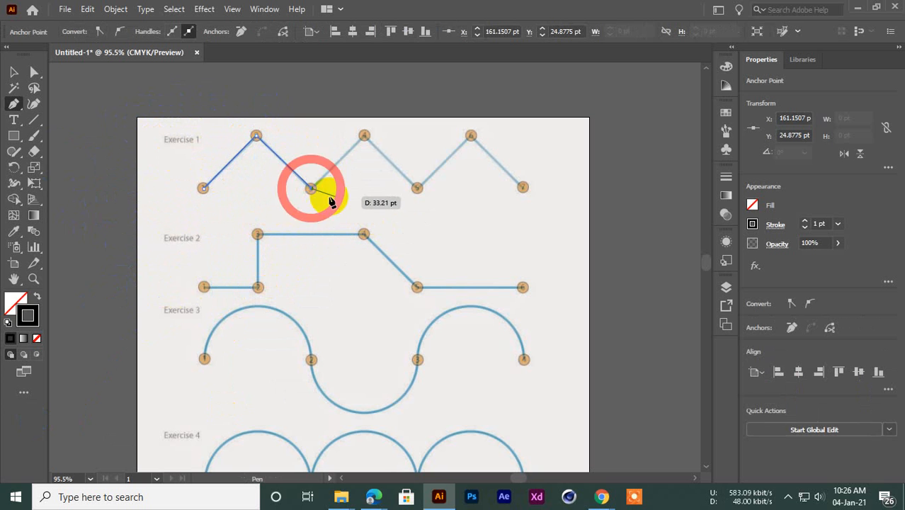
{"action": "left_click", "coordinate": [363, 136]}
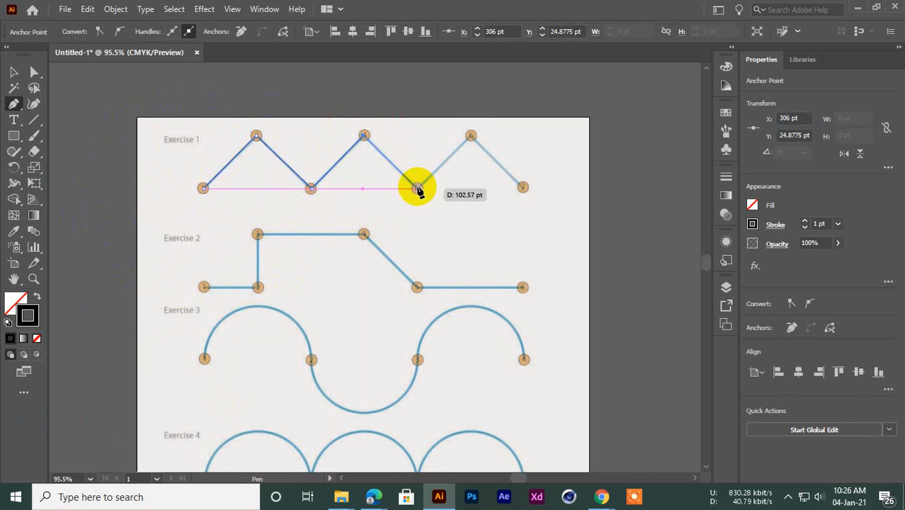
{"action": "left_click", "coordinate": [417, 189]}
{"action": "left_click", "coordinate": [471, 136]}
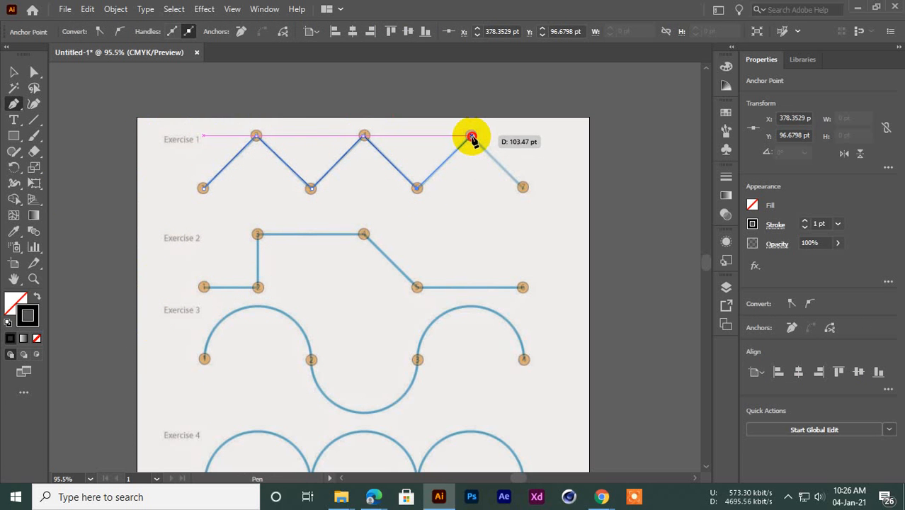
{"action": "left_click", "coordinate": [521, 187]}
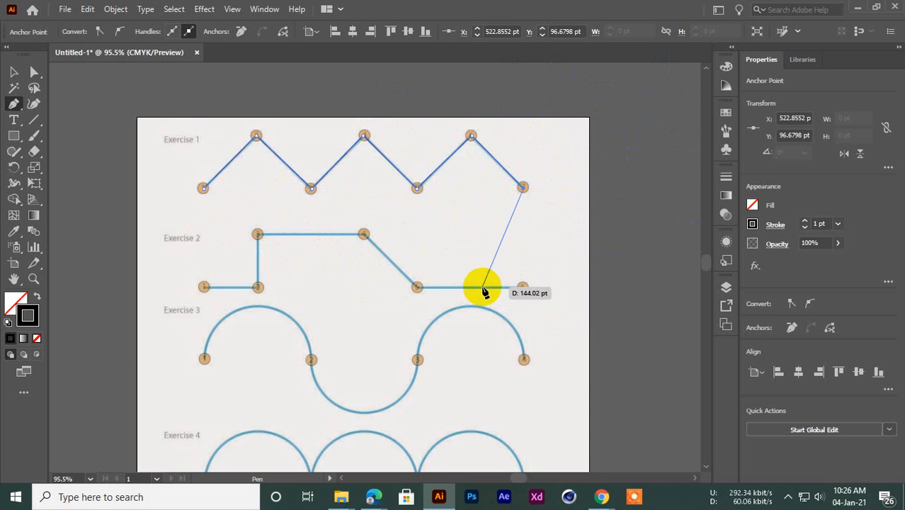
{"action": "key", "text": "Escape"}
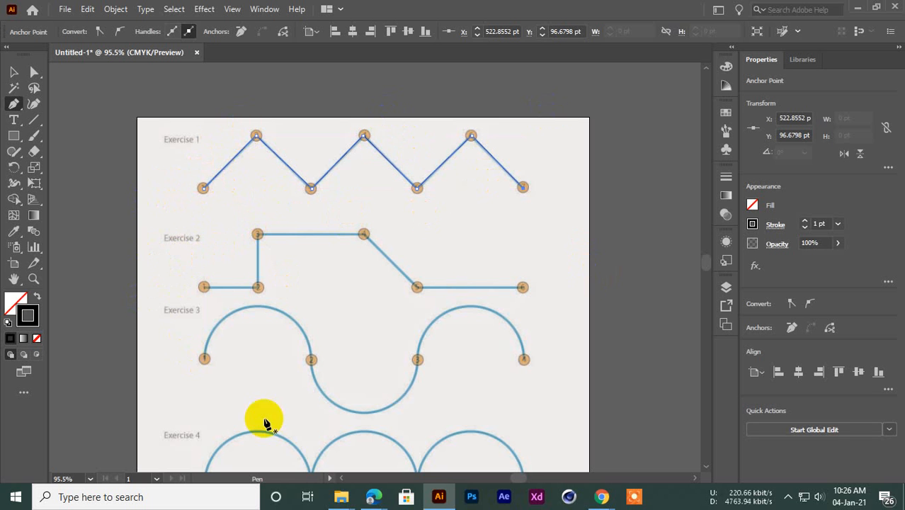
Step: Check the participants in the Google Meet call and return to the Illustrator document
{"action": "left_click", "coordinate": [601, 496]}
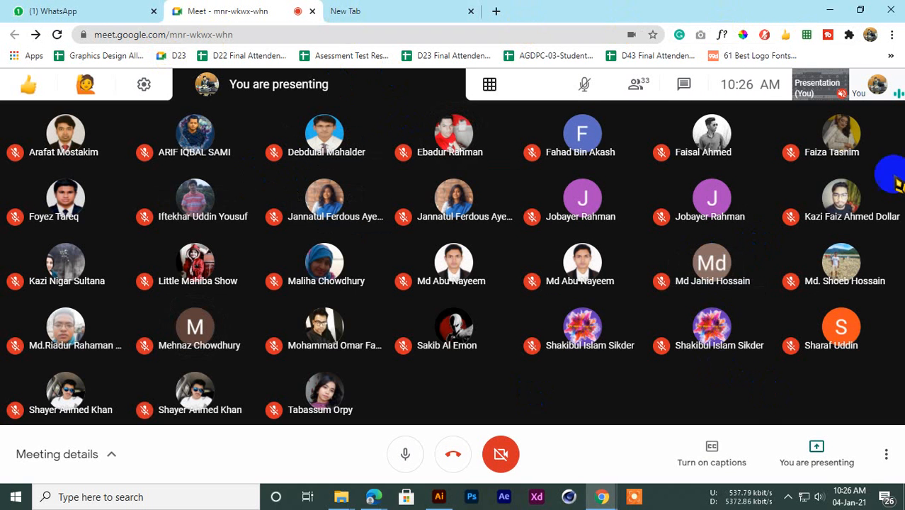
{"action": "left_click", "coordinate": [827, 10]}
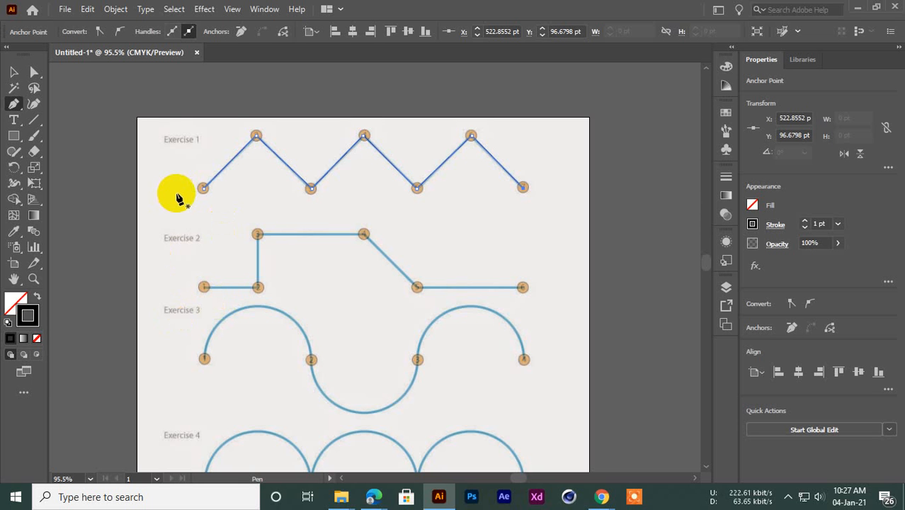
Step: Trace Exercise 2 with straight Pen tool segments from point 1 to point 6 and end it as an open path
{"action": "left_click", "coordinate": [203, 287]}
{"action": "left_click", "coordinate": [258, 287]}
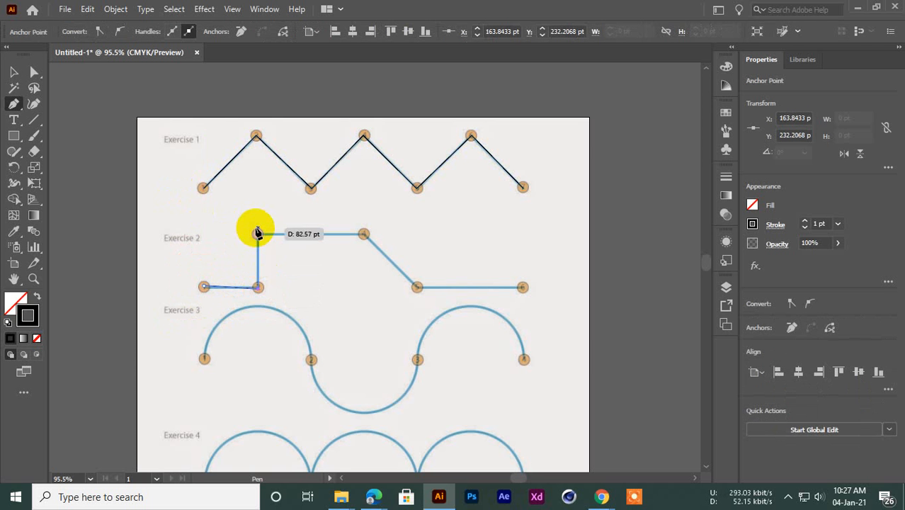
{"action": "left_click", "coordinate": [258, 234]}
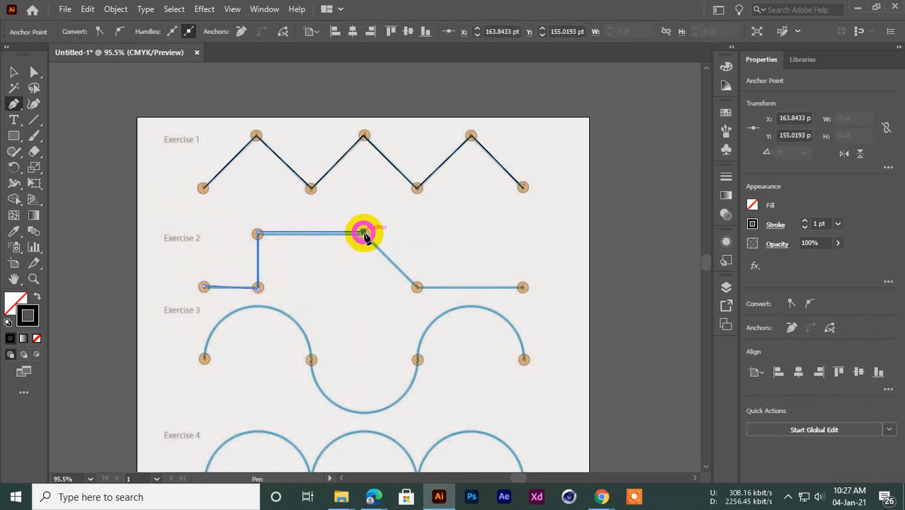
{"action": "left_click", "coordinate": [363, 234]}
{"action": "left_click", "coordinate": [417, 286]}
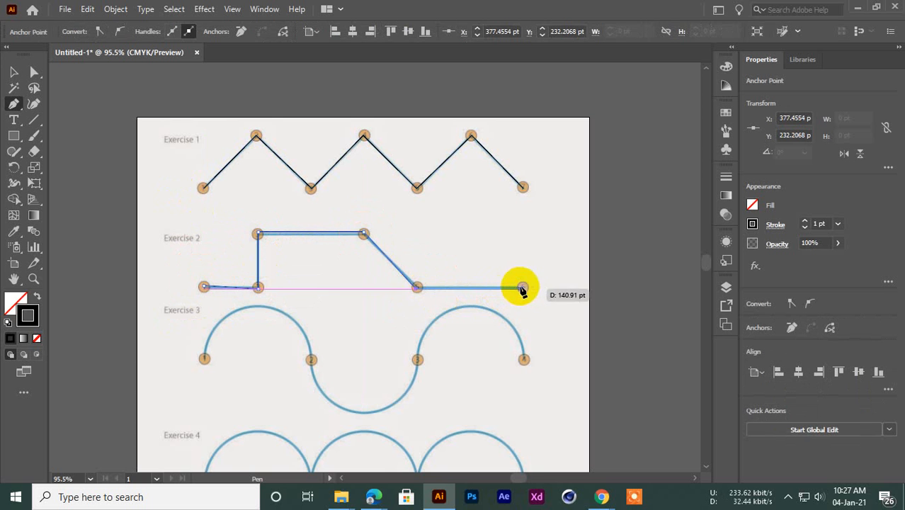
{"action": "left_click", "coordinate": [521, 287]}
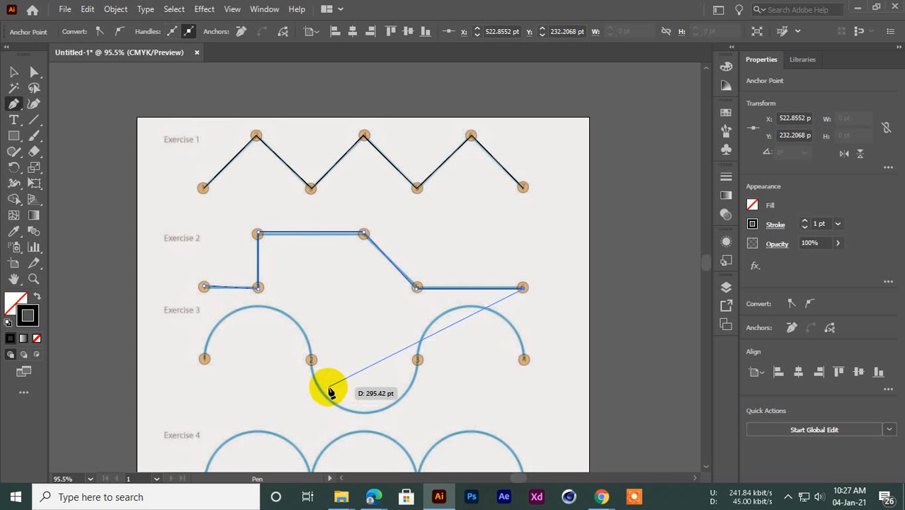
{"action": "key", "text": "Escape"}
Step: Move the traced Exercise 1 and Exercise 2 paths off their template lines to inspect them, and undo both moves
{"action": "scroll", "coordinate": [249, 315], "scroll_direction": "down", "scroll_amount": 3}
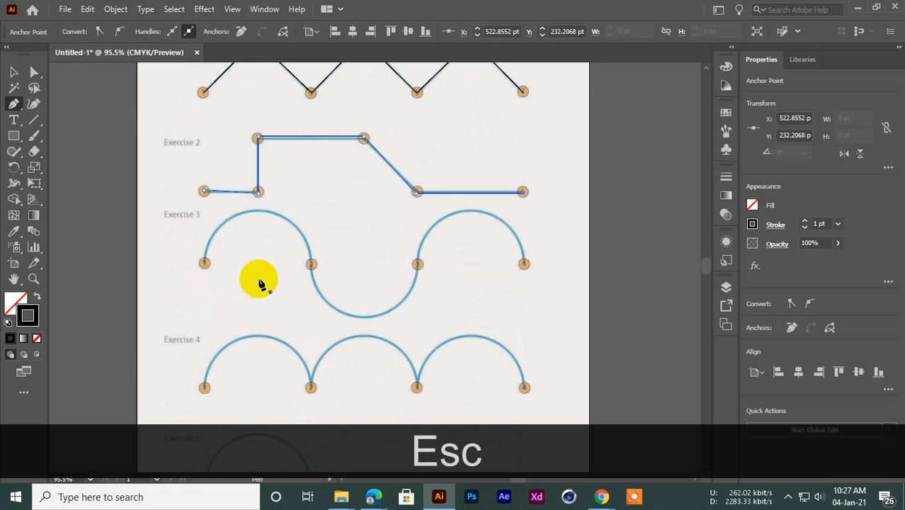
{"action": "scroll", "coordinate": [194, 201], "scroll_direction": "up", "scroll_amount": 2}
{"action": "left_click", "coordinate": [13, 72]}
{"action": "left_click_drag", "start_coordinate": [276, 124], "coordinate": [295, 89]}
{"action": "left_click", "coordinate": [342, 203]}
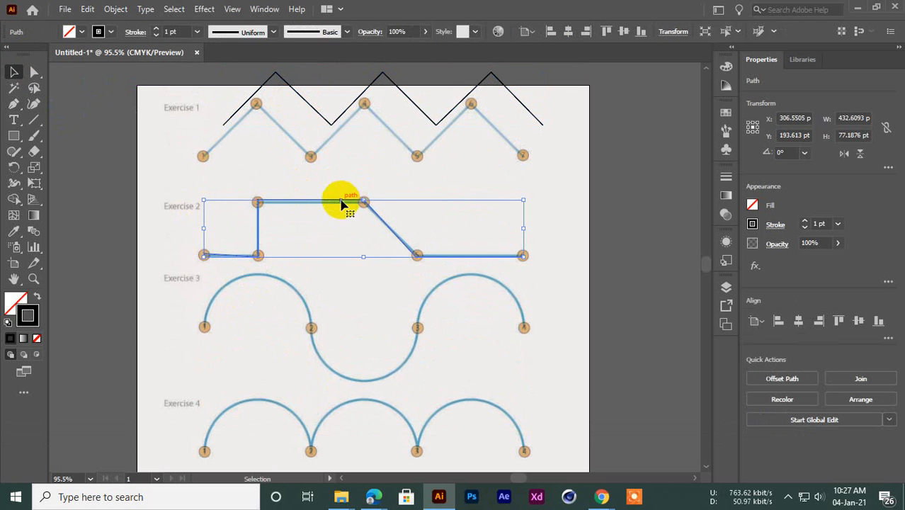
{"action": "left_click_drag", "start_coordinate": [342, 204], "coordinate": [347, 157]}
{"action": "left_click", "coordinate": [370, 347]}
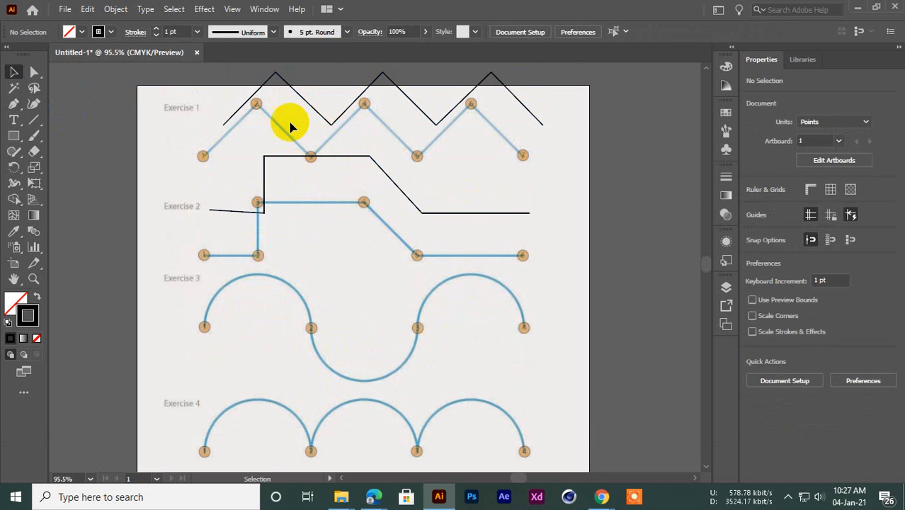
{"action": "left_click", "coordinate": [340, 116]}
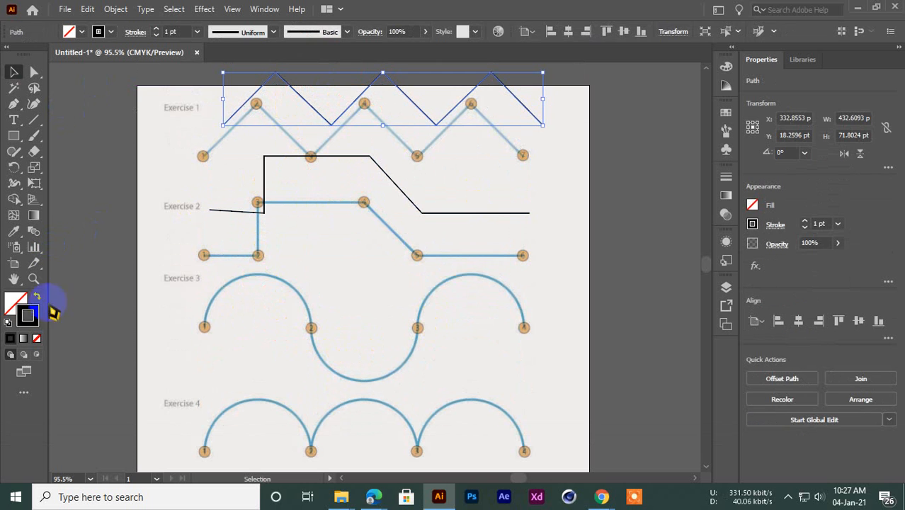
{"action": "left_click", "coordinate": [117, 262]}
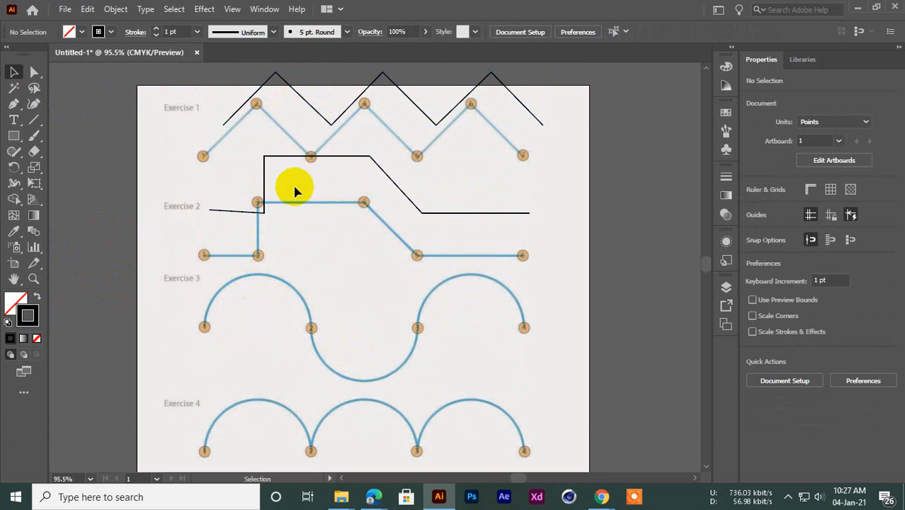
{"action": "key", "text": "ctrl+z"}
{"action": "key", "text": "ctrl+z"}
Step: Try tracing the first Exercise 3 arc with straight Pen tool segments through its crest to point 2, and delete that path
{"action": "key", "text": "space"}
{"action": "left_click_drag", "start_coordinate": [206, 329], "coordinate": [234, 199]}
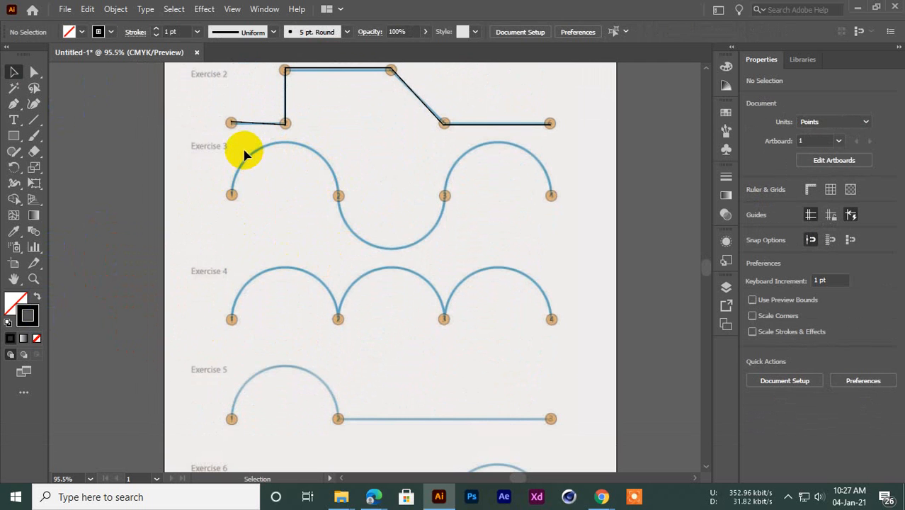
{"action": "left_click_drag", "start_coordinate": [13, 104], "coordinate": [41, 101]}
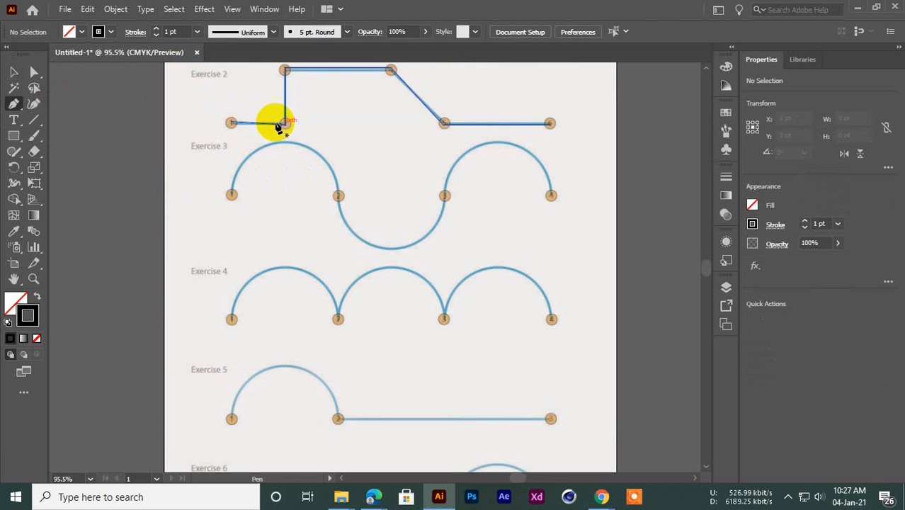
{"action": "left_click", "coordinate": [231, 196]}
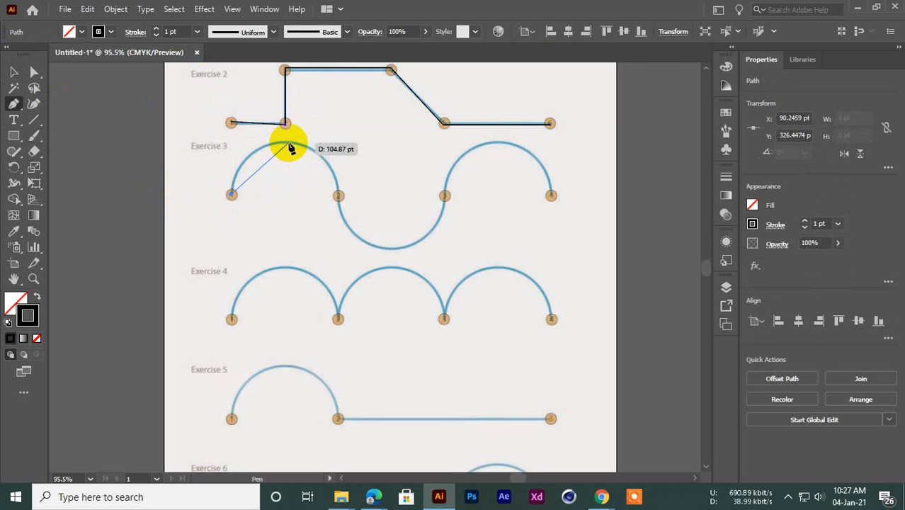
{"action": "left_click", "coordinate": [288, 144]}
{"action": "left_click", "coordinate": [338, 196]}
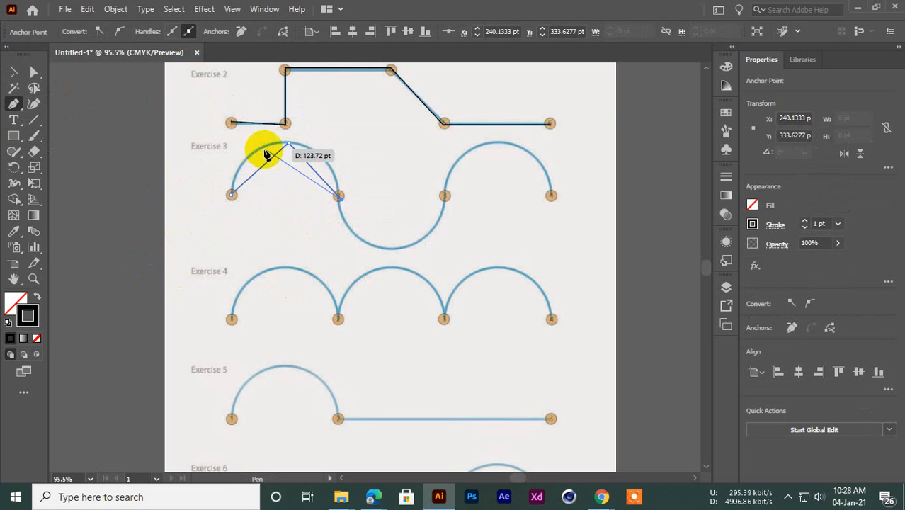
{"action": "key", "text": "Delete"}
{"action": "key", "text": "Delete"}
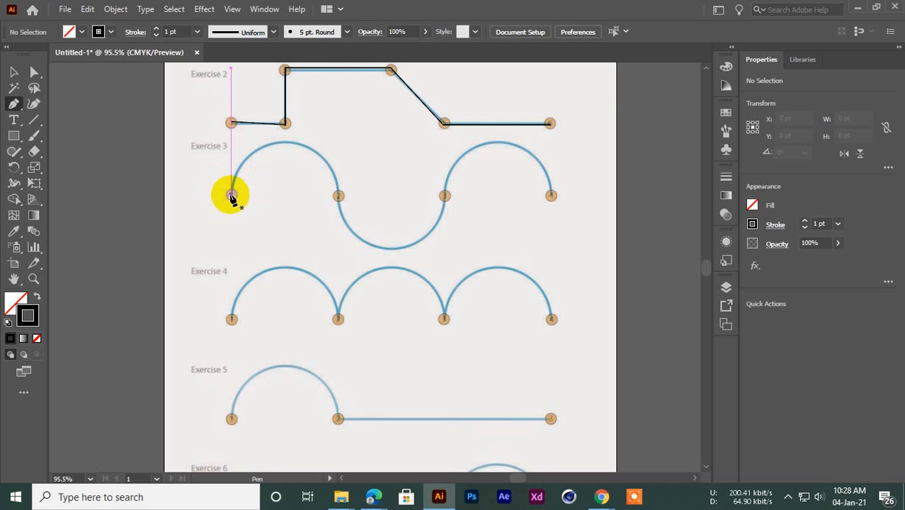
Step: Draw a curved Pen tool segment from point 1 to point 2 of Exercise 3, pulling out long, nearly vertical direction handles at point 2
{"action": "left_click", "coordinate": [231, 196]}
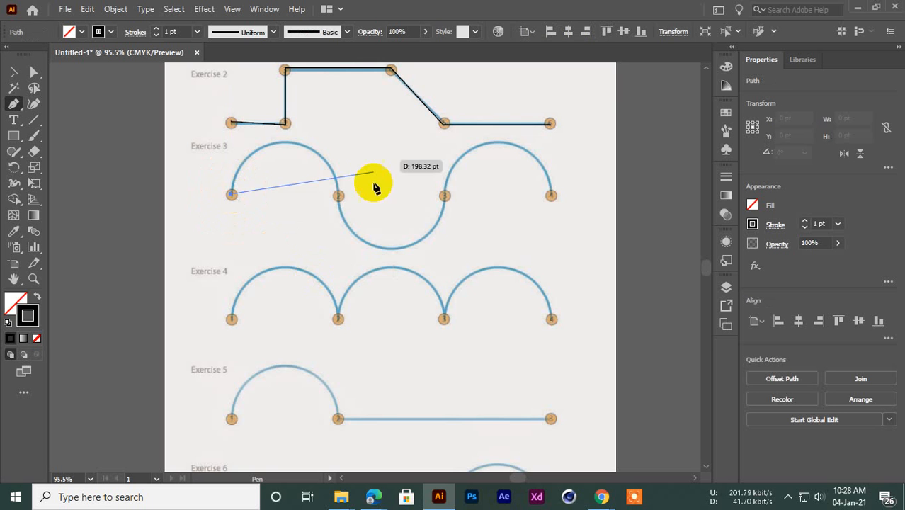
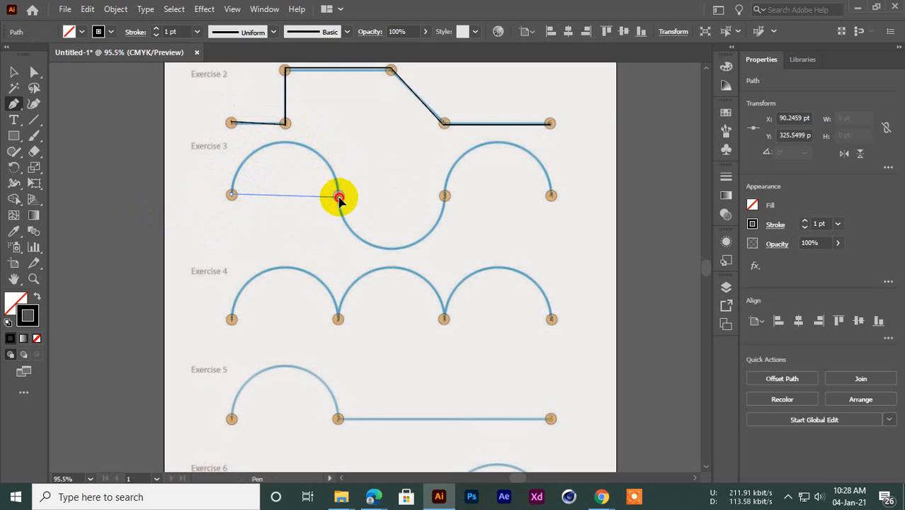
{"action": "left_click_drag", "start_coordinate": [339, 199], "coordinate": [329, 303]}
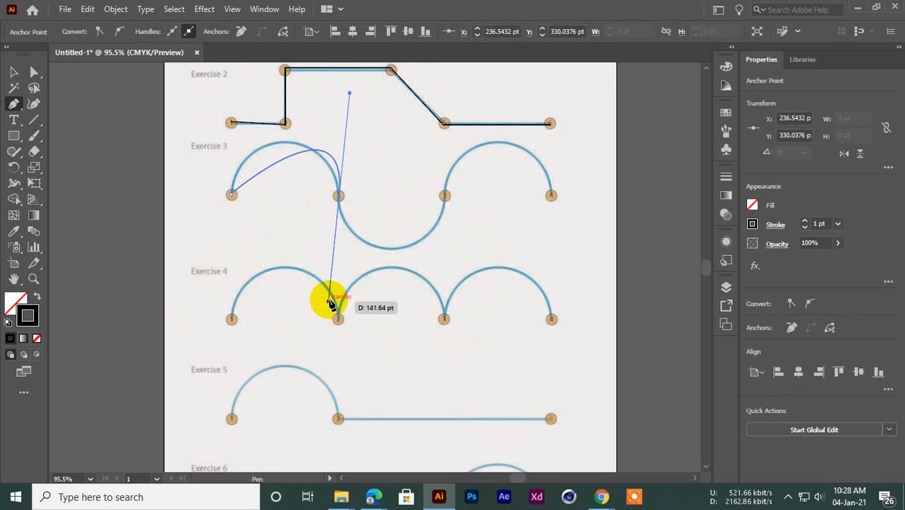
{"action": "left_click_drag", "start_coordinate": [231, 195], "coordinate": [184, 135]}
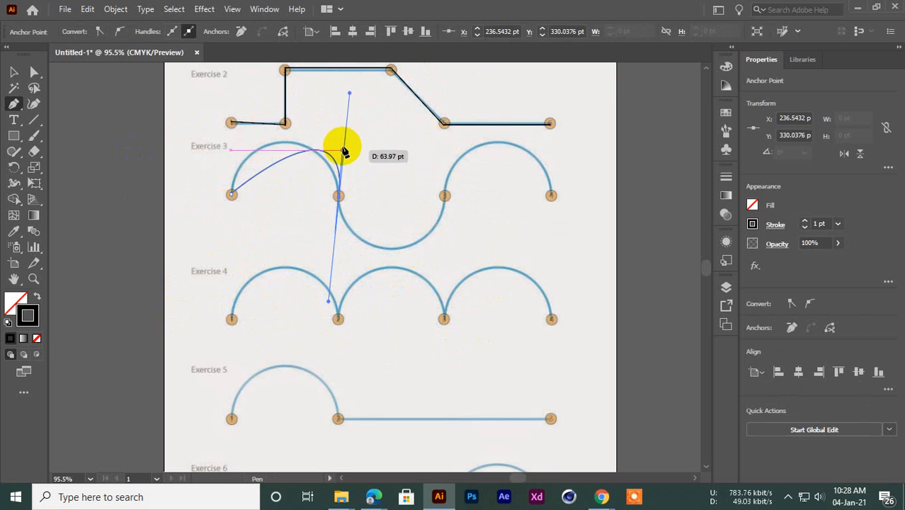
{"action": "left_click_drag", "start_coordinate": [356, 89], "coordinate": [331, 299]}
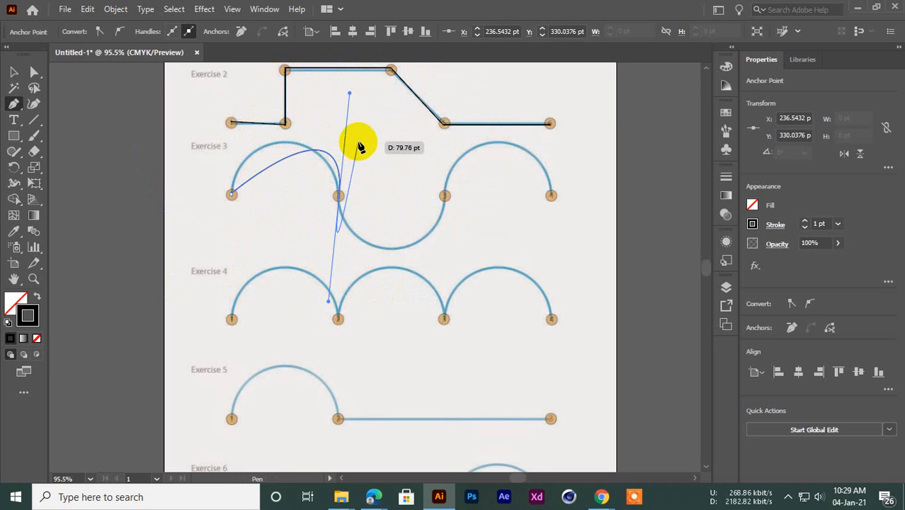
{"action": "left_click_drag", "start_coordinate": [359, 140], "coordinate": [363, 105]}
{"action": "key", "text": "alt"}
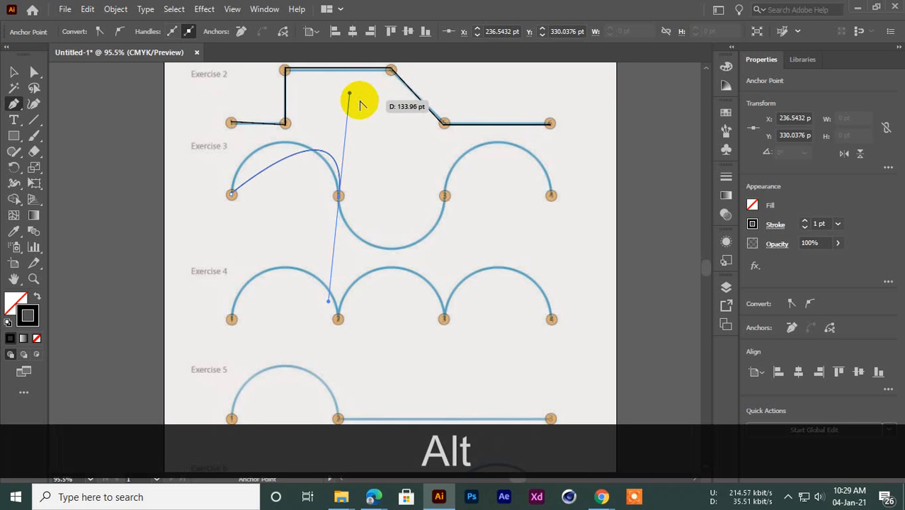
{"action": "left_click_drag", "start_coordinate": [359, 105], "coordinate": [357, 124]}
{"action": "key", "text": "alt"}
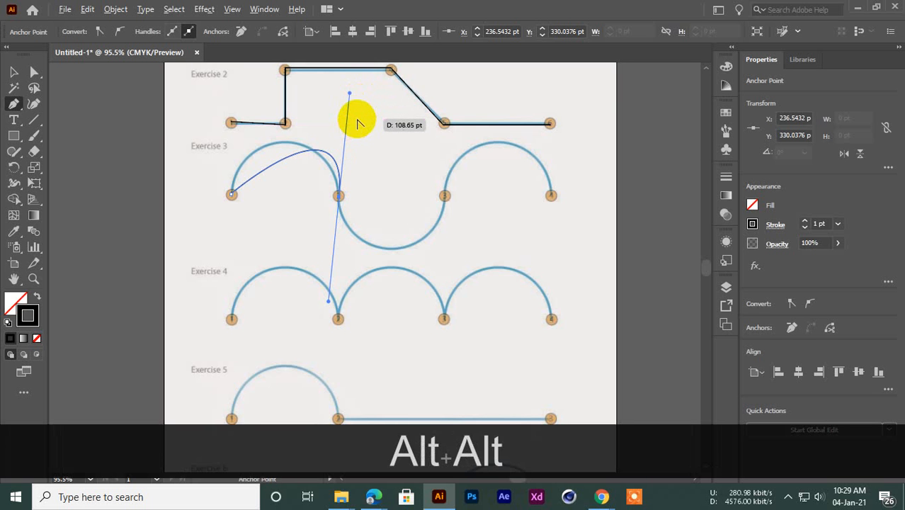
Step: Show the temporary Anchor Point tool and the tools grouped with the Pen tool, and return to the Pen tool
{"action": "key", "text": "alt"}
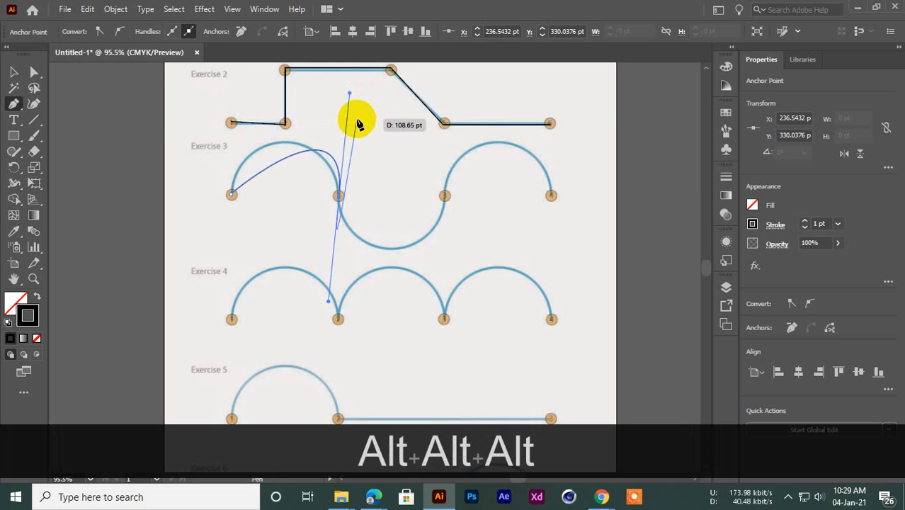
{"action": "key", "text": "alt"}
{"action": "key", "text": "alt"}
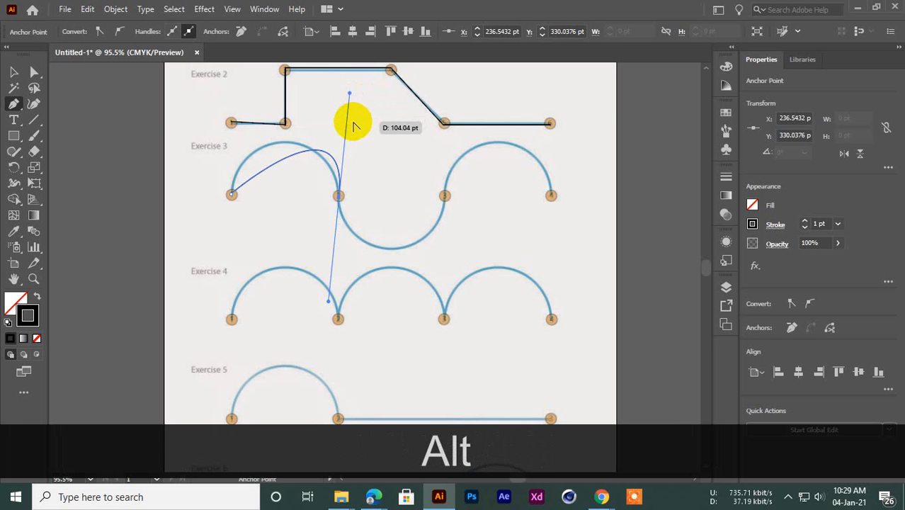
{"action": "left_click_drag", "start_coordinate": [354, 126], "coordinate": [64, 127]}
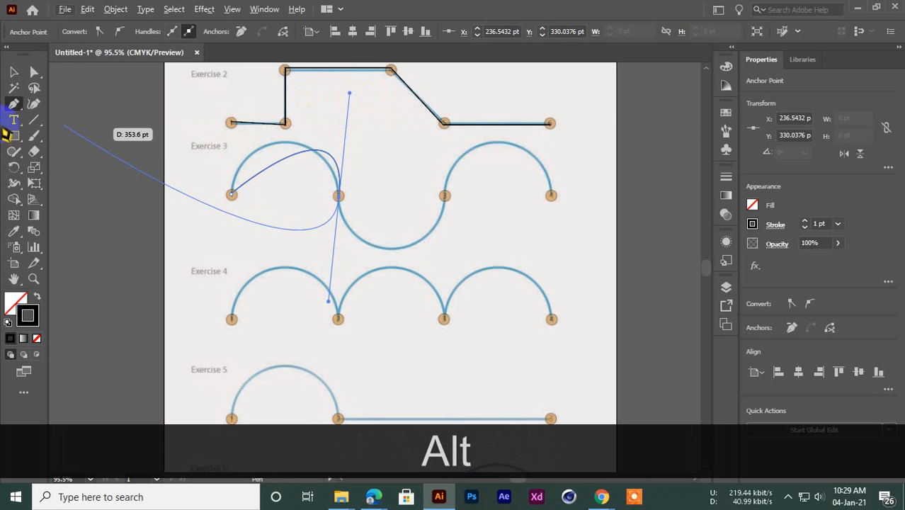
{"action": "left_click_drag", "start_coordinate": [13, 104], "coordinate": [65, 164]}
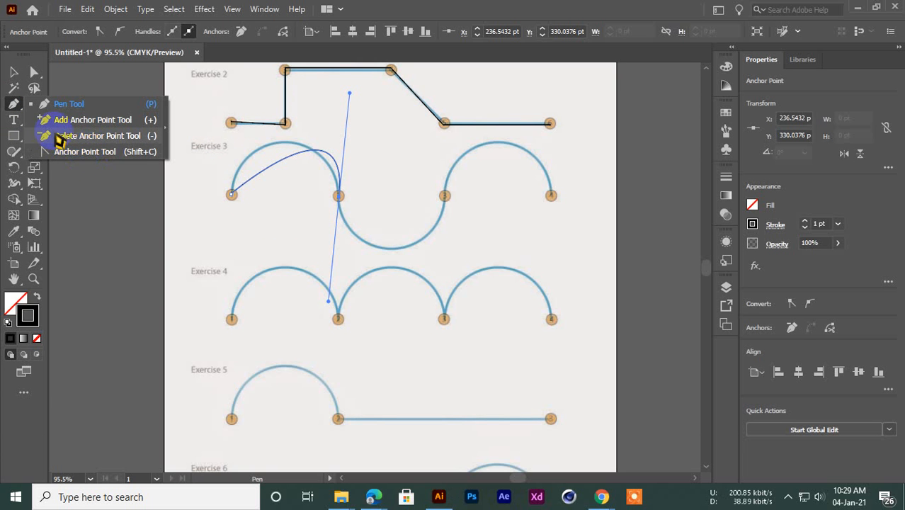
{"action": "left_click", "coordinate": [56, 105]}
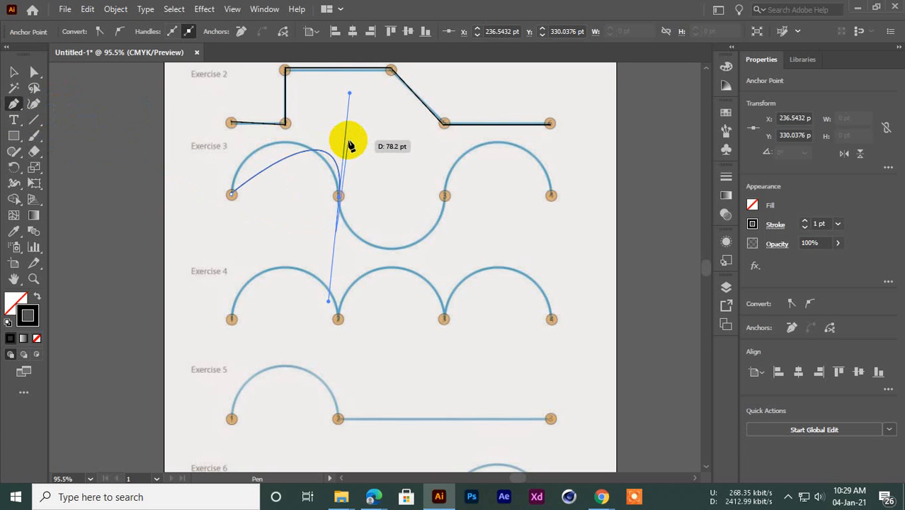
Step: Reshape the Exercise 3 arc by moving the upper direction handle at point 2 independently toward the crest, and remove that point's lower handle
{"action": "key", "text": "alt"}
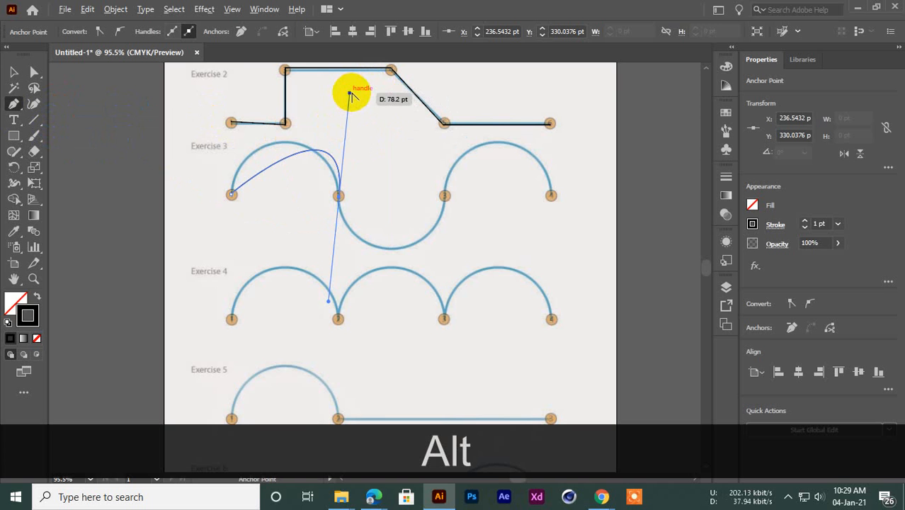
{"action": "left_click_drag", "start_coordinate": [349, 93], "coordinate": [317, 85]}
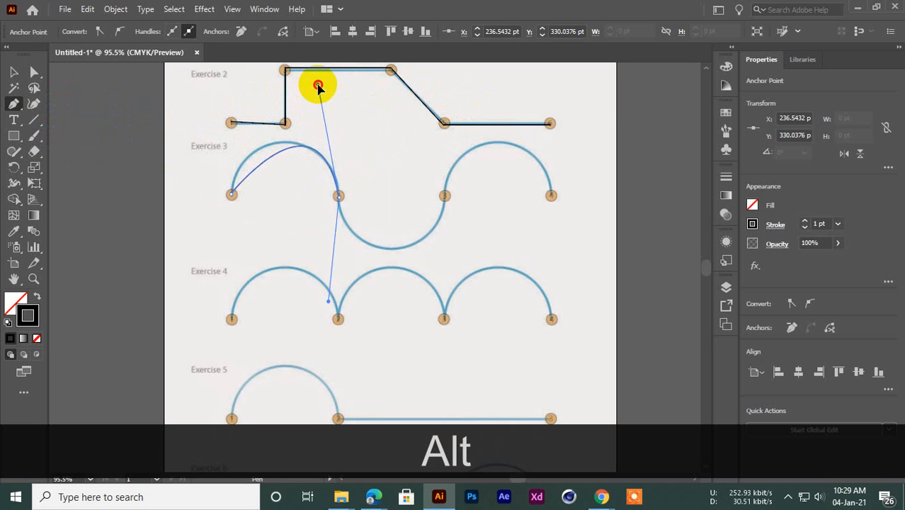
{"action": "left_click_drag", "start_coordinate": [337, 195], "coordinate": [233, 199]}
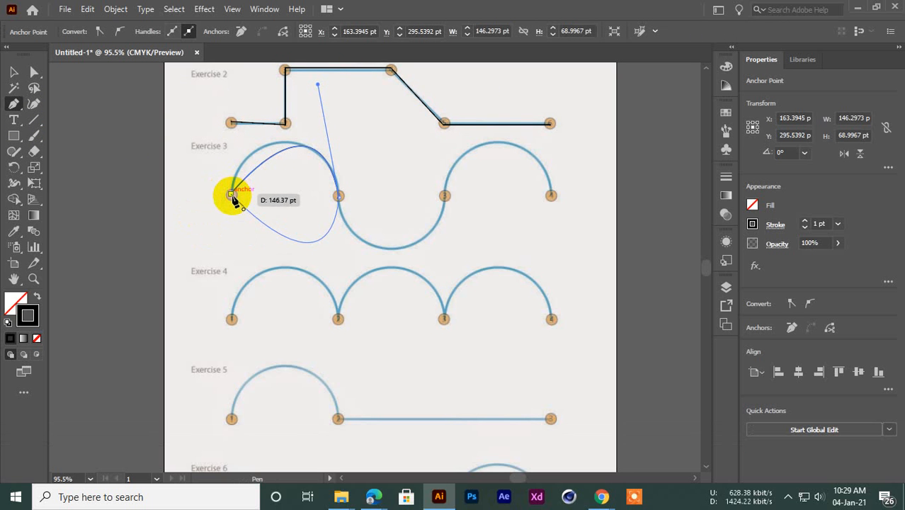
{"action": "left_click_drag", "start_coordinate": [233, 198], "coordinate": [322, 91]}
{"action": "key", "text": "alt"}
{"action": "left_click", "coordinate": [233, 196]}
{"action": "left_click_drag", "start_coordinate": [233, 197], "coordinate": [323, 93]}
{"action": "key", "text": "alt"}
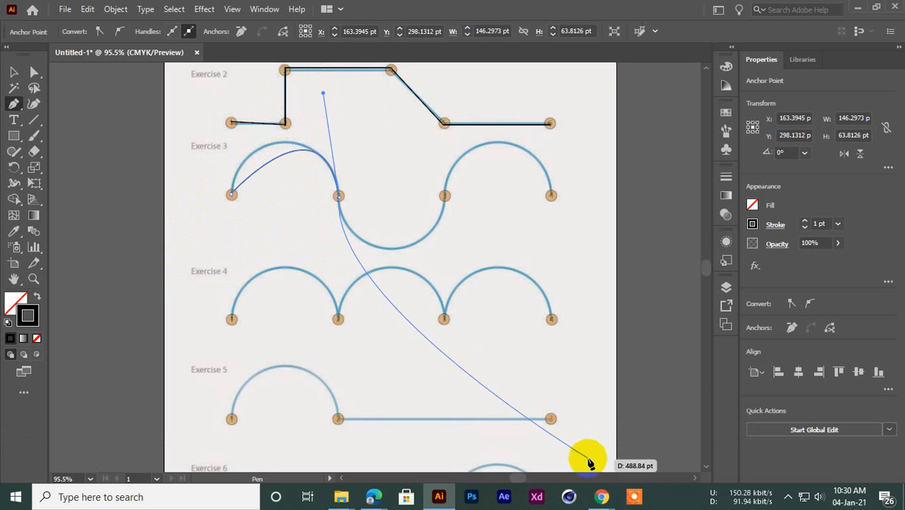
Step: Switch to the Google Meet call in Chrome to check the participants, and return to Illustrator
{"action": "mouse_move", "coordinate": [599, 499]}
{"action": "left_click", "coordinate": [566, 465]}
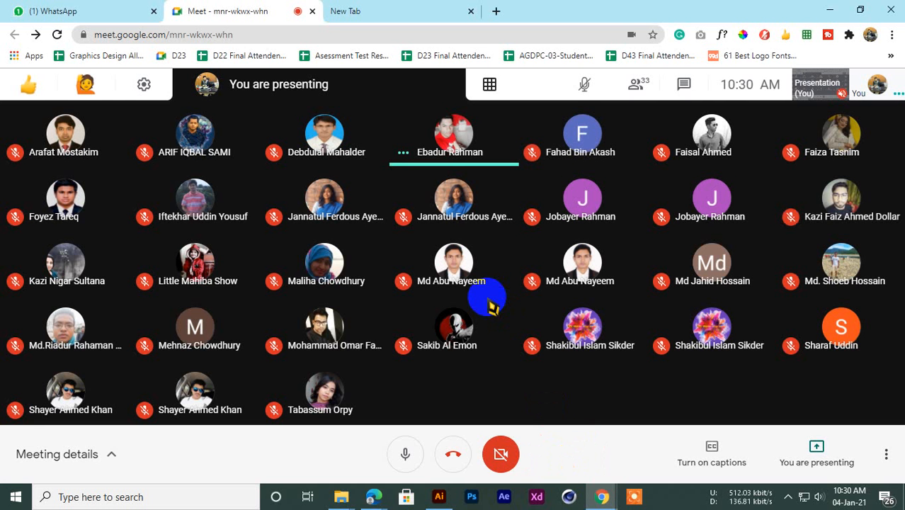
{"action": "left_click", "coordinate": [828, 10]}
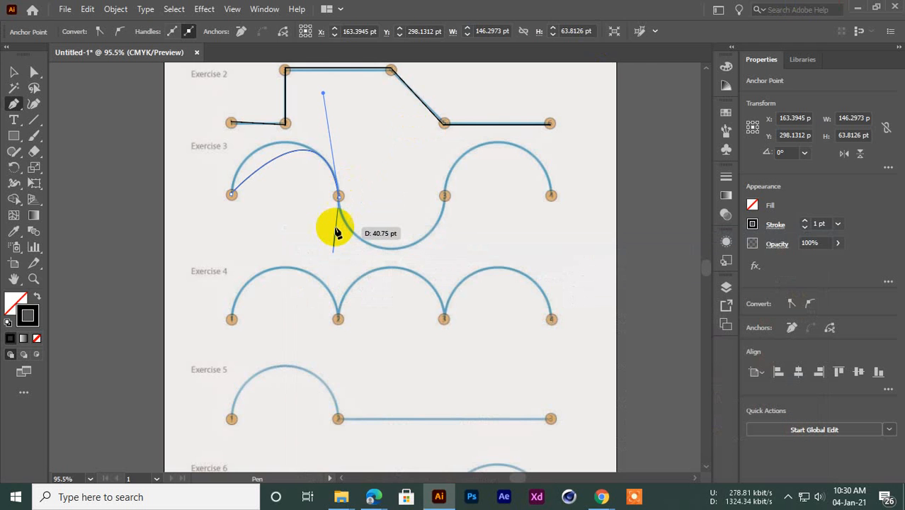
Step: Delete the whole trial arc path between points 1 and 2 of Exercise 3
{"action": "key", "text": "Delete"}
{"action": "key", "text": "Delete"}
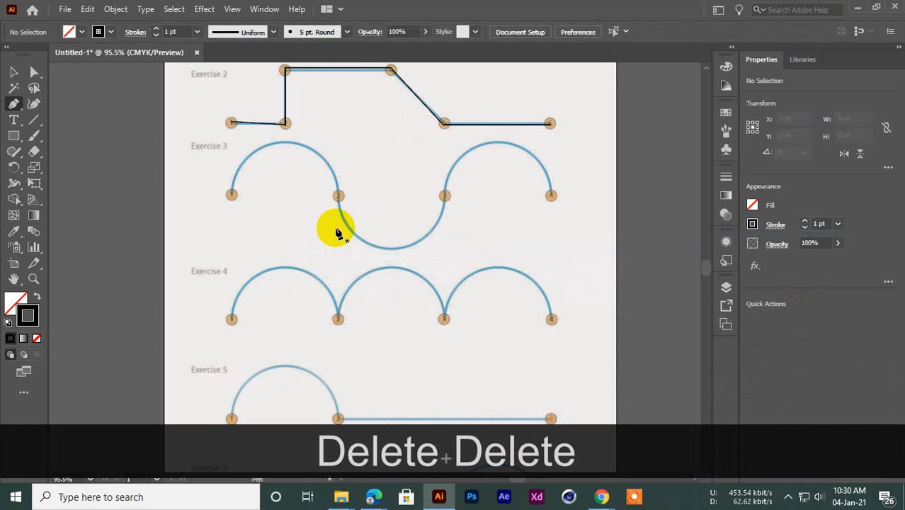
{"action": "mouse_move", "coordinate": [600, 495]}
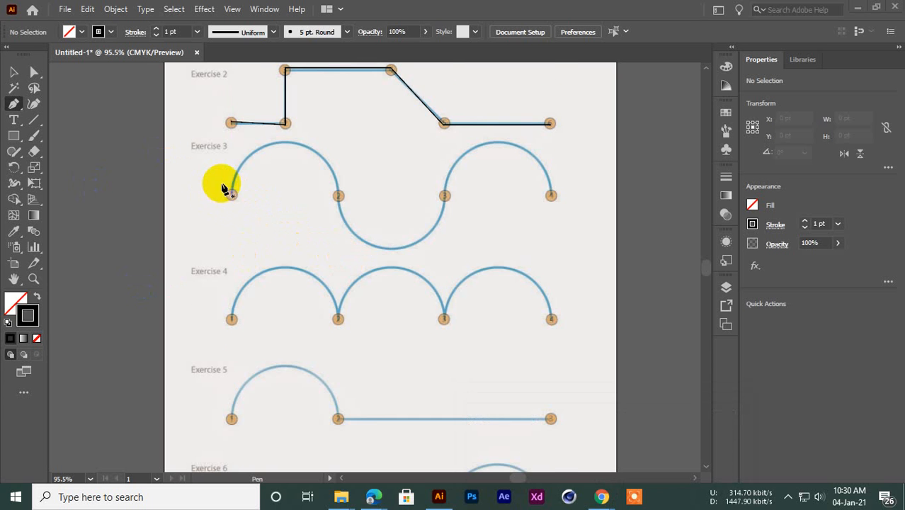
Step: Try starting the Exercise 3 path at point 1 with direction handles pulled upward and downward to compare the curve previews, deleting each start
{"action": "scroll", "coordinate": [220, 186], "scroll_direction": "up", "scroll_amount": 2}
{"action": "scroll", "coordinate": [222, 182], "scroll_direction": "down", "scroll_amount": 1}
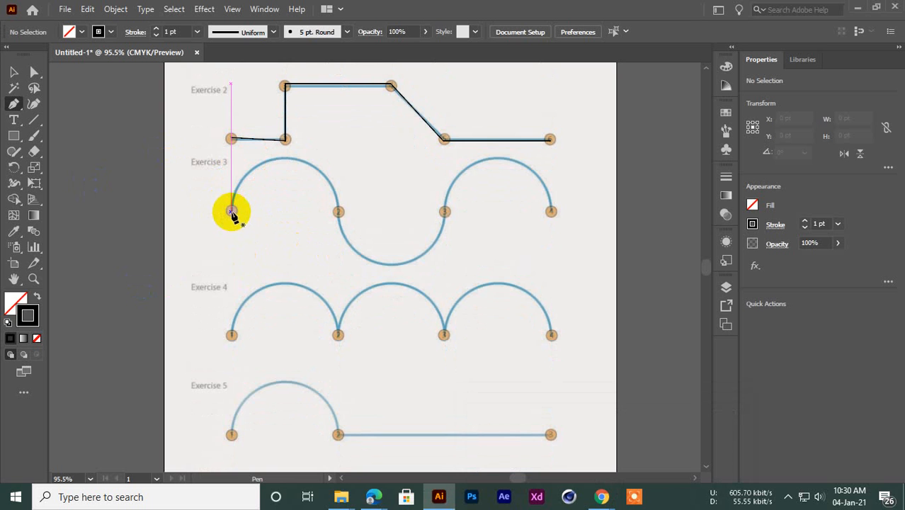
{"action": "left_click_drag", "start_coordinate": [231, 210], "coordinate": [264, 128]}
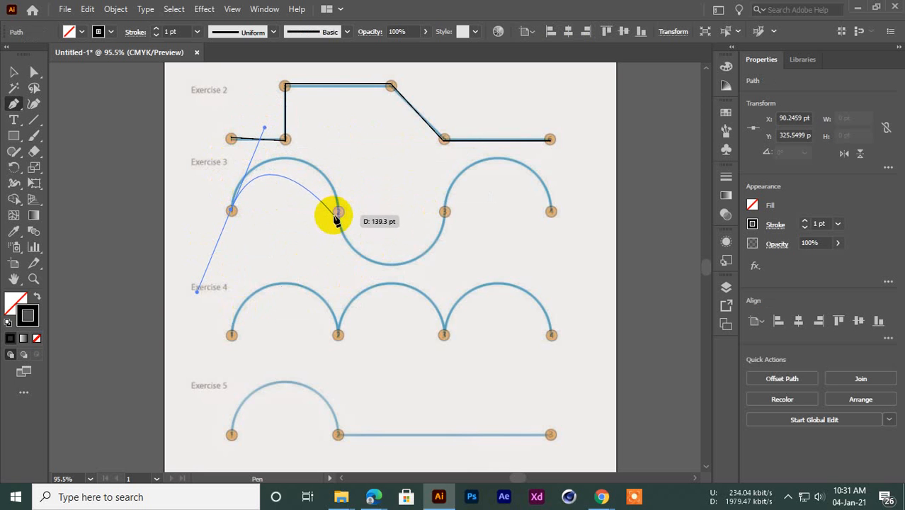
{"action": "key", "text": "Delete"}
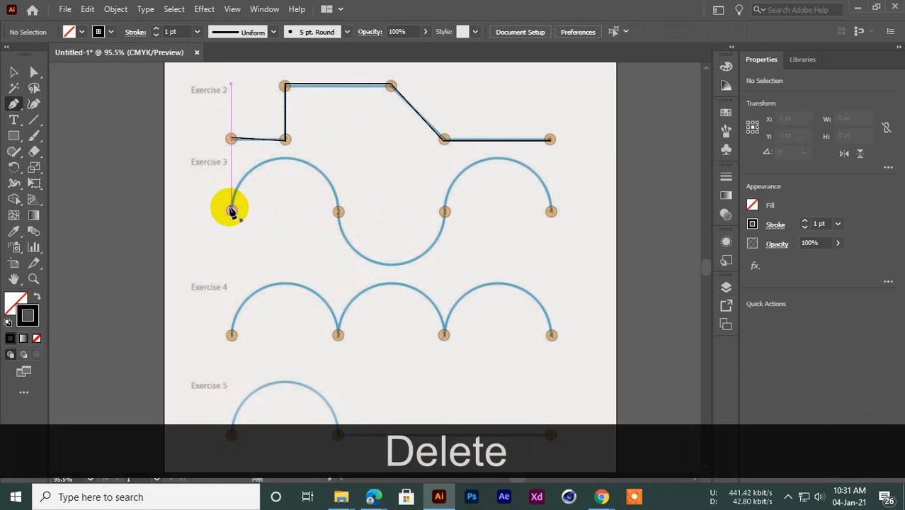
{"action": "left_click_drag", "start_coordinate": [232, 210], "coordinate": [271, 332]}
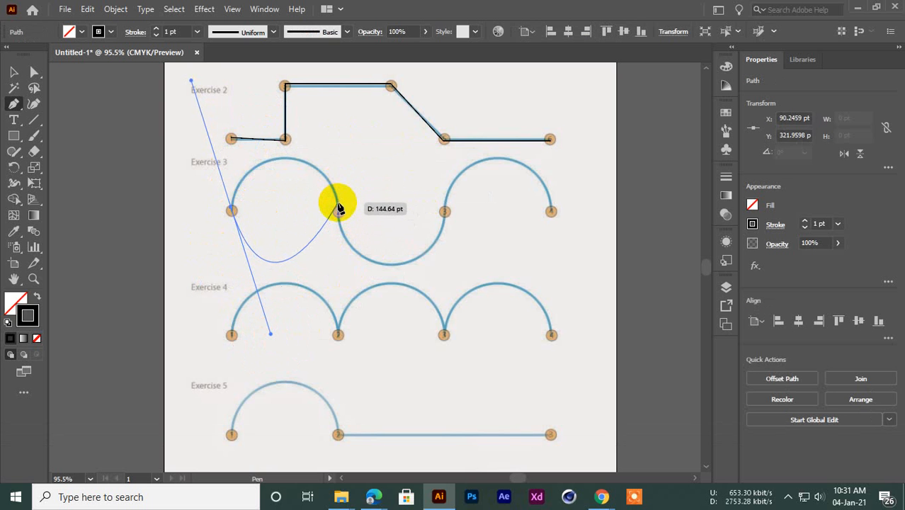
{"action": "key", "text": "Delete"}
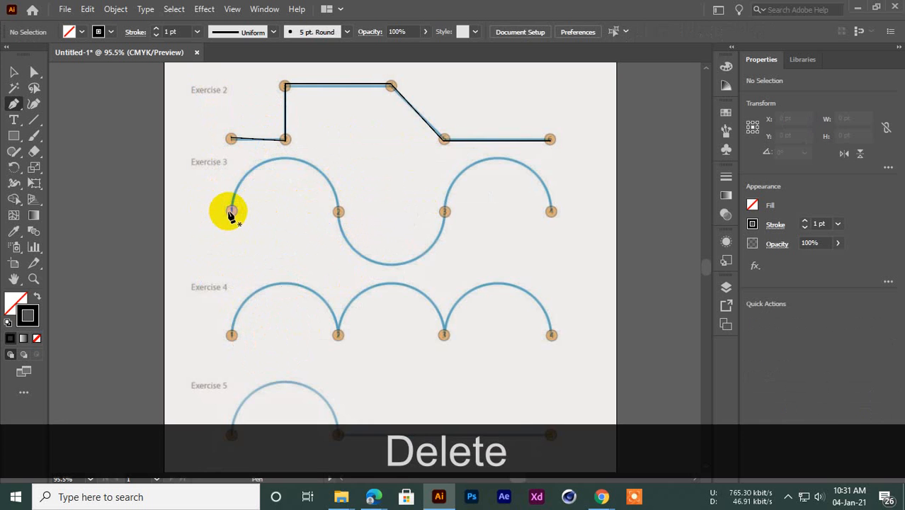
{"action": "left_click_drag", "start_coordinate": [231, 210], "coordinate": [256, 132]}
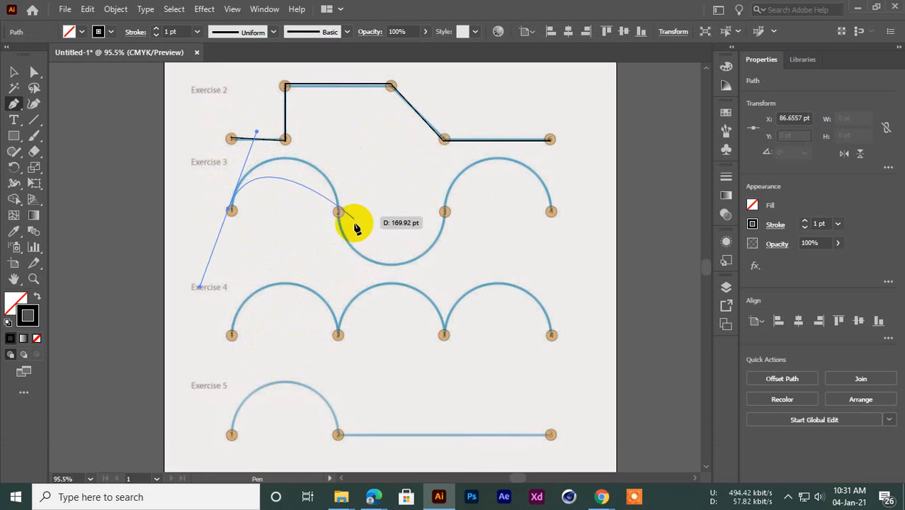
{"action": "key", "text": "Delete"}
Step: Try a curved segment from a corner point at point 1 to point 2 with diagonal direction handles, and delete it
{"action": "left_click", "coordinate": [232, 210]}
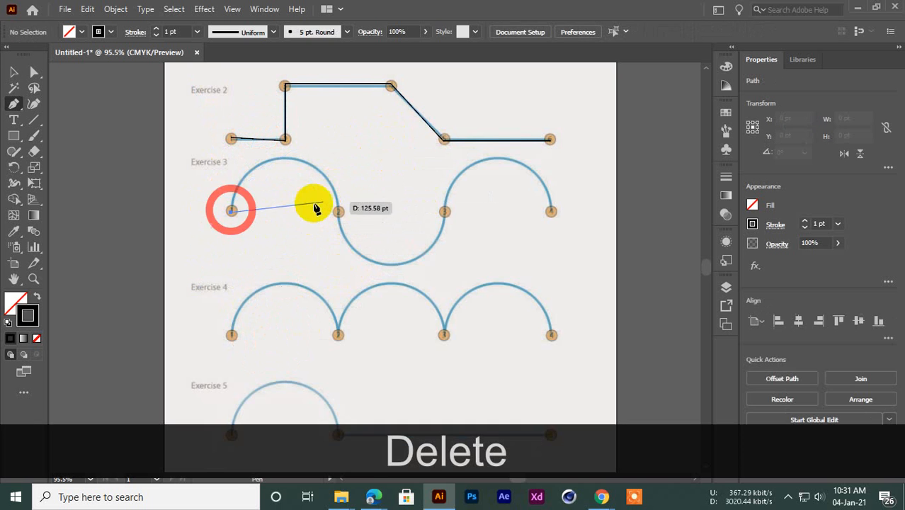
{"action": "left_click_drag", "start_coordinate": [338, 210], "coordinate": [397, 285]}
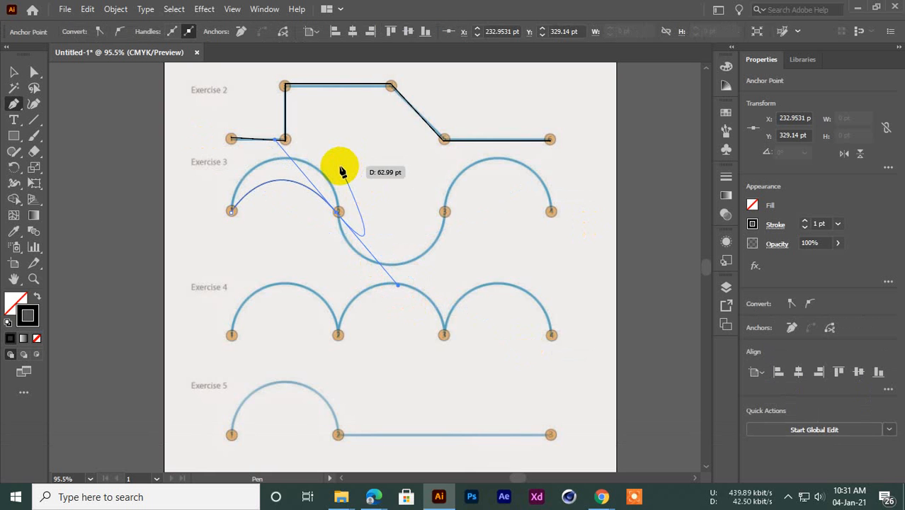
{"action": "key", "text": "Delete"}
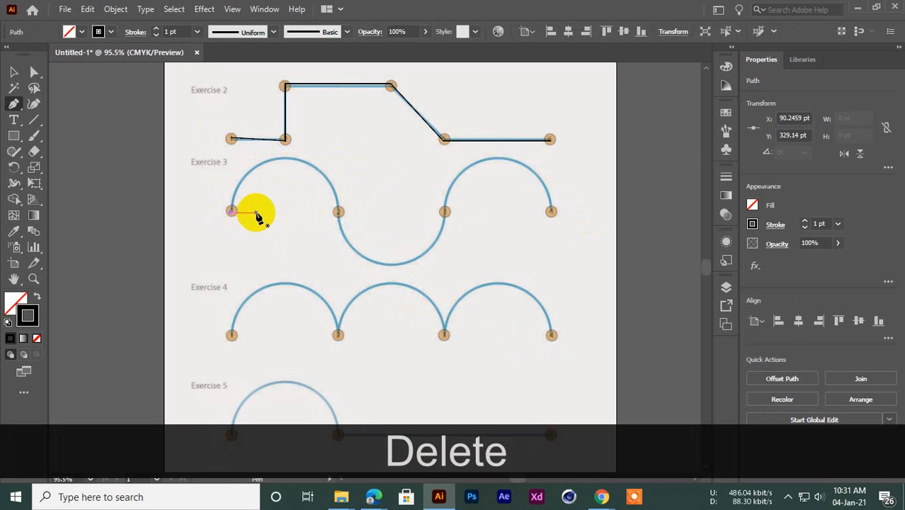
{"action": "key", "text": "Delete"}
Step: Draw a curved segment from point 1 to point 2 of Exercise 3 with handles at both ends, and make point 1's upper handle vertical
{"action": "left_click_drag", "start_coordinate": [230, 211], "coordinate": [190, 131]}
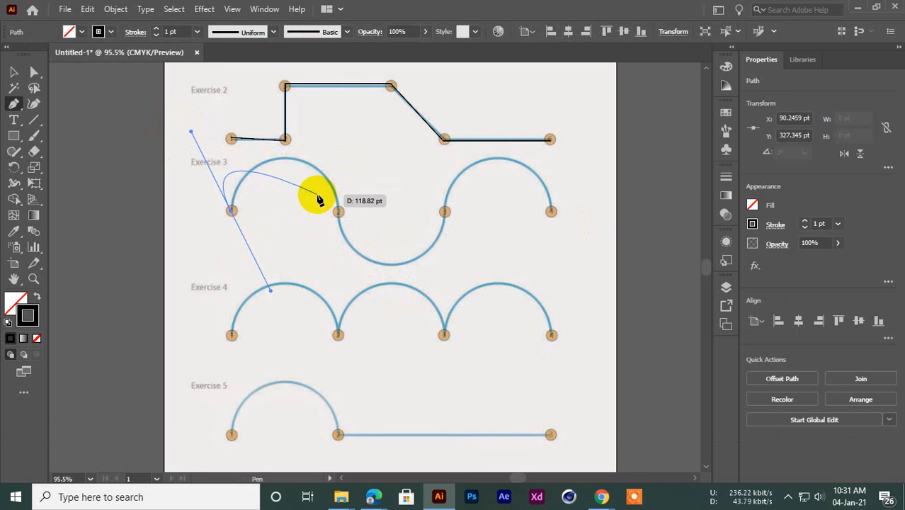
{"action": "left_click_drag", "start_coordinate": [338, 212], "coordinate": [227, 293]}
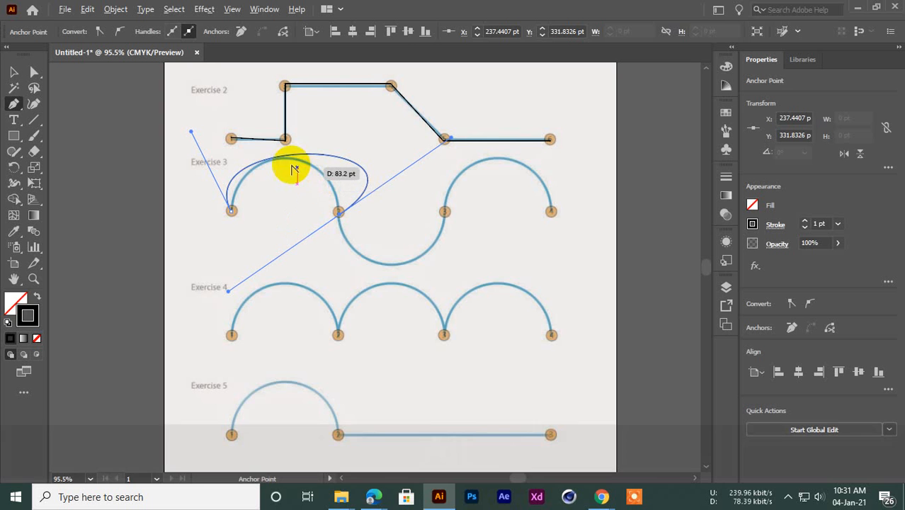
{"action": "key", "text": "alt"}
{"action": "left_click_drag", "start_coordinate": [191, 134], "coordinate": [232, 134]}
{"action": "left_click", "coordinate": [446, 140], "text": "alt"}
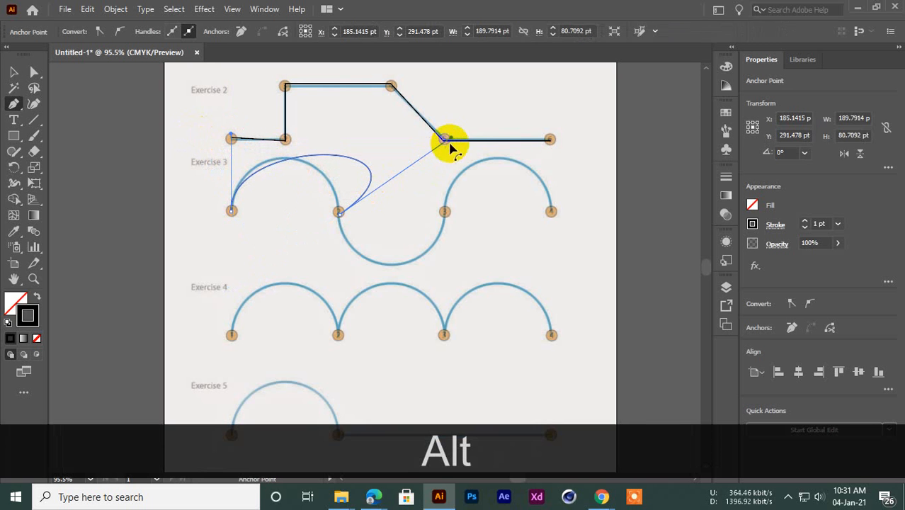
Step: Adjust the direction handles of the Exercise 3 path's first arc to match the template between points 1 and 2
{"action": "left_click_drag", "start_coordinate": [451, 140], "coordinate": [339, 144]}
{"action": "left_click", "coordinate": [232, 137], "text": "alt"}
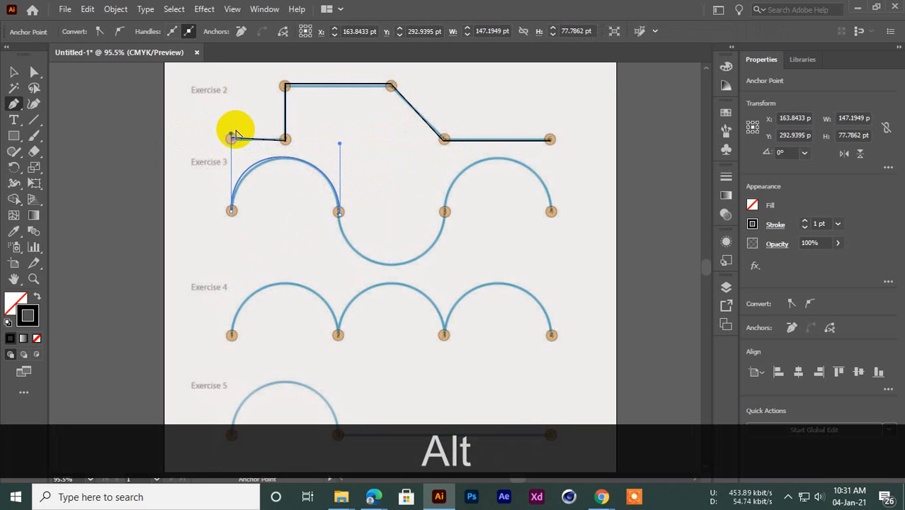
{"action": "left_click_drag", "start_coordinate": [230, 136], "coordinate": [283, 153]}
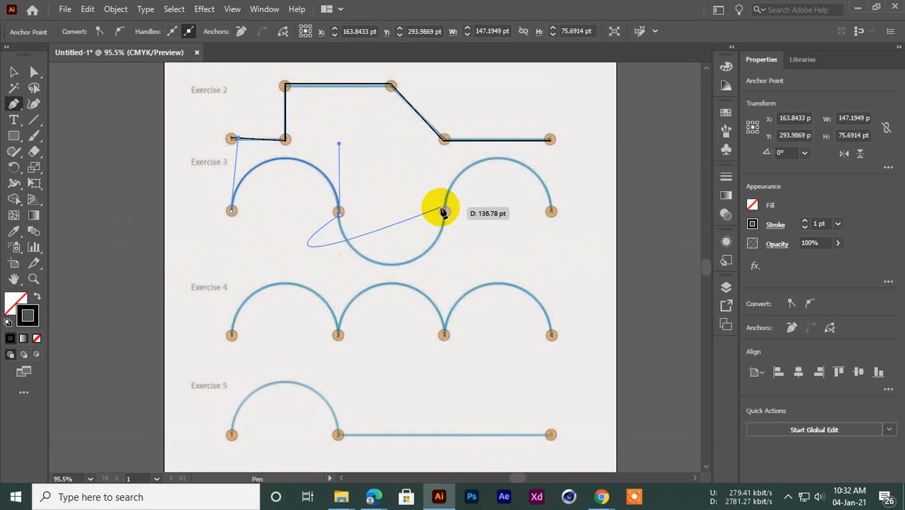
Step: Extend the Exercise 3 path to point 3 and shape its handles to follow the downward template arc
{"action": "left_click_drag", "start_coordinate": [444, 211], "coordinate": [492, 108]}
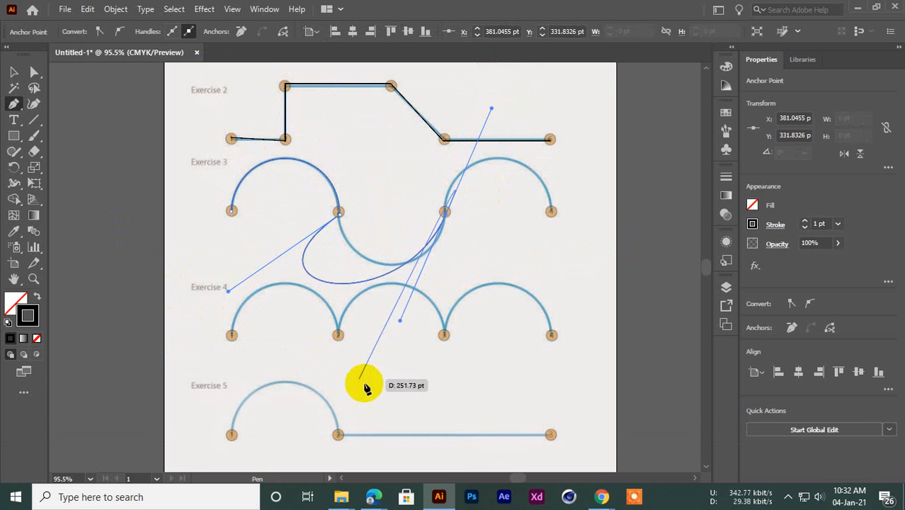
{"action": "left_click_drag", "start_coordinate": [230, 291], "coordinate": [333, 237]}
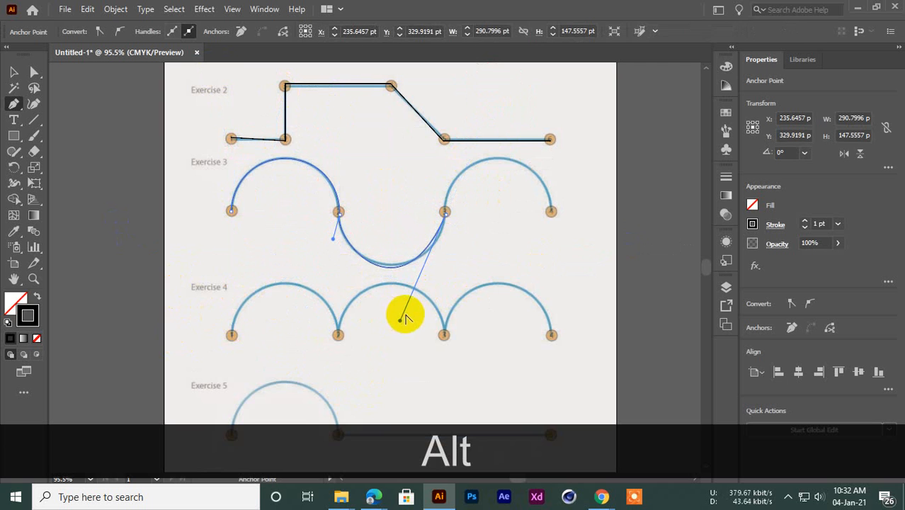
{"action": "left_click_drag", "start_coordinate": [400, 322], "coordinate": [425, 307]}
{"action": "mouse_move", "coordinate": [333, 241]}
{"action": "left_mouse_down"}
{"action": "mouse_move", "coordinate": [326, 258]}
{"action": "mouse_move", "coordinate": [332, 255]}
{"action": "left_mouse_up"}
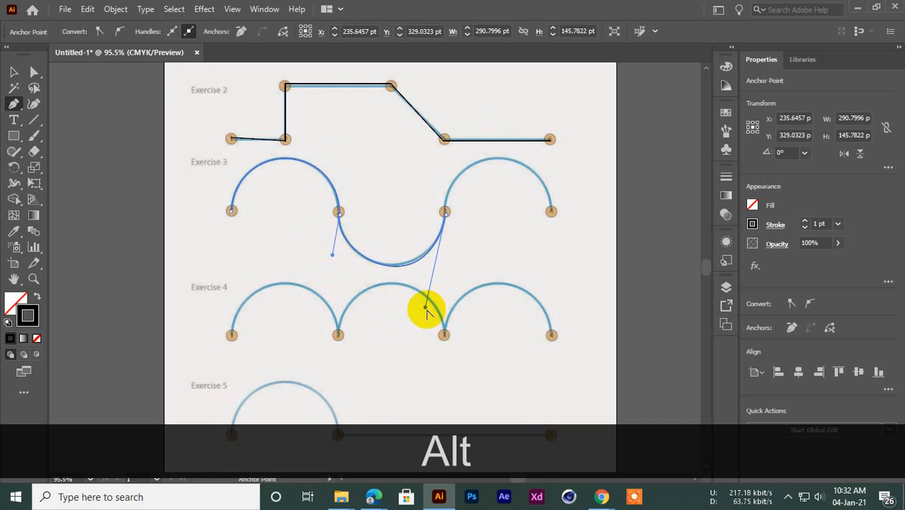
{"action": "left_click_drag", "start_coordinate": [426, 309], "coordinate": [422, 300]}
{"action": "left_click_drag", "start_coordinate": [332, 256], "coordinate": [332, 261]}
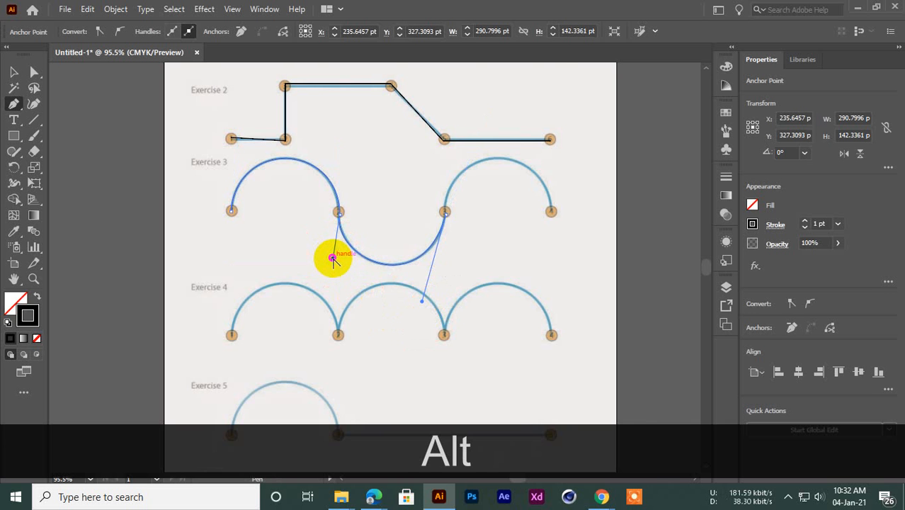
Step: Nudge the anchor at point 3 of Exercise 3 upward and fine-tune both handles of the downward arc
{"action": "scroll", "coordinate": [430, 259], "scroll_direction": "up", "scroll_amount": 3}
{"action": "left_click", "coordinate": [432, 303], "text": "ctrl"}
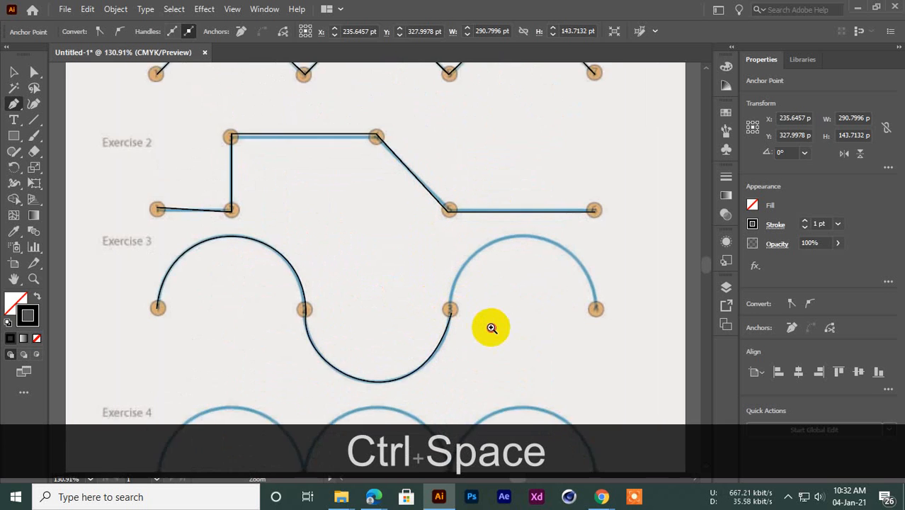
{"action": "left_click", "coordinate": [491, 327], "text": "ctrl"}
{"action": "scroll", "coordinate": [481, 298], "scroll_direction": "down", "scroll_amount": 2}
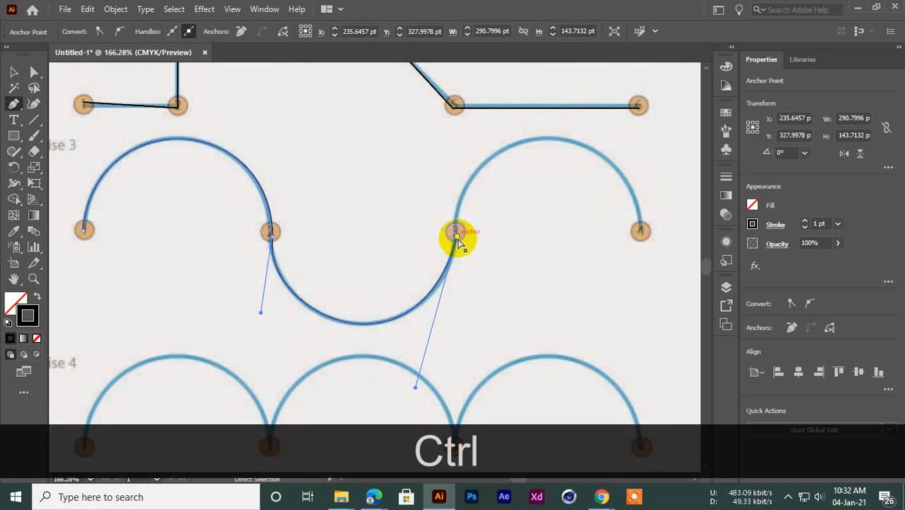
{"action": "mouse_move", "coordinate": [457, 237]}
{"action": "left_mouse_down"}
{"action": "mouse_move", "coordinate": [460, 230]}
{"action": "mouse_move", "coordinate": [379, 186]}
{"action": "mouse_move", "coordinate": [490, 244]}
{"action": "mouse_move", "coordinate": [457, 235]}
{"action": "left_mouse_up"}
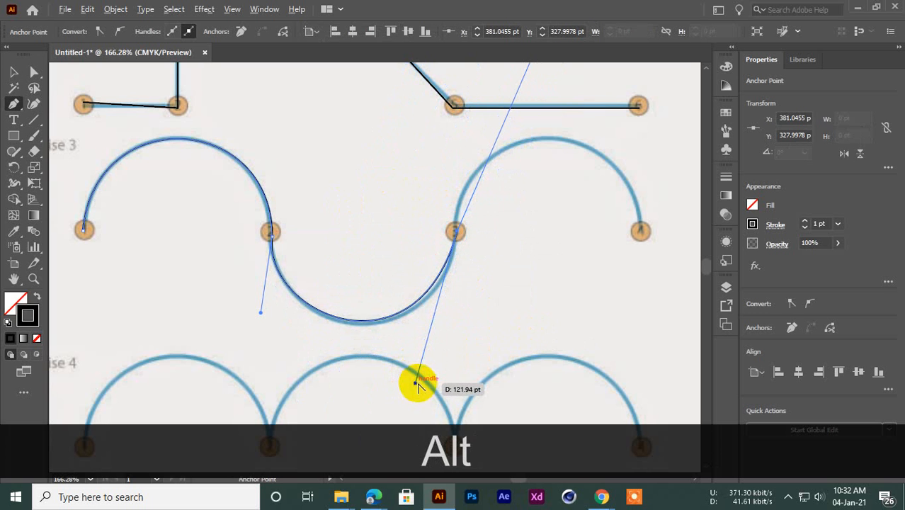
{"action": "left_click_drag", "start_coordinate": [415, 384], "coordinate": [420, 386]}
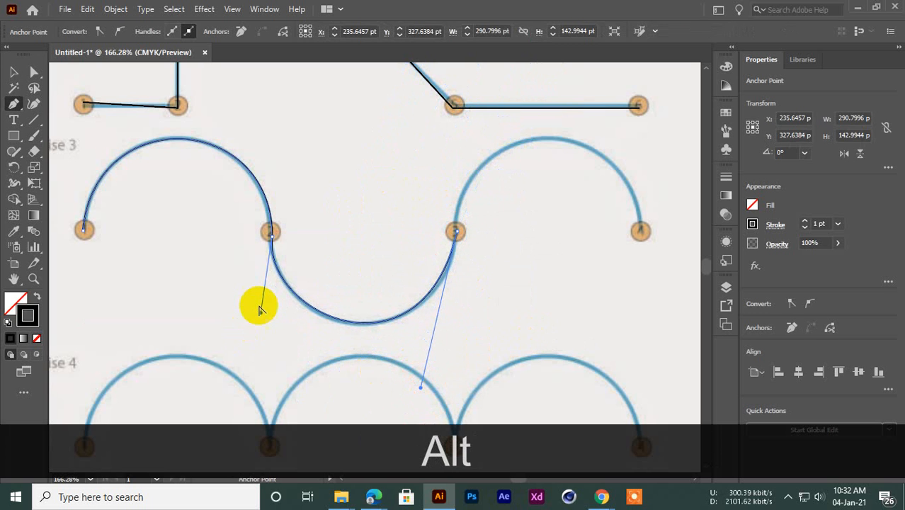
{"action": "left_click_drag", "start_coordinate": [261, 312], "coordinate": [263, 317]}
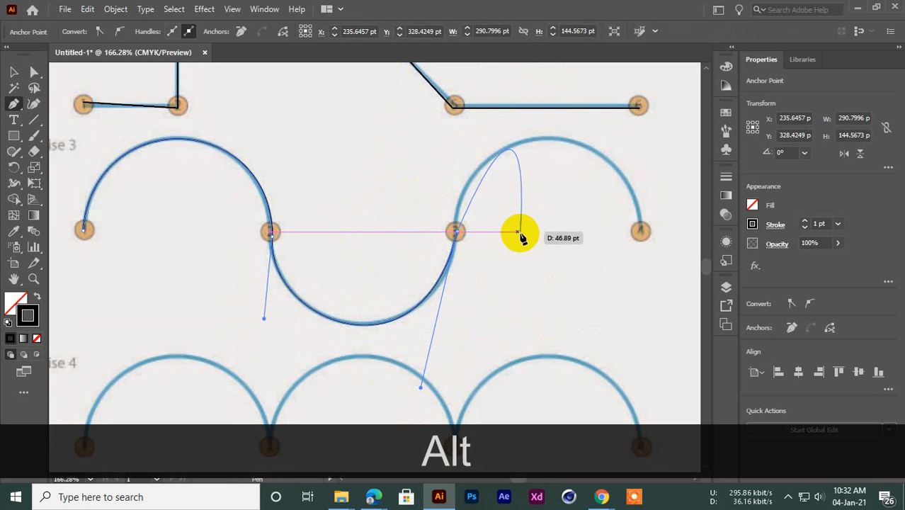
{"action": "key", "text": "ctrl"}
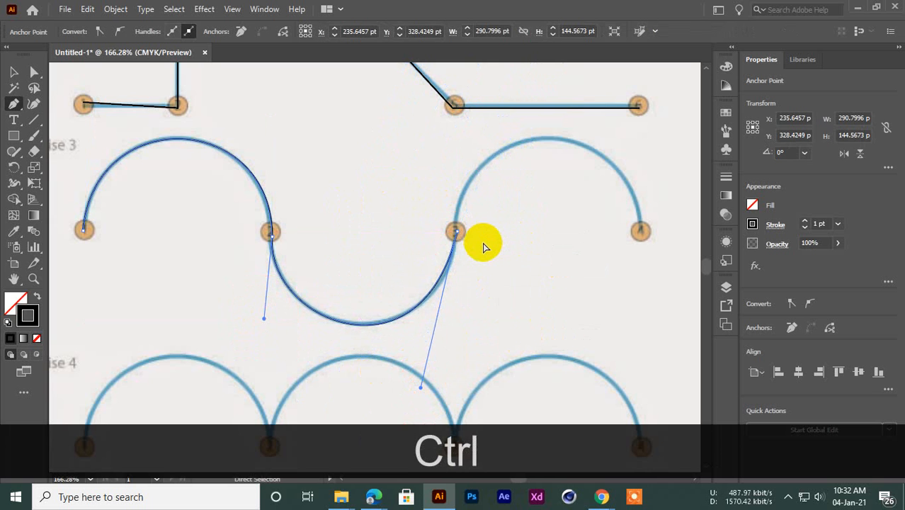
{"action": "left_click_drag", "start_coordinate": [455, 232], "coordinate": [455, 256]}
{"action": "key", "text": "alt"}
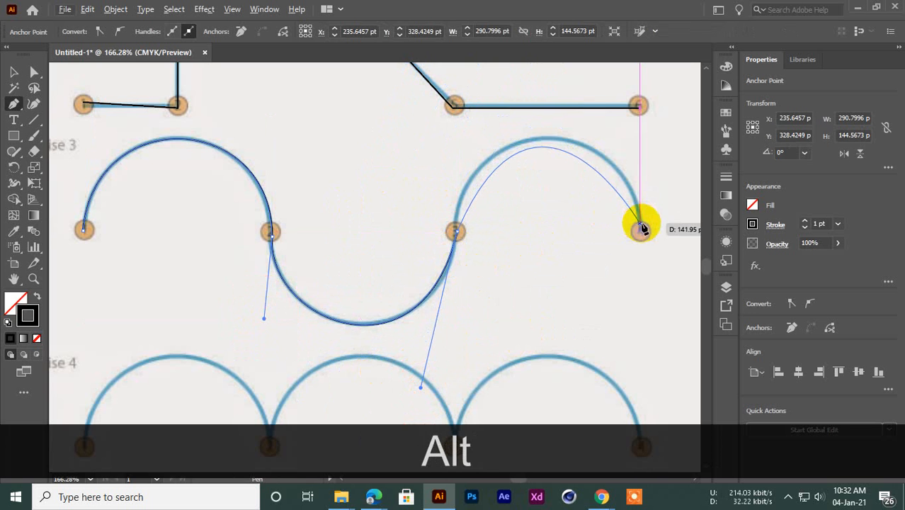
Step: Extend the Exercise 3 path to point 4, shape its handles to follow the last template arch, and end the path
{"action": "left_click_drag", "start_coordinate": [641, 228], "coordinate": [592, 327]}
{"action": "key", "text": "space"}
{"action": "left_click_drag", "start_coordinate": [539, 202], "coordinate": [544, 298]}
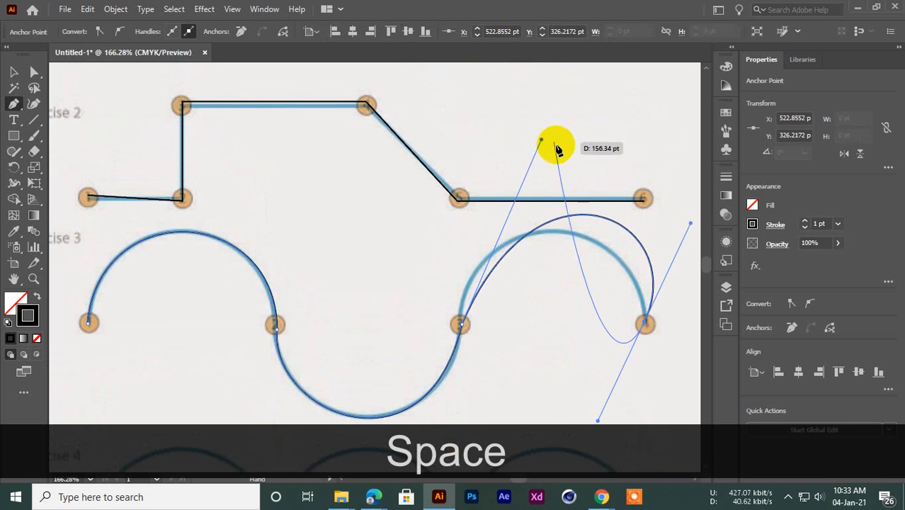
{"action": "key", "text": "alt"}
{"action": "left_click_drag", "start_coordinate": [541, 139], "coordinate": [457, 189]}
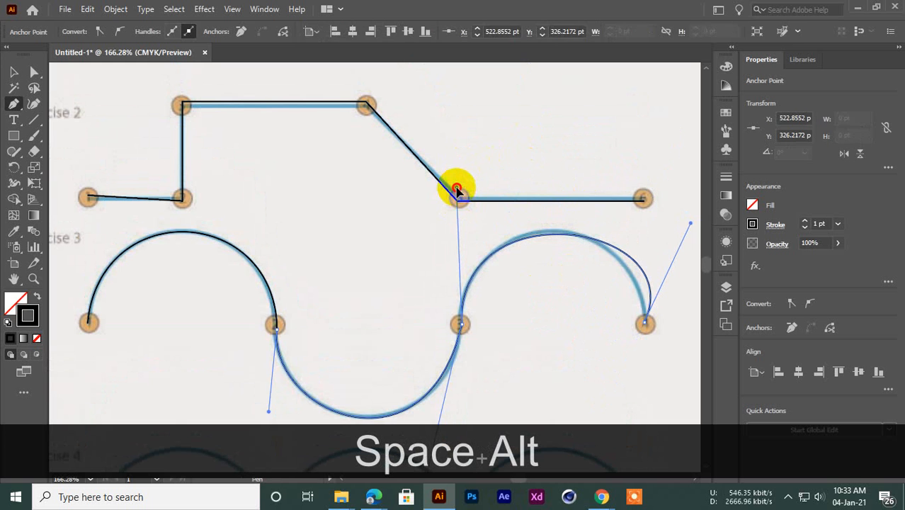
{"action": "left_click_drag", "start_coordinate": [688, 223], "coordinate": [650, 213]}
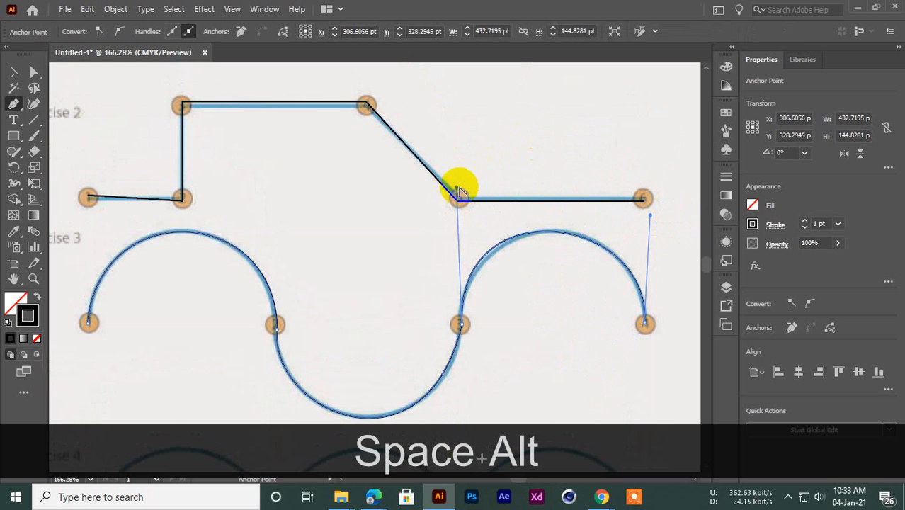
{"action": "left_click_drag", "start_coordinate": [460, 187], "coordinate": [471, 189]}
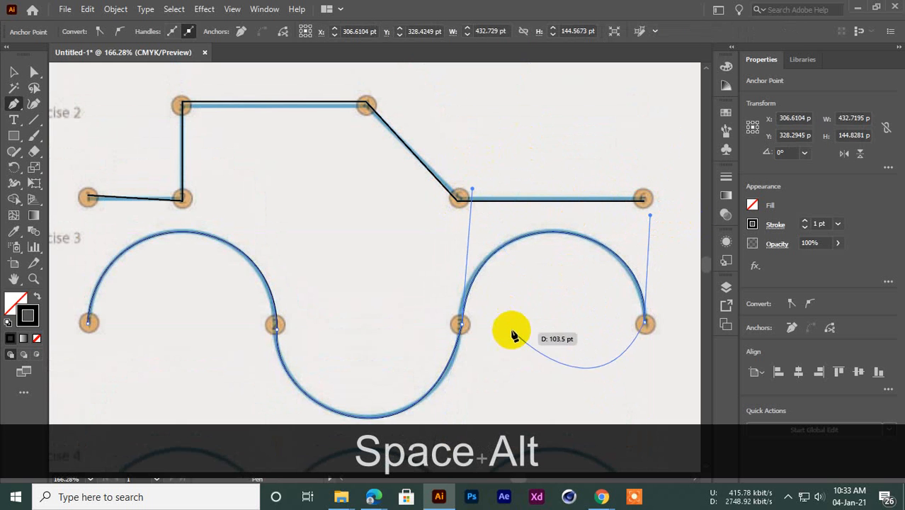
{"action": "scroll", "coordinate": [513, 336], "scroll_direction": "down", "scroll_amount": 3}
{"action": "key", "text": "Escape"}
{"action": "scroll", "coordinate": [446, 320], "scroll_direction": "down", "scroll_amount": 5}
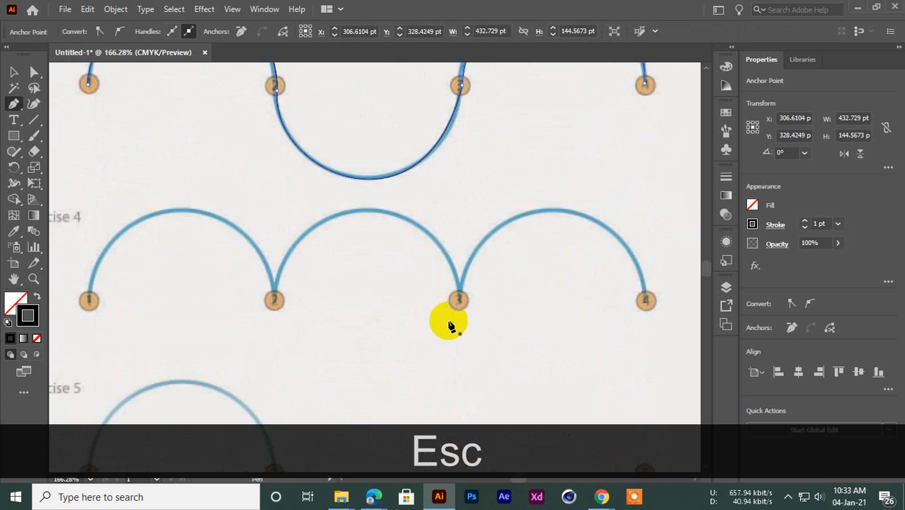
{"action": "key", "text": "ctrl+space"}
{"action": "left_click_drag", "start_coordinate": [449, 324], "coordinate": [422, 312]}
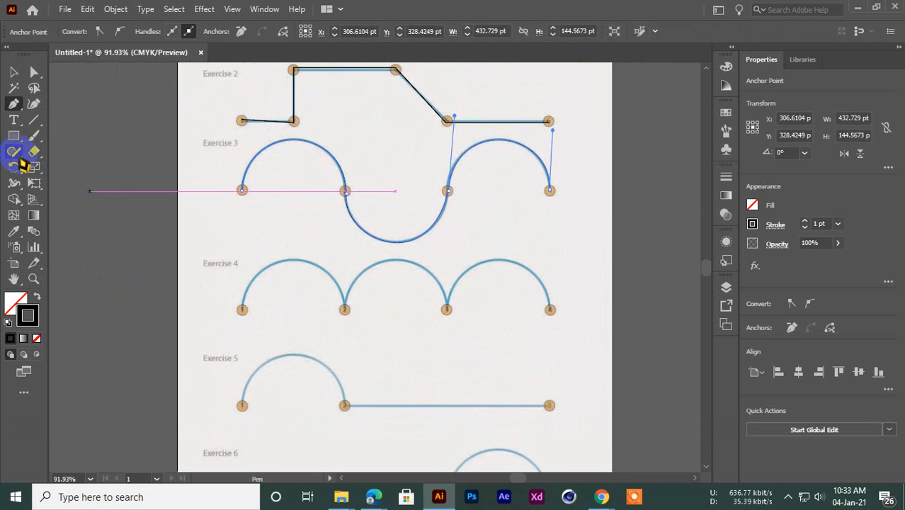
{"action": "scroll", "coordinate": [254, 347], "scroll_direction": "down", "scroll_amount": 1}
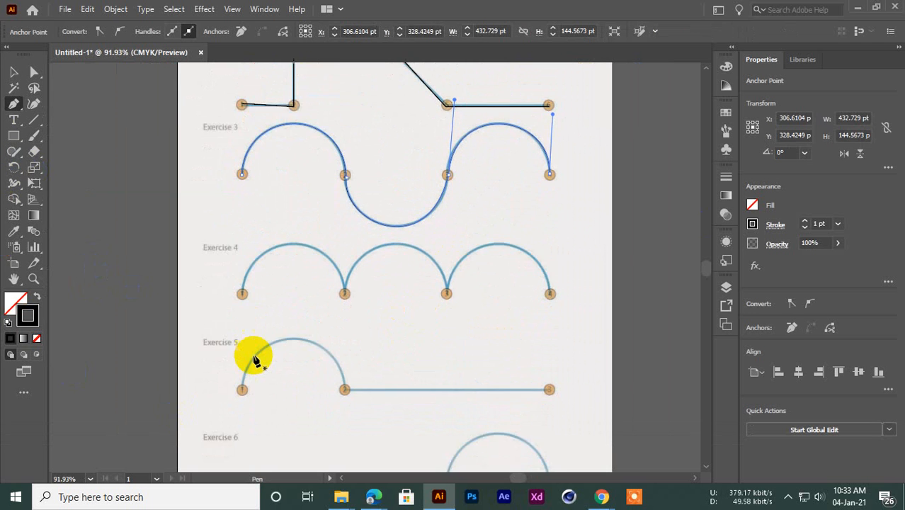
{"action": "scroll", "coordinate": [256, 361], "scroll_direction": "up", "scroll_amount": 3}
{"action": "scroll", "coordinate": [256, 364], "scroll_direction": "down", "scroll_amount": 4}
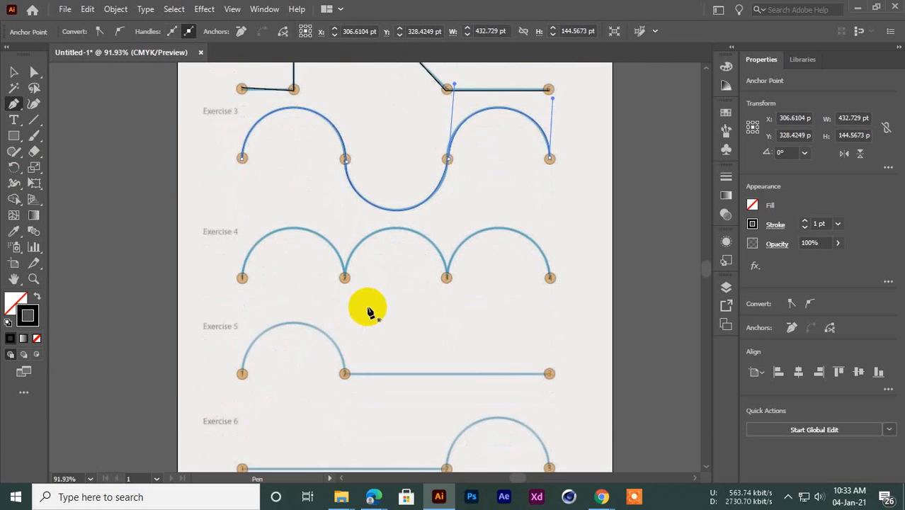
{"action": "key", "text": "ctrl+space"}
{"action": "left_click", "coordinate": [360, 302]}
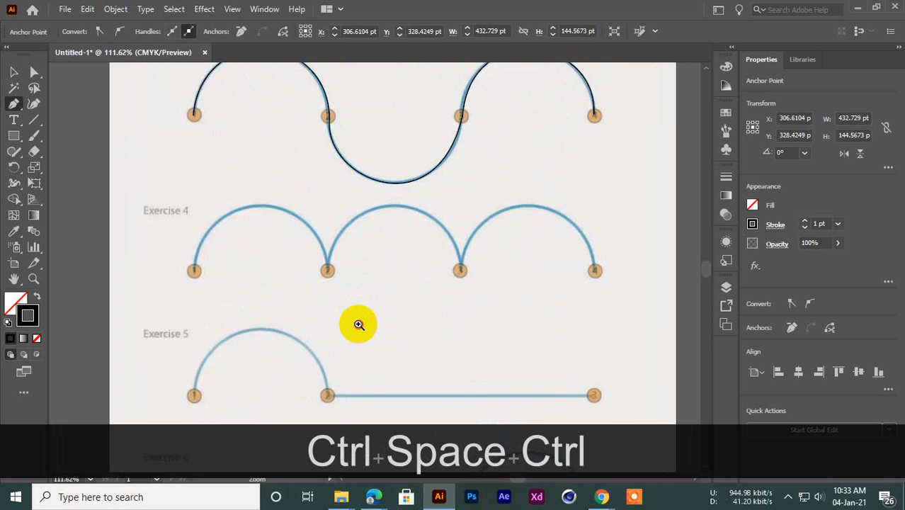
{"action": "left_click_drag", "start_coordinate": [357, 323], "coordinate": [336, 341]}
{"action": "key", "text": "ctrl+space"}
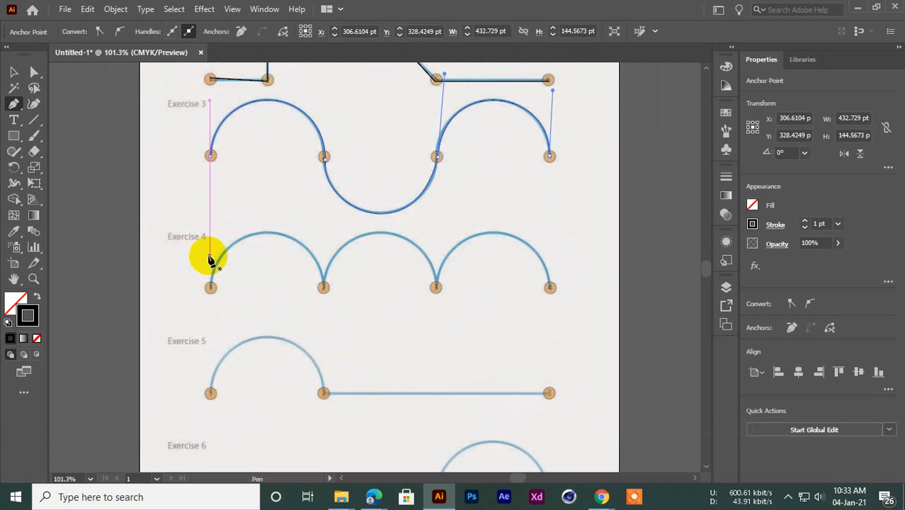
Step: Check the participants of the Google Meet call in Chrome and return to the Illustrator drawing
{"action": "mouse_move", "coordinate": [601, 496]}
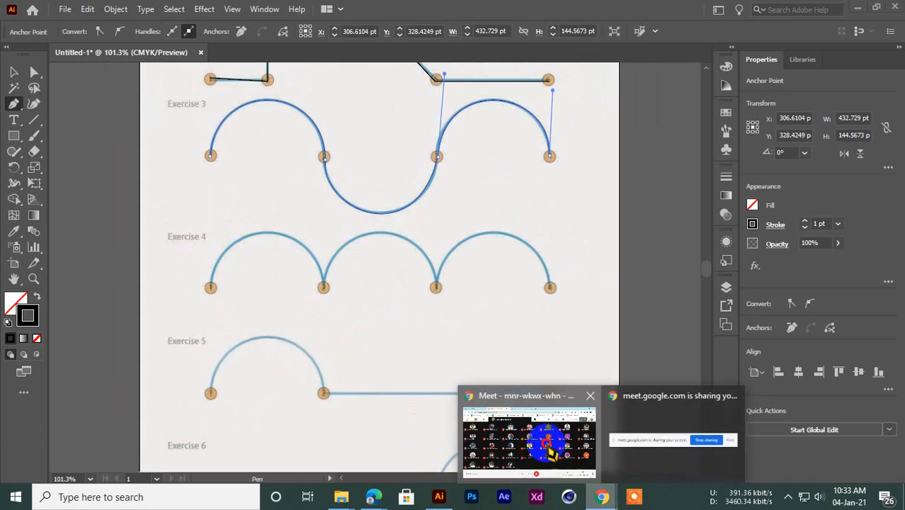
{"action": "left_click", "coordinate": [552, 396]}
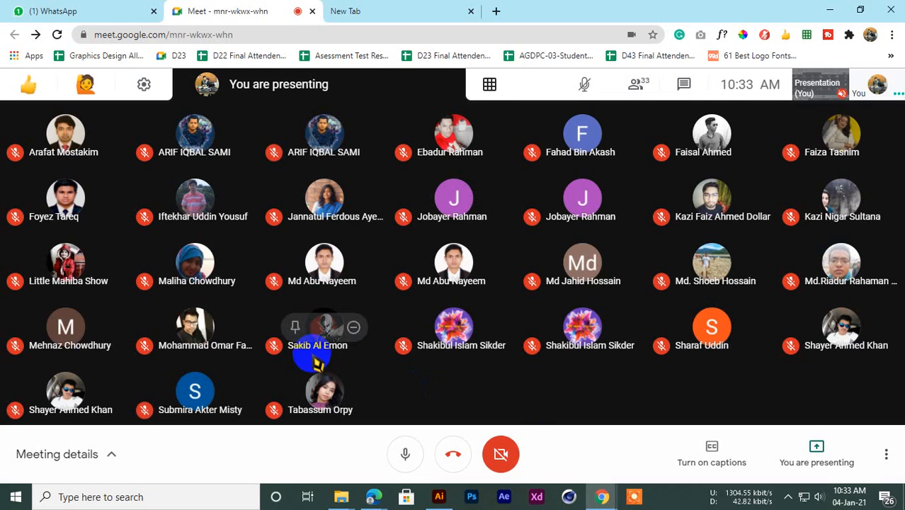
{"action": "left_click", "coordinate": [826, 10]}
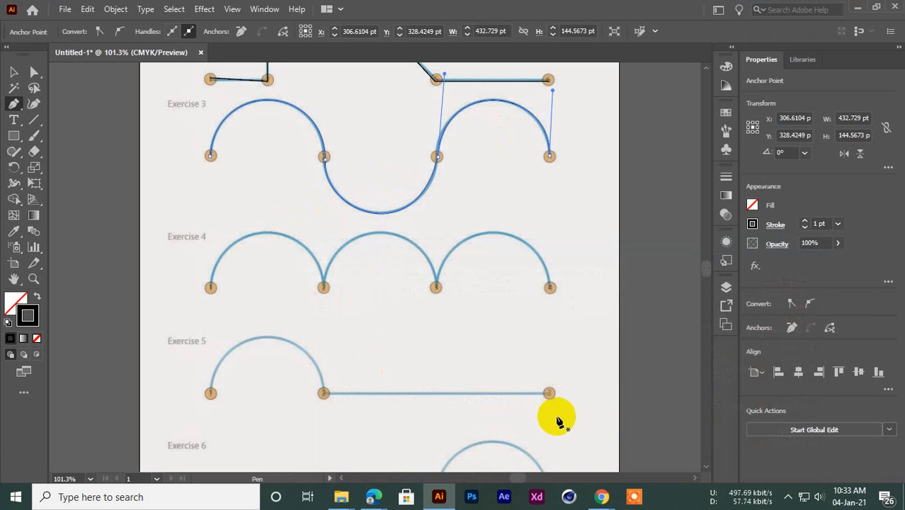
{"action": "mouse_move", "coordinate": [601, 494]}
{"action": "left_click", "coordinate": [538, 450]}
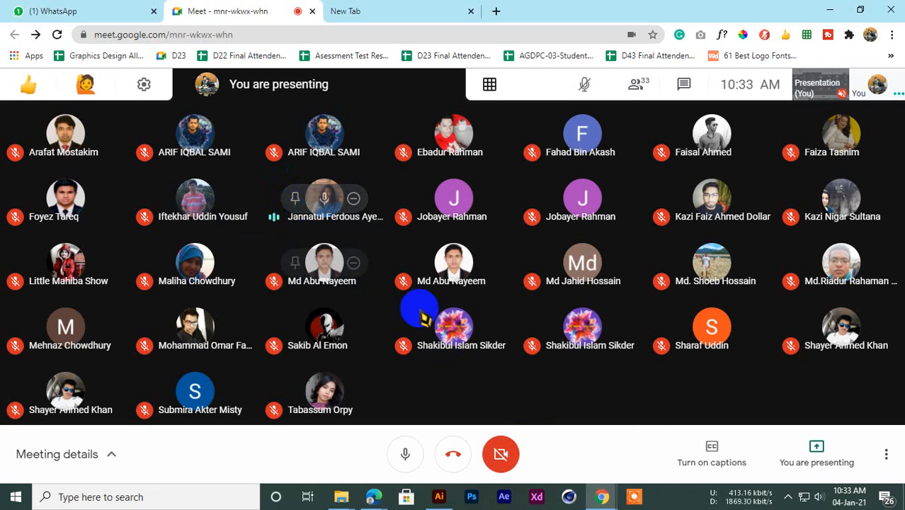
{"action": "left_click", "coordinate": [438, 496]}
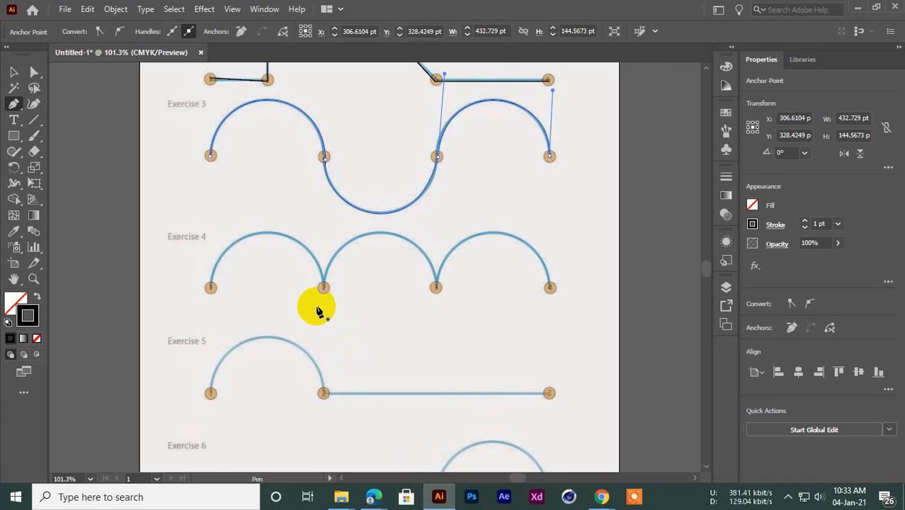
{"action": "scroll", "coordinate": [317, 310], "scroll_direction": "down", "scroll_amount": 1}
{"action": "scroll", "coordinate": [317, 310], "scroll_direction": "up", "scroll_amount": 1}
{"action": "scroll", "coordinate": [317, 310], "scroll_direction": "up", "scroll_amount": 1}
{"action": "scroll", "coordinate": [317, 310], "scroll_direction": "down", "scroll_amount": 1}
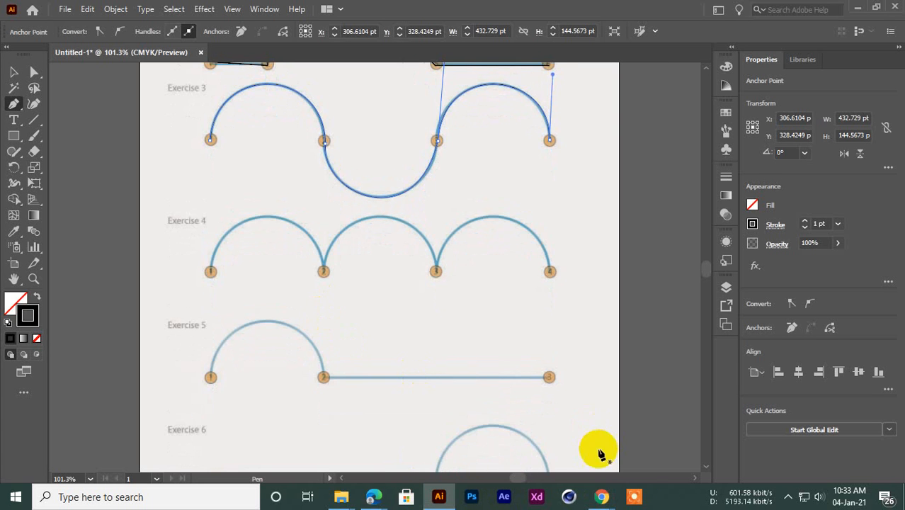
{"action": "mouse_move", "coordinate": [601, 496]}
{"action": "left_click", "coordinate": [530, 433]}
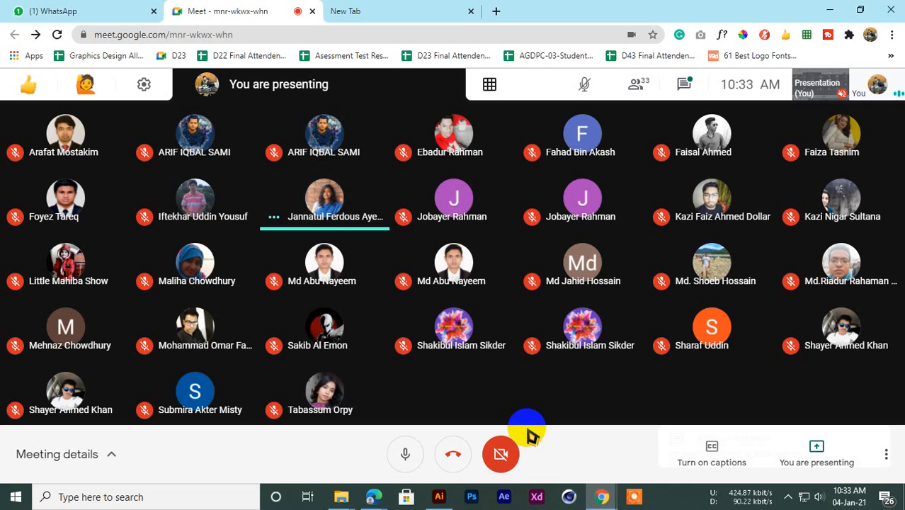
{"action": "left_click", "coordinate": [829, 10]}
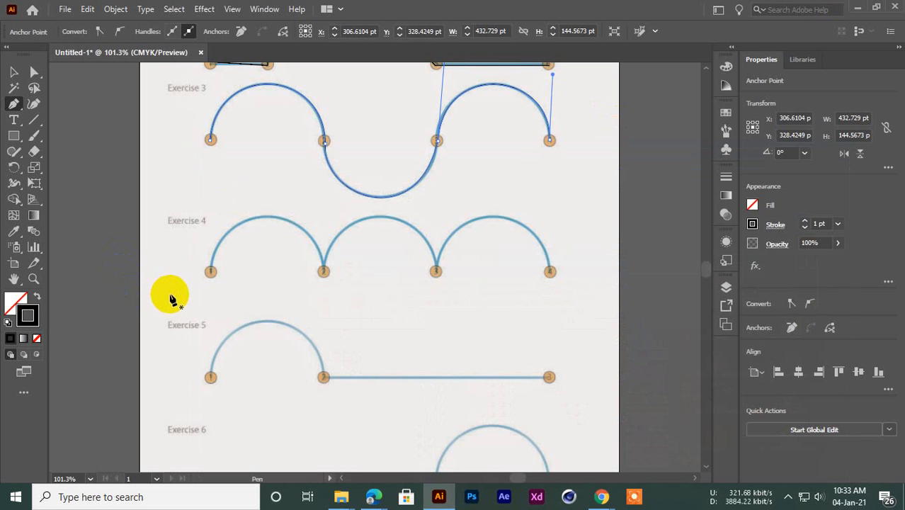
{"action": "scroll", "coordinate": [262, 182], "scroll_direction": "up", "scroll_amount": 3}
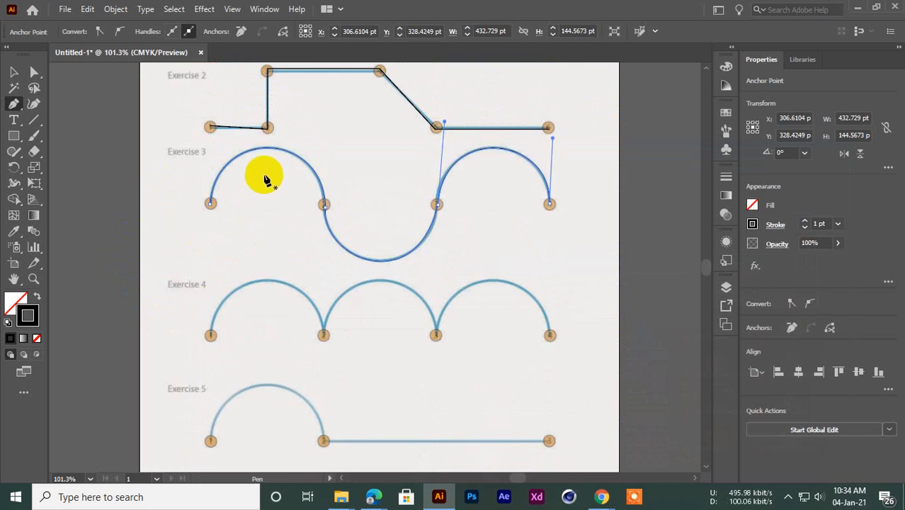
{"action": "scroll", "coordinate": [258, 175], "scroll_direction": "down", "scroll_amount": 2}
{"action": "scroll", "coordinate": [259, 175], "scroll_direction": "up", "scroll_amount": 3}
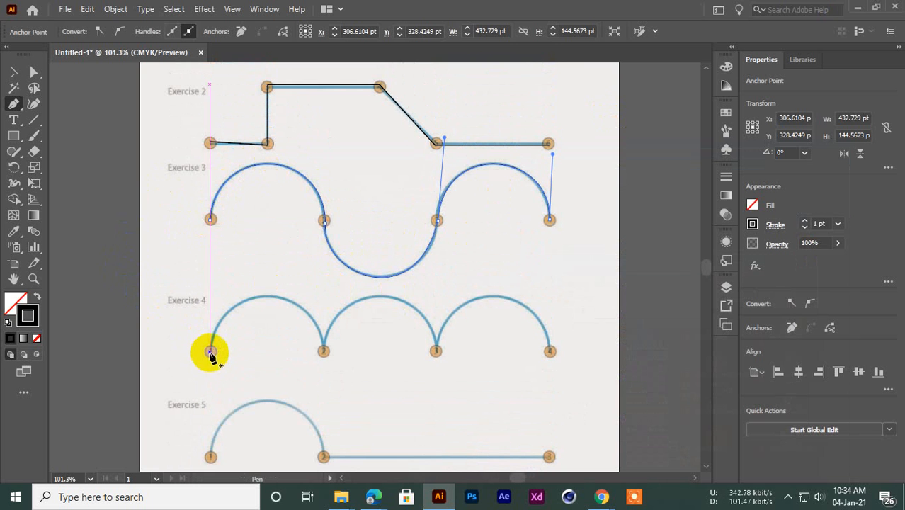
{"action": "left_click", "coordinate": [211, 352]}
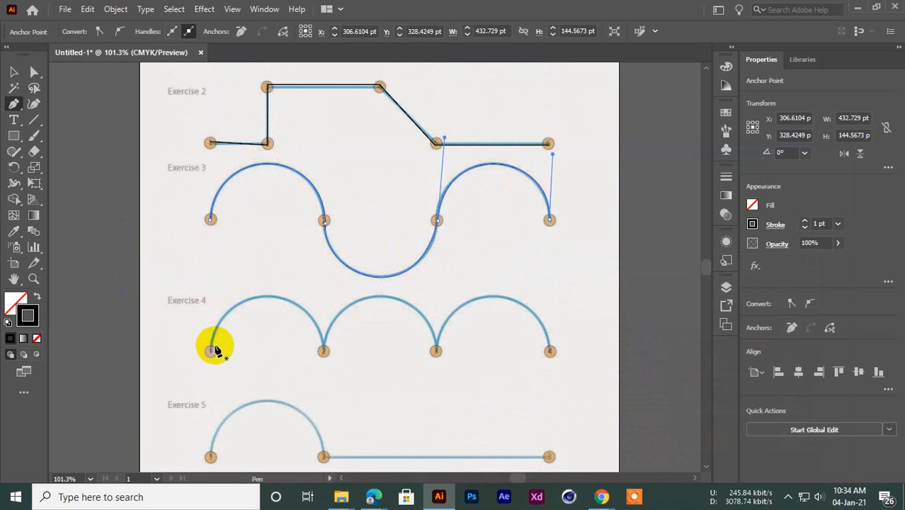
{"action": "scroll", "coordinate": [217, 350], "scroll_direction": "down", "scroll_amount": 1}
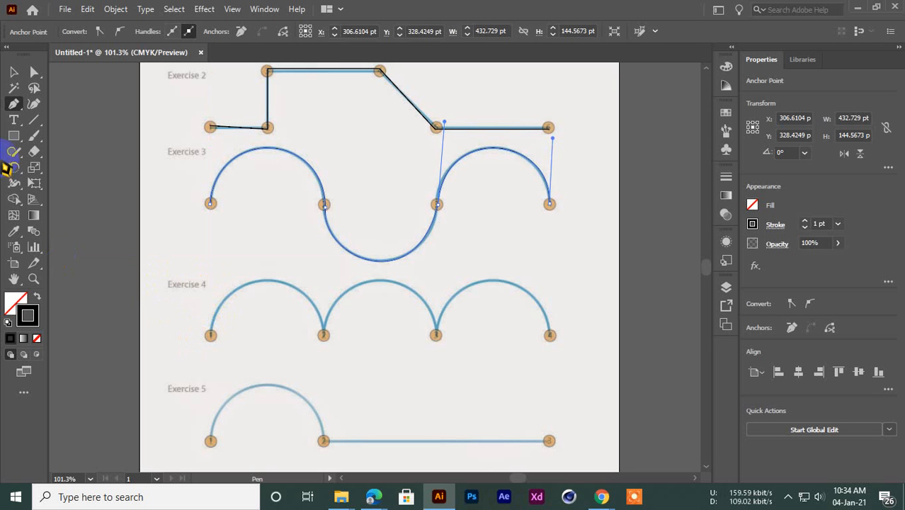
Step: Trace the first Exercise 4 arch from point 1 to point 2 with the Pen tool, adjusting both handles to follow the template
{"action": "left_click_drag", "start_coordinate": [13, 103], "coordinate": [62, 110]}
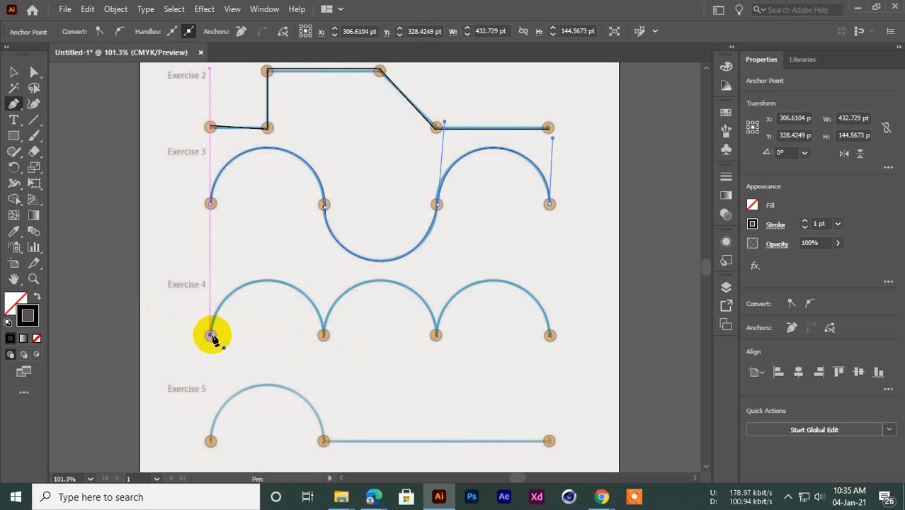
{"action": "left_click_drag", "start_coordinate": [210, 336], "coordinate": [191, 235]}
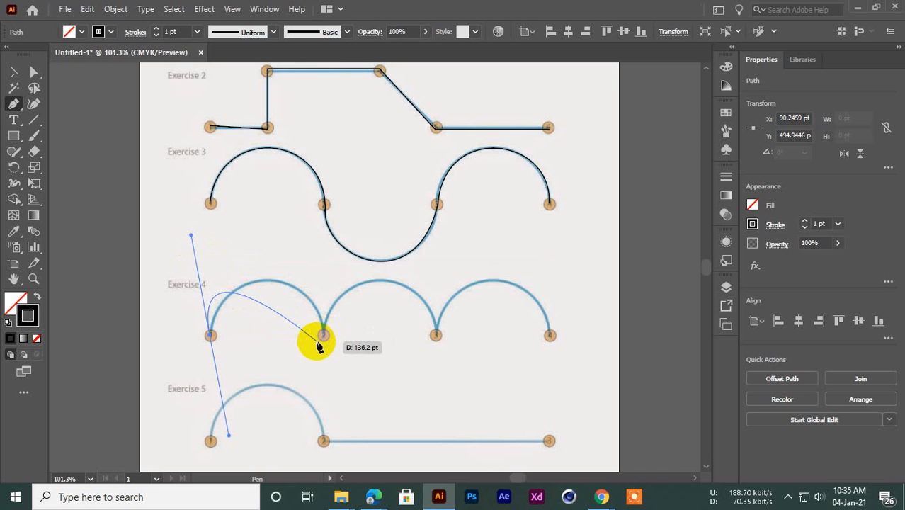
{"action": "left_click_drag", "start_coordinate": [322, 335], "coordinate": [323, 417]}
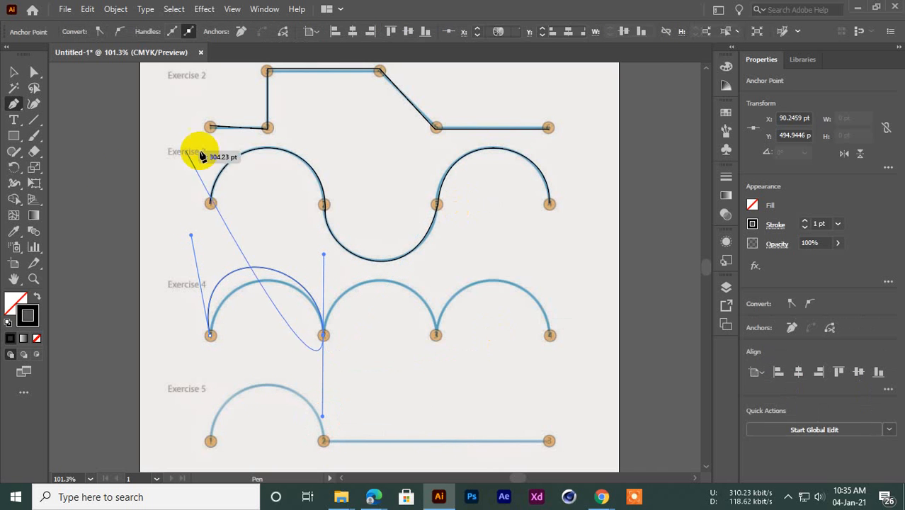
{"action": "key", "text": "alt"}
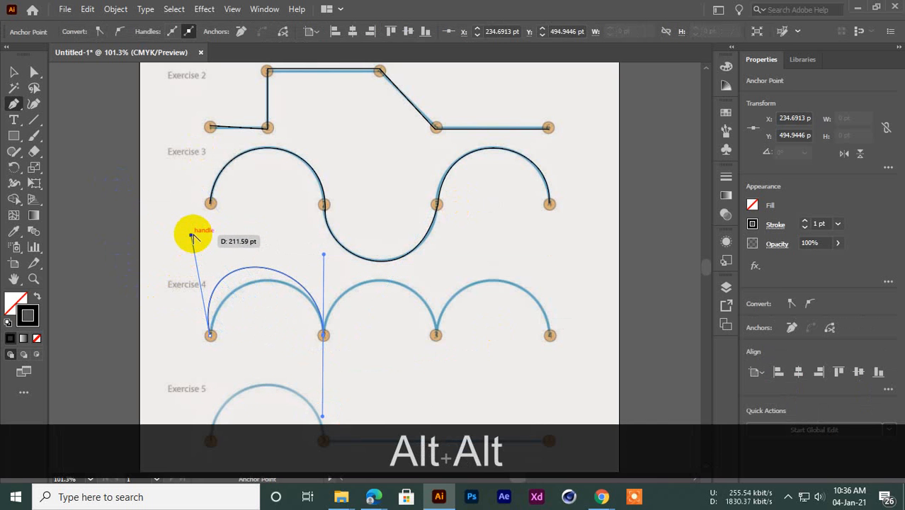
{"action": "left_click_drag", "start_coordinate": [191, 236], "coordinate": [215, 262]}
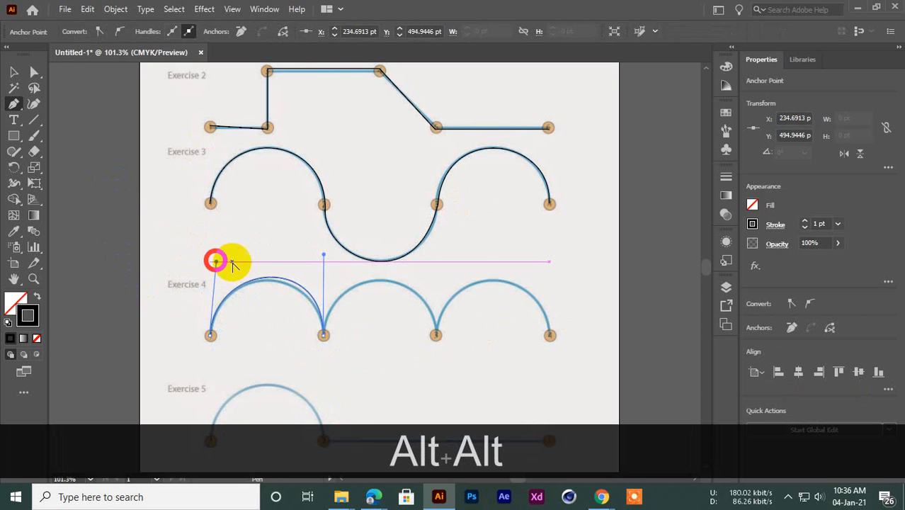
{"action": "left_click", "coordinate": [318, 263], "text": "alt"}
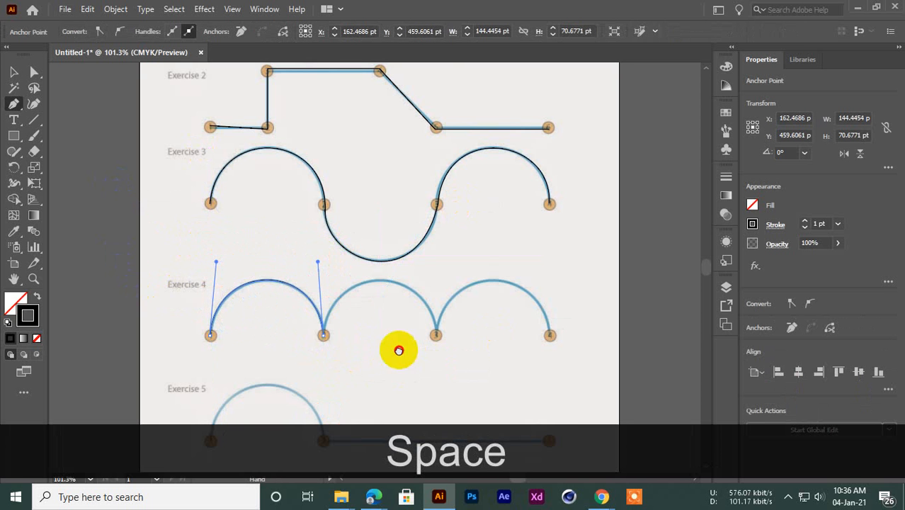
{"action": "left_click_drag", "start_coordinate": [398, 349], "coordinate": [335, 327]}
{"action": "left_click", "coordinate": [277, 322], "text": "ctrl+alt"}
{"action": "left_click", "coordinate": [324, 333], "text": "ctrl"}
{"action": "left_click", "coordinate": [324, 332], "text": "ctrl+alt"}
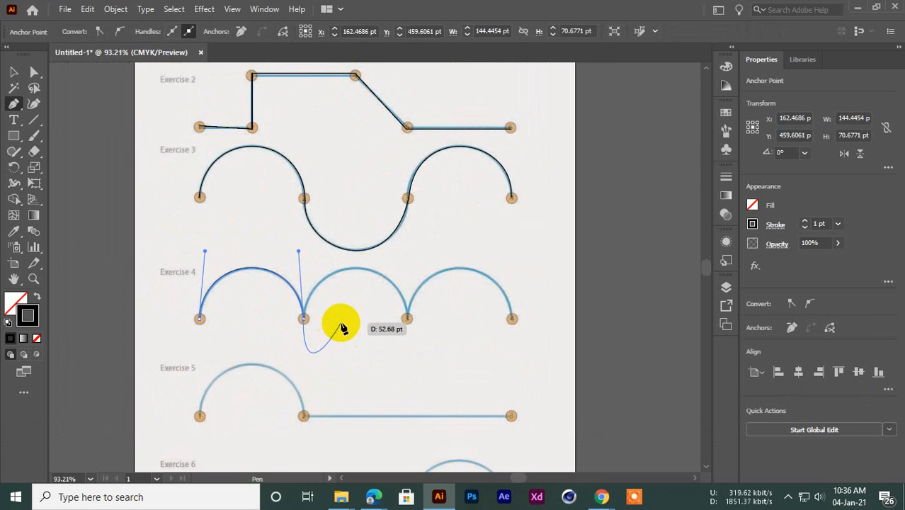
{"action": "left_click_drag", "start_coordinate": [341, 328], "coordinate": [297, 362]}
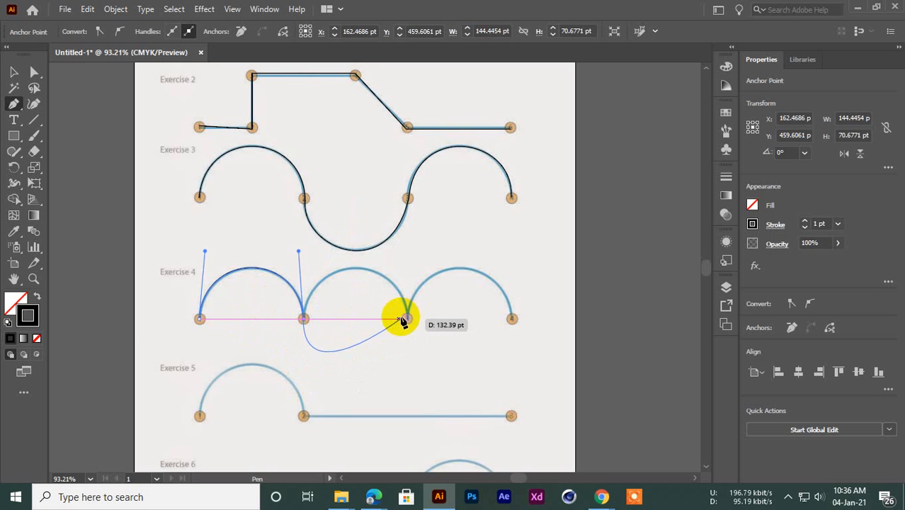
{"action": "key", "text": "ctrl+space"}
{"action": "left_click_drag", "start_coordinate": [378, 303], "coordinate": [369, 327]}
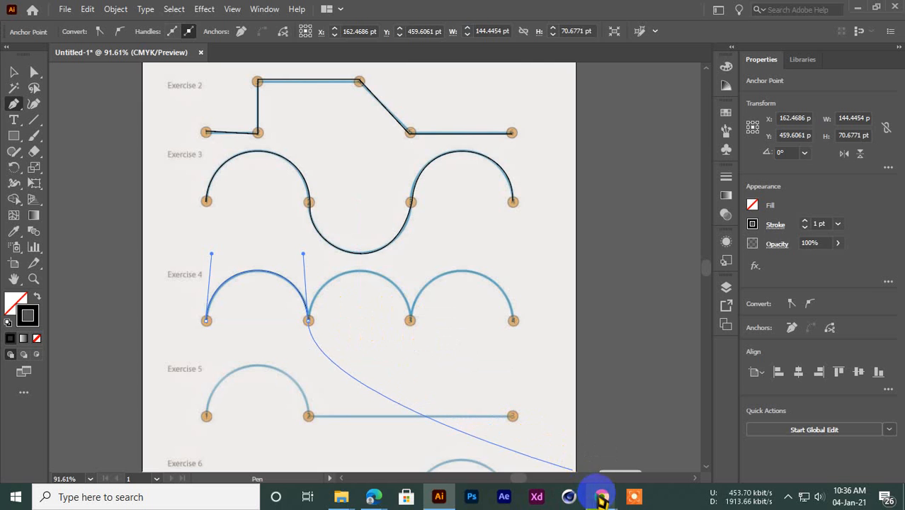
Step: Check the participants of the Google Meet call in Chrome and return to the Illustrator drawing
{"action": "mouse_move", "coordinate": [601, 496]}
{"action": "left_click", "coordinate": [524, 396]}
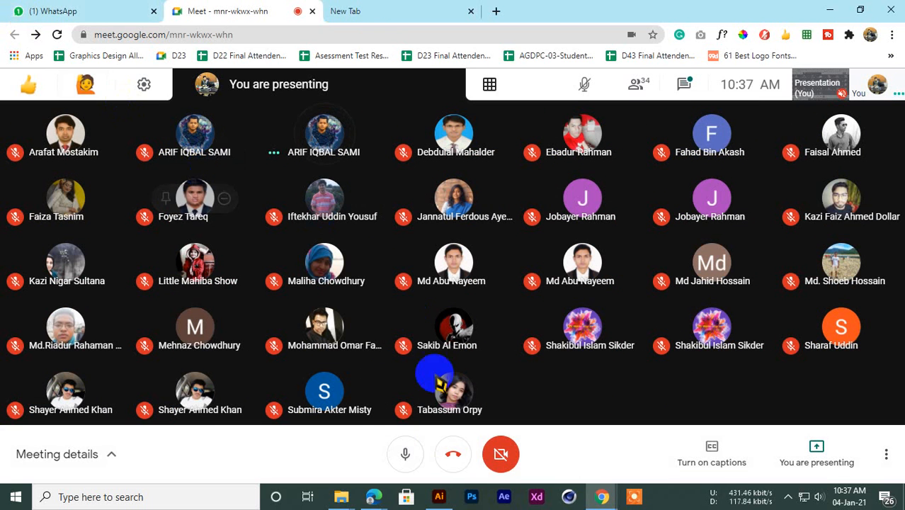
{"action": "left_click", "coordinate": [438, 496]}
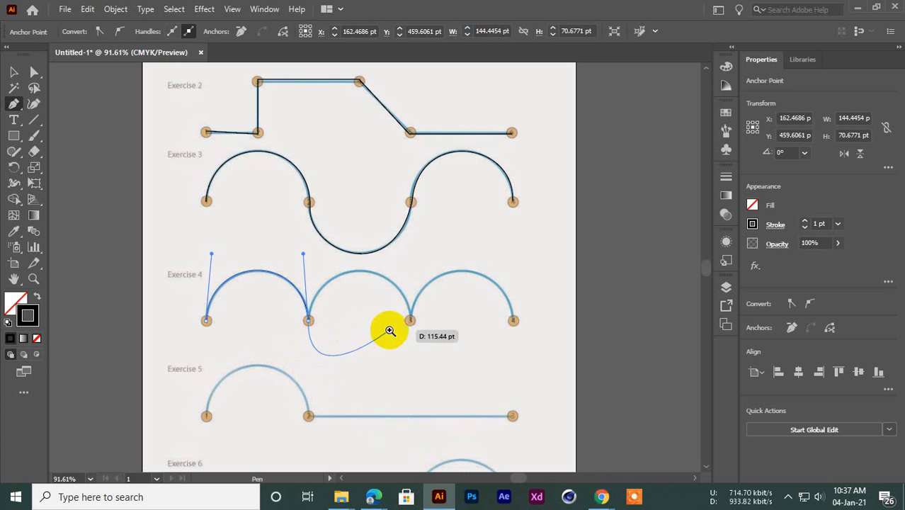
{"action": "key", "text": "ctrl+space"}
{"action": "left_click_drag", "start_coordinate": [384, 327], "coordinate": [359, 336]}
{"action": "mouse_move", "coordinate": [601, 496]}
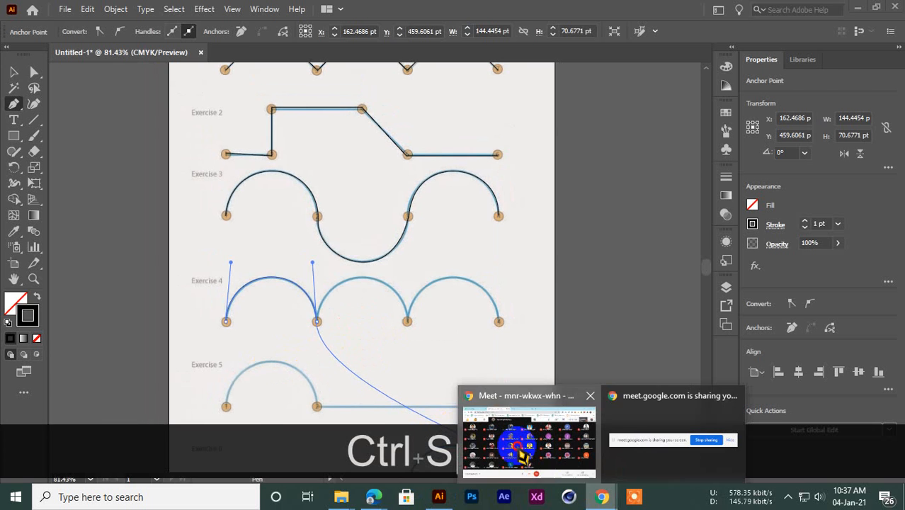
{"action": "left_click", "coordinate": [526, 428]}
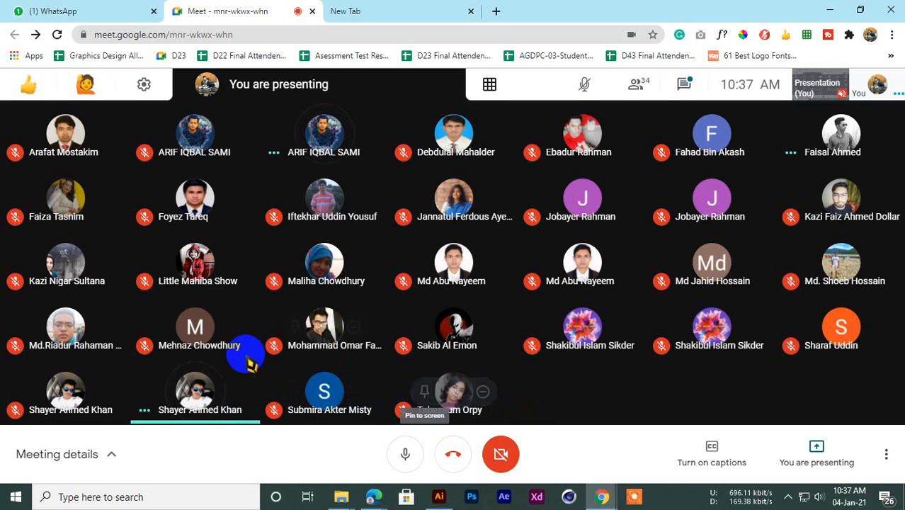
{"action": "left_click", "coordinate": [439, 496]}
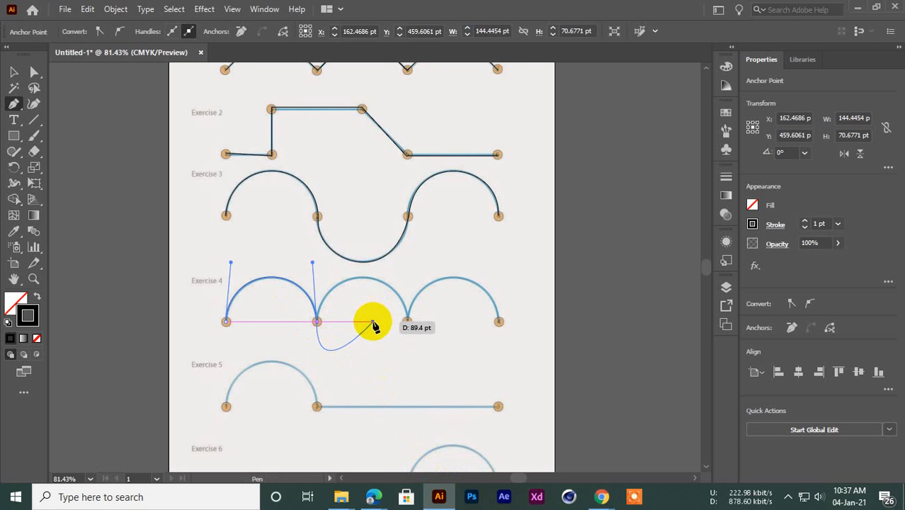
Step: Extend the Exercise 4 path from point 2 to a curved anchor at point 3
{"action": "scroll", "coordinate": [399, 334], "scroll_direction": "up", "scroll_amount": 1}
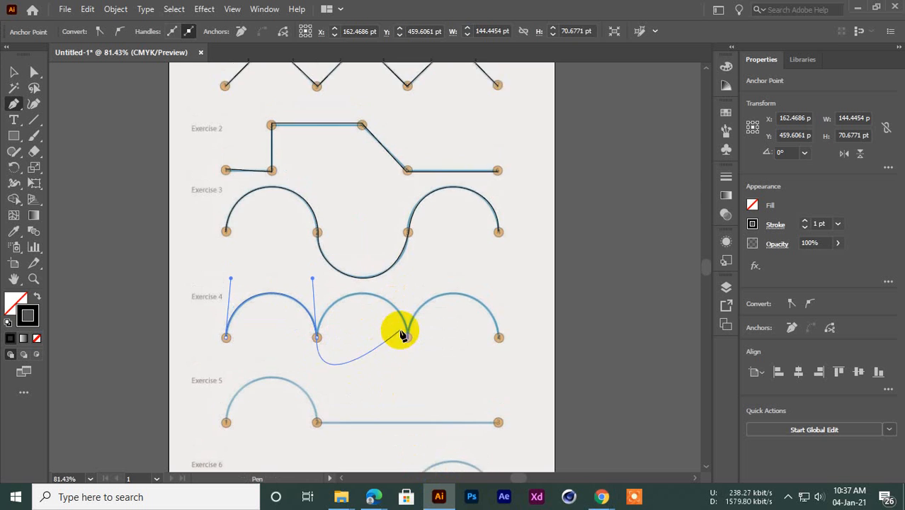
{"action": "key", "text": "space"}
{"action": "left_click", "coordinate": [343, 345], "text": "ctrl"}
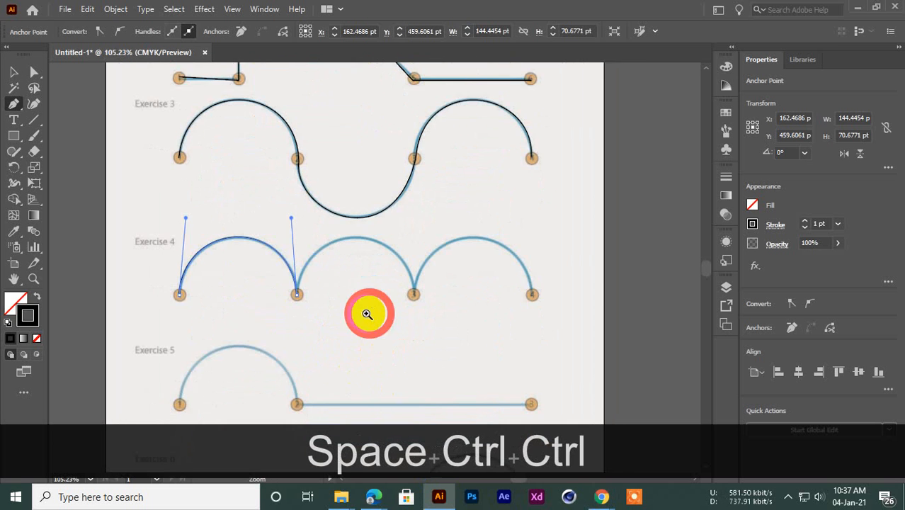
{"action": "left_click_drag", "start_coordinate": [366, 314], "coordinate": [404, 308]}
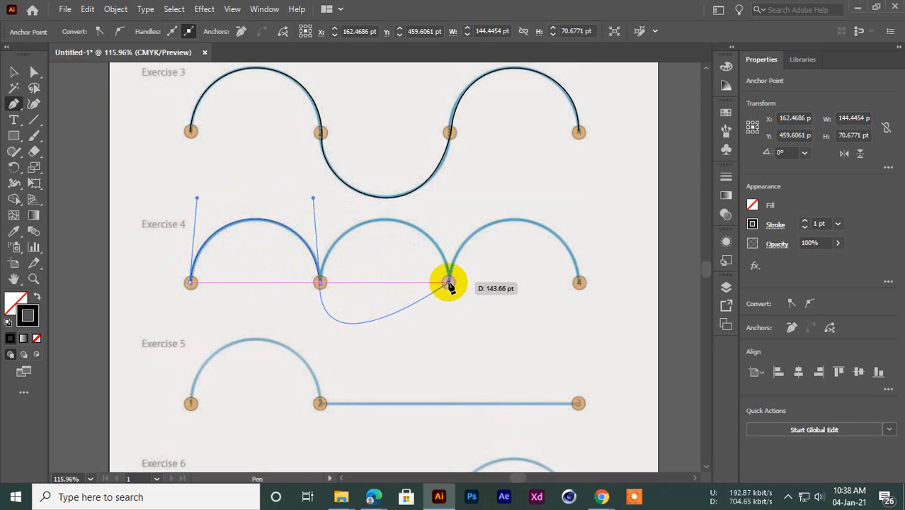
{"action": "left_click_drag", "start_coordinate": [448, 283], "coordinate": [469, 409]}
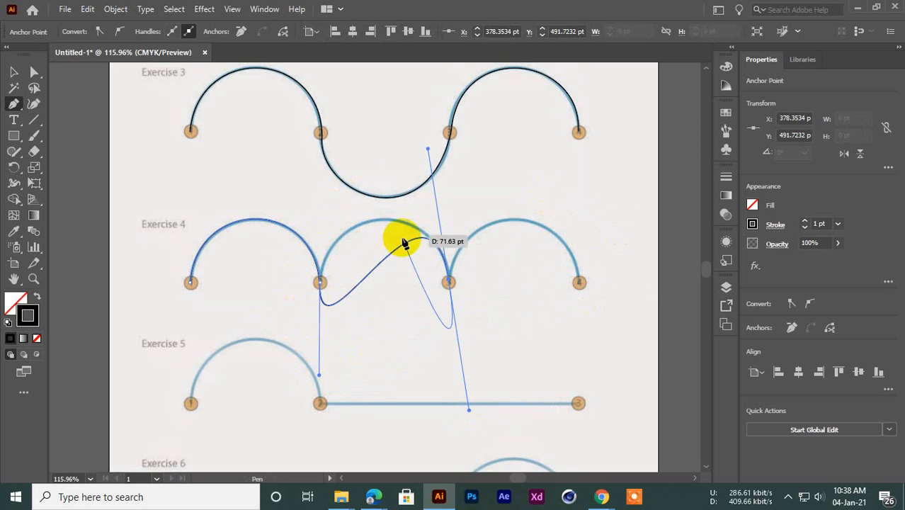
{"action": "left_click_drag", "start_coordinate": [428, 151], "coordinate": [427, 150]}
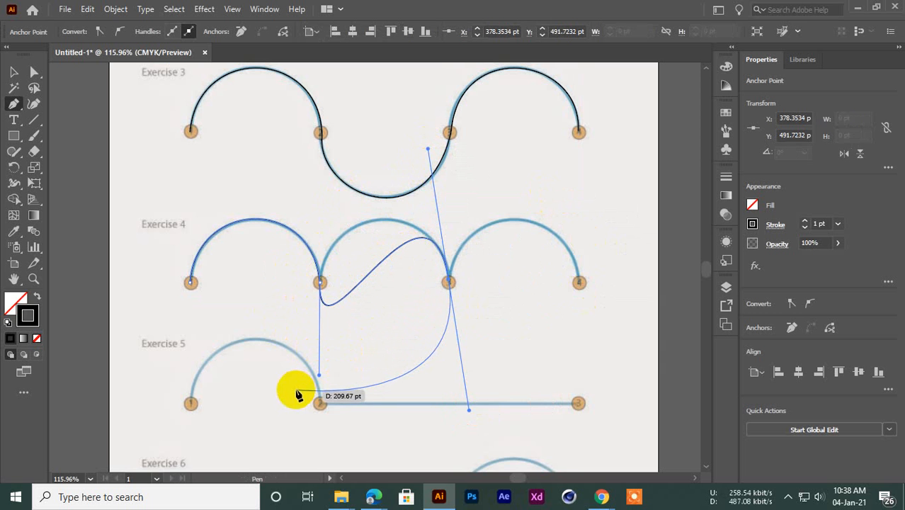
Step: Swing the handle at point 2 upward and fine-tune both handles so the curve follows the middle template arch of Exercise 4
{"action": "key", "text": "alt"}
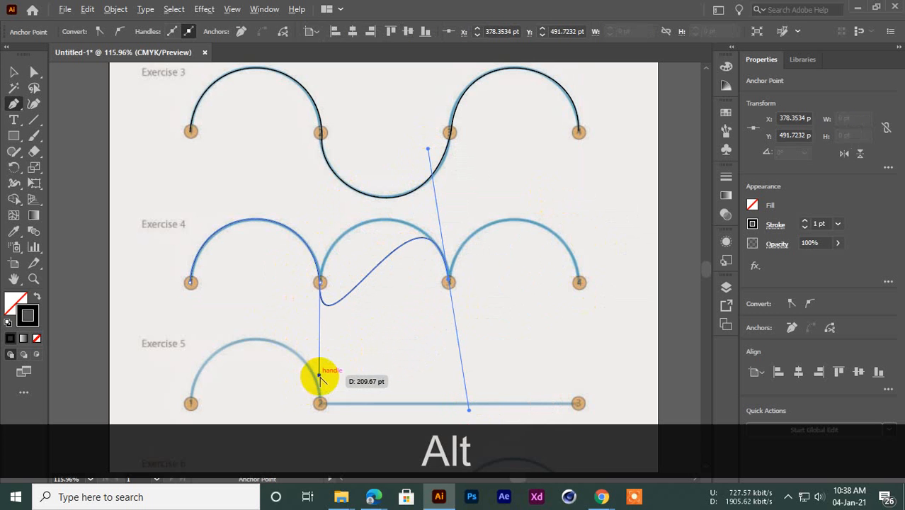
{"action": "left_click_drag", "start_coordinate": [320, 380], "coordinate": [323, 220]}
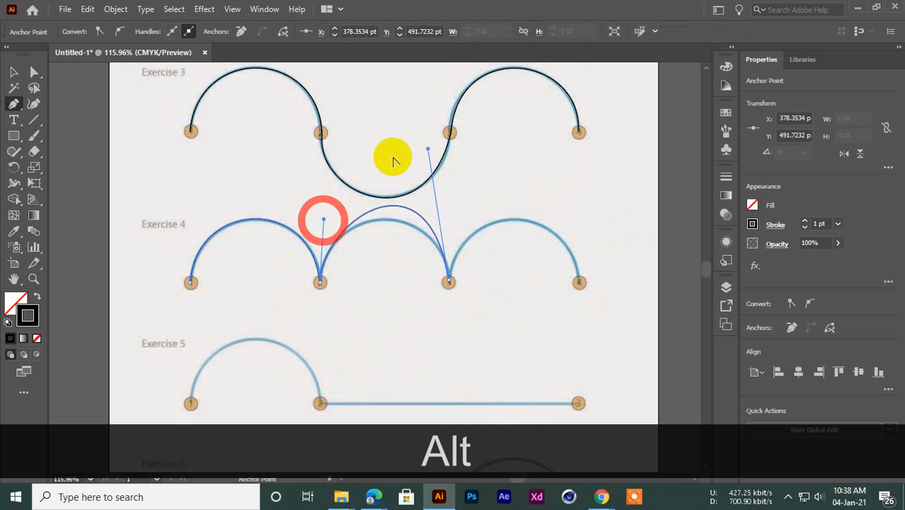
{"action": "left_click_drag", "start_coordinate": [429, 152], "coordinate": [437, 188]}
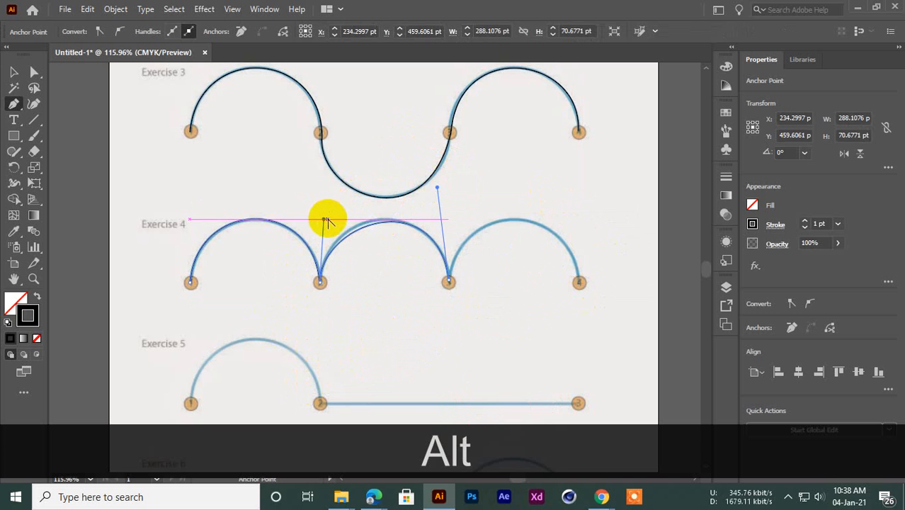
{"action": "left_click_drag", "start_coordinate": [325, 221], "coordinate": [318, 210]}
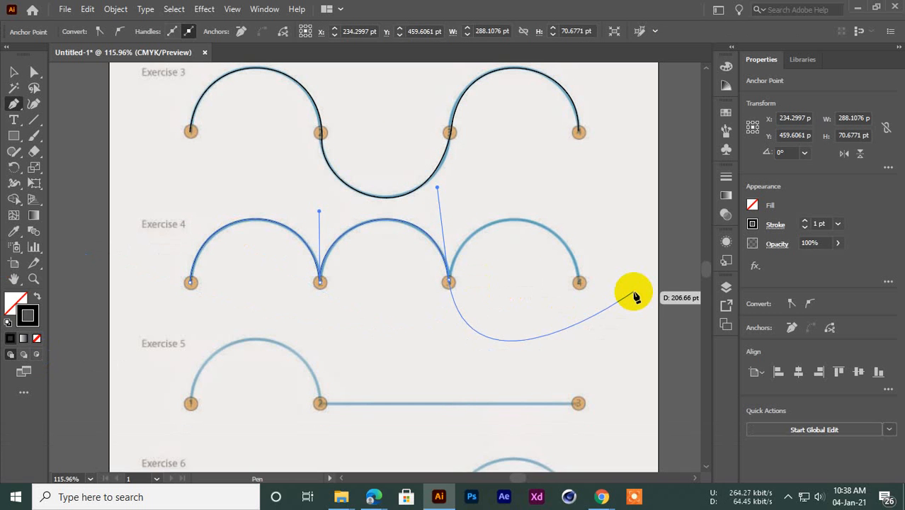
Step: Switch to the Google Meet call in Chrome, look over the participants, and read the meeting chat
{"action": "scroll", "coordinate": [377, 236], "scroll_direction": "down", "scroll_amount": 1}
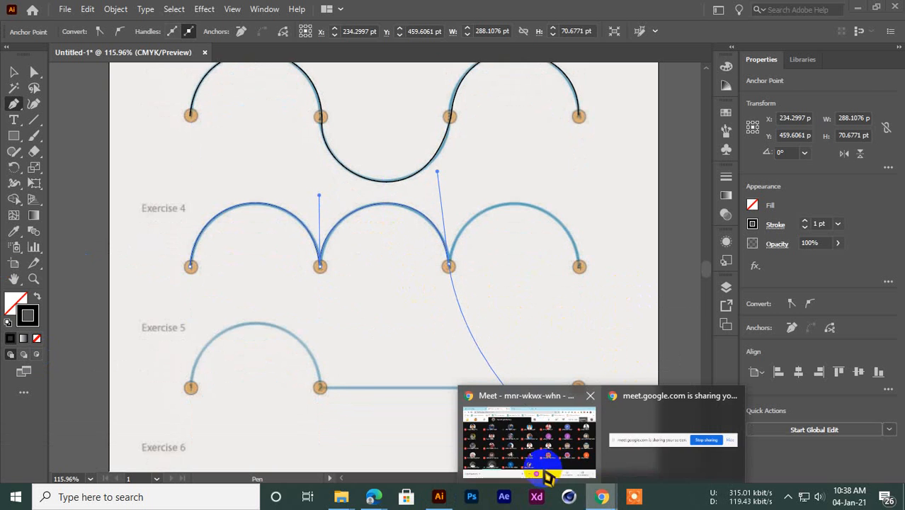
{"action": "left_click", "coordinate": [517, 446]}
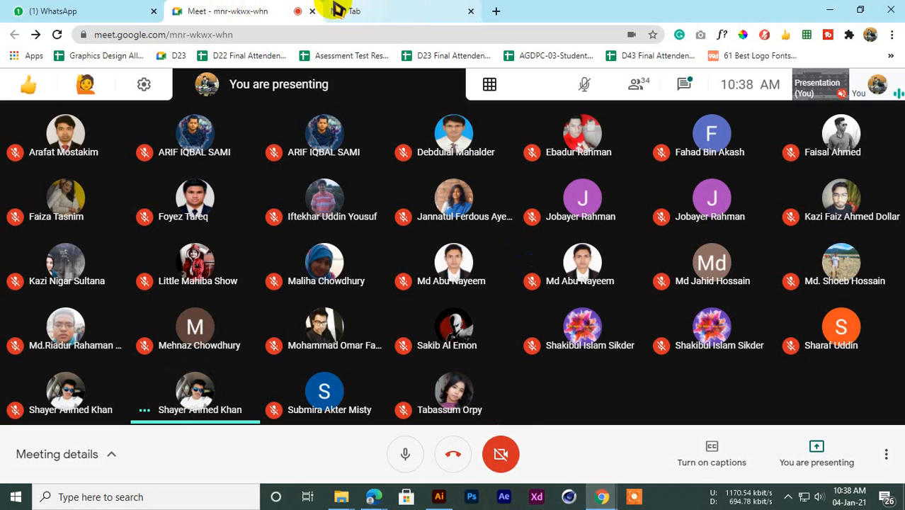
{"action": "left_click", "coordinate": [369, 9]}
{"action": "left_click", "coordinate": [224, 9]}
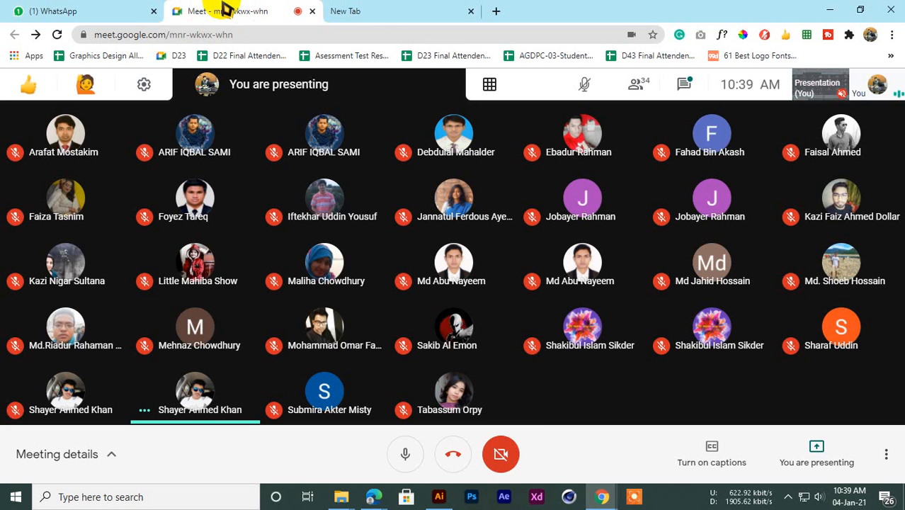
{"action": "left_click", "coordinate": [339, 9]}
{"action": "left_click", "coordinate": [239, 9]}
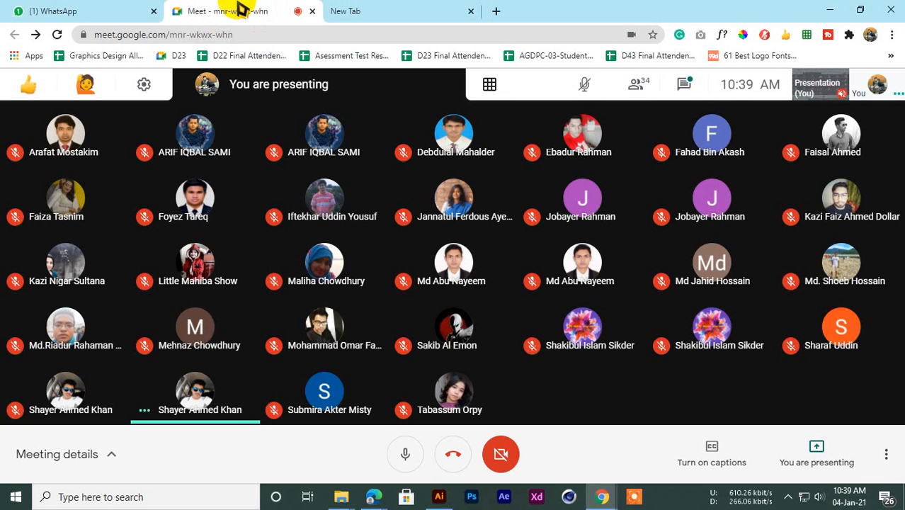
{"action": "left_click", "coordinate": [371, 8]}
{"action": "left_click", "coordinate": [247, 9]}
{"action": "left_click", "coordinate": [358, 8]}
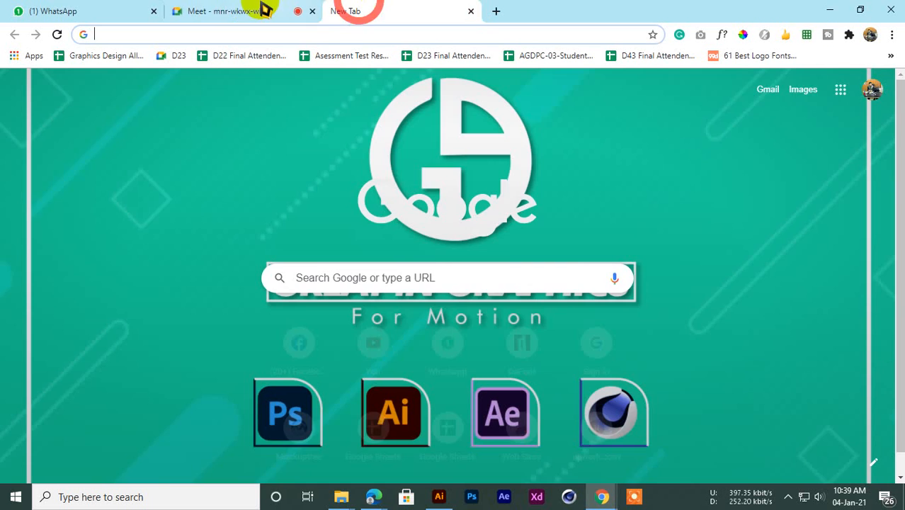
{"action": "left_click", "coordinate": [264, 9]}
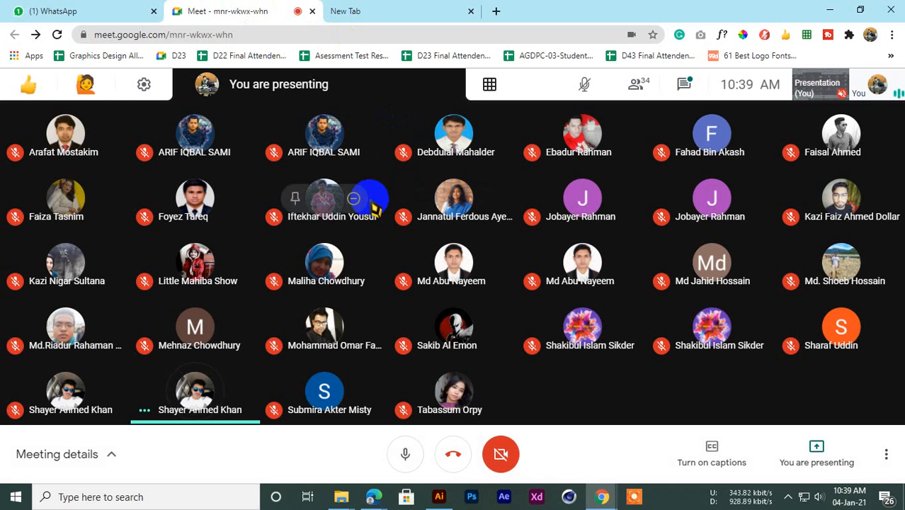
{"action": "left_click", "coordinate": [684, 83]}
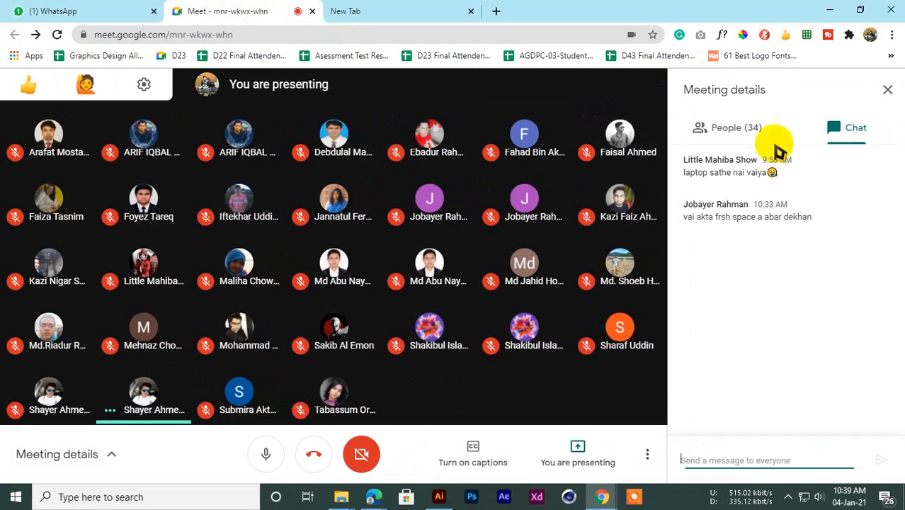
{"action": "left_click", "coordinate": [887, 89]}
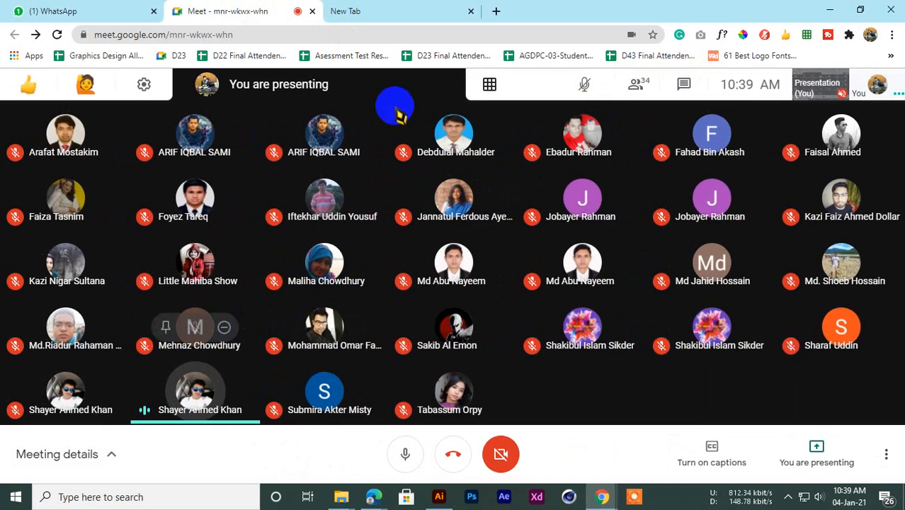
Step: Alternate between the blank new page and the Google Meet call in Chrome, and return to the Illustrator drawing
{"action": "left_click", "coordinate": [385, 11]}
{"action": "left_click", "coordinate": [244, 10]}
{"action": "left_click", "coordinate": [361, 11]}
{"action": "left_click", "coordinate": [275, 10]}
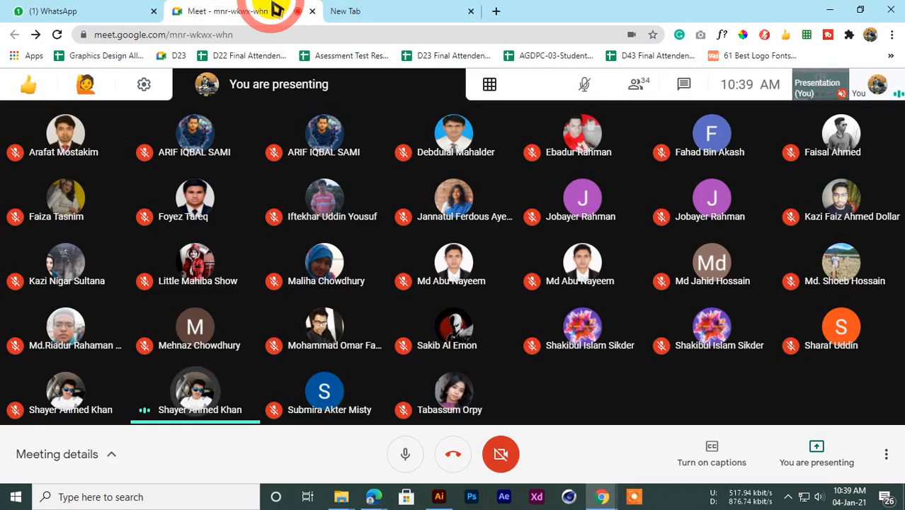
{"action": "left_click", "coordinate": [410, 8]}
{"action": "left_click", "coordinate": [252, 10]}
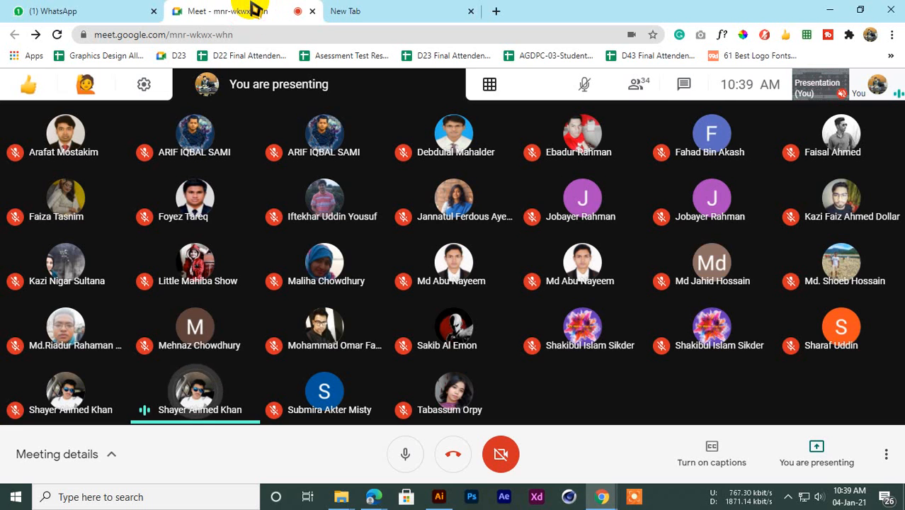
{"action": "left_click", "coordinate": [379, 10]}
{"action": "left_click", "coordinate": [213, 9]}
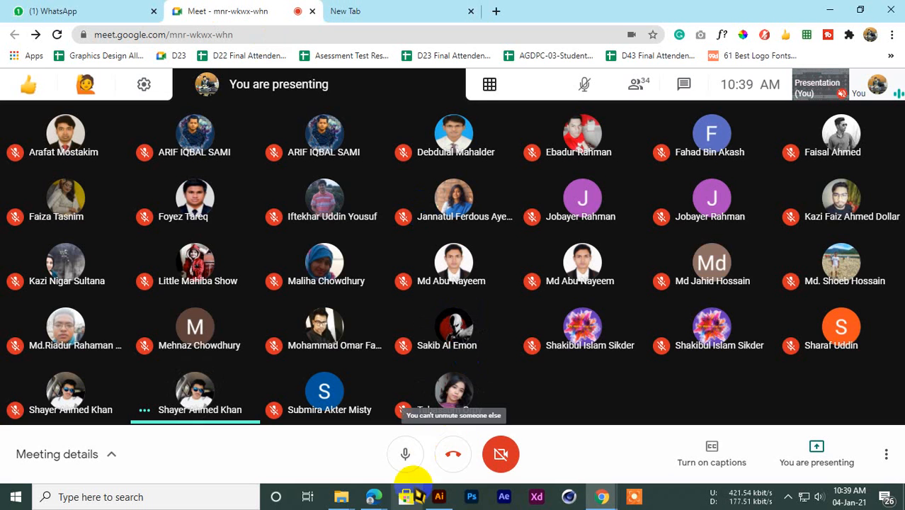
{"action": "left_click", "coordinate": [439, 496]}
{"action": "key", "text": "ctrl+space"}
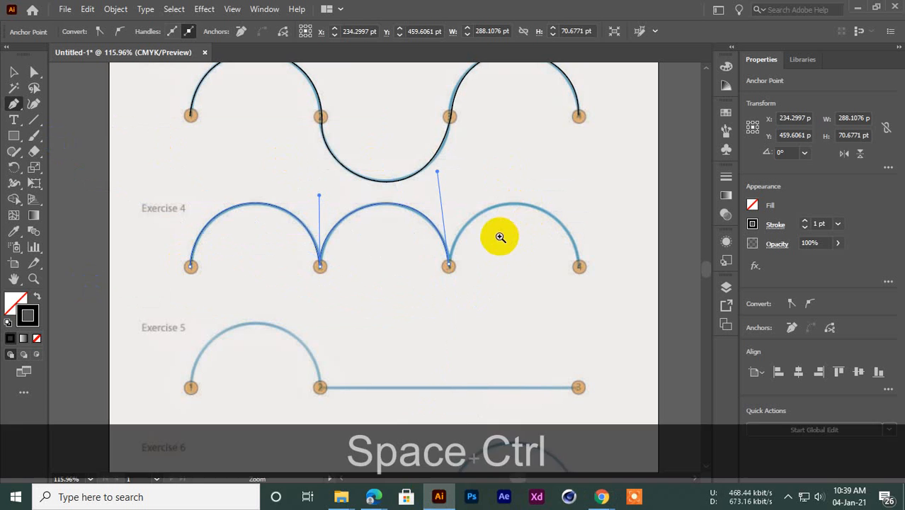
Step: Switch to the Google Meet call in Chrome, check on the participants, and return to the Illustrator drawing
{"action": "left_click_drag", "start_coordinate": [500, 237], "coordinate": [435, 251]}
{"action": "left_click_drag", "start_coordinate": [321, 257], "coordinate": [373, 262]}
{"action": "left_click_drag", "start_coordinate": [372, 252], "coordinate": [397, 310]}
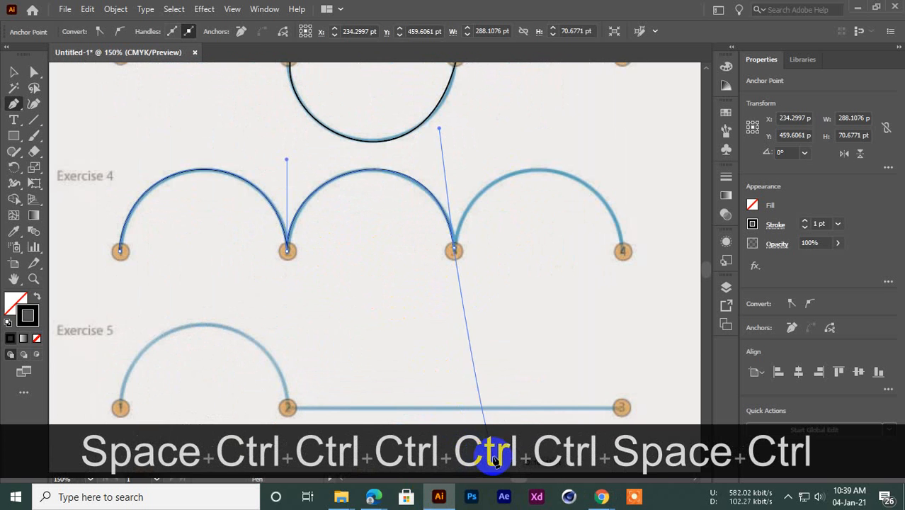
{"action": "left_click", "coordinate": [602, 496]}
{"action": "left_click", "coordinate": [536, 451]}
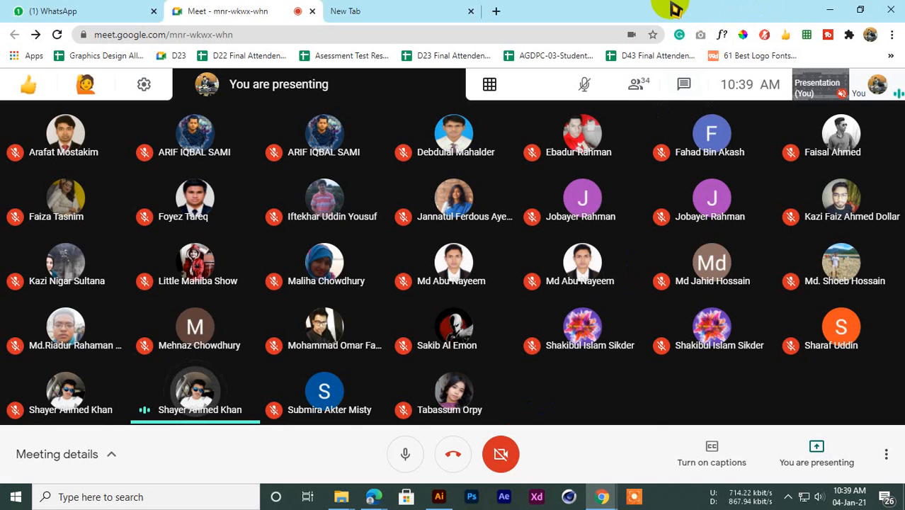
{"action": "left_click", "coordinate": [828, 10]}
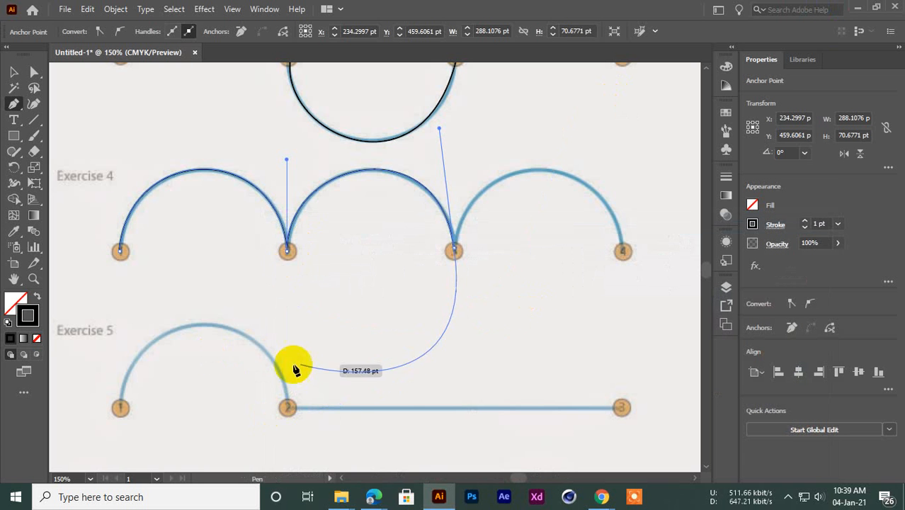
Step: Extend the Exercise 4 path from point 3 to a curved anchor at point 4
{"action": "key", "text": "ctrl+space"}
{"action": "left_click_drag", "start_coordinate": [439, 218], "coordinate": [337, 275]}
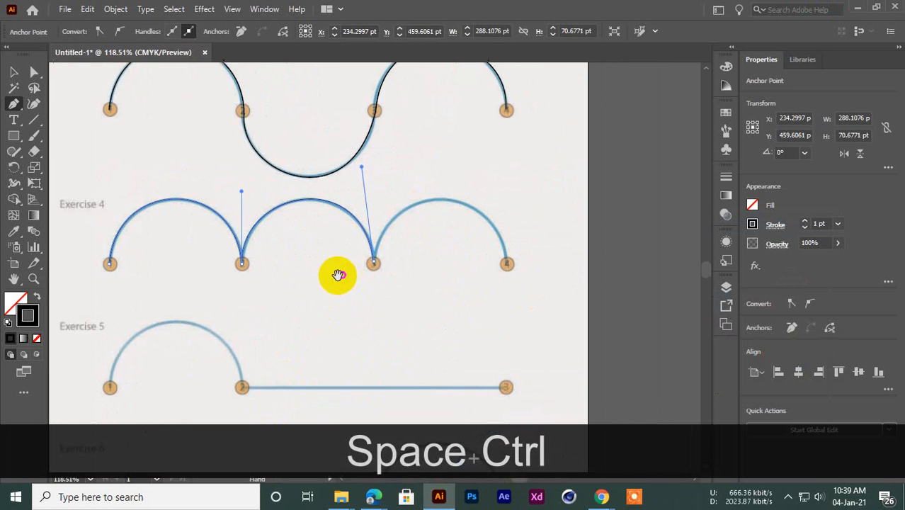
{"action": "left_click_drag", "start_coordinate": [266, 238], "coordinate": [319, 298]}
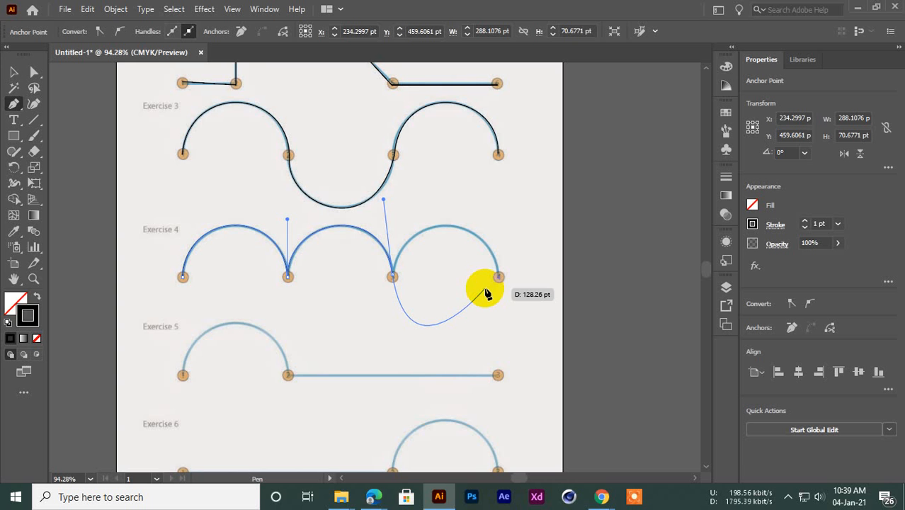
{"action": "key", "text": "ctrl+space"}
{"action": "left_click", "coordinate": [460, 261]}
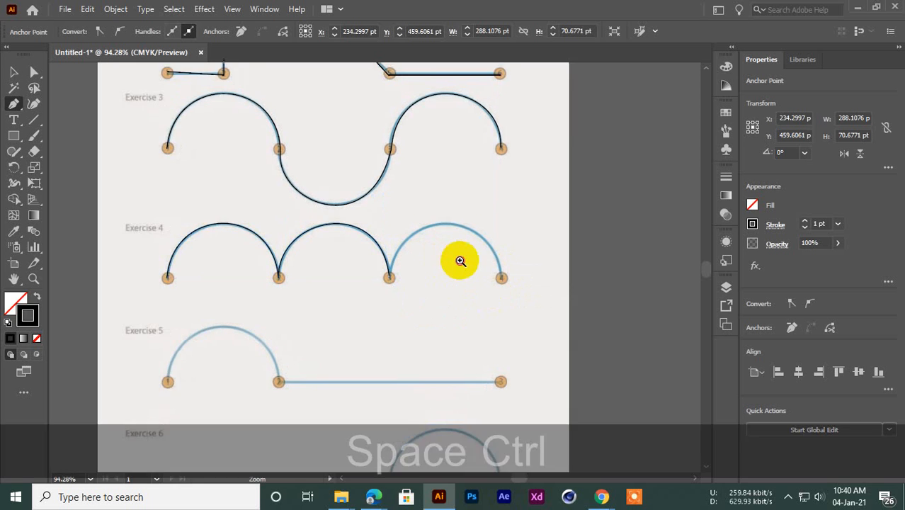
{"action": "left_click", "coordinate": [460, 260]}
{"action": "left_click", "coordinate": [467, 295]}
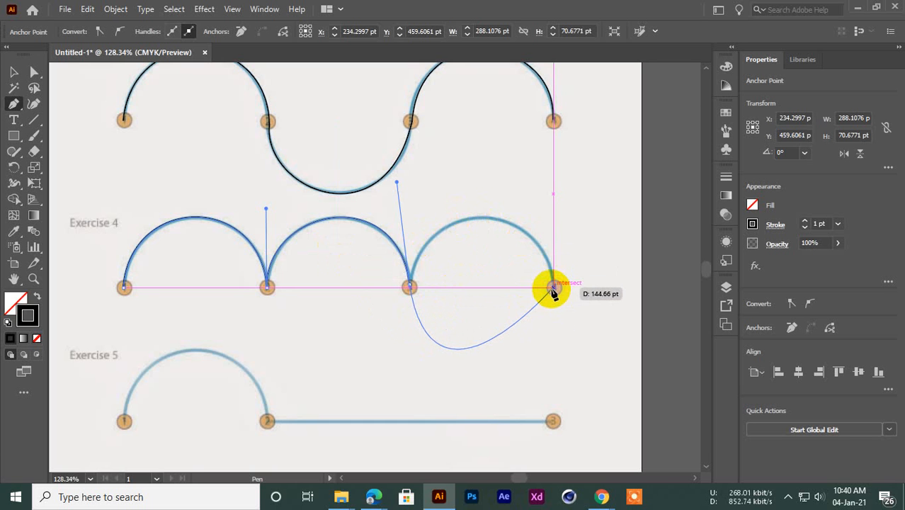
{"action": "left_click_drag", "start_coordinate": [553, 289], "coordinate": [602, 137]}
{"action": "scroll", "coordinate": [598, 304], "scroll_direction": "down", "scroll_amount": 2}
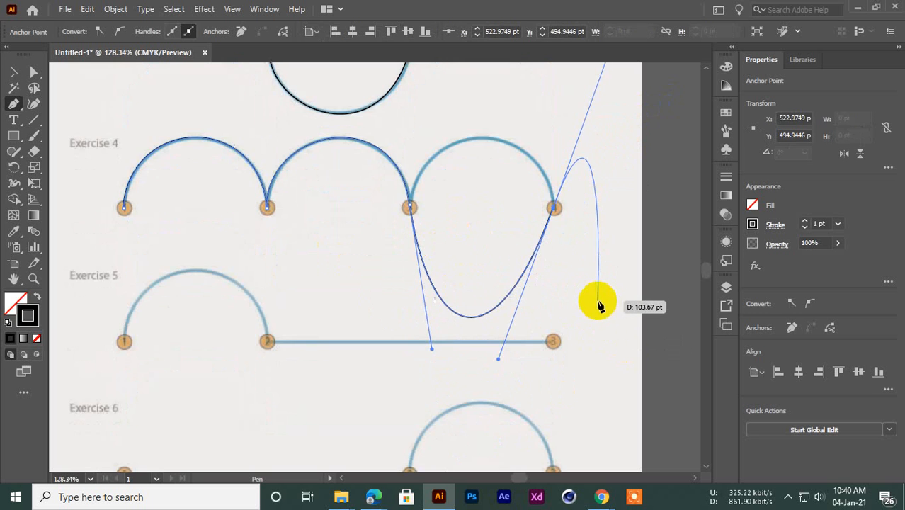
{"action": "scroll", "coordinate": [598, 304], "scroll_direction": "up", "scroll_amount": 2}
{"action": "scroll", "coordinate": [592, 301], "scroll_direction": "down", "scroll_amount": 1}
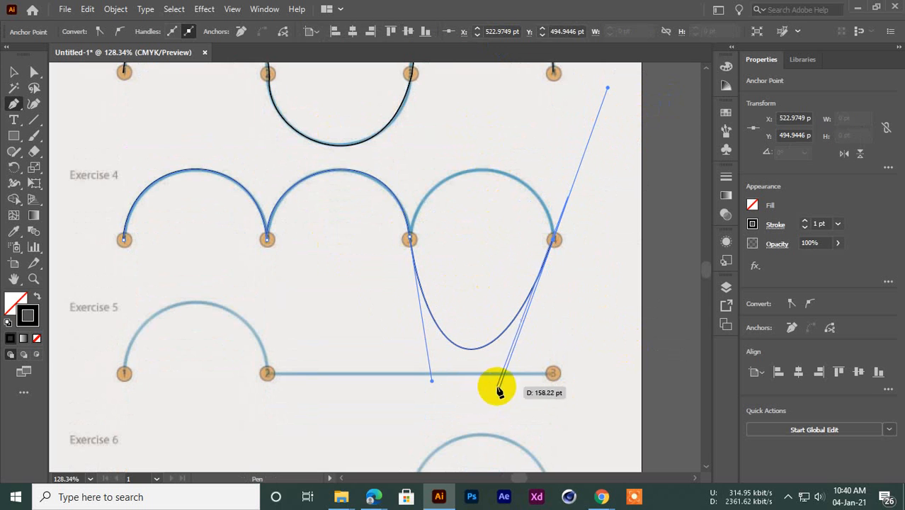
Step: Swing the handles at points 3 and 4 upward so the curve follows the last arch of Exercise 4, and end the path
{"action": "left_click_drag", "start_coordinate": [499, 390], "coordinate": [497, 390]}
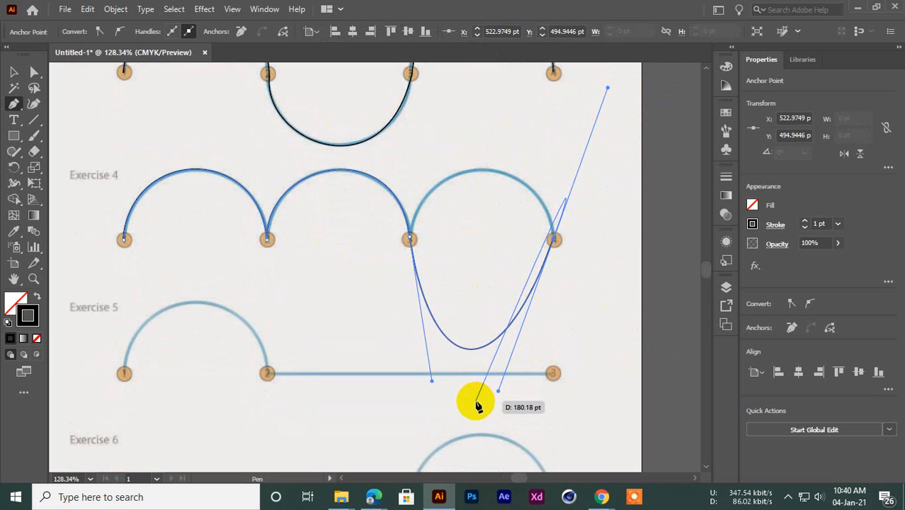
{"action": "key", "text": "alt"}
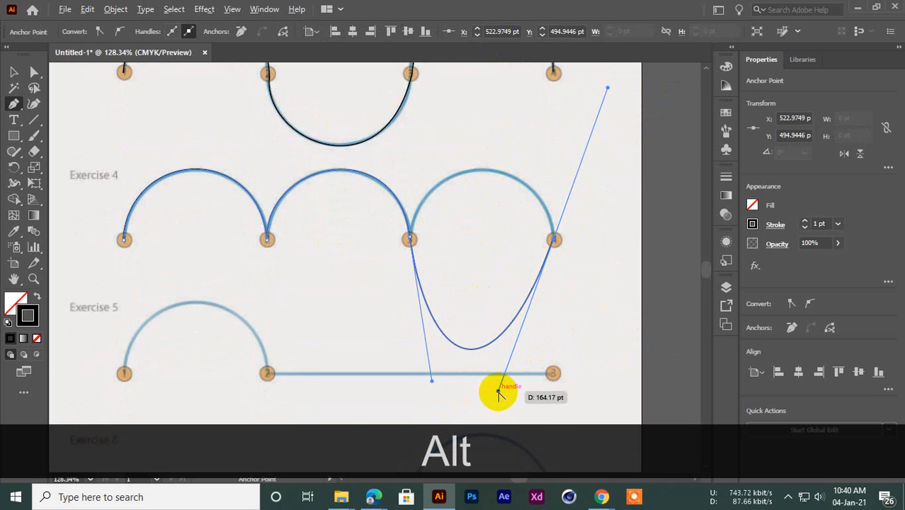
{"action": "left_click_drag", "start_coordinate": [498, 390], "coordinate": [542, 103]}
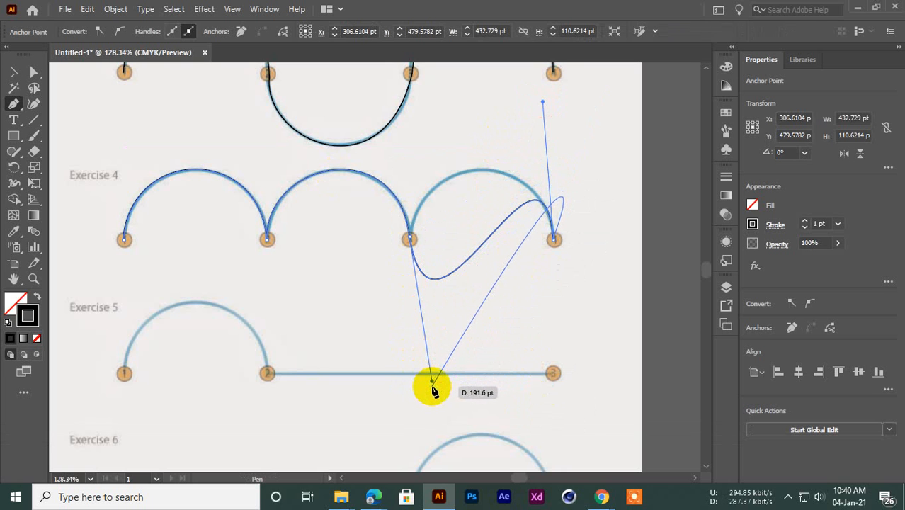
{"action": "key", "text": "alt"}
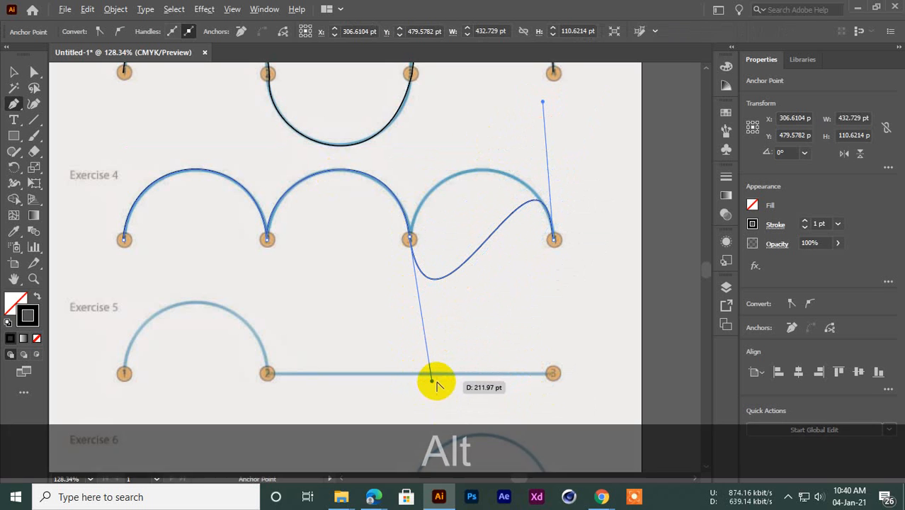
{"action": "left_click_drag", "start_coordinate": [432, 383], "coordinate": [416, 170]}
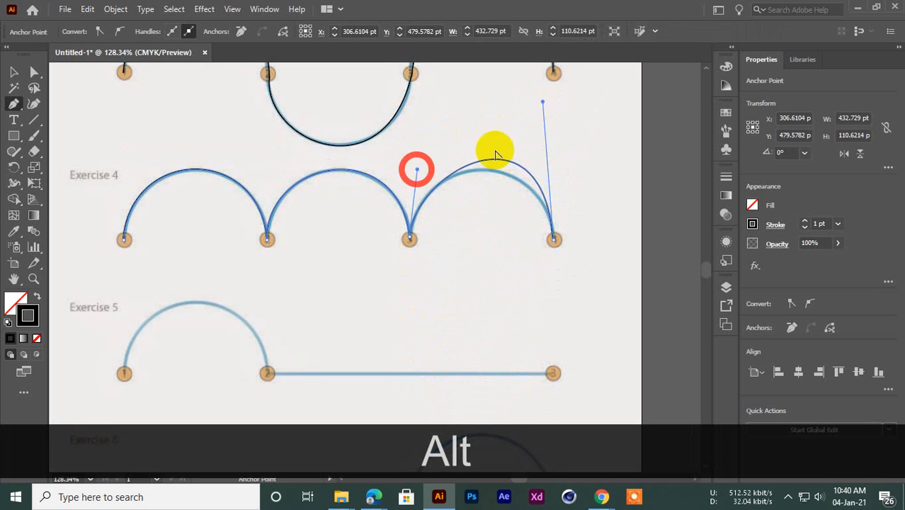
{"action": "left_click_drag", "start_coordinate": [543, 103], "coordinate": [452, 337]}
{"action": "key", "text": "Escape"}
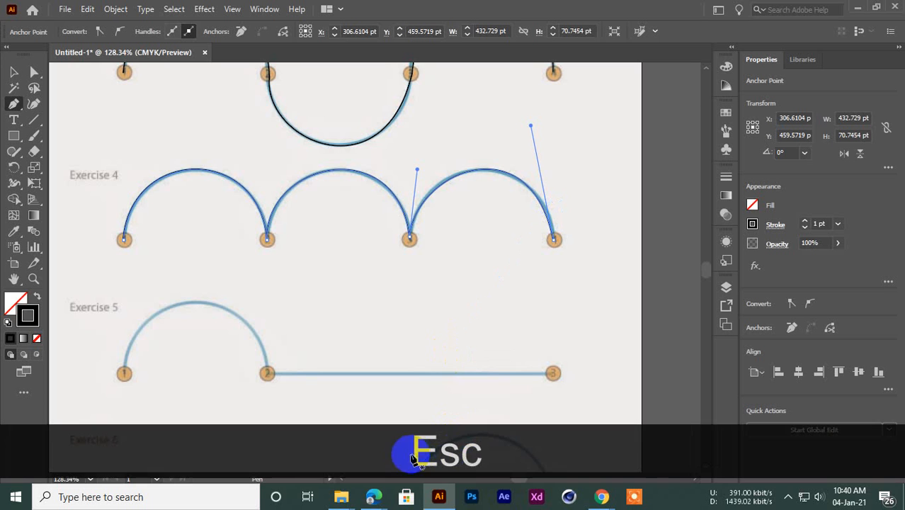
Step: Draw the Exercise 5 arch from a curved anchor at point 1 to a curved anchor at point 2
{"action": "scroll", "coordinate": [149, 278], "scroll_direction": "down", "scroll_amount": 2}
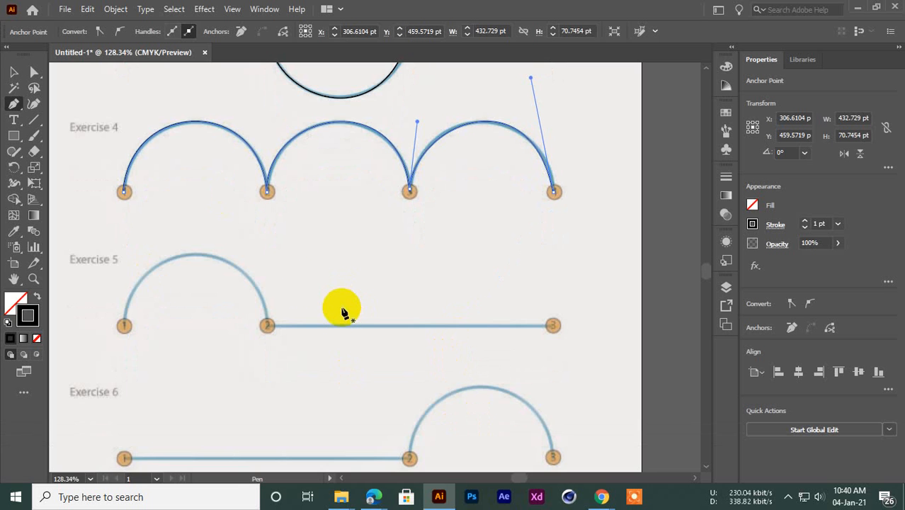
{"action": "left_click_drag", "start_coordinate": [276, 283], "coordinate": [362, 309]}
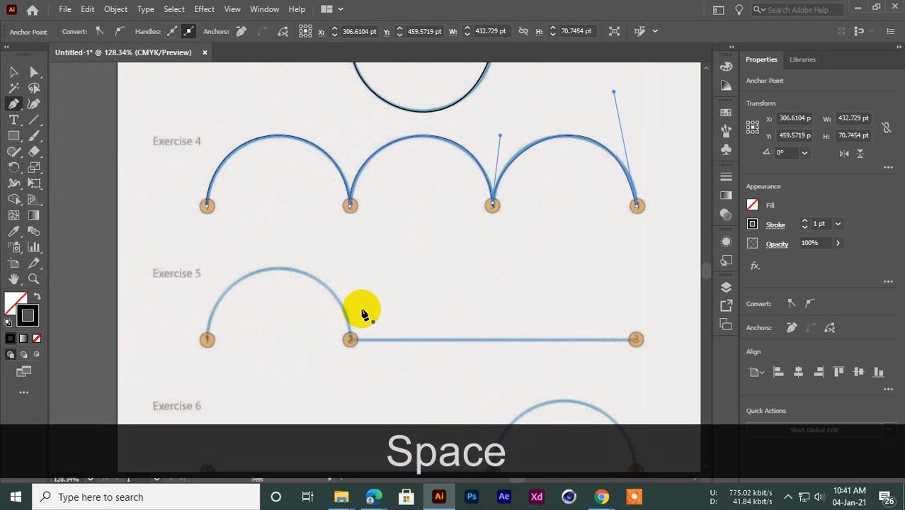
{"action": "left_click_drag", "start_coordinate": [206, 341], "coordinate": [234, 229]}
{"action": "left_click", "coordinate": [350, 339]}
{"action": "left_click_drag", "start_coordinate": [352, 341], "coordinate": [349, 412]}
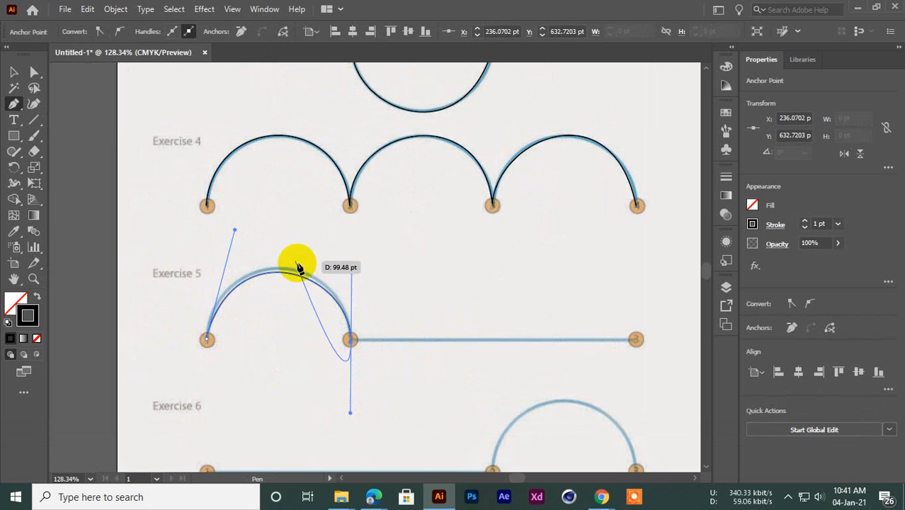
Step: Try to fit the Exercise 5 arch by adjusting its handles and removing the outgoing handle at point 2
{"action": "key", "text": "alt"}
{"action": "left_click_drag", "start_coordinate": [238, 234], "coordinate": [221, 230]}
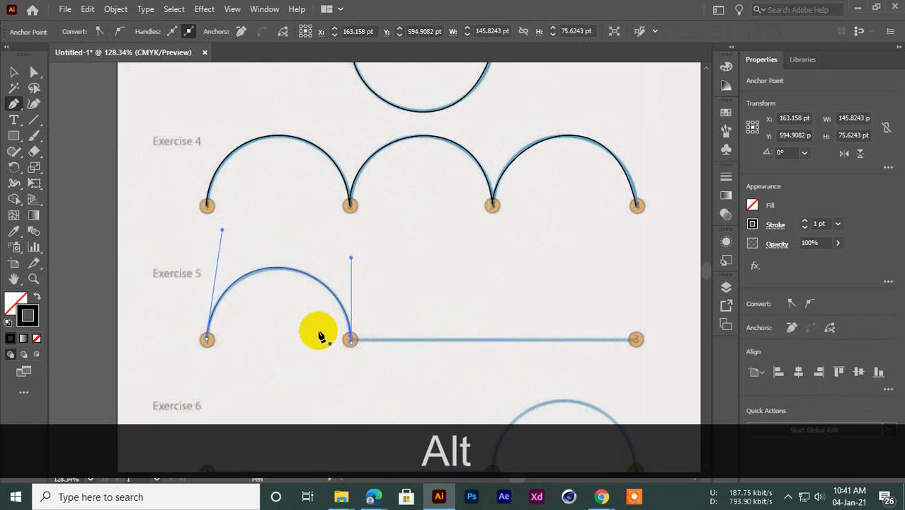
{"action": "scroll", "coordinate": [324, 337], "scroll_direction": "down", "scroll_amount": 1}
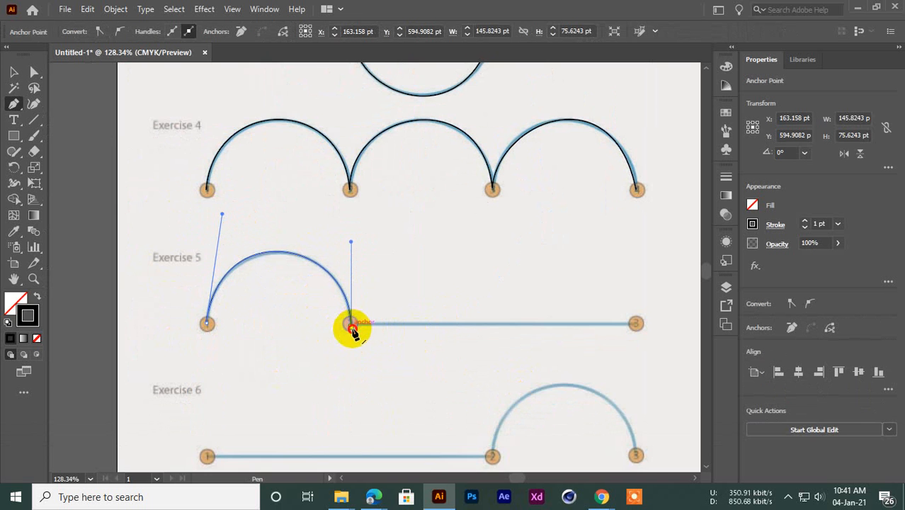
{"action": "left_click", "coordinate": [352, 326]}
{"action": "key", "text": "ctrl"}
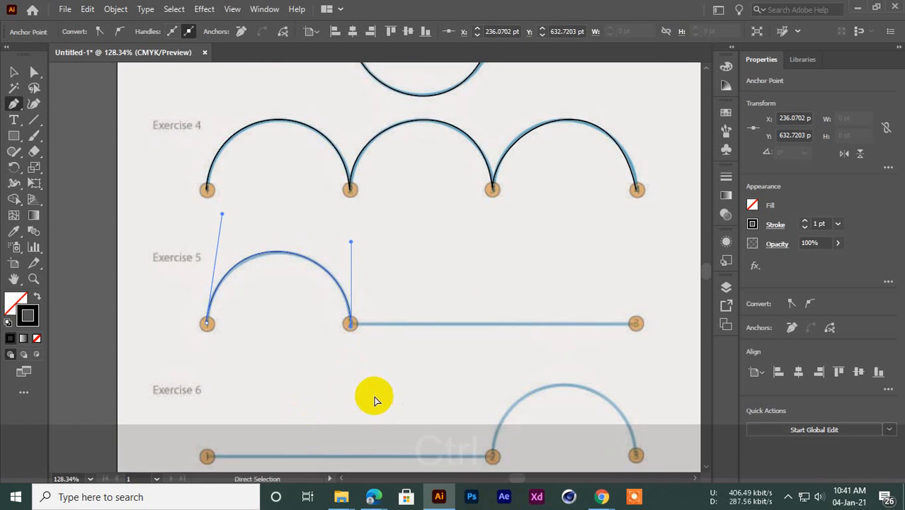
Step: Undo the handle adjustments made to the Exercise 5 arch
{"action": "key", "text": "ctrl+z"}
{"action": "key", "text": "ctrl+z"}
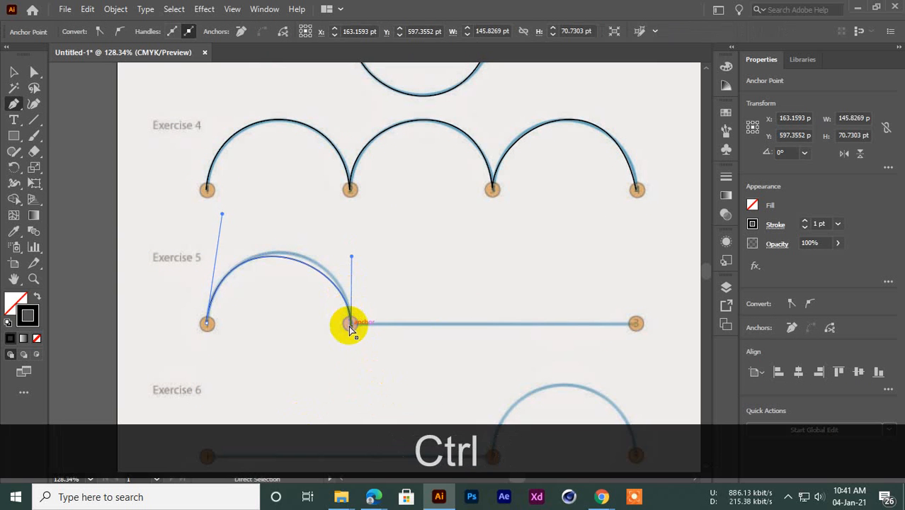
{"action": "key", "text": "ctrl+z"}
Step: Raise the upper handle at point 2 so the curve reaches the top of the Exercise 5 arch
{"action": "left_click_drag", "start_coordinate": [350, 323], "coordinate": [352, 242]}
{"action": "key", "text": "alt"}
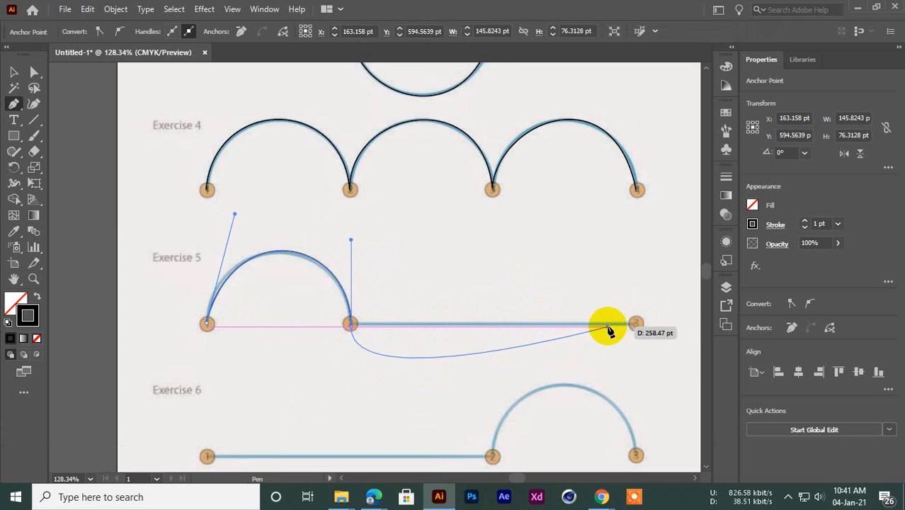
{"action": "left_click_drag", "start_coordinate": [356, 341], "coordinate": [353, 415]}
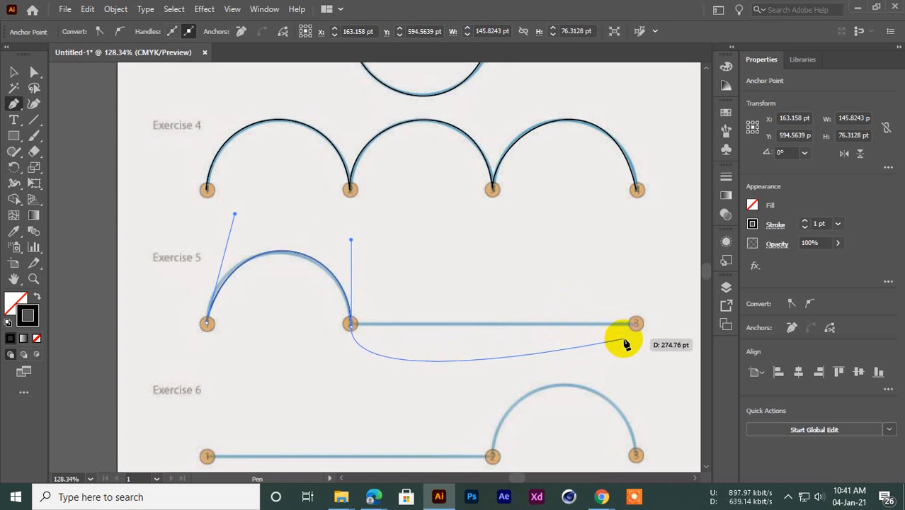
Step: Extend the Exercise 5 path to point 3, pull in both handles so the segment follows the straight line, and end the path
{"action": "left_click_drag", "start_coordinate": [637, 323], "coordinate": [680, 417]}
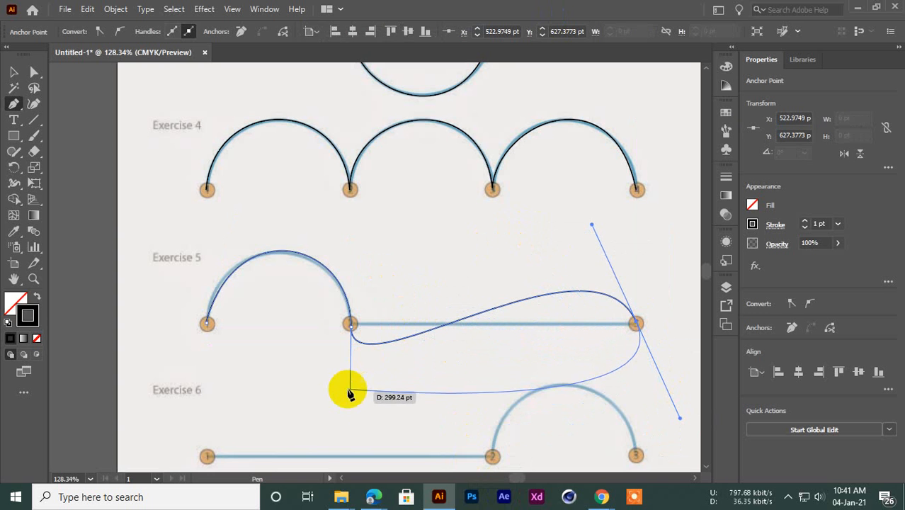
{"action": "key", "text": "alt"}
{"action": "left_click_drag", "start_coordinate": [351, 399], "coordinate": [353, 325]}
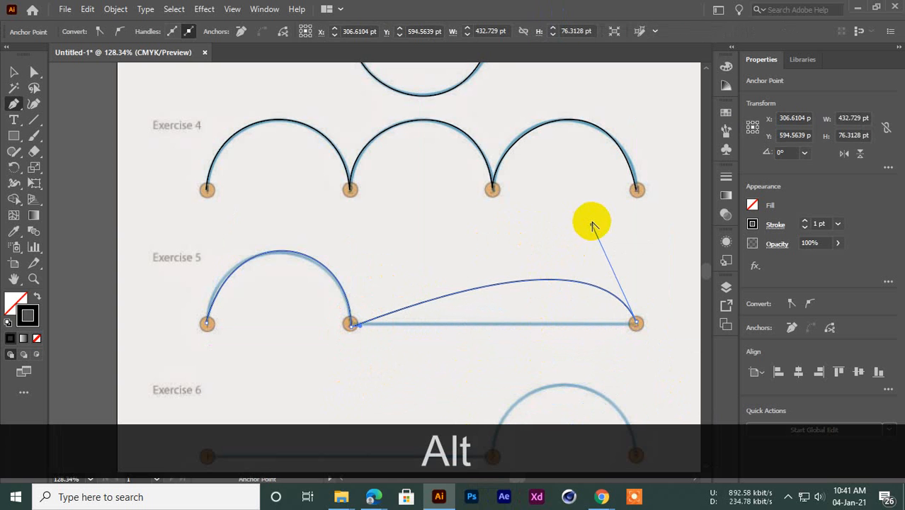
{"action": "left_click_drag", "start_coordinate": [592, 224], "coordinate": [348, 335]}
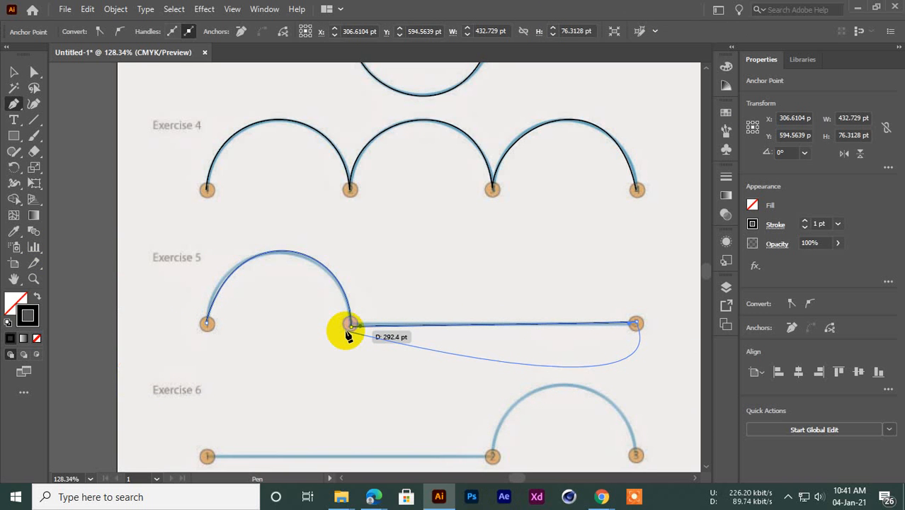
{"action": "key", "text": "Escape"}
{"action": "scroll", "coordinate": [343, 315], "scroll_direction": "down", "scroll_amount": 4}
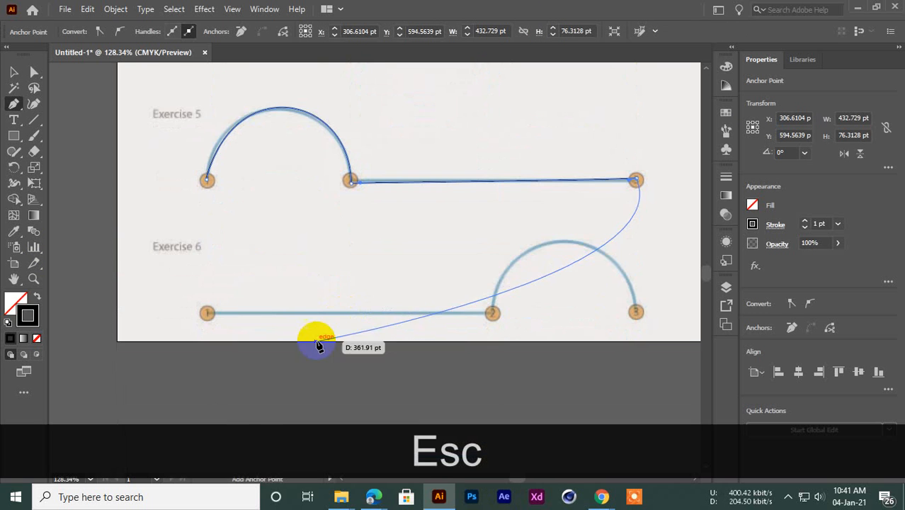
{"action": "key", "text": "Escape"}
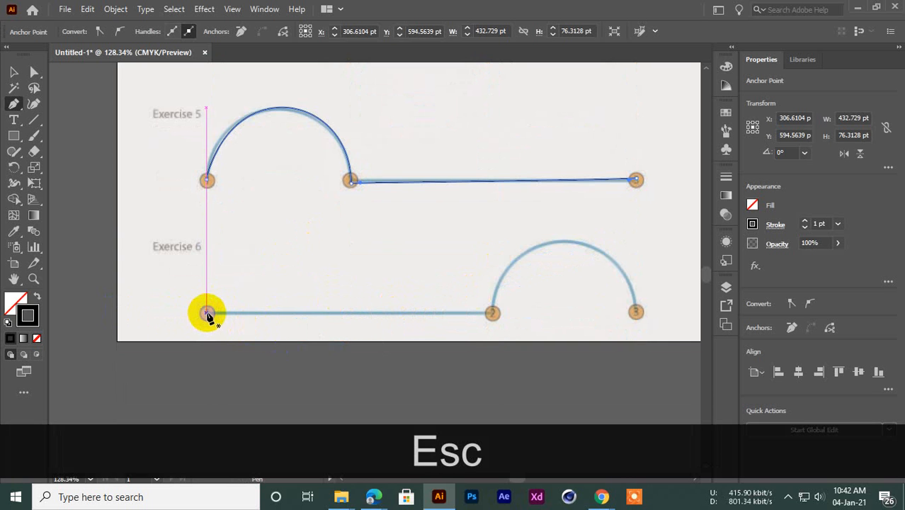
Step: Start the Exercise 6 path with an anchor at point 1
{"action": "left_click", "coordinate": [207, 314]}
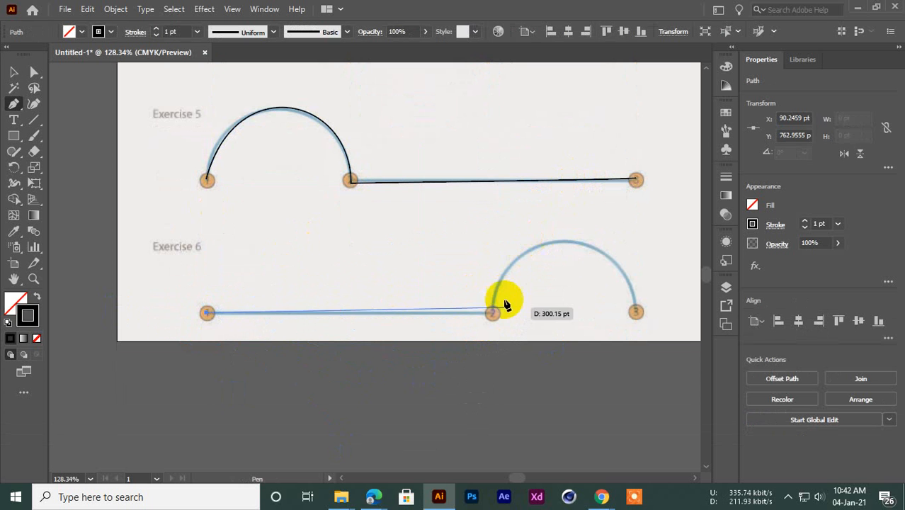
Step: Alternate between the Google Meet call in Chrome and the drawing, looking over the call participants
{"action": "mouse_move", "coordinate": [601, 495]}
{"action": "left_click", "coordinate": [530, 442]}
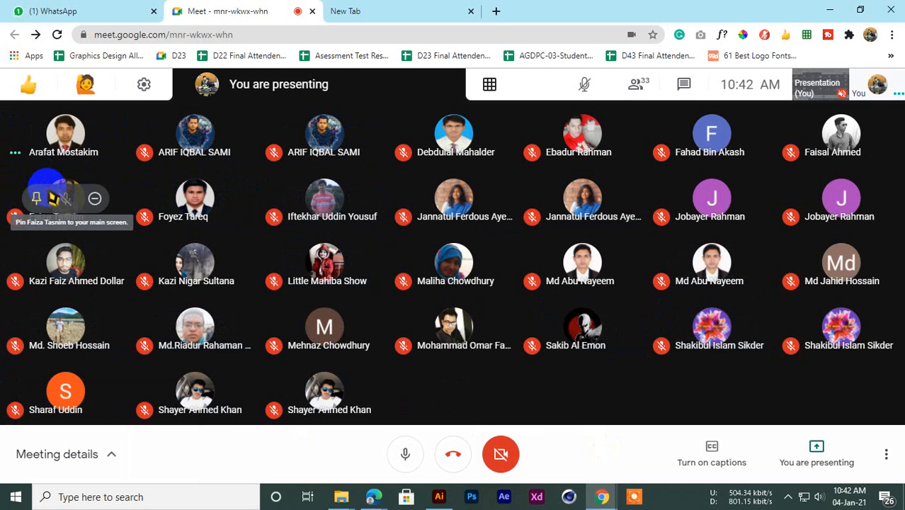
{"action": "left_click", "coordinate": [828, 10]}
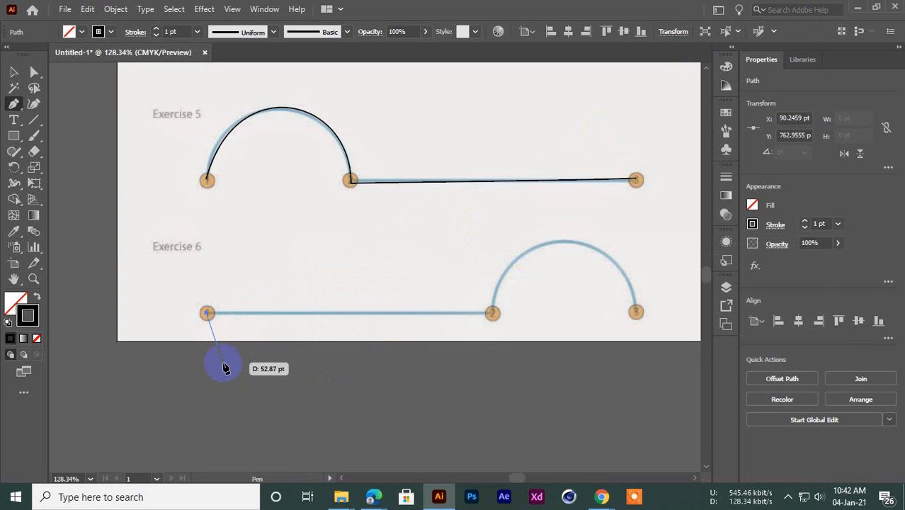
{"action": "mouse_move", "coordinate": [602, 497]}
{"action": "left_click", "coordinate": [521, 421]}
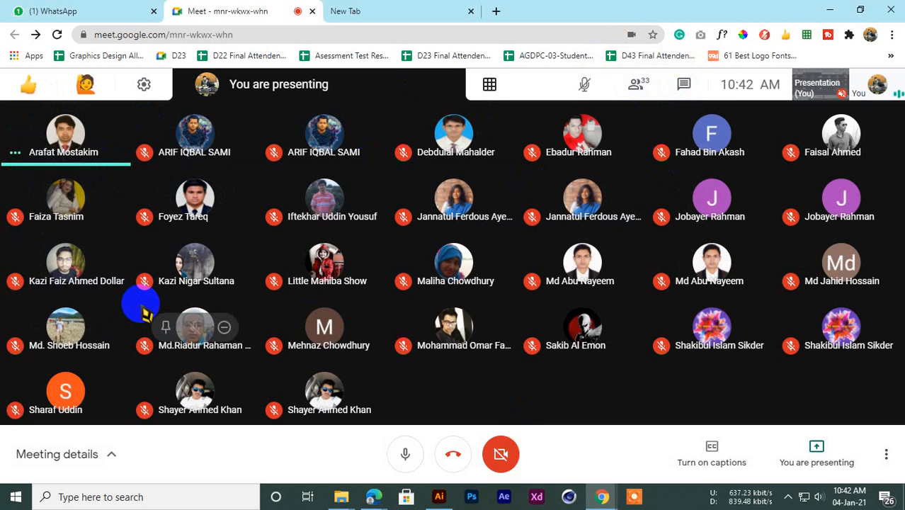
Step: Return to Illustrator and delete the single anchor at point 1 of Exercise 6
{"action": "left_click", "coordinate": [438, 496]}
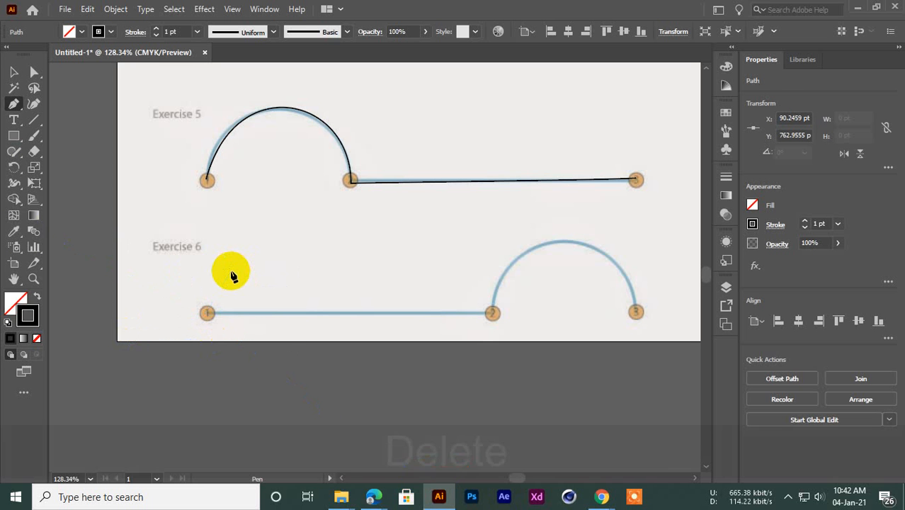
{"action": "key", "text": "Delete"}
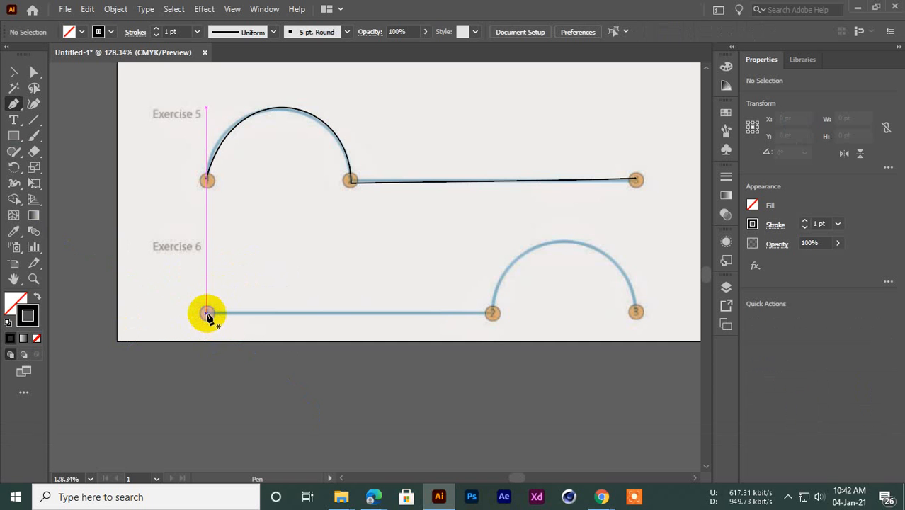
Step: Trace Exercise 6 with straight segments from point 1 through point 2 to point 3, and undo the last segment
{"action": "left_click", "coordinate": [206, 313]}
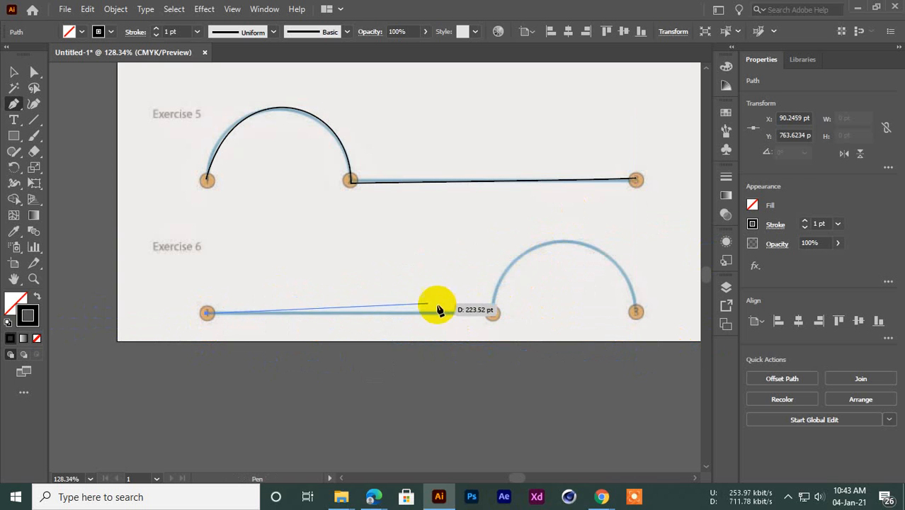
{"action": "left_click", "coordinate": [493, 314]}
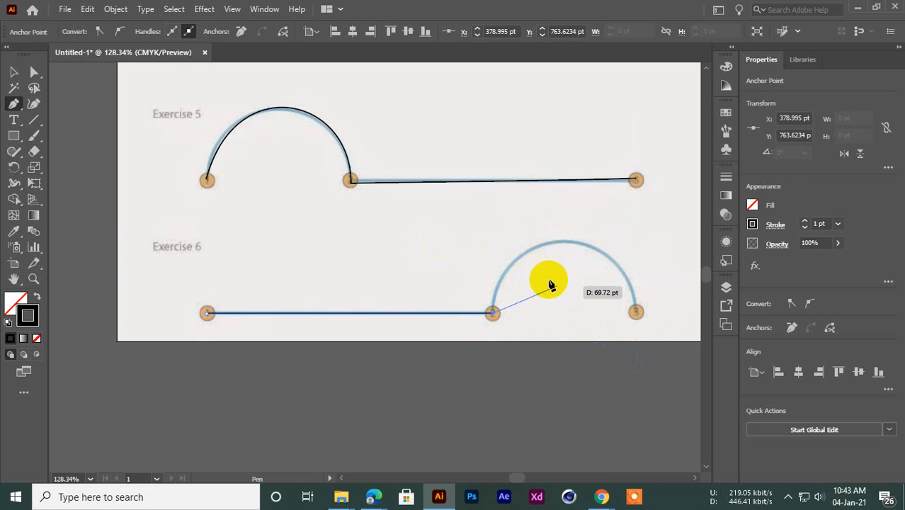
{"action": "left_click", "coordinate": [635, 313]}
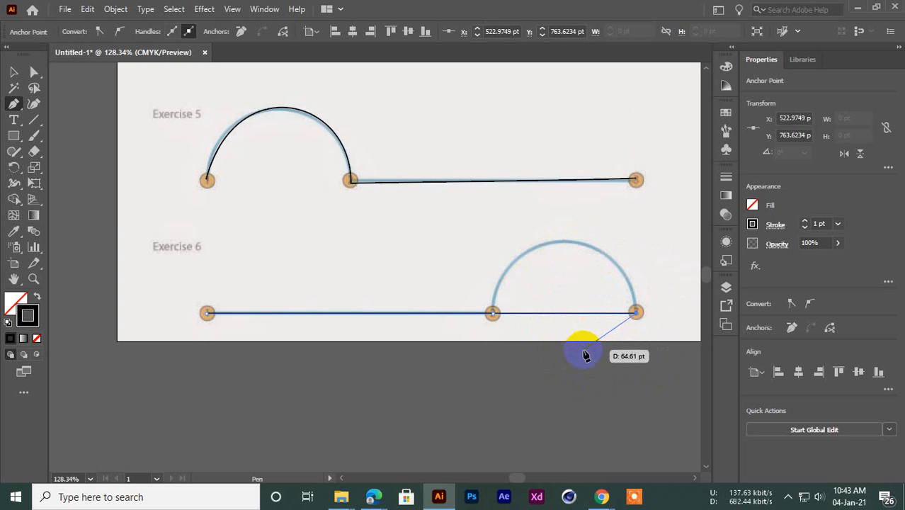
{"action": "key", "text": "ctrl+z"}
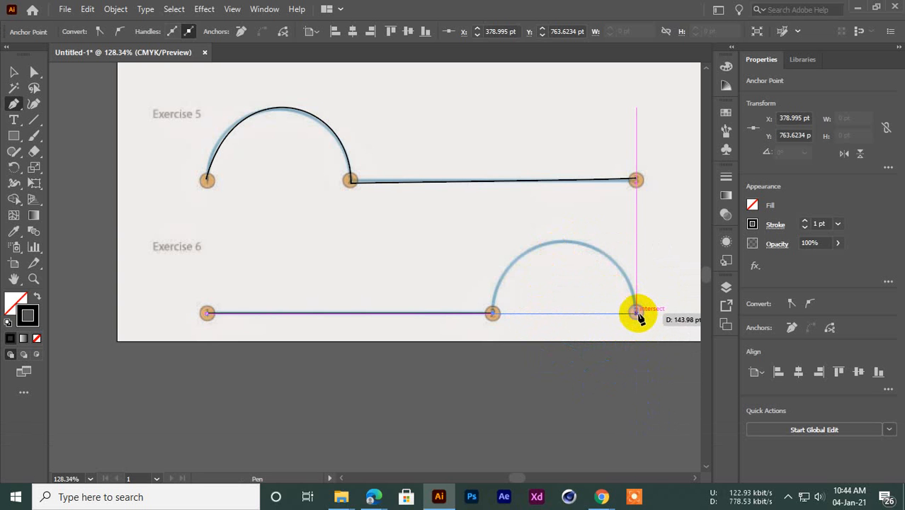
Step: Try to fit the Exercise 6 arc using only the handle of a curved anchor at point 3, and delete the whole path
{"action": "left_click", "coordinate": [636, 312]}
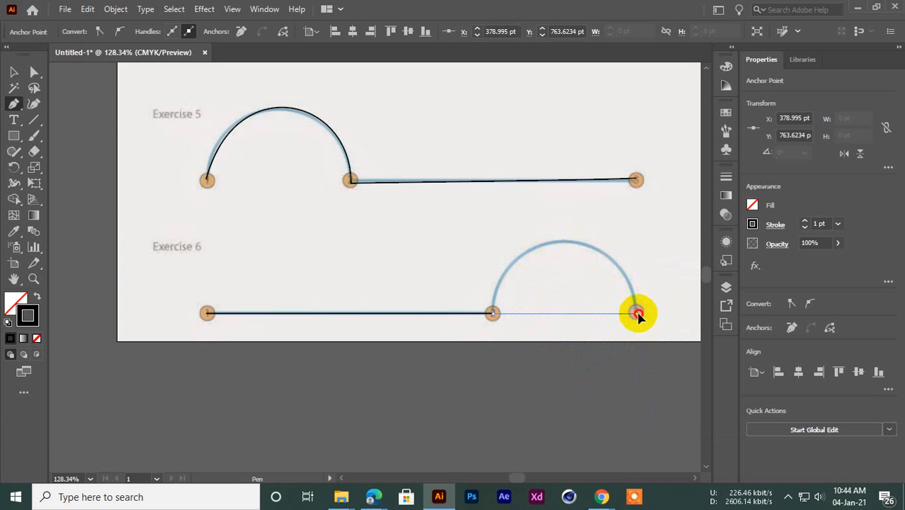
{"action": "left_click_drag", "start_coordinate": [637, 315], "coordinate": [652, 443]}
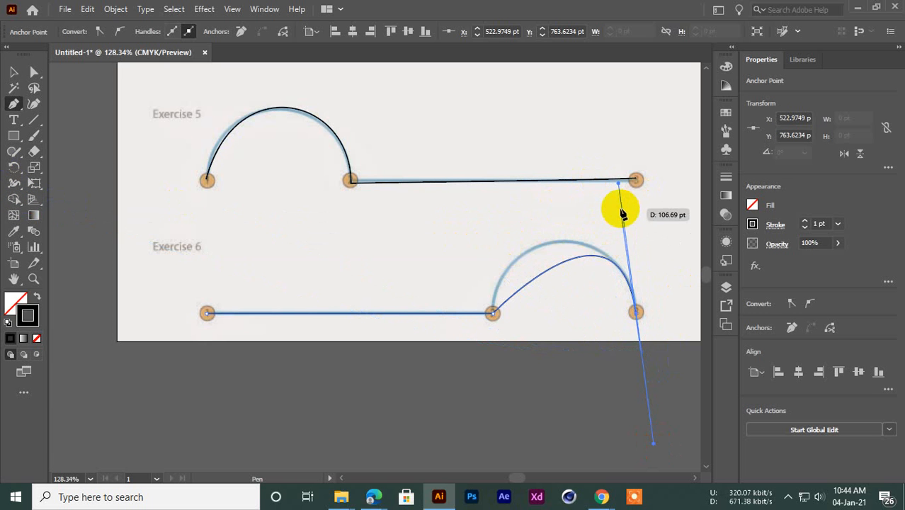
{"action": "key", "text": "alt"}
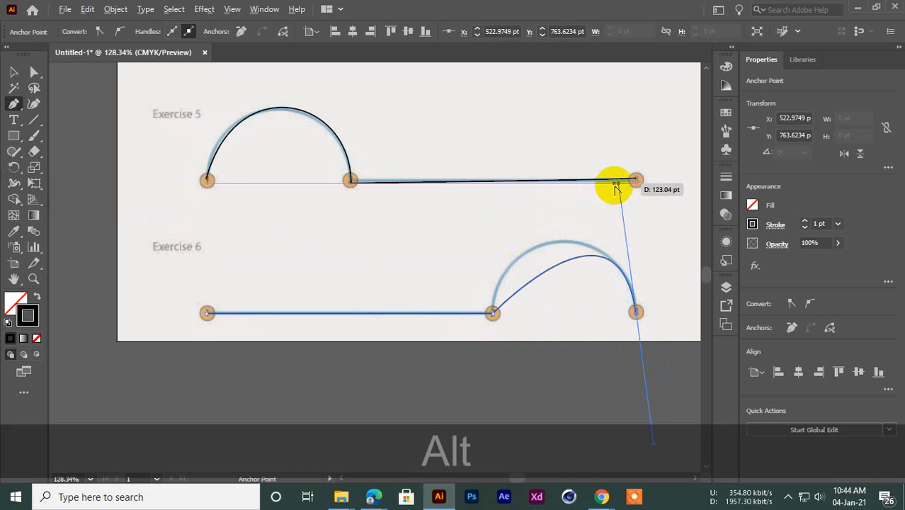
{"action": "mouse_move", "coordinate": [617, 184]}
{"action": "left_mouse_down"}
{"action": "mouse_move", "coordinate": [576, 182]}
{"action": "mouse_move", "coordinate": [611, 164]}
{"action": "mouse_move", "coordinate": [612, 172]}
{"action": "left_mouse_up"}
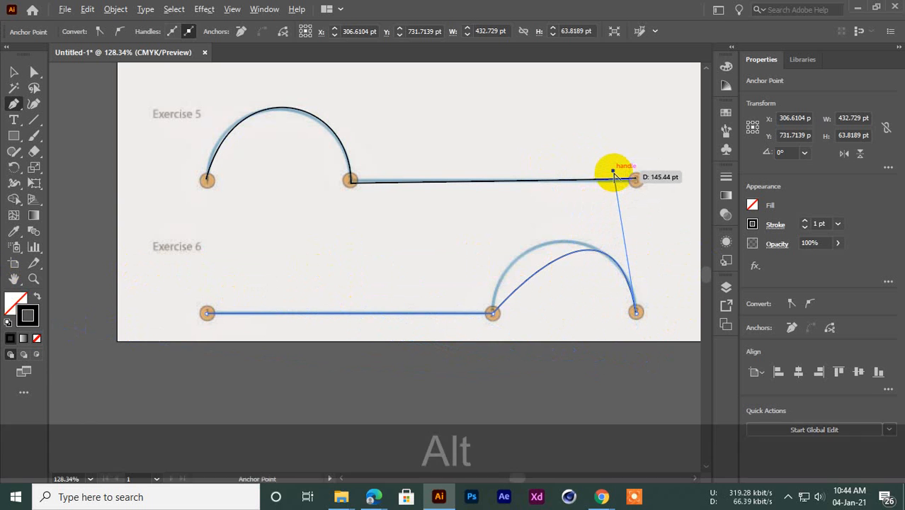
{"action": "mouse_move", "coordinate": [613, 174]}
{"action": "left_mouse_down"}
{"action": "mouse_move", "coordinate": [523, 164]}
{"action": "mouse_move", "coordinate": [611, 164]}
{"action": "left_mouse_up"}
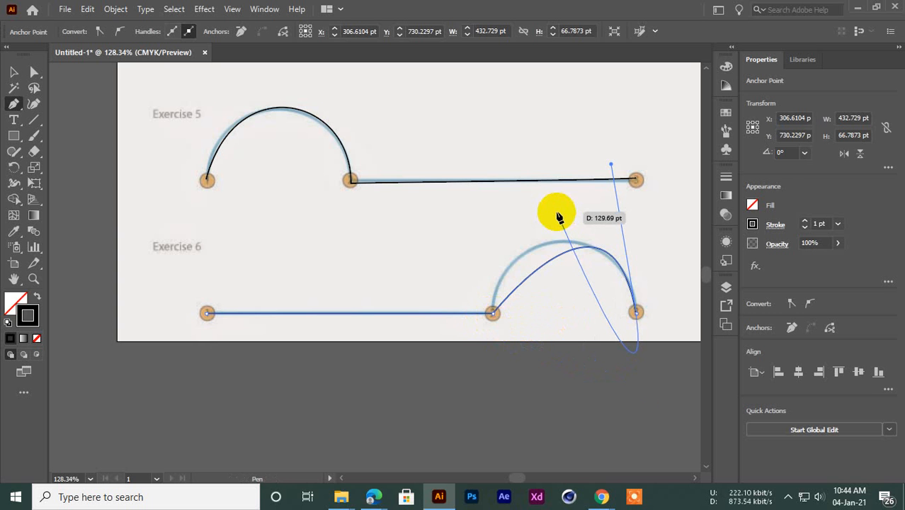
{"action": "key", "text": "Delete"}
{"action": "key", "text": "Delete"}
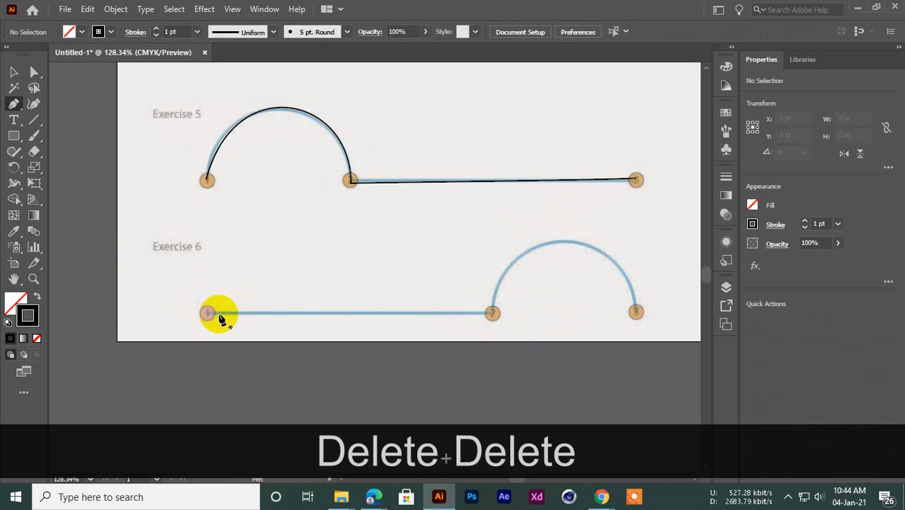
Step: Restart Exercise 6 at point 1, add a smooth anchor at point 2, and pull its incoming handle onto the straight line
{"action": "left_click", "coordinate": [208, 312]}
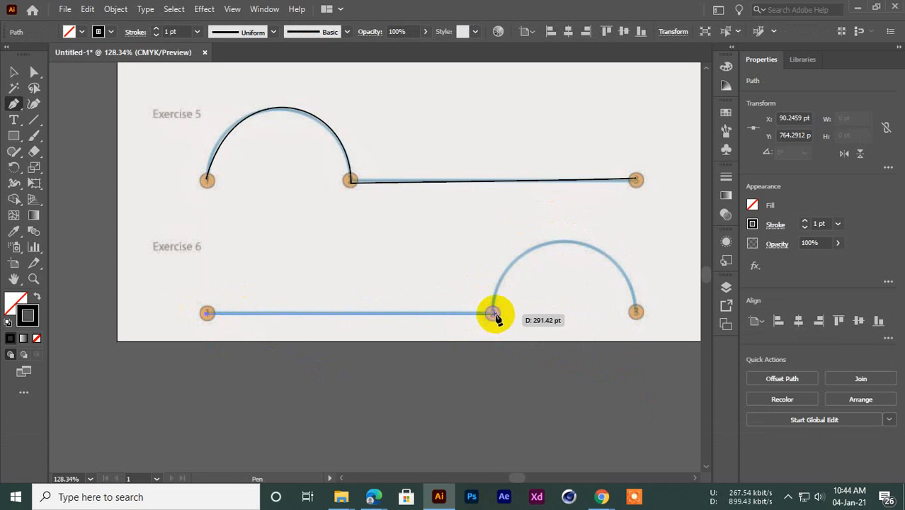
{"action": "left_click_drag", "start_coordinate": [493, 312], "coordinate": [560, 191]}
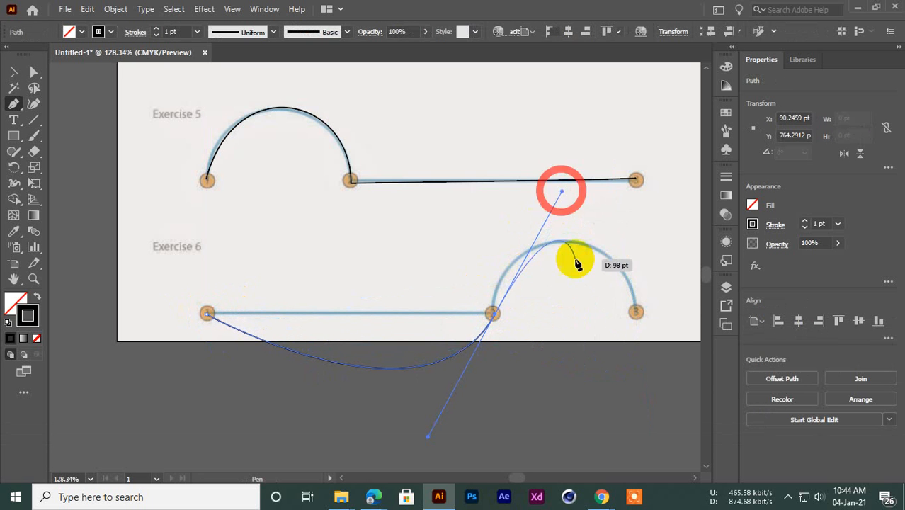
{"action": "key", "text": "alt"}
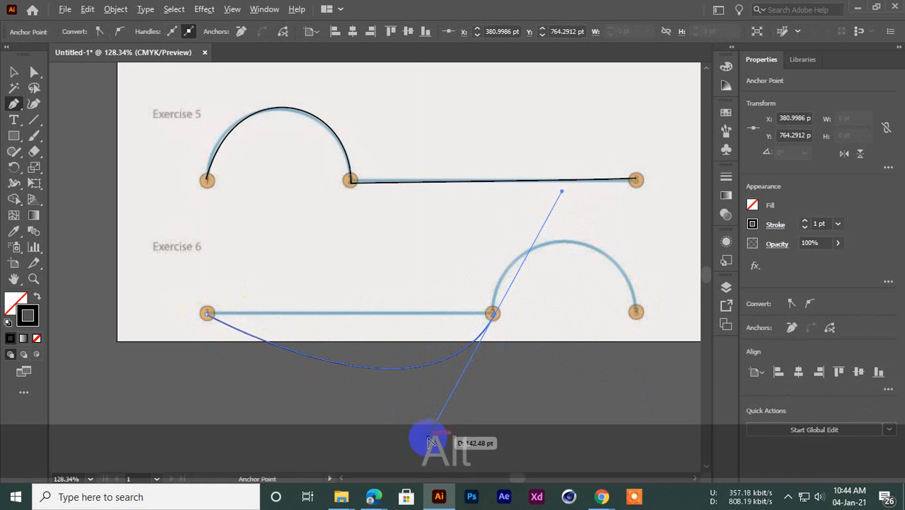
{"action": "left_click_drag", "start_coordinate": [428, 442], "coordinate": [420, 309]}
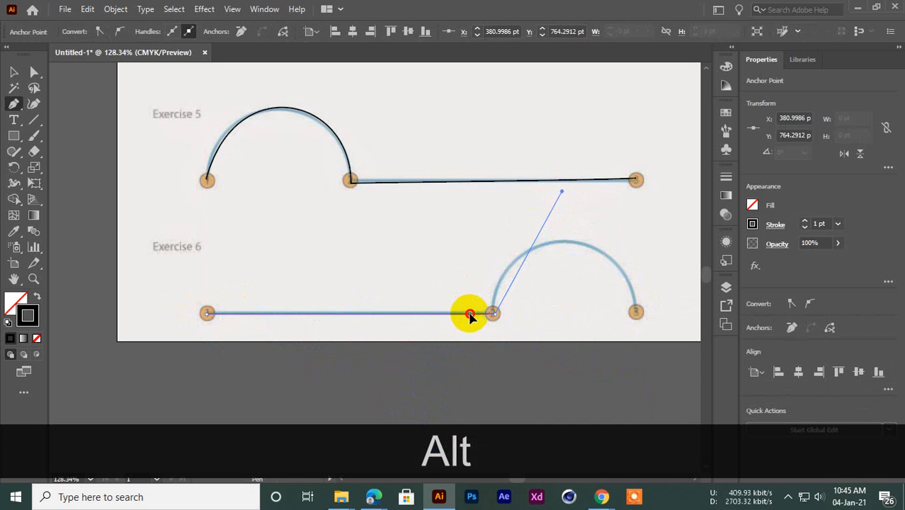
Step: Curve the path to point 3 with the handles at points 2 and 3 fitted to the arc, and delete the whole path
{"action": "left_click_drag", "start_coordinate": [635, 313], "coordinate": [649, 397]}
{"action": "key", "text": "alt"}
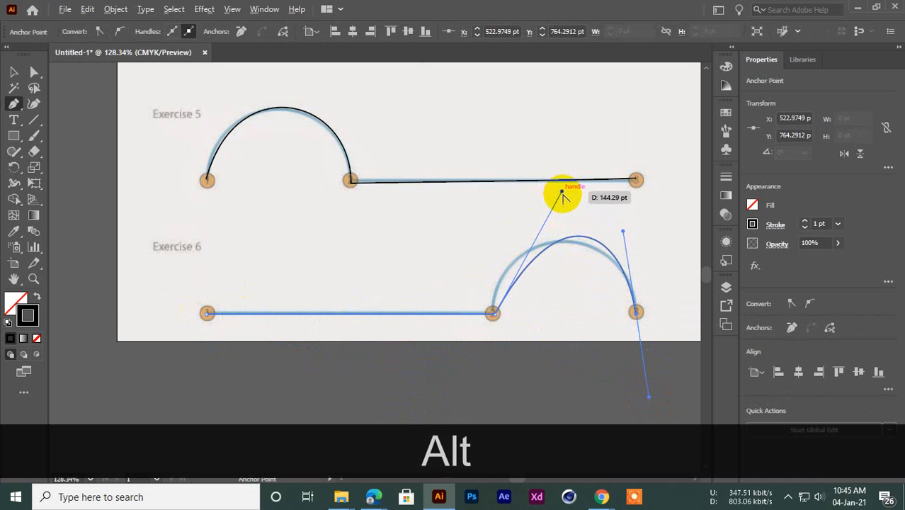
{"action": "left_click_drag", "start_coordinate": [562, 195], "coordinate": [497, 210]}
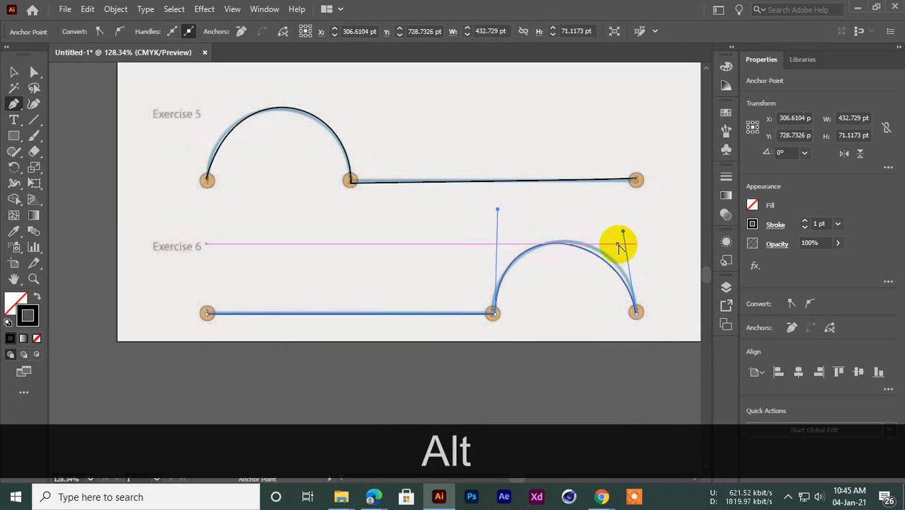
{"action": "left_click_drag", "start_coordinate": [625, 232], "coordinate": [635, 228]}
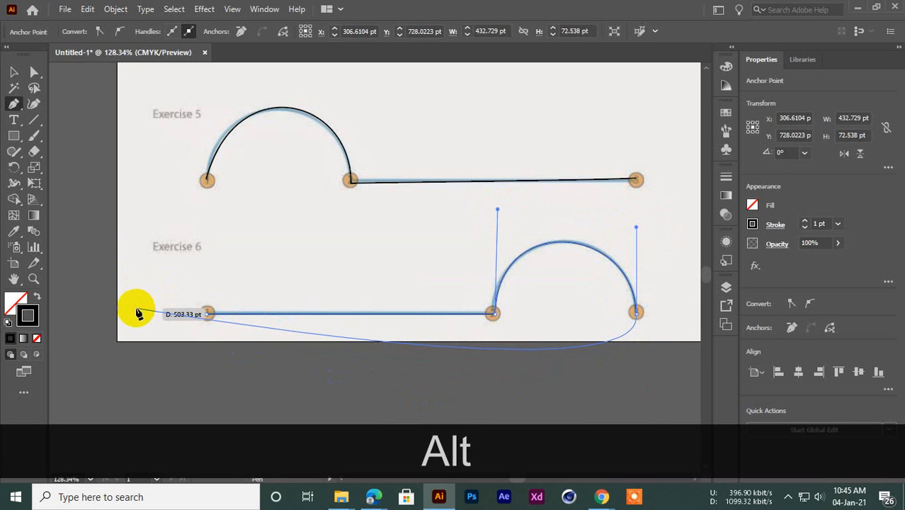
{"action": "key", "text": "Escape"}
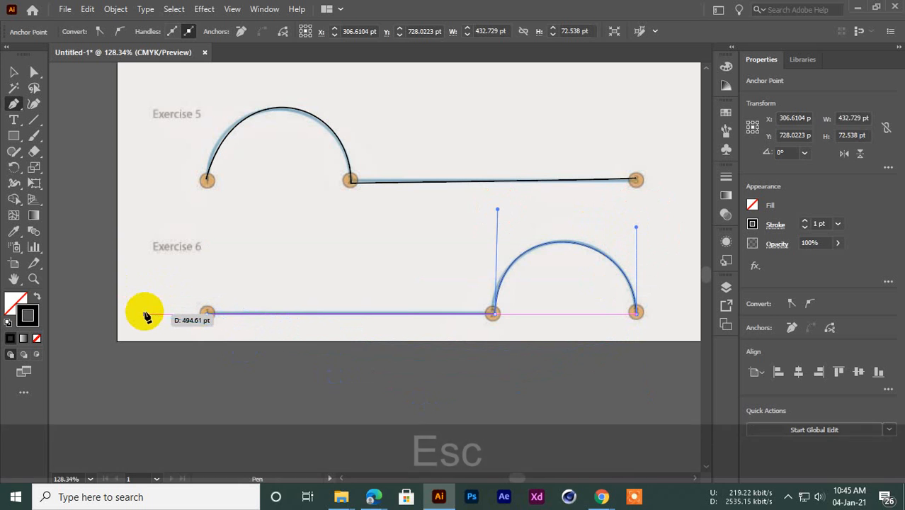
{"action": "key", "text": "Delete"}
{"action": "key", "text": "Delete"}
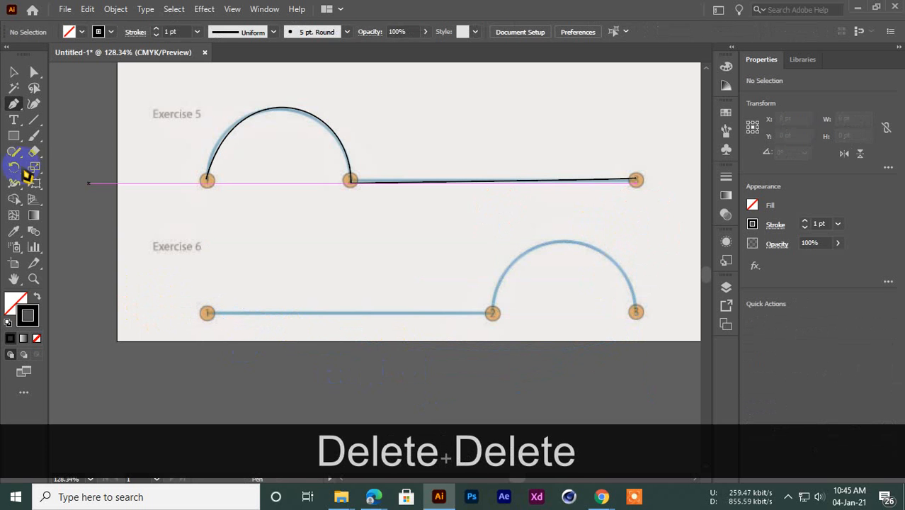
Step: Retrace Exercise 6 with a straight segment from point 1 to point 2 and a curved segment to point 3
{"action": "left_click", "coordinate": [207, 313]}
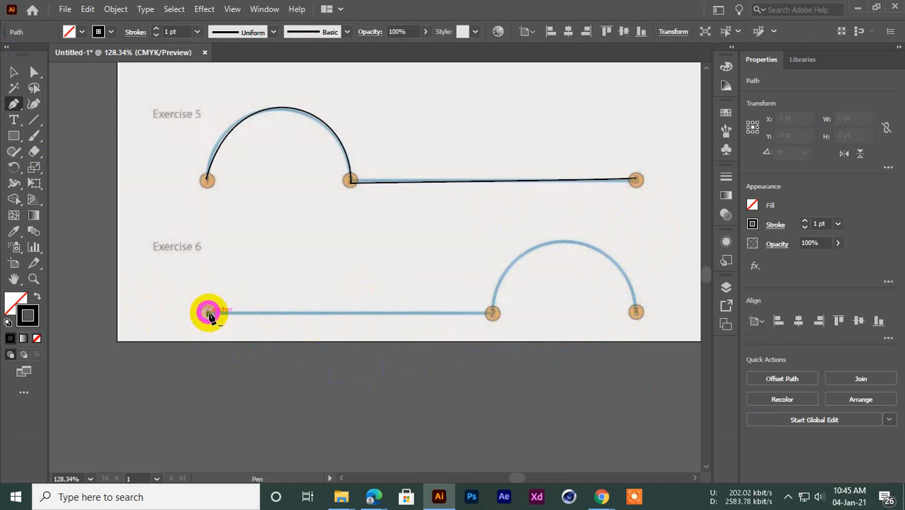
{"action": "mouse_move", "coordinate": [491, 314]}
{"action": "left_mouse_down"}
{"action": "mouse_move", "coordinate": [494, 330]}
{"action": "mouse_move", "coordinate": [492, 315]}
{"action": "left_mouse_up"}
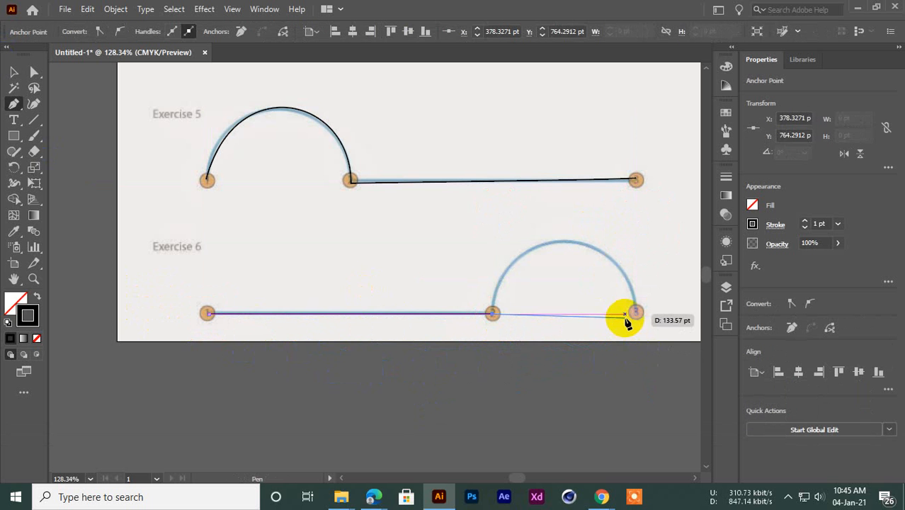
{"action": "left_click_drag", "start_coordinate": [635, 312], "coordinate": [654, 444]}
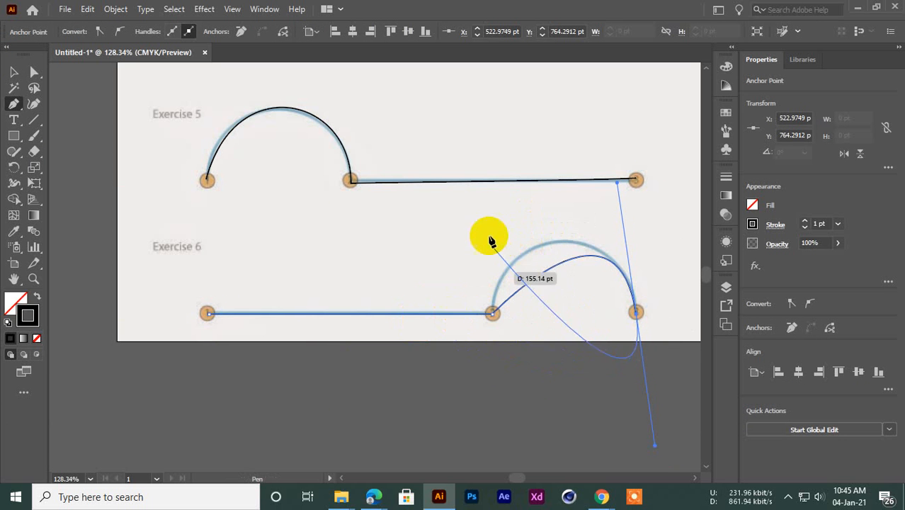
Step: Pull handles out of the point 2 anchor to fit the arc, and shorten the incoming handle onto the straight line
{"action": "mouse_move", "coordinate": [490, 328]}
{"action": "left_mouse_down"}
{"action": "mouse_move", "coordinate": [487, 341]}
{"action": "mouse_move", "coordinate": [518, 218]}
{"action": "mouse_move", "coordinate": [490, 226]}
{"action": "mouse_move", "coordinate": [481, 253]}
{"action": "left_mouse_up"}
{"action": "key", "text": "alt"}
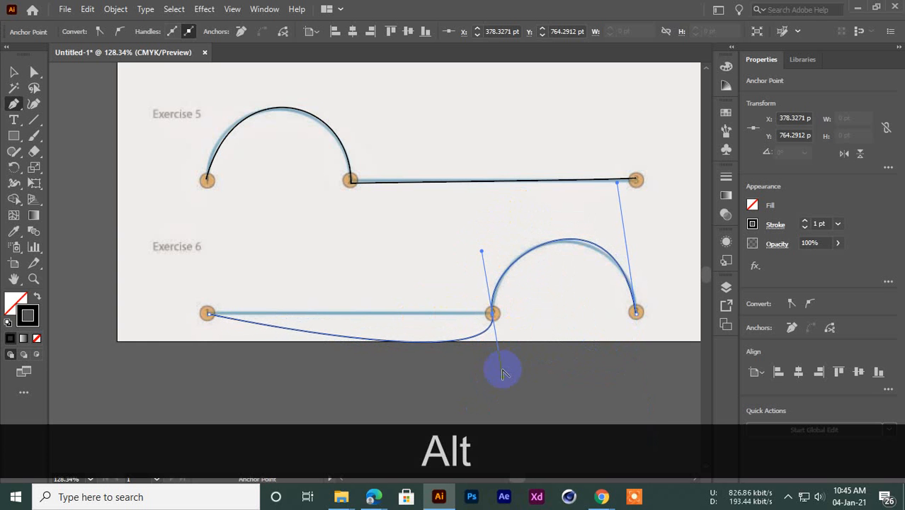
{"action": "mouse_move", "coordinate": [502, 381]}
{"action": "left_mouse_down"}
{"action": "mouse_move", "coordinate": [438, 299]}
{"action": "mouse_move", "coordinate": [482, 316]}
{"action": "left_mouse_up"}
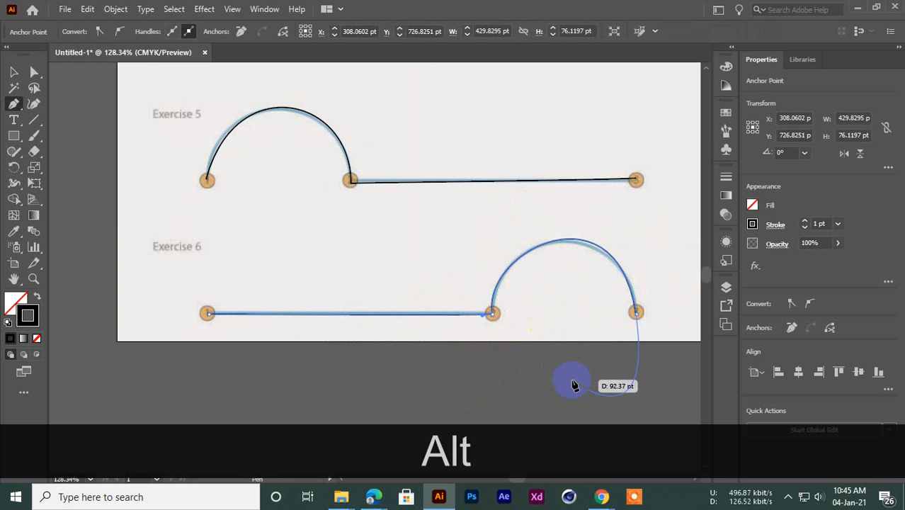
Step: Fine-tune the arc handles at points 3 and 2 to match the Exercise 6 template, and deselect the finished path
{"action": "scroll", "coordinate": [496, 354], "scroll_direction": "down", "scroll_amount": 1}
{"action": "mouse_move", "coordinate": [383, 326]}
{"action": "left_mouse_down"}
{"action": "mouse_move", "coordinate": [634, 281]}
{"action": "mouse_move", "coordinate": [638, 328]}
{"action": "left_mouse_up"}
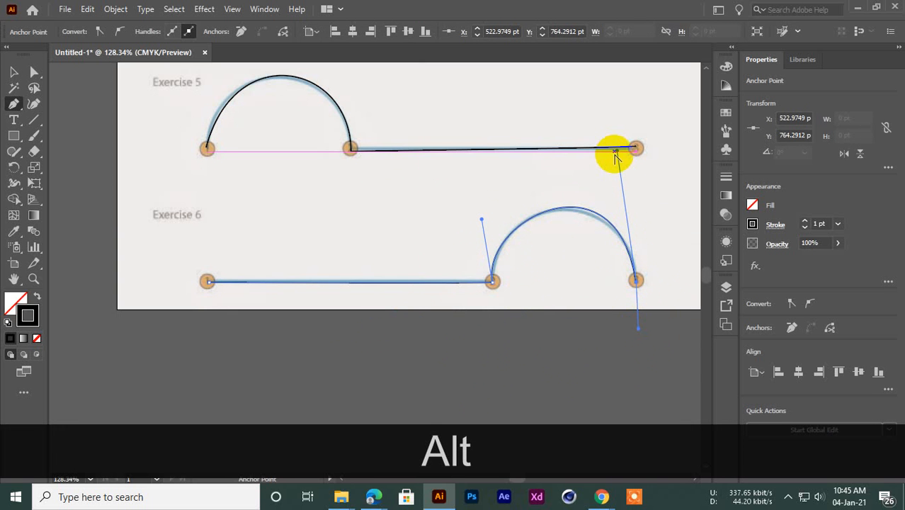
{"action": "left_click_drag", "start_coordinate": [617, 152], "coordinate": [629, 170]}
{"action": "left_click_drag", "start_coordinate": [481, 219], "coordinate": [487, 204]}
{"action": "left_click", "coordinate": [13, 71]}
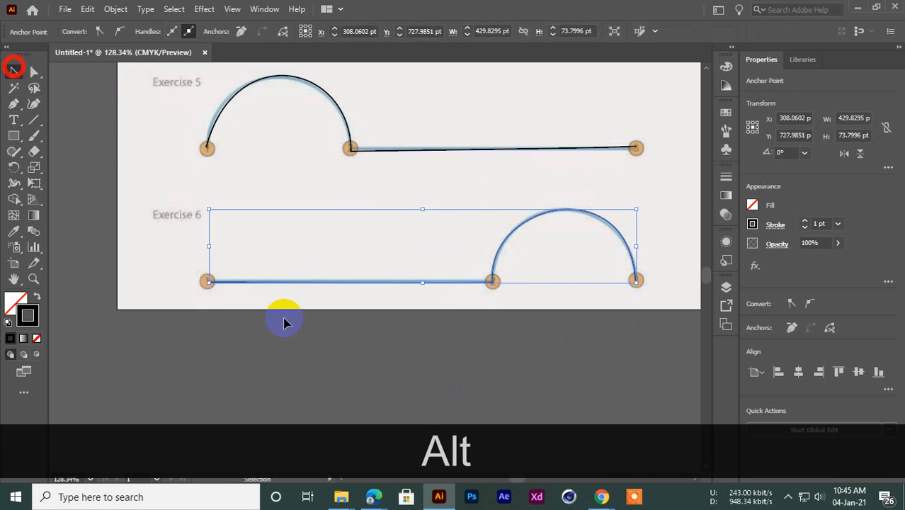
{"action": "left_click", "coordinate": [489, 361]}
Step: Add an anchor point at the top of the Exercise 5 arc and move it below the straight segment, extending its handle
{"action": "left_click_drag", "start_coordinate": [378, 192], "coordinate": [351, 201]}
{"action": "left_click_drag", "start_coordinate": [351, 209], "coordinate": [352, 287]}
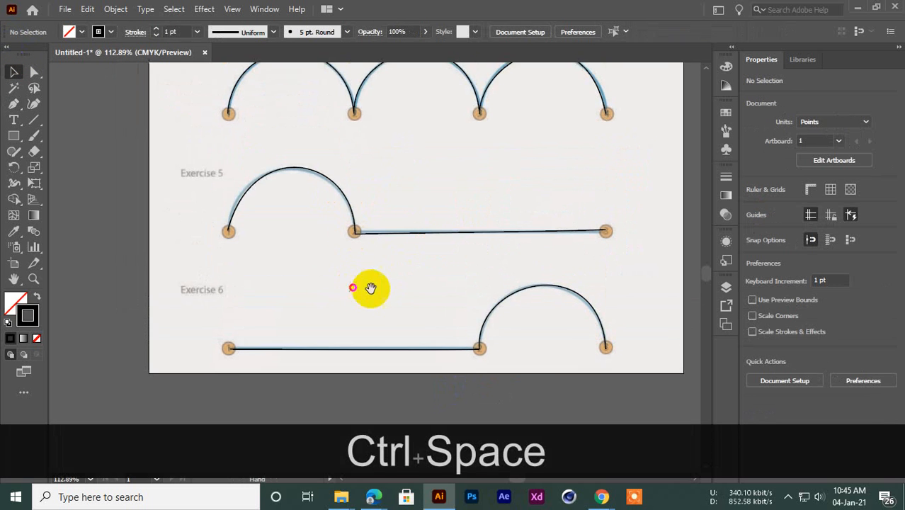
{"action": "left_click_drag", "start_coordinate": [404, 160], "coordinate": [418, 203]}
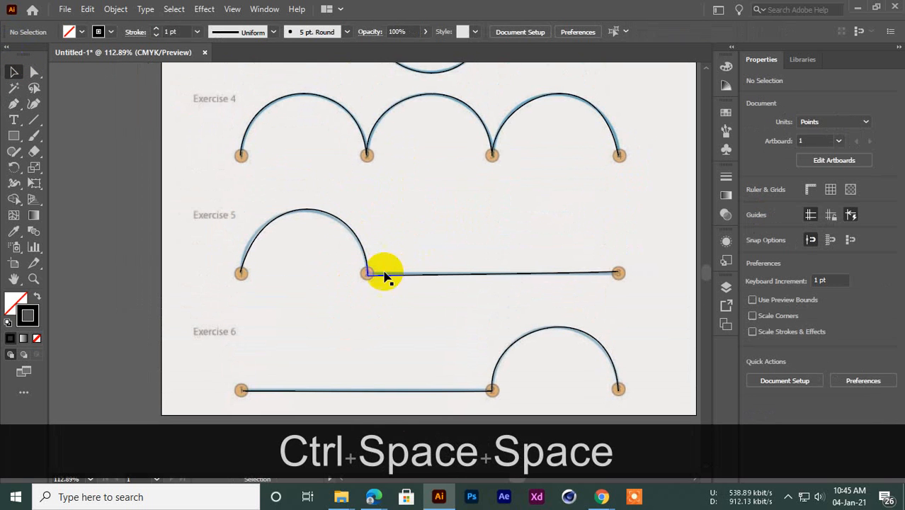
{"action": "left_click", "coordinate": [303, 213]}
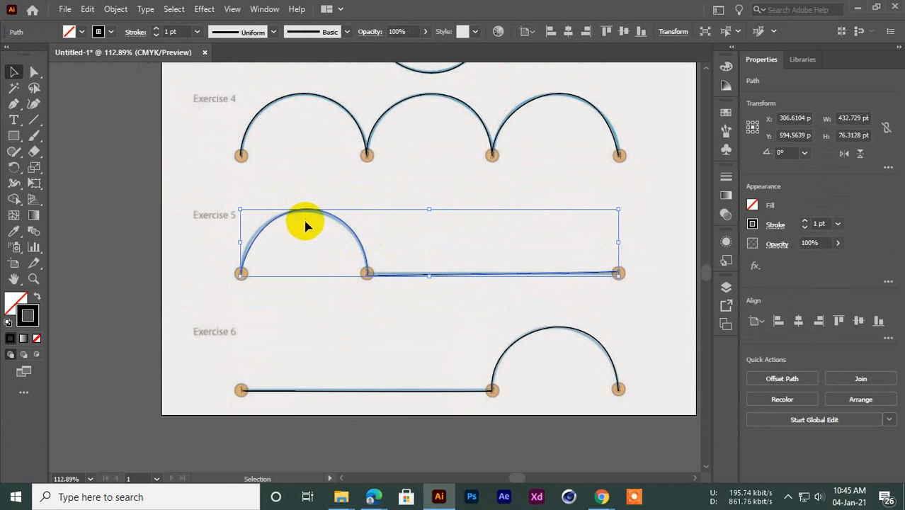
{"action": "left_click", "coordinate": [355, 235], "text": "ctrl"}
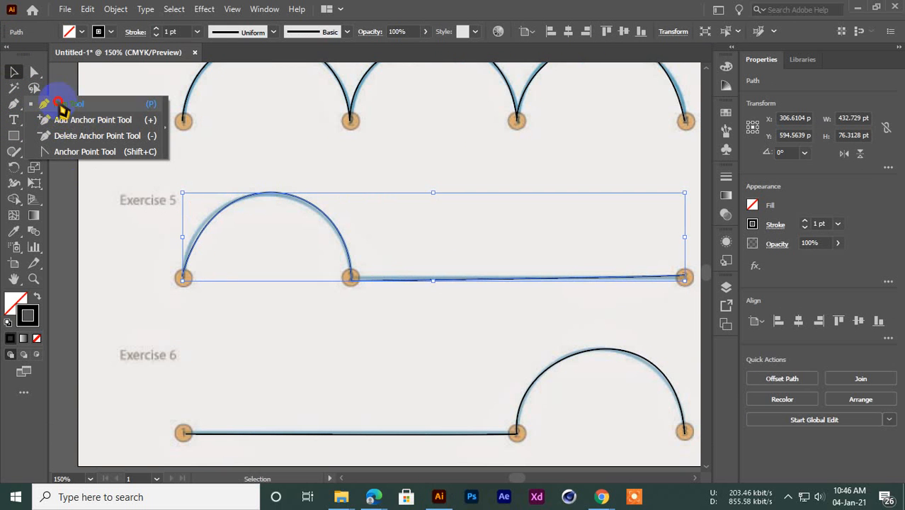
{"action": "left_click", "coordinate": [64, 104]}
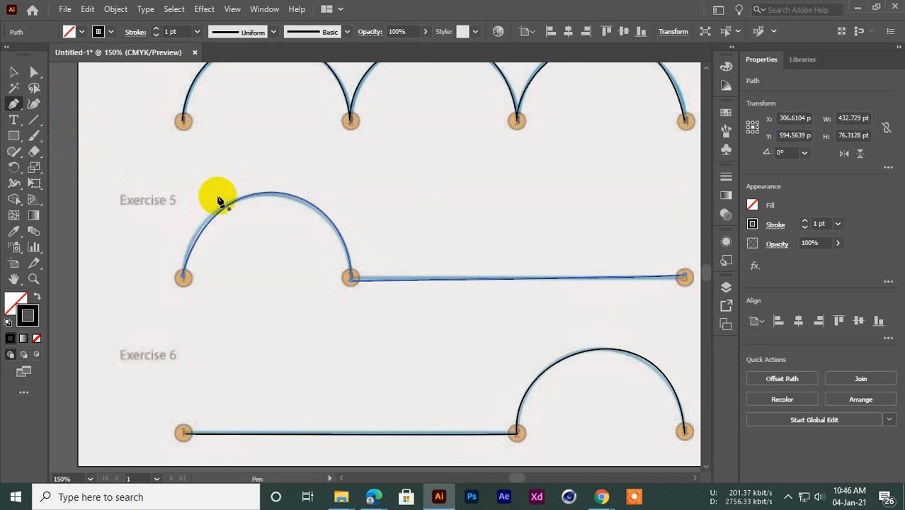
{"action": "left_click_drag", "start_coordinate": [14, 103], "coordinate": [90, 130]}
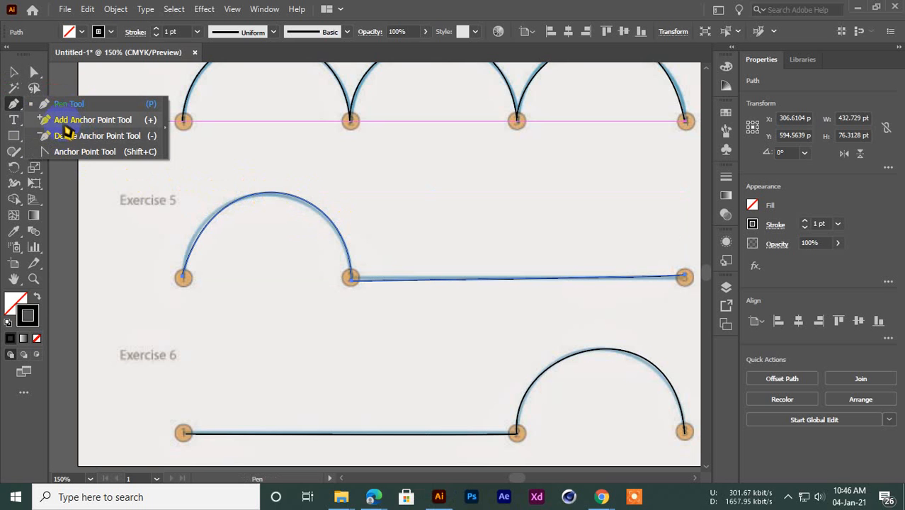
{"action": "left_click", "coordinate": [63, 121]}
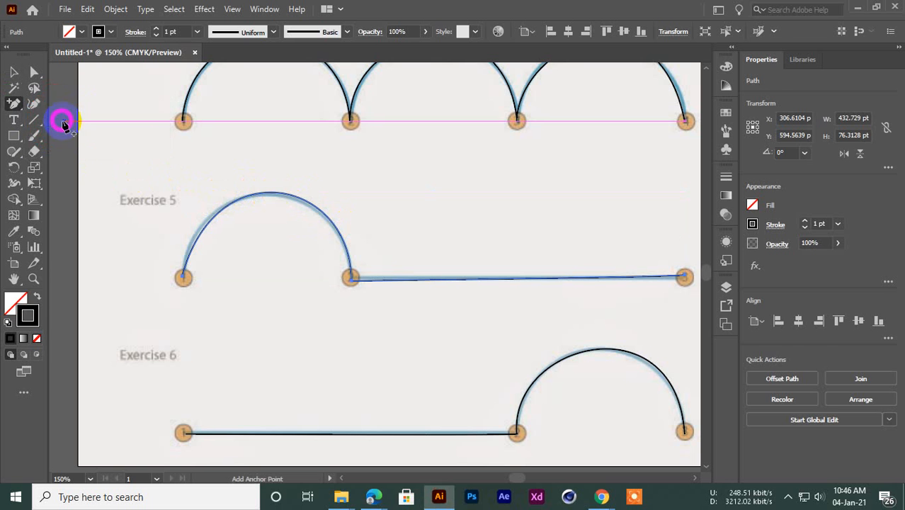
{"action": "left_click", "coordinate": [269, 193]}
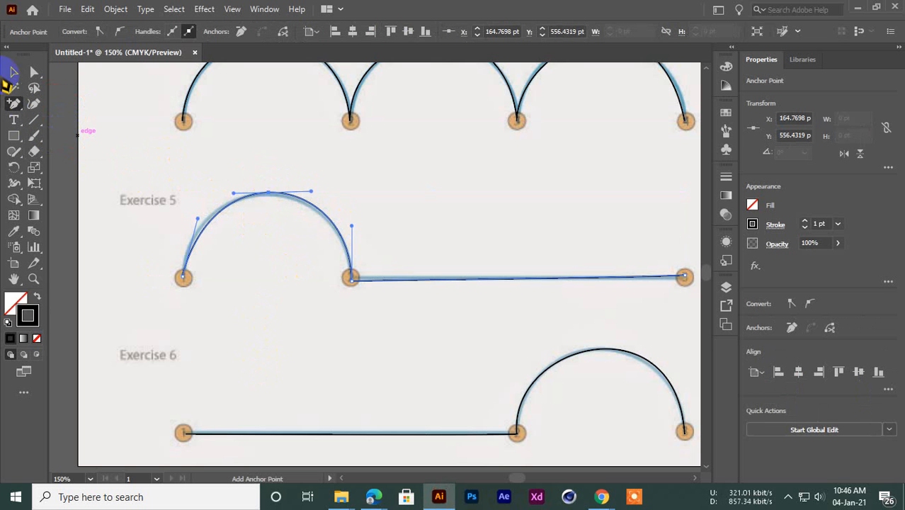
{"action": "left_click_drag", "start_coordinate": [269, 193], "coordinate": [357, 336]}
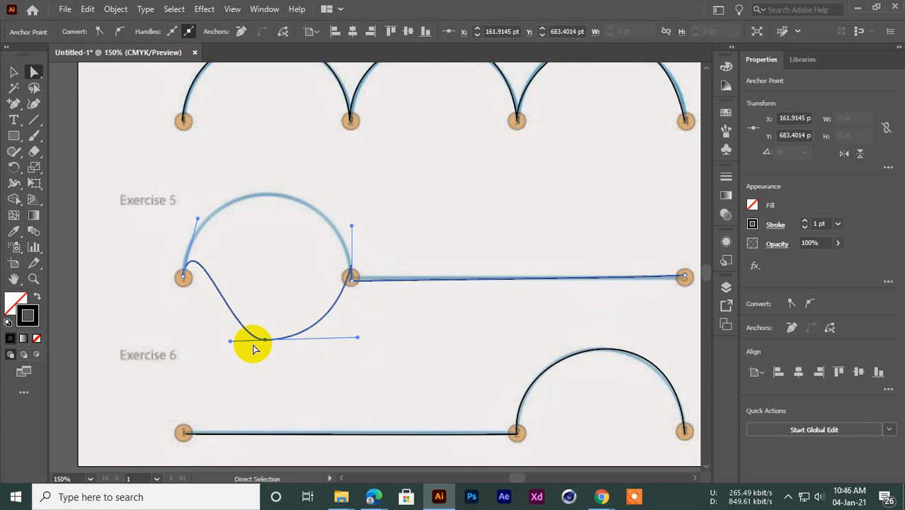
Step: Lengthen the left handle of the lowered Exercise 5 anchor to round out the curve, and deselect the path
{"action": "left_click", "coordinate": [194, 342]}
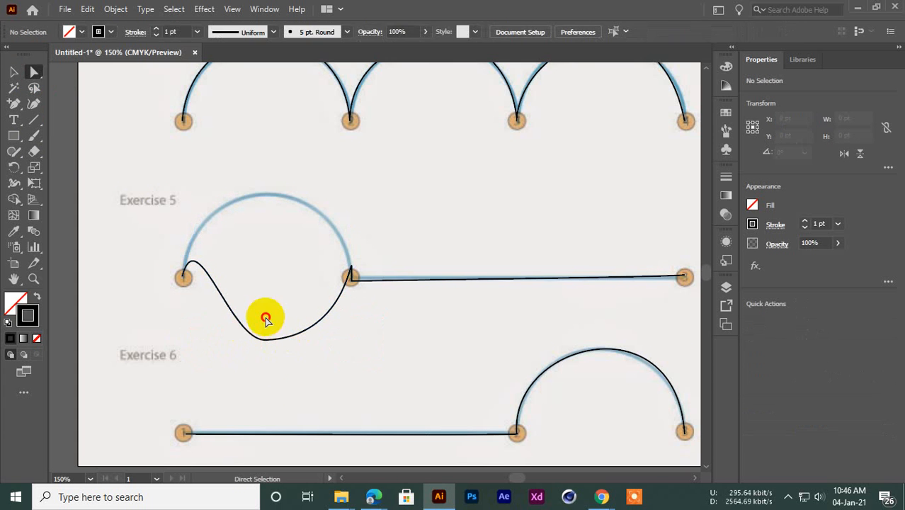
{"action": "left_click", "coordinate": [266, 339]}
{"action": "left_click_drag", "start_coordinate": [229, 344], "coordinate": [199, 339]}
{"action": "left_click", "coordinate": [13, 71]}
{"action": "left_click", "coordinate": [91, 269]}
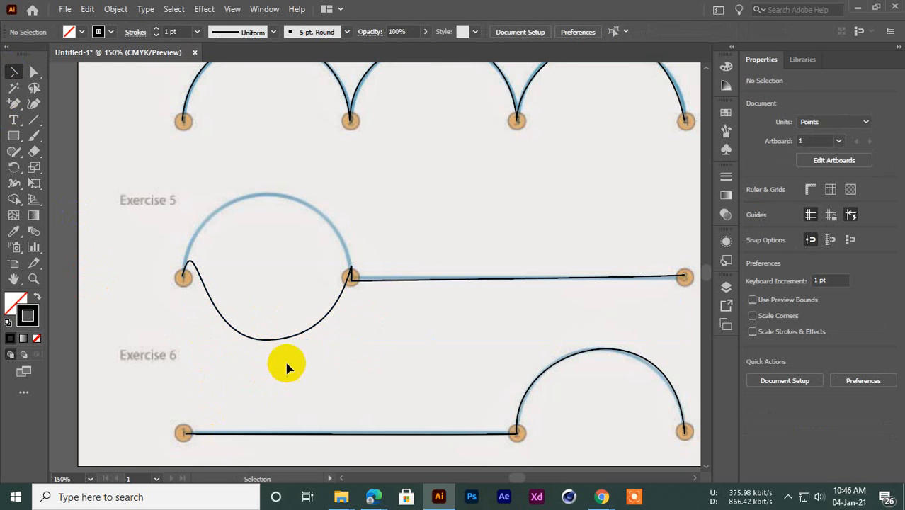
Step: Delete all the traced paths from the artboard, keeping only the locked exercise template
{"action": "key", "text": "ctrl+space"}
{"action": "left_click_drag", "start_coordinate": [346, 246], "coordinate": [404, 308]}
{"action": "left_click_drag", "start_coordinate": [427, 259], "coordinate": [230, 126]}
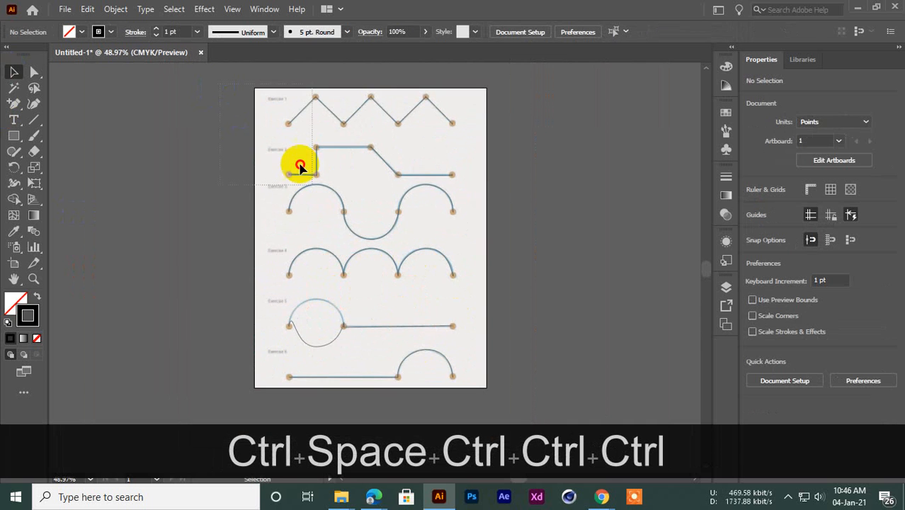
{"action": "key", "text": "ctrl+a"}
{"action": "key", "text": "Delete"}
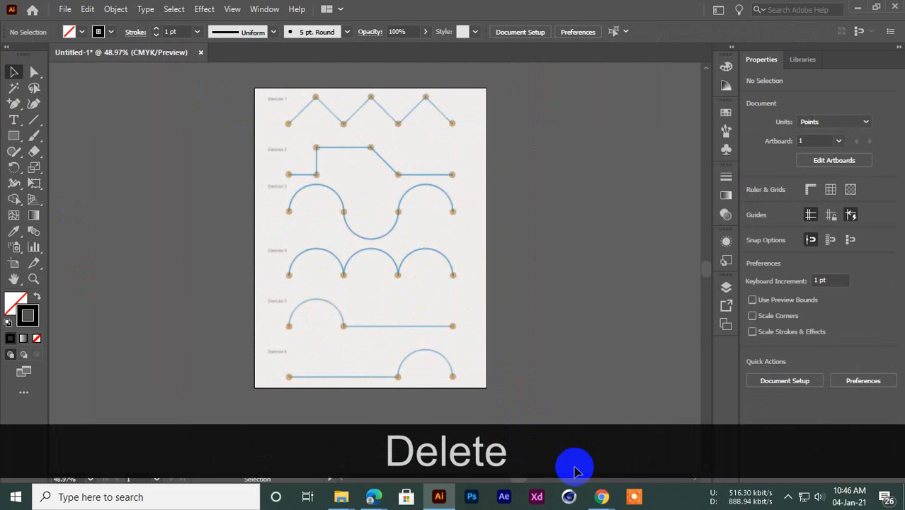
Step: Switch to the Google Meet window in Chrome to check the call, and return to Illustrator
{"action": "left_click", "coordinate": [600, 497]}
{"action": "left_click", "coordinate": [528, 420]}
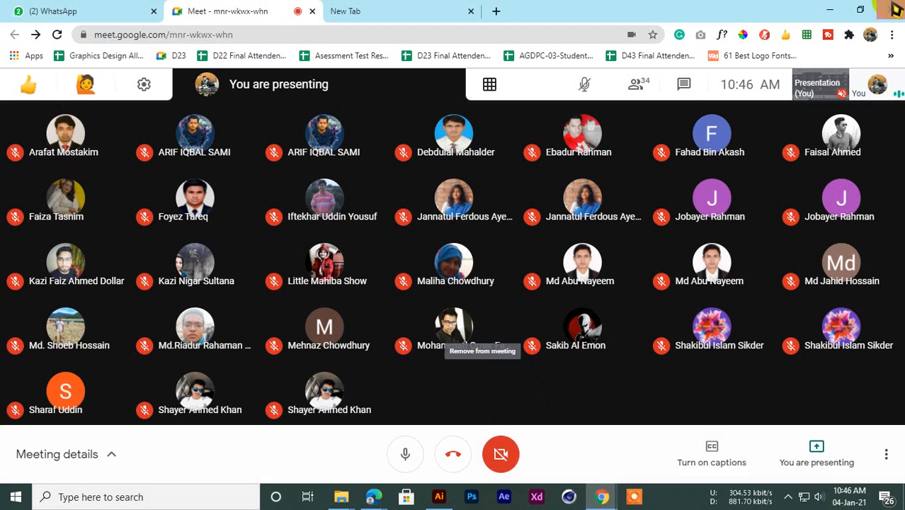
{"action": "left_click", "coordinate": [829, 9]}
Step: Place the bezier-practice50 image from the Pen Tool folder beside the artboard and lock it as a template
{"action": "left_click", "coordinate": [829, 7]}
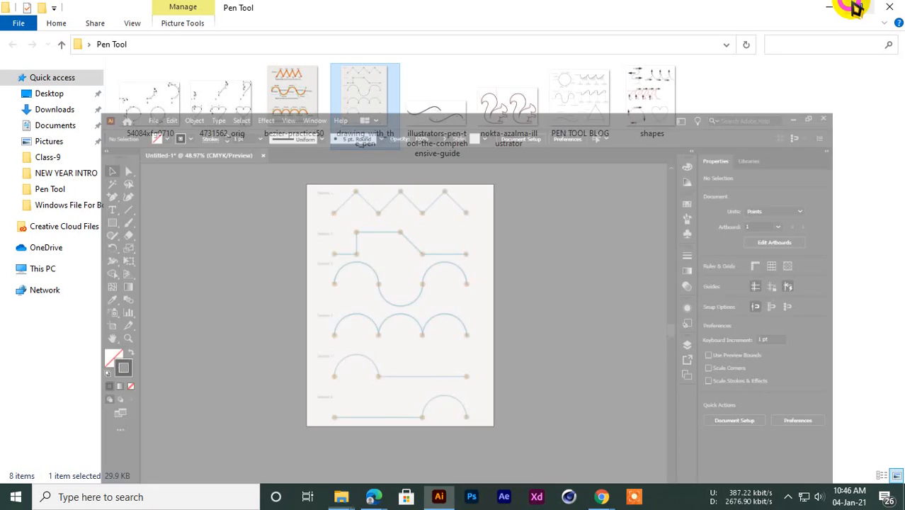
{"action": "left_click", "coordinate": [637, 110]}
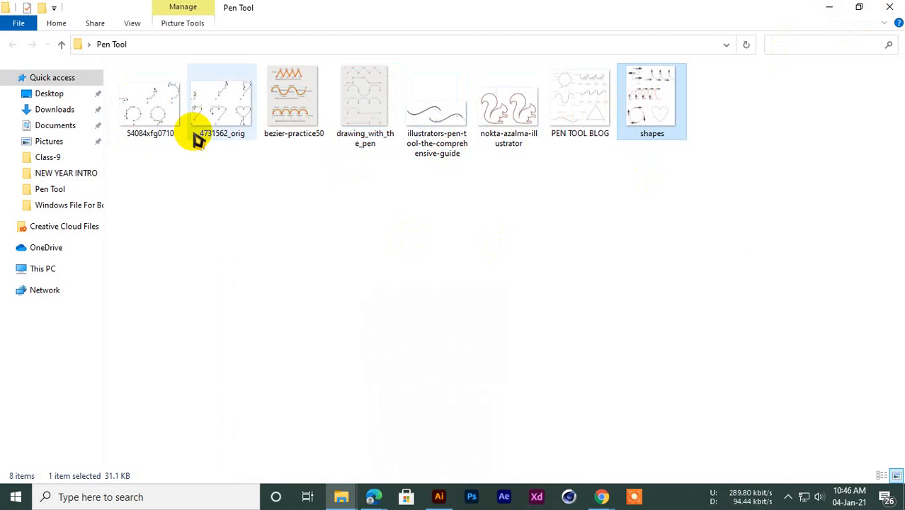
{"action": "left_click_drag", "start_coordinate": [284, 91], "coordinate": [453, 276]}
{"action": "key", "text": "space"}
{"action": "key", "text": "ctrl"}
{"action": "key", "text": "ctrl+space"}
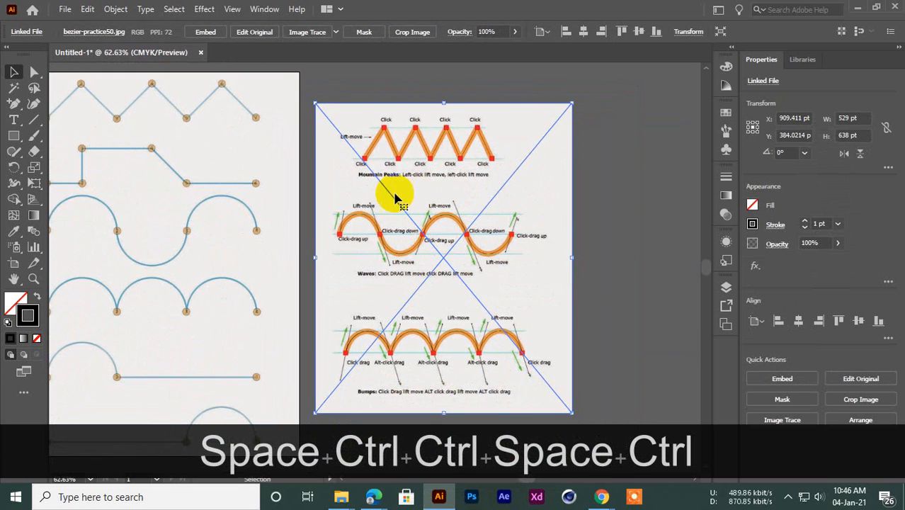
{"action": "left_click", "coordinate": [604, 225]}
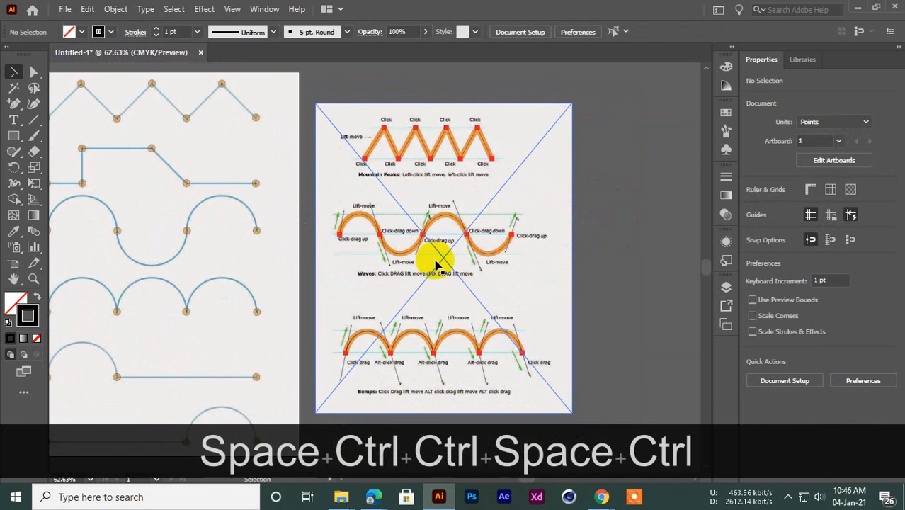
{"action": "left_click", "coordinate": [386, 178]}
{"action": "key", "text": "ctrl+KP_2"}
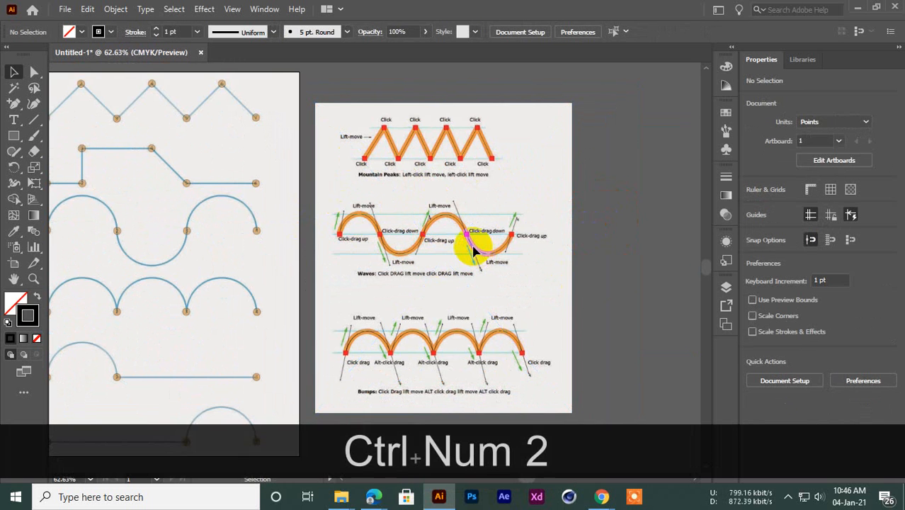
Step: Trace the Mountain Peaks zigzag with the Pen tool using nine corner anchors on the red squares, and end the path
{"action": "key", "text": "ctrl+space"}
{"action": "left_click", "coordinate": [375, 159]}
{"action": "scroll", "coordinate": [382, 261], "scroll_direction": "up", "scroll_amount": 2}
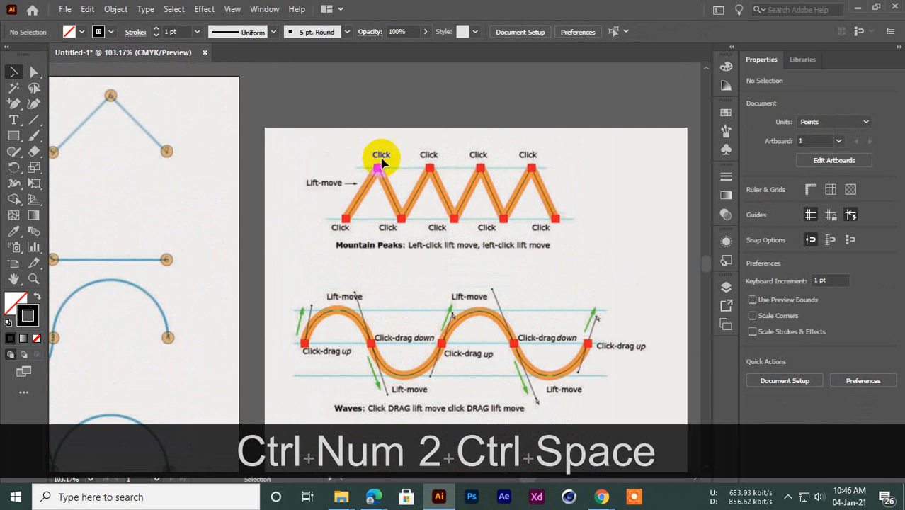
{"action": "left_click_drag", "start_coordinate": [21, 107], "coordinate": [78, 101]}
{"action": "left_click", "coordinate": [345, 219]}
{"action": "left_click", "coordinate": [378, 168]}
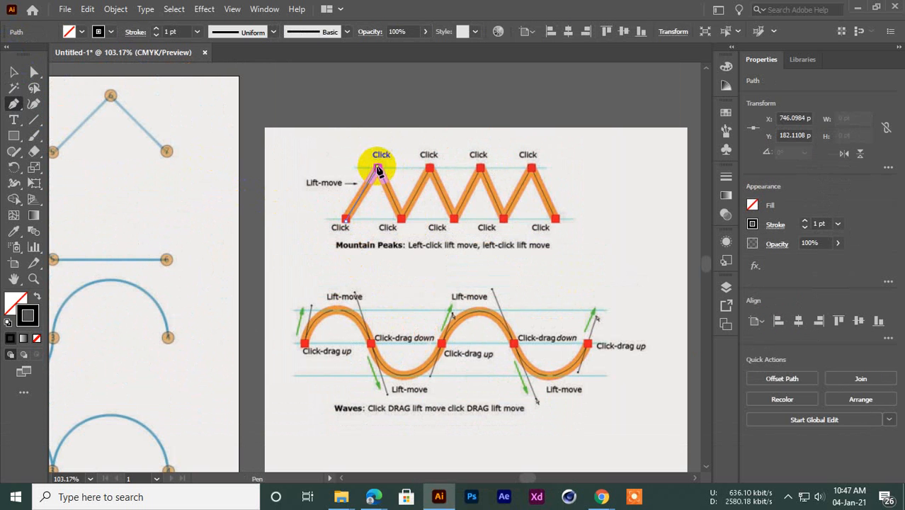
{"action": "left_click", "coordinate": [401, 219]}
{"action": "left_click", "coordinate": [428, 169]}
{"action": "left_click", "coordinate": [454, 219]}
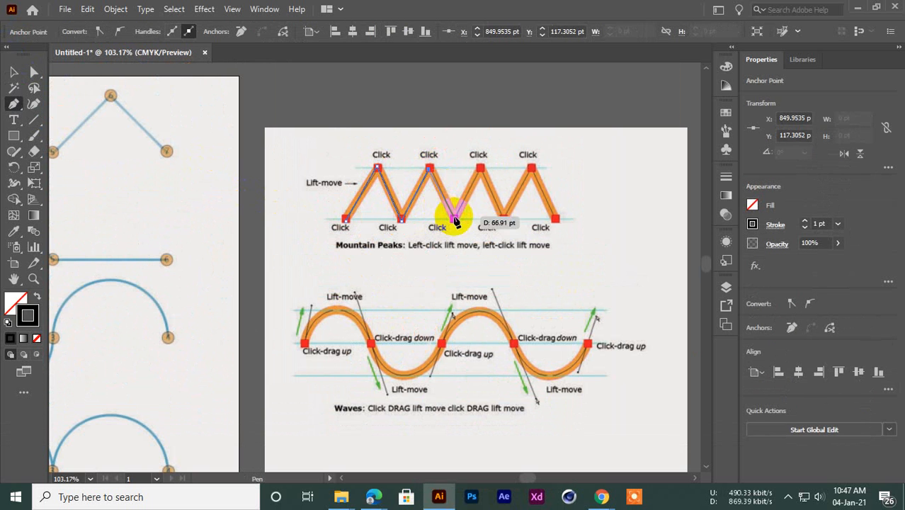
{"action": "left_click", "coordinate": [480, 168]}
{"action": "left_click", "coordinate": [502, 215]}
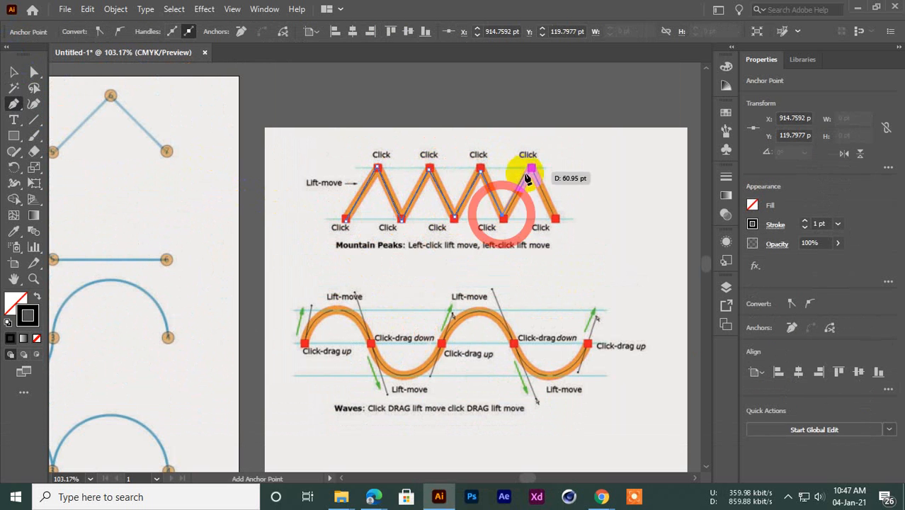
{"action": "left_click", "coordinate": [529, 170]}
{"action": "left_click", "coordinate": [556, 219]}
{"action": "key", "text": "Escape"}
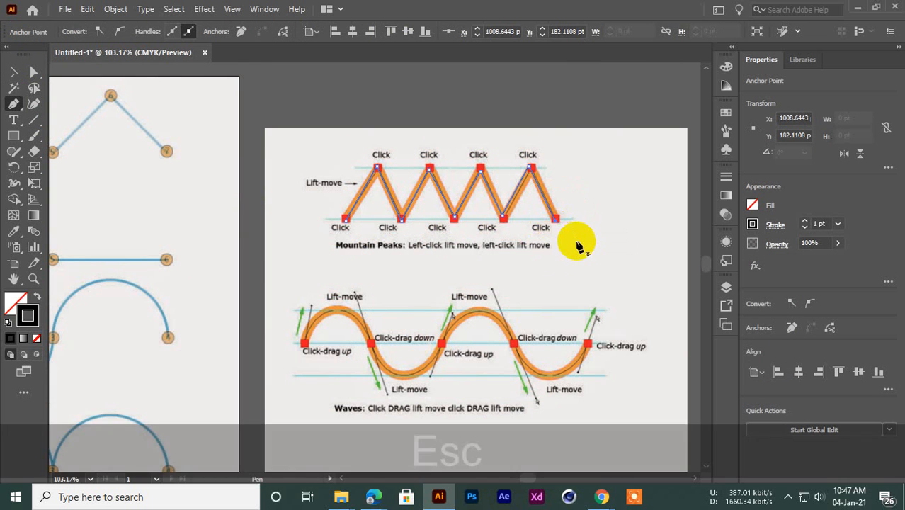
Step: Trace the first arc of the Waves exercise with two smooth anchors, and shorten the starting handle to fit the template
{"action": "key", "text": "space"}
{"action": "left_click_drag", "start_coordinate": [407, 307], "coordinate": [389, 214]}
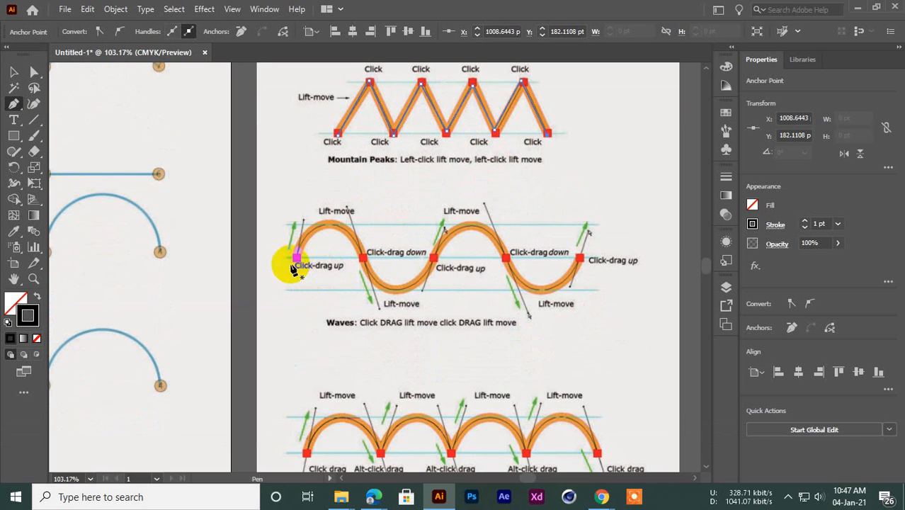
{"action": "left_click_drag", "start_coordinate": [298, 261], "coordinate": [317, 188]}
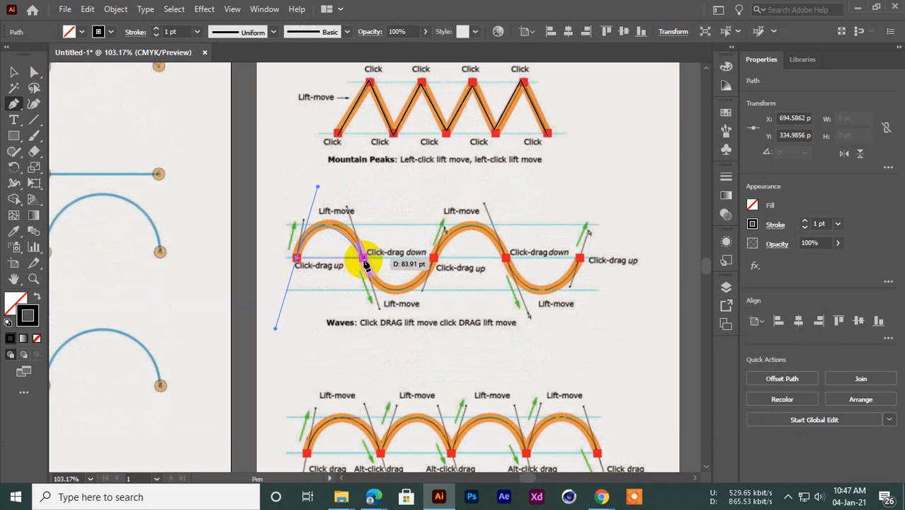
{"action": "left_click_drag", "start_coordinate": [363, 260], "coordinate": [369, 285]}
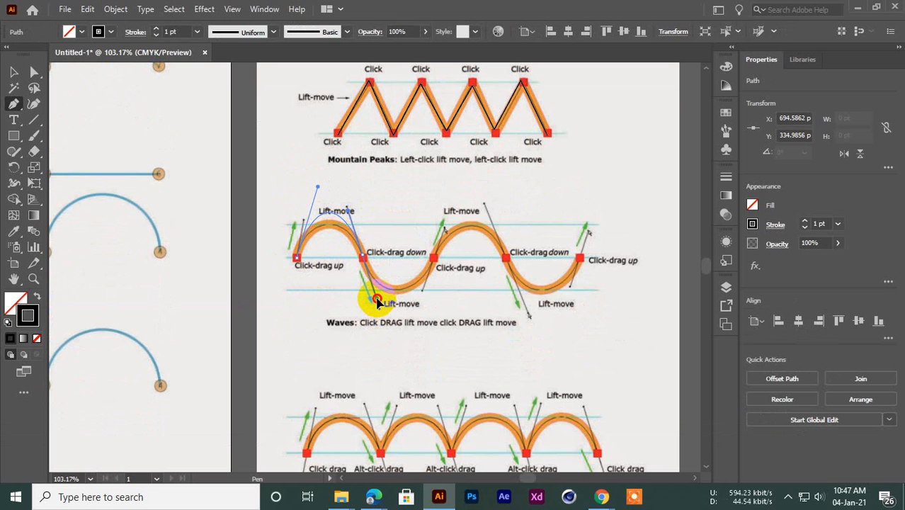
{"action": "left_click_drag", "start_coordinate": [376, 303], "coordinate": [377, 302]}
{"action": "left_click_drag", "start_coordinate": [317, 188], "coordinate": [367, 208]}
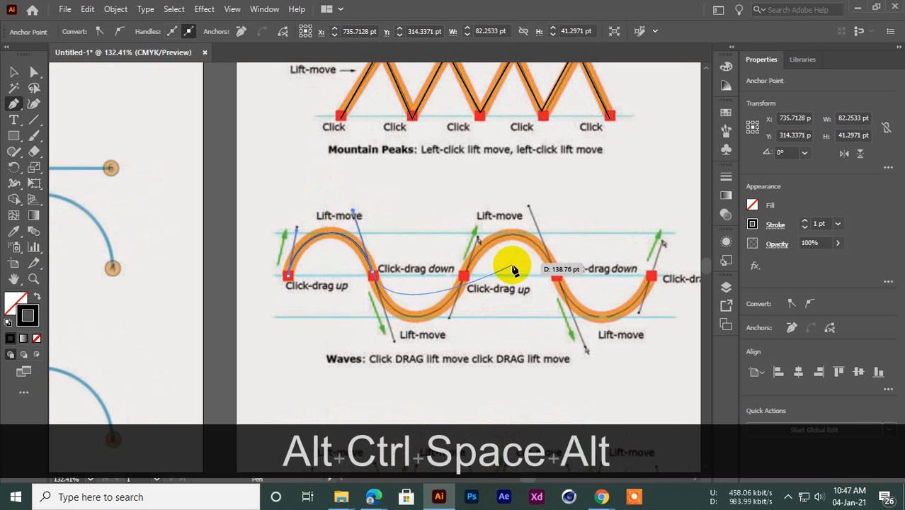
Step: Delete the traced Mountain Peaks and Waves paths from the Bézier practice template
{"action": "left_click_drag", "start_coordinate": [511, 263], "coordinate": [390, 205]}
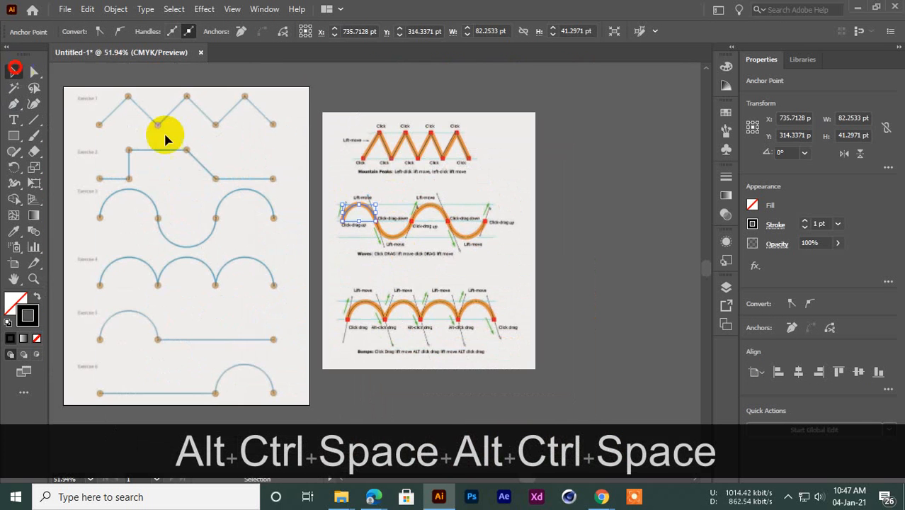
{"action": "left_click", "coordinate": [471, 196]}
{"action": "left_click_drag", "start_coordinate": [315, 228], "coordinate": [372, 251]}
{"action": "key", "text": "Delete"}
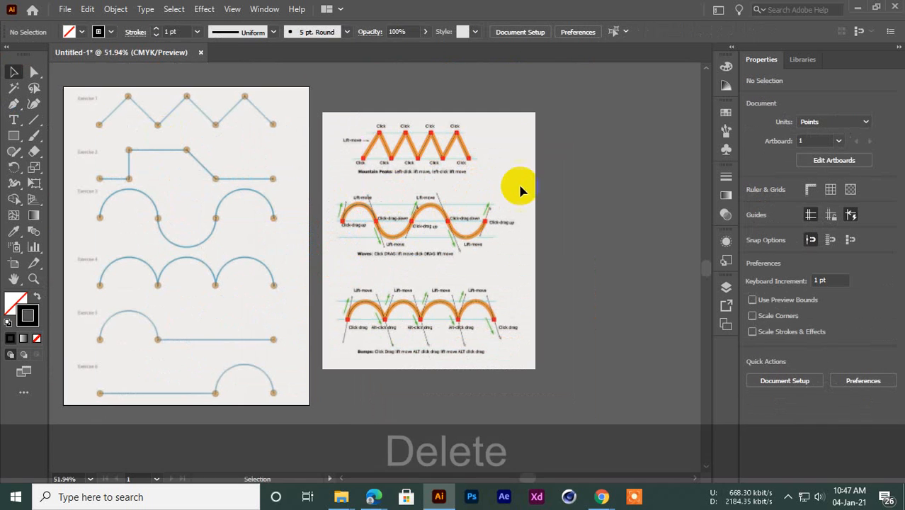
Step: Check the Google Meet call in Chrome again and return to Illustrator
{"action": "mouse_move", "coordinate": [601, 496]}
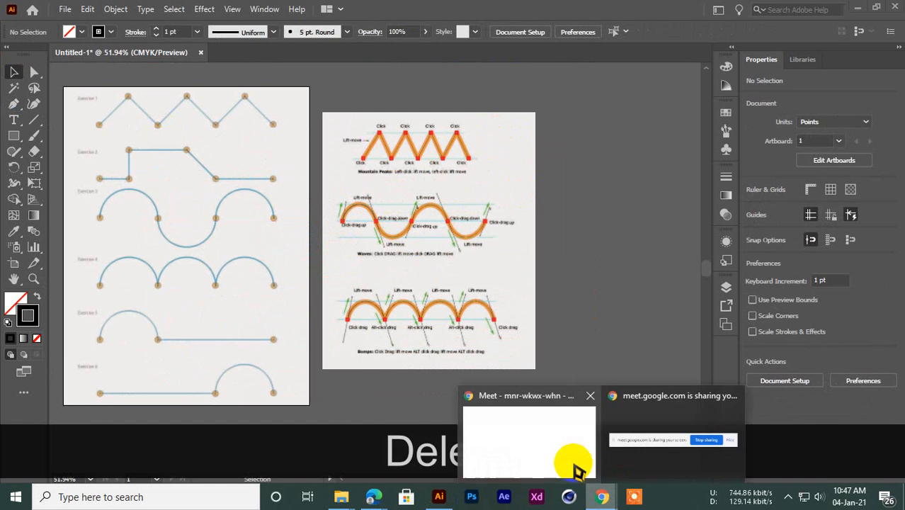
{"action": "left_click", "coordinate": [576, 468]}
{"action": "left_click", "coordinate": [825, 10]}
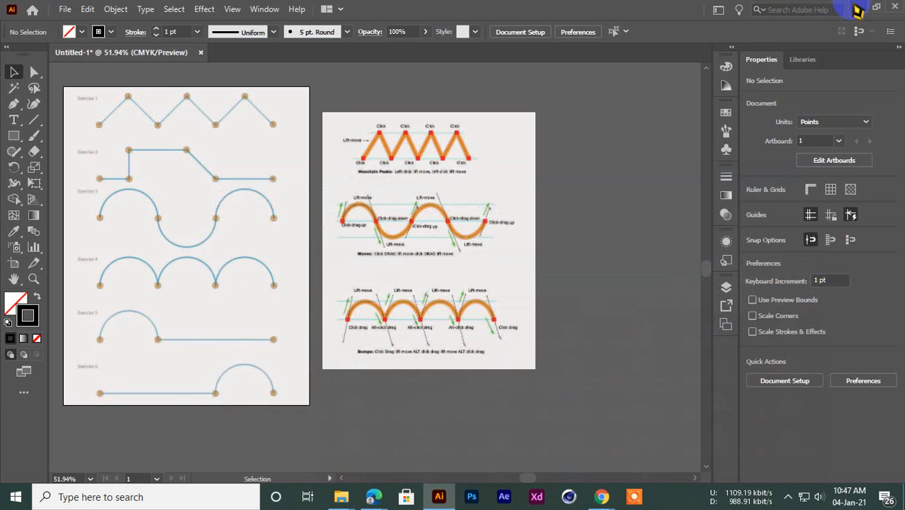
Step: Place the nokta-azalma-illustrator image from the Pen Tool folder into the Illustrator document
{"action": "left_click", "coordinate": [856, 8]}
{"action": "left_click", "coordinate": [508, 140]}
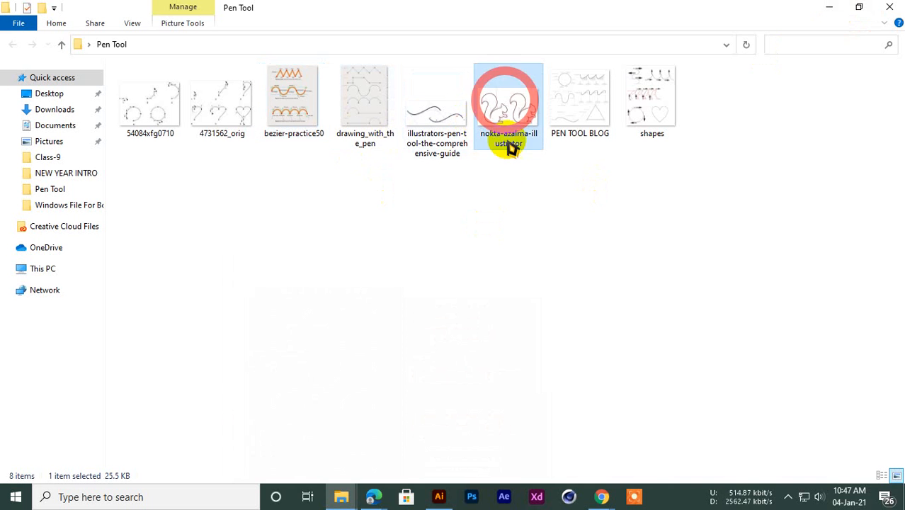
{"action": "left_click_drag", "start_coordinate": [508, 142], "coordinate": [531, 202]}
{"action": "key", "text": "ctrl+space"}
{"action": "left_click", "coordinate": [541, 208]}
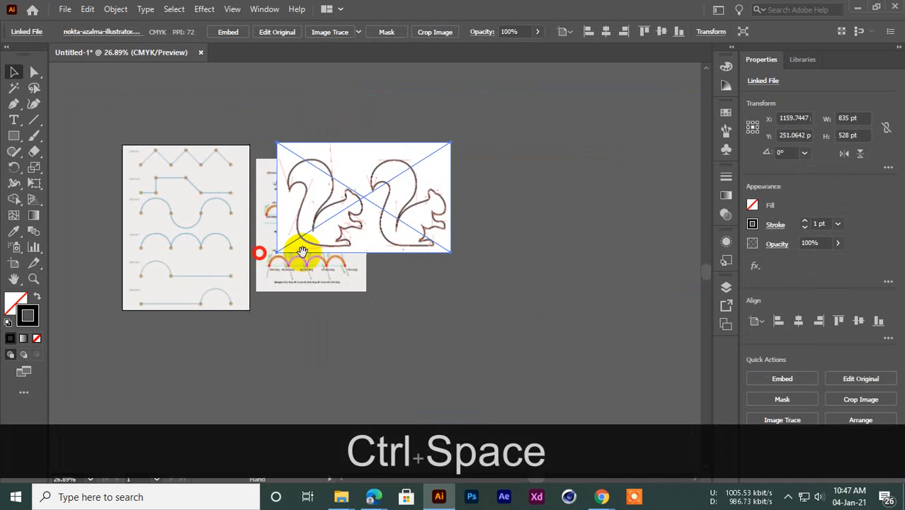
Step: Move the squirrel image clear of the other templates, enlarge it to about 1562 by 988 pt, and lock it
{"action": "left_click_drag", "start_coordinate": [303, 252], "coordinate": [466, 252]}
{"action": "left_click_drag", "start_coordinate": [585, 253], "coordinate": [793, 372]}
{"action": "key", "text": "ctrl+space"}
{"action": "left_click_drag", "start_coordinate": [535, 303], "coordinate": [475, 307]}
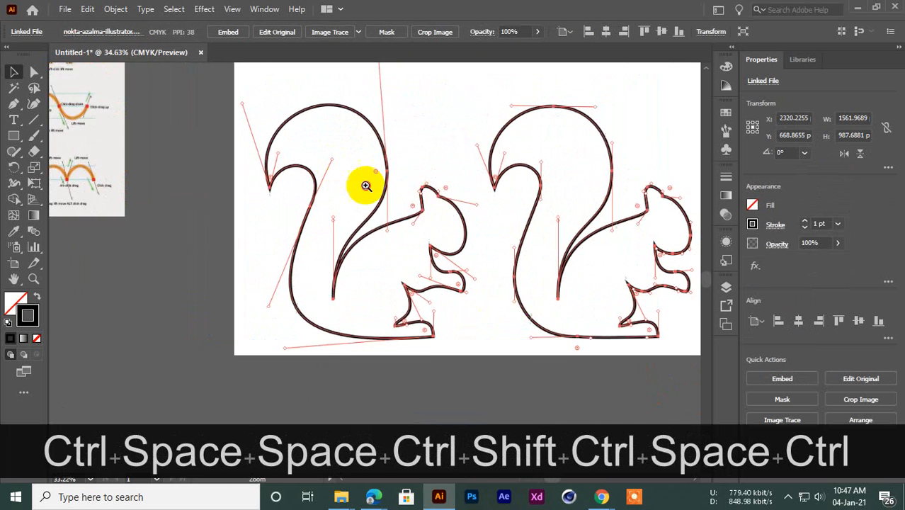
{"action": "left_click", "coordinate": [366, 186]}
{"action": "left_click", "coordinate": [145, 187]}
{"action": "left_click", "coordinate": [508, 205]}
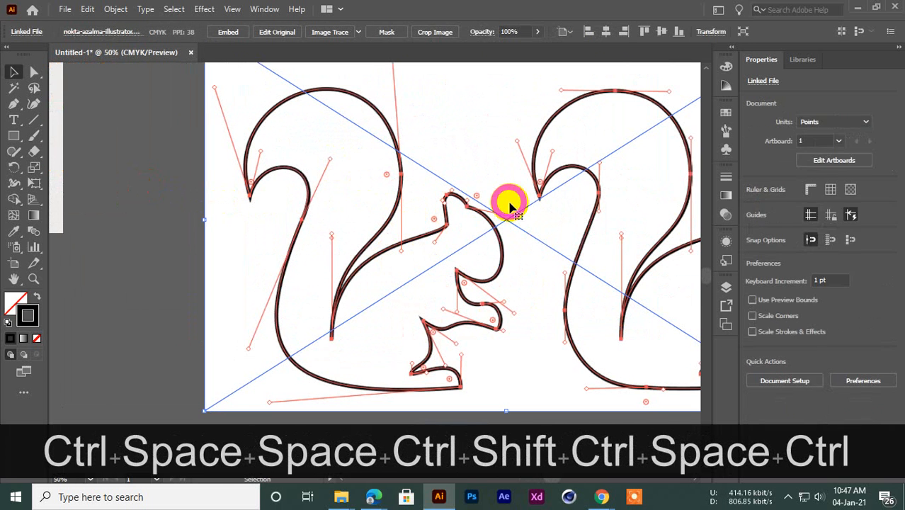
{"action": "key", "text": "ctrl+2"}
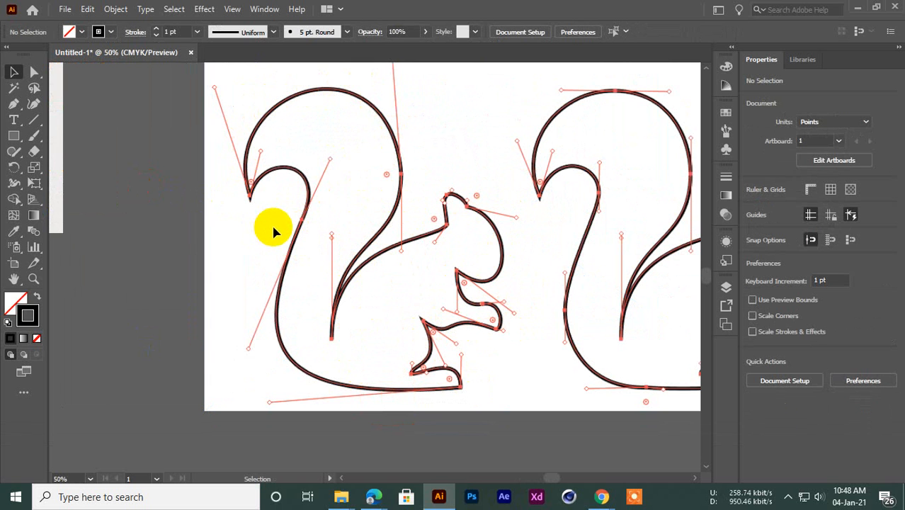
Step: Trace the left squirrel's inner tail curve to the tail tip with the Pen tool, matching both anchors' handles to the template
{"action": "left_click_drag", "start_coordinate": [12, 112], "coordinate": [50, 99]}
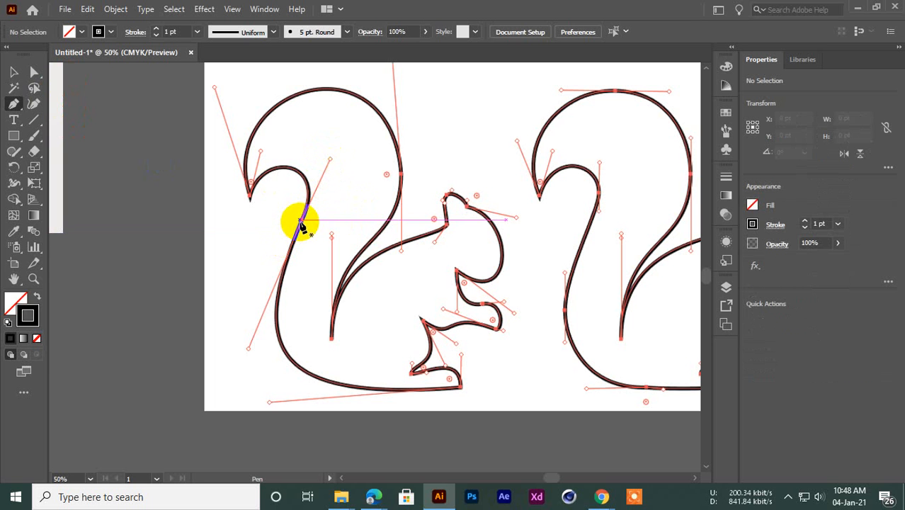
{"action": "left_click_drag", "start_coordinate": [301, 219], "coordinate": [335, 160]}
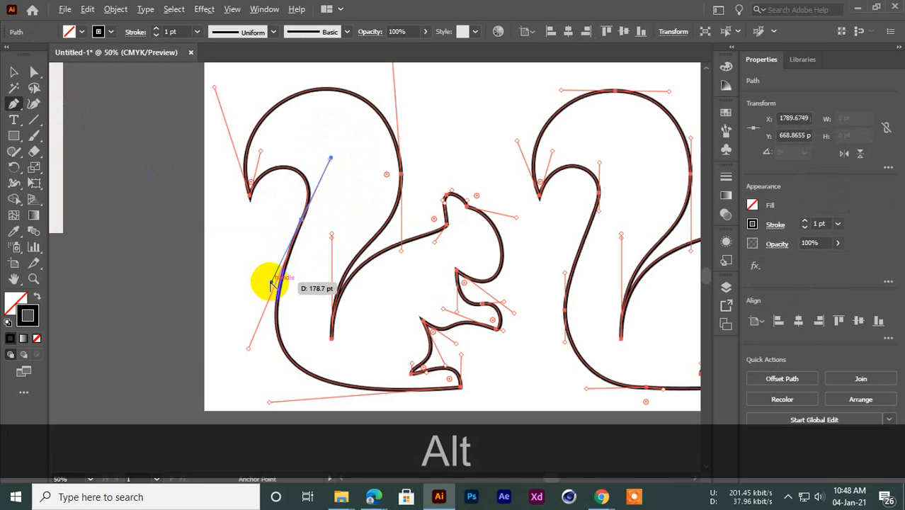
{"action": "left_click_drag", "start_coordinate": [270, 283], "coordinate": [247, 351]}
{"action": "left_click_drag", "start_coordinate": [330, 157], "coordinate": [244, 212]}
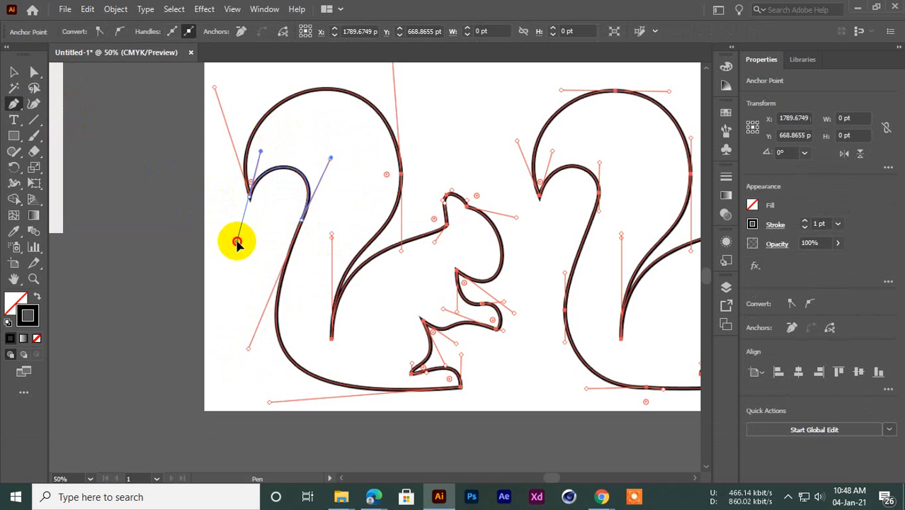
{"action": "left_click_drag", "start_coordinate": [238, 243], "coordinate": [218, 84]}
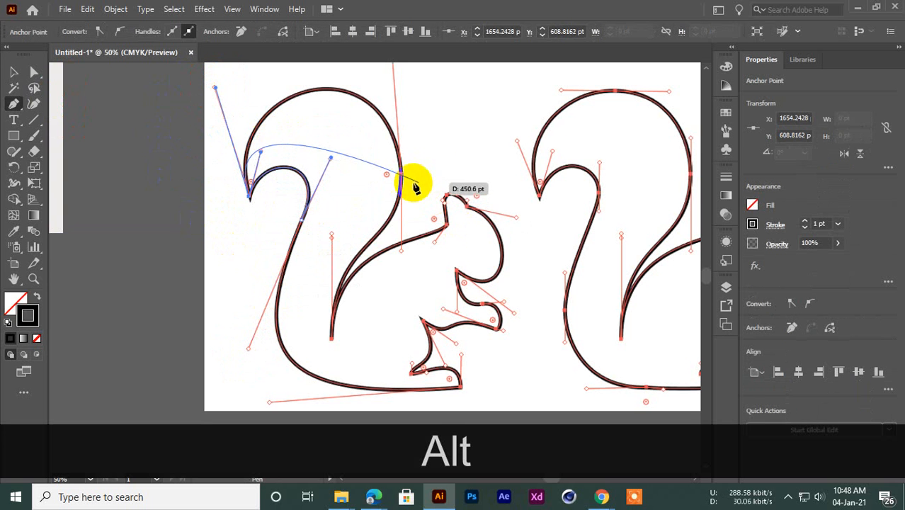
Step: Extend the path over the left squirrel's outer tail arc to its right-hand anchor, and fit the outgoing handle to the template
{"action": "key", "text": "ctrl+space"}
{"action": "left_click_drag", "start_coordinate": [414, 185], "coordinate": [343, 238]}
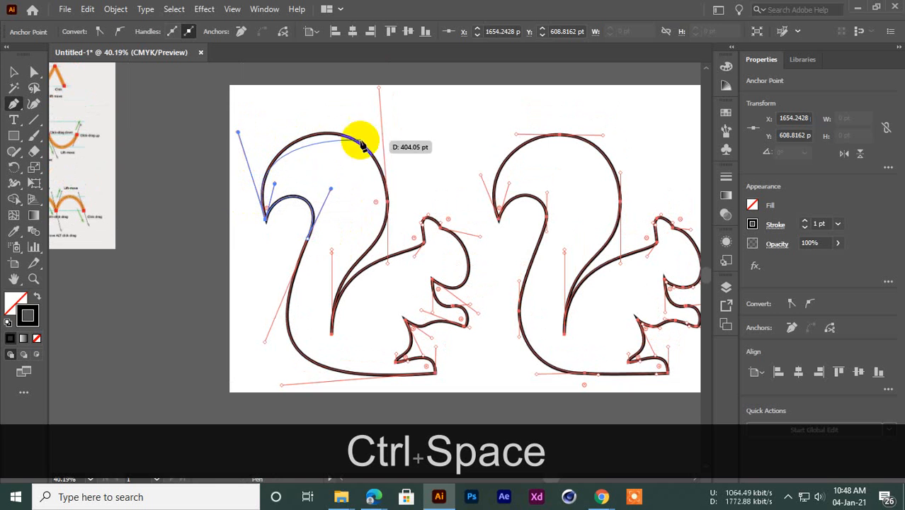
{"action": "left_click_drag", "start_coordinate": [387, 206], "coordinate": [387, 294]}
{"action": "key", "text": "alt"}
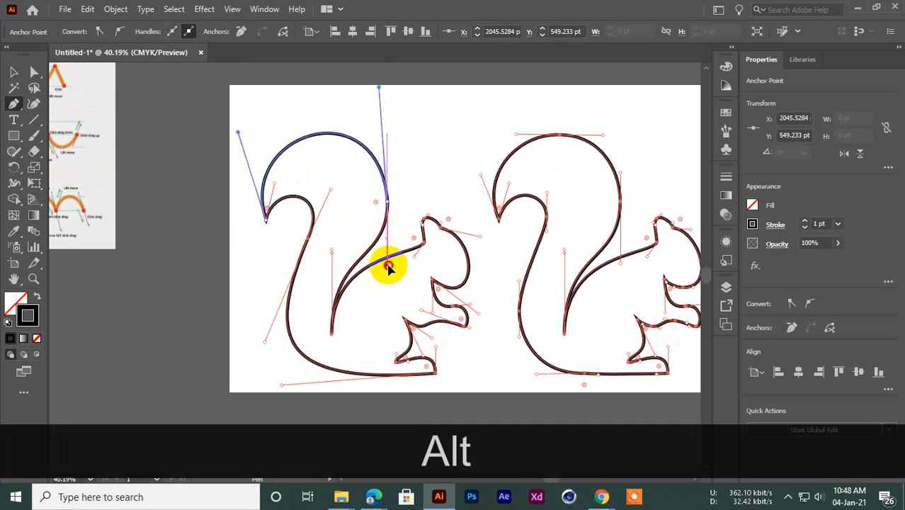
{"action": "mouse_move", "coordinate": [389, 264]}
{"action": "left_mouse_down"}
{"action": "mouse_move", "coordinate": [563, 206]}
{"action": "mouse_move", "coordinate": [286, 316]}
{"action": "mouse_move", "coordinate": [329, 325]}
{"action": "mouse_move", "coordinate": [346, 298]}
{"action": "mouse_move", "coordinate": [390, 274]}
{"action": "left_mouse_up"}
{"action": "left_click_drag", "start_coordinate": [346, 311], "coordinate": [369, 291]}
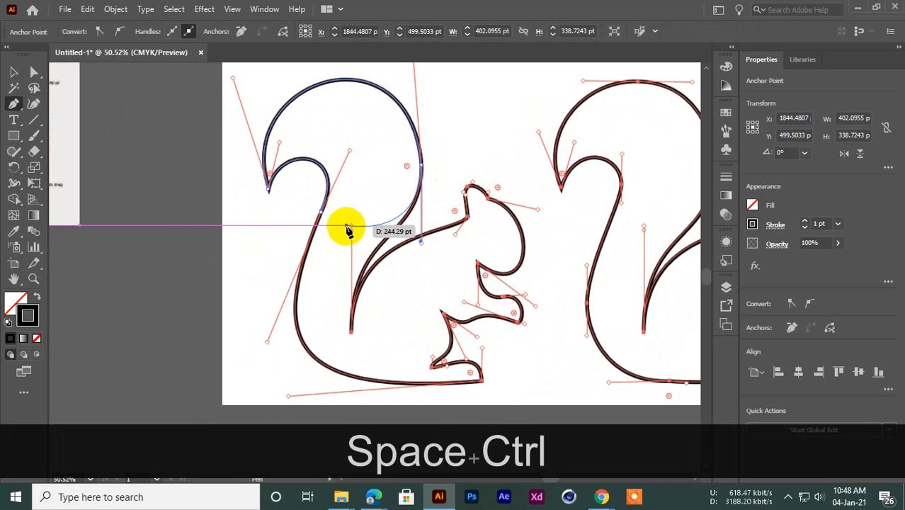
Step: Extend the left squirrel's path down to the tail base and along its back to the ear base, fitting the anchors' handles to the template
{"action": "left_click_drag", "start_coordinate": [359, 352], "coordinate": [351, 418]}
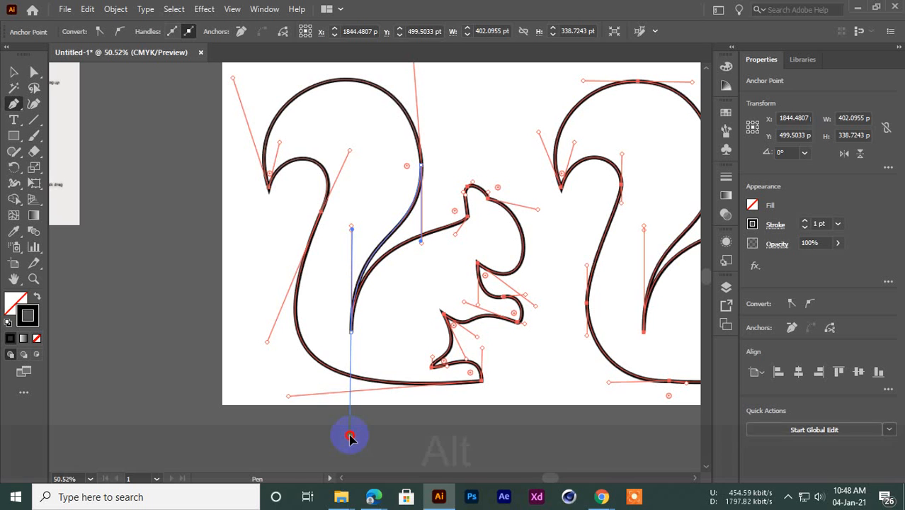
{"action": "left_click_drag", "start_coordinate": [350, 438], "coordinate": [353, 227]}
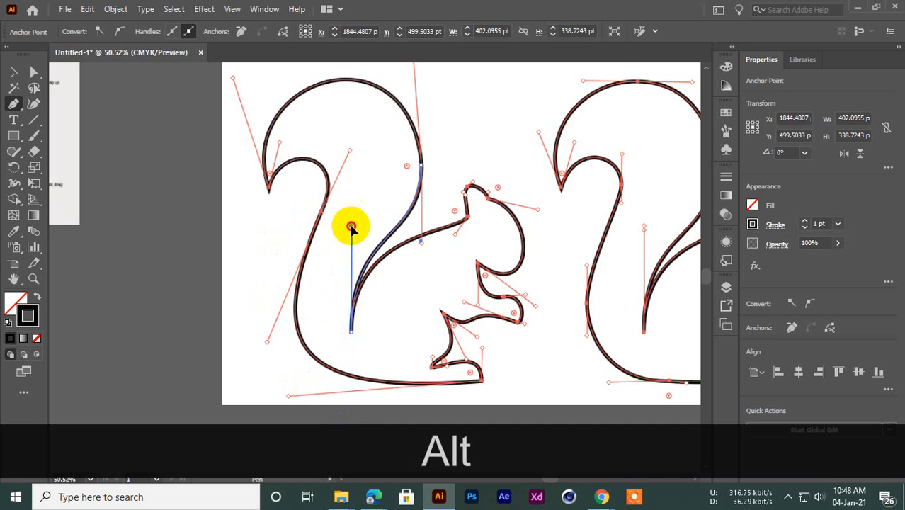
{"action": "left_click_drag", "start_coordinate": [466, 218], "coordinate": [481, 206]}
{"action": "key", "text": "alt"}
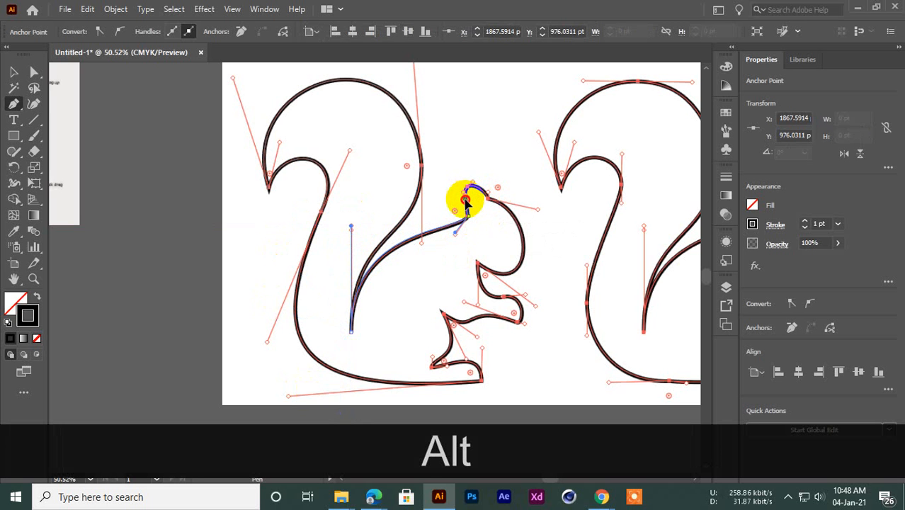
Step: Trace the left squirrel's ear to the forehead anchor with the Pen tool, and fit that anchor's outgoing handle to the template
{"action": "left_click_drag", "start_coordinate": [465, 195], "coordinate": [476, 220]}
{"action": "left_click_drag", "start_coordinate": [472, 257], "coordinate": [367, 260]}
{"action": "left_click_drag", "start_coordinate": [377, 200], "coordinate": [385, 191]}
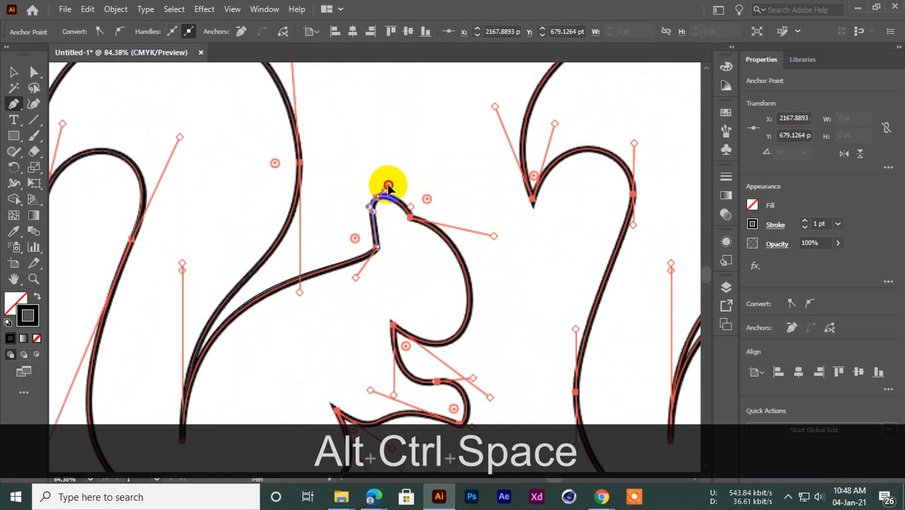
{"action": "left_click", "coordinate": [410, 220]}
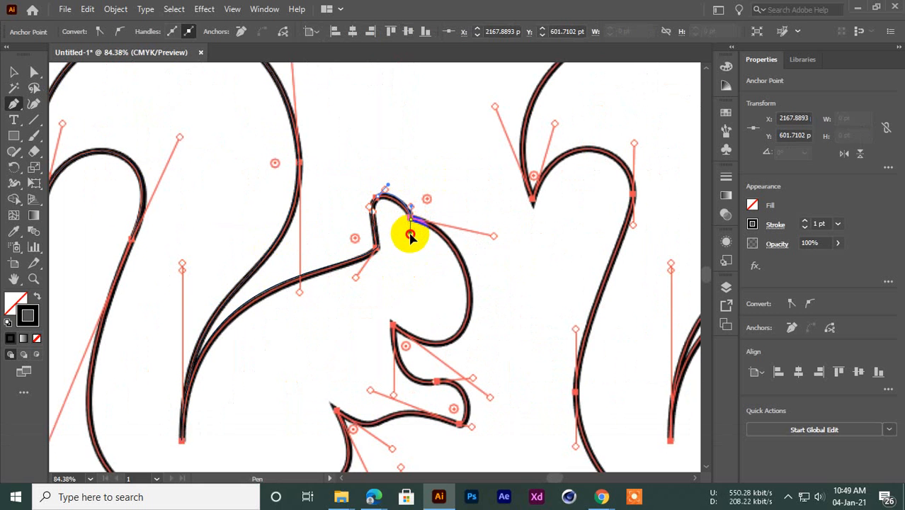
{"action": "left_click_drag", "start_coordinate": [410, 236], "coordinate": [487, 228]}
{"action": "left_click_drag", "start_coordinate": [466, 310], "coordinate": [518, 239]}
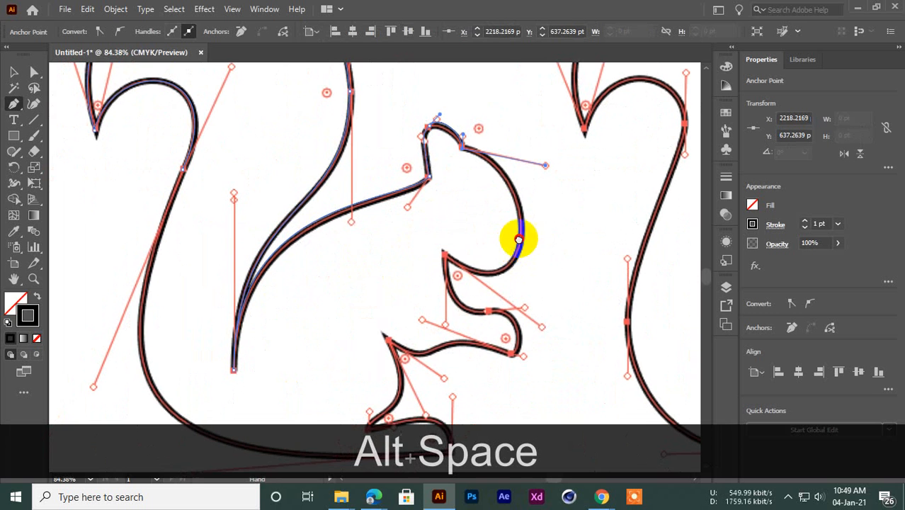
Step: Continue the path around the head to the chin and along the arm's upper edge, matching the template's handles
{"action": "left_click_drag", "start_coordinate": [446, 256], "coordinate": [345, 185]}
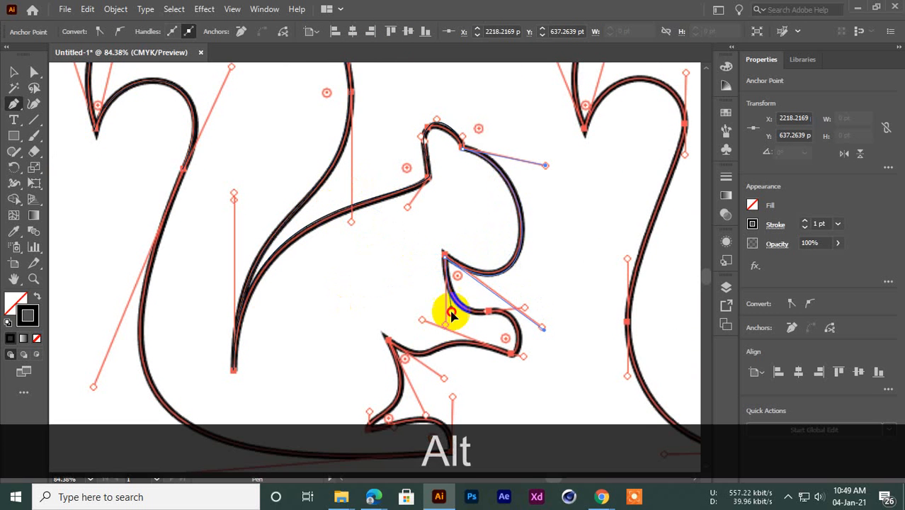
{"action": "left_click_drag", "start_coordinate": [444, 327], "coordinate": [490, 316]}
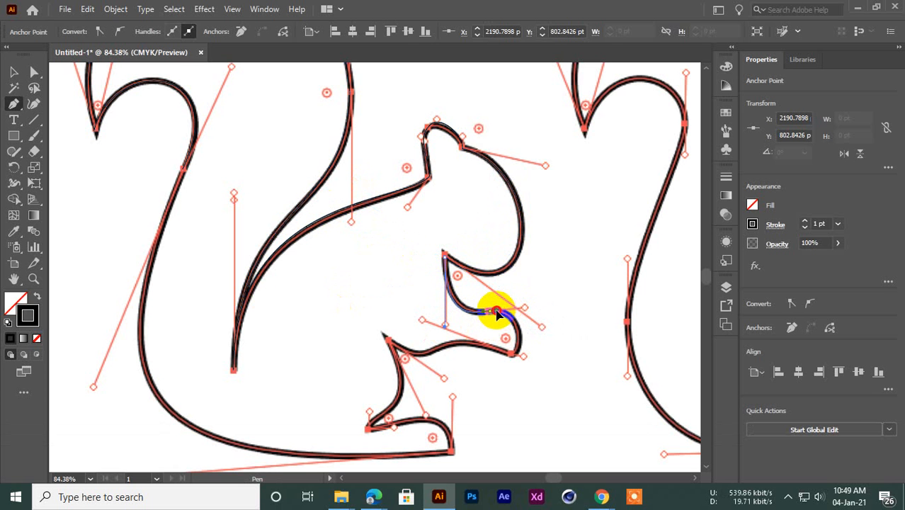
{"action": "left_click_drag", "start_coordinate": [496, 312], "coordinate": [526, 308]}
Step: Extend the path around the paw to its lower tip anchor, and fit the outgoing handle to the template
{"action": "left_click_drag", "start_coordinate": [491, 337], "coordinate": [543, 283]}
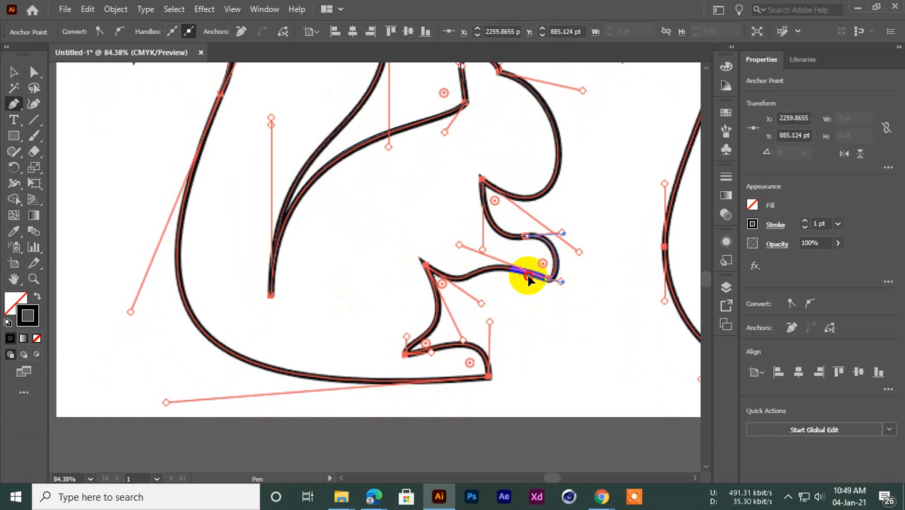
{"action": "mouse_move", "coordinate": [527, 279]}
{"action": "left_mouse_down"}
{"action": "mouse_move", "coordinate": [528, 287]}
{"action": "mouse_move", "coordinate": [528, 280]}
{"action": "left_mouse_up"}
{"action": "key", "text": "alt"}
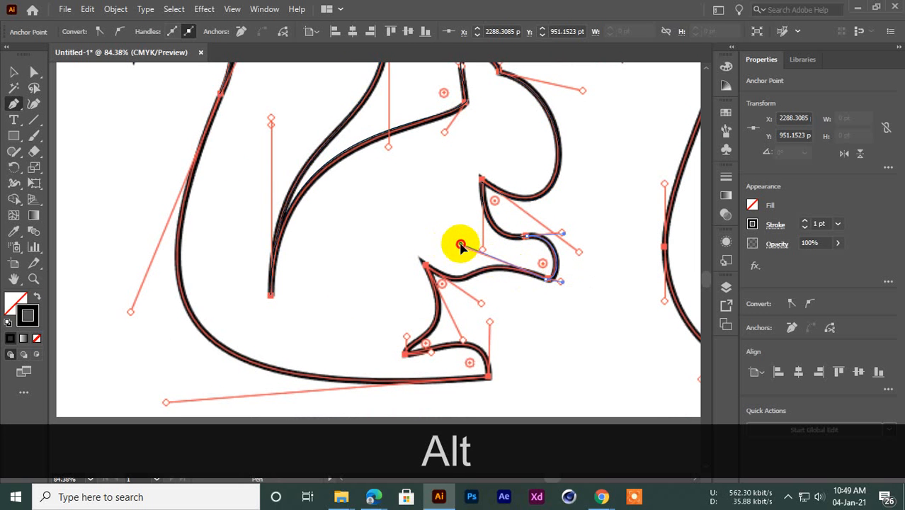
{"action": "left_click_drag", "start_coordinate": [456, 246], "coordinate": [469, 319]}
{"action": "key", "text": "space"}
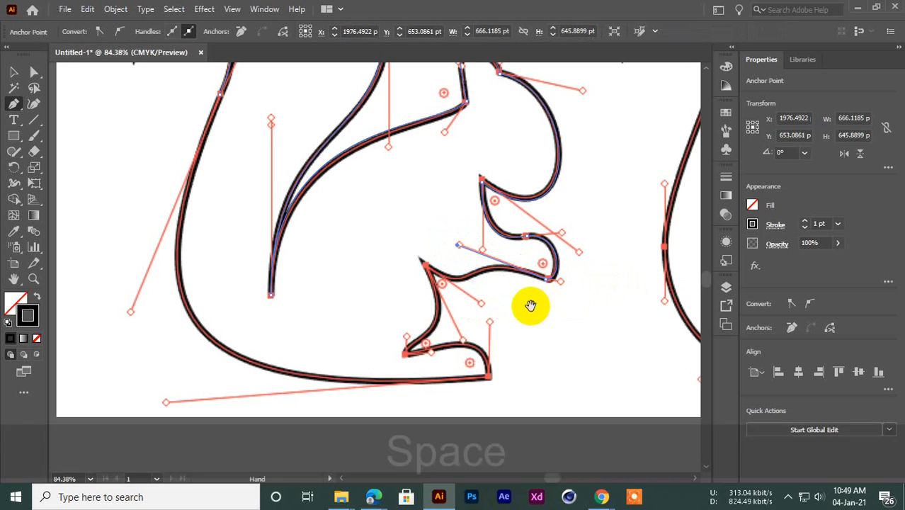
Step: Trace the arm's lower edge, the thigh and the foot to the toe anchor, fitting each handle to the template
{"action": "left_click_drag", "start_coordinate": [531, 305], "coordinate": [580, 244]}
{"action": "left_click_drag", "start_coordinate": [469, 206], "coordinate": [404, 157]}
{"action": "key", "text": "alt"}
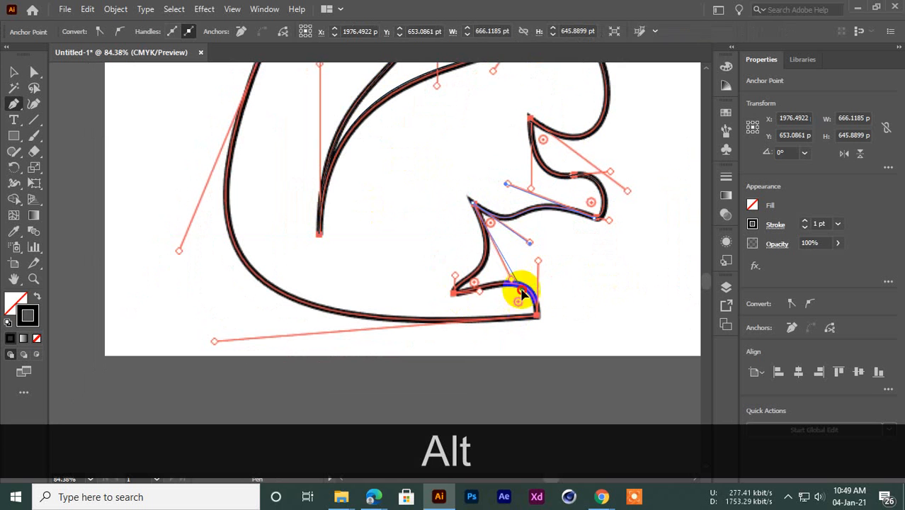
{"action": "left_click_drag", "start_coordinate": [514, 285], "coordinate": [478, 293]}
{"action": "left_click_drag", "start_coordinate": [536, 316], "coordinate": [537, 372]}
{"action": "key", "text": "alt"}
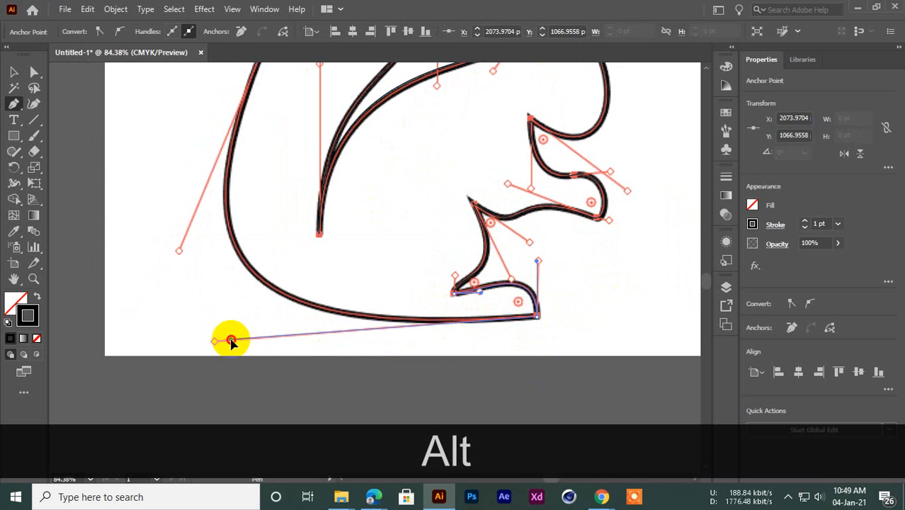
{"action": "left_click_drag", "start_coordinate": [214, 340], "coordinate": [216, 345]}
Step: Close the squirrel path at its starting anchor on the tail with handles fitted to the template, and delete the stray anchor beside the image
{"action": "key", "text": "alt+space"}
{"action": "left_click_drag", "start_coordinate": [268, 187], "coordinate": [308, 279]}
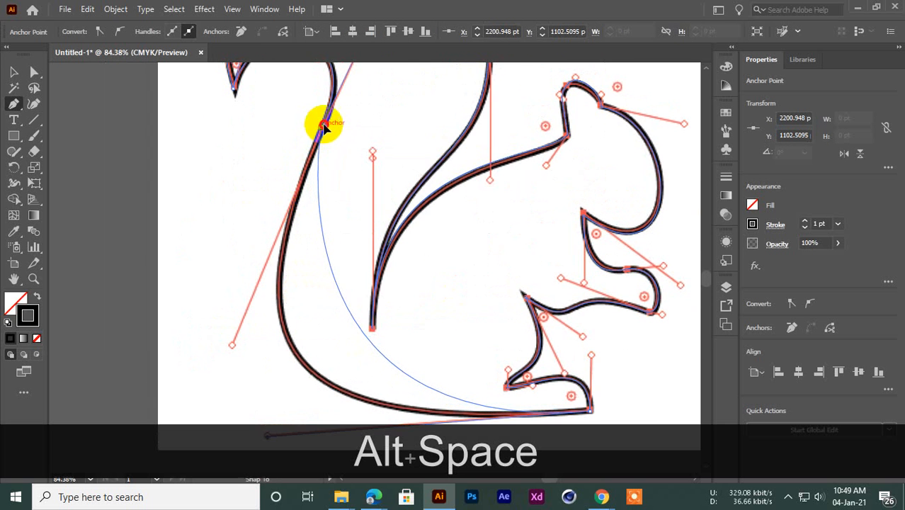
{"action": "scroll", "coordinate": [349, 83], "scroll_direction": "up", "scroll_amount": 5}
{"action": "key", "text": "space"}
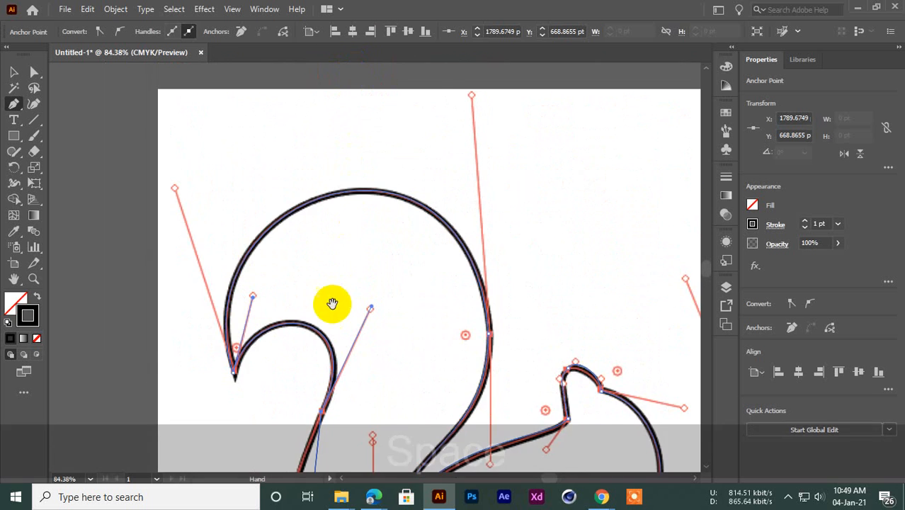
{"action": "left_click_drag", "start_coordinate": [329, 303], "coordinate": [390, 101]}
{"action": "key", "text": "space"}
{"action": "left_click_drag", "start_coordinate": [393, 289], "coordinate": [423, 117]}
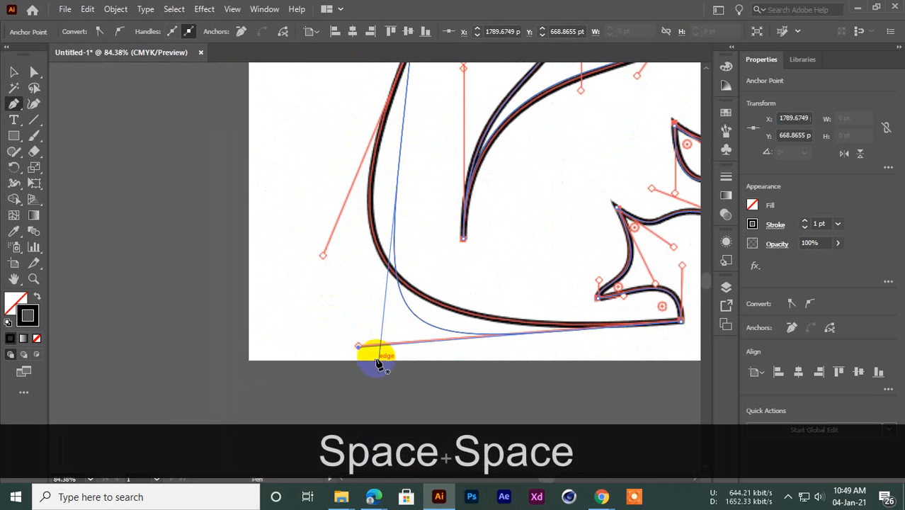
{"action": "mouse_move", "coordinate": [375, 359]}
{"action": "left_mouse_down"}
{"action": "mouse_move", "coordinate": [376, 367]}
{"action": "mouse_move", "coordinate": [314, 278]}
{"action": "mouse_move", "coordinate": [322, 258]}
{"action": "left_mouse_up"}
{"action": "key", "text": "ctrl+alt+space"}
{"action": "left_click", "coordinate": [322, 257]}
{"action": "left_click", "coordinate": [339, 293]}
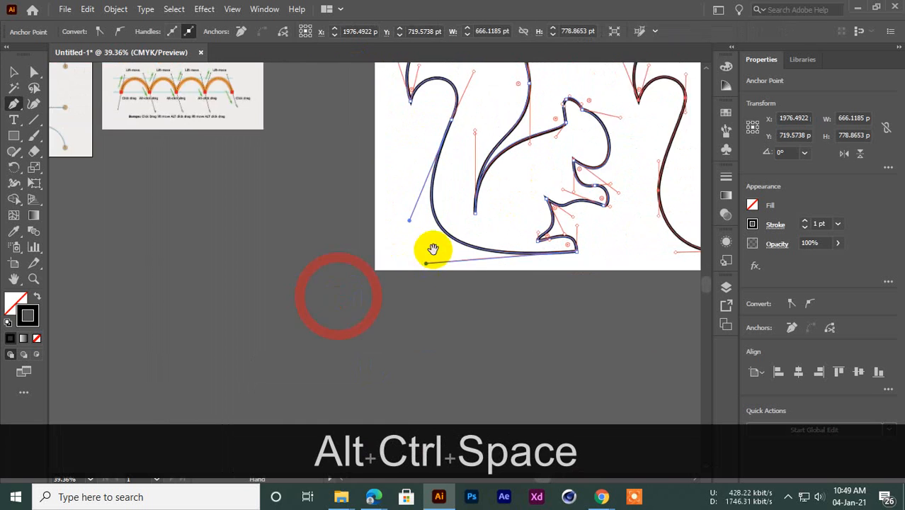
{"action": "left_click", "coordinate": [230, 260]}
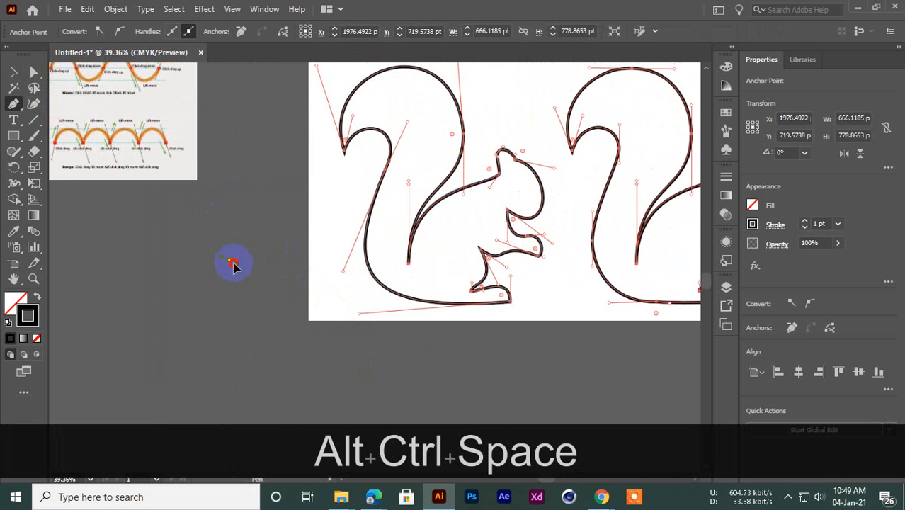
{"action": "key", "text": "Delete"}
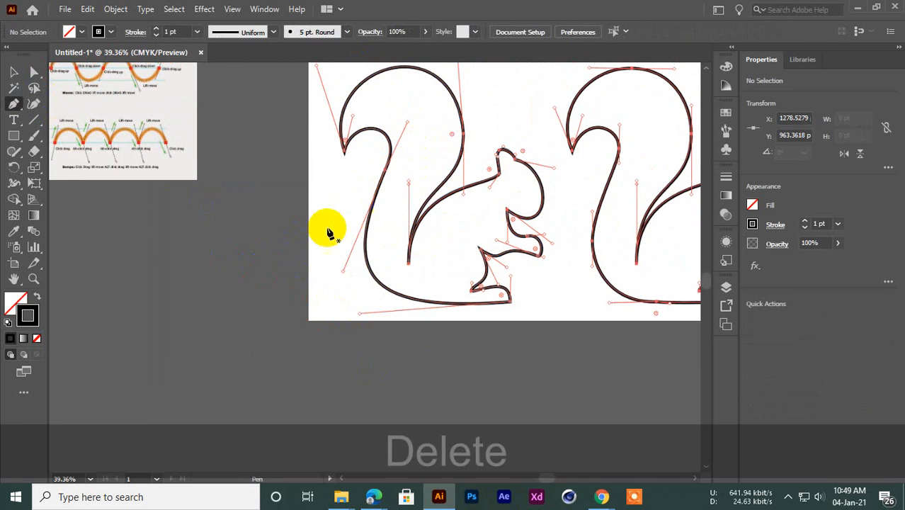
Step: Move the traced squirrel outline off the template image onto the empty canvas below the Bézier practice sheet
{"action": "left_click", "coordinate": [14, 72]}
{"action": "left_click_drag", "start_coordinate": [393, 144], "coordinate": [116, 272]}
{"action": "key", "text": "space"}
{"action": "left_click_drag", "start_coordinate": [241, 284], "coordinate": [413, 305]}
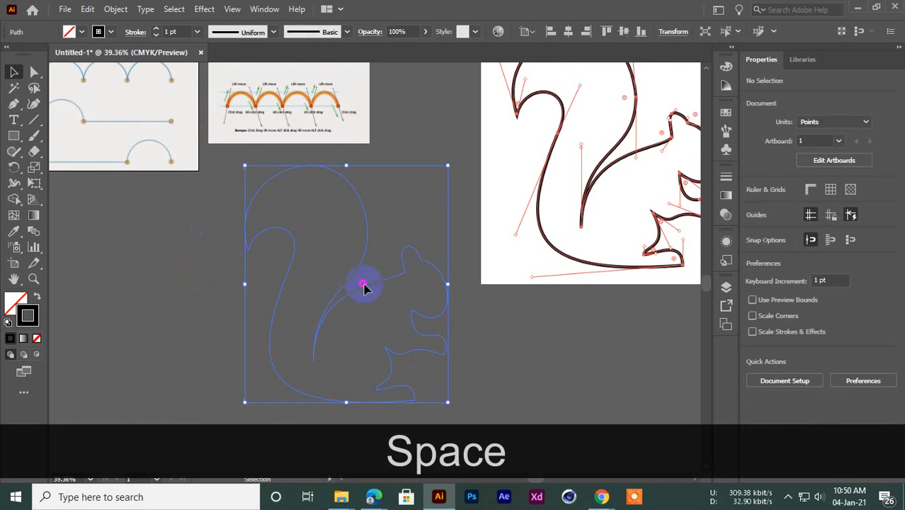
Step: Fill the traced squirrel with the light orange swatch and set its stroke to none
{"action": "left_click", "coordinate": [37, 296]}
{"action": "left_click", "coordinate": [248, 276]}
{"action": "left_click", "coordinate": [315, 269]}
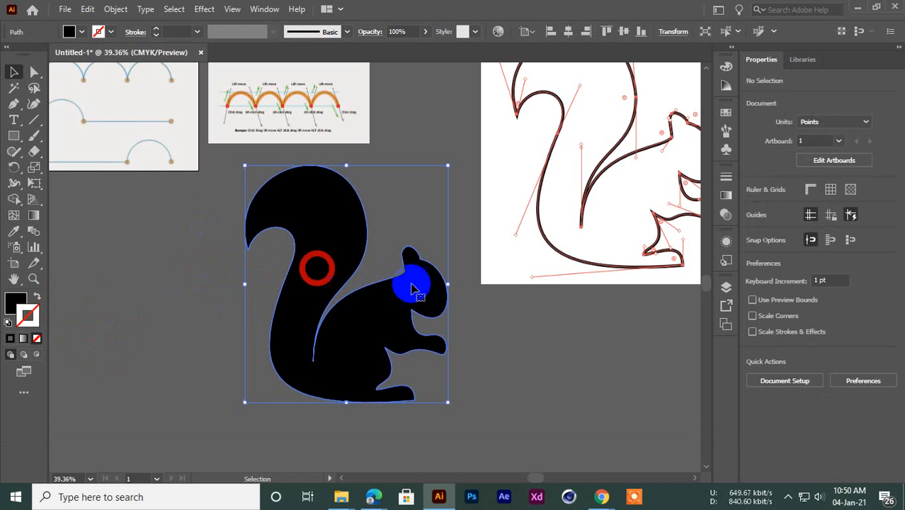
{"action": "left_click", "coordinate": [726, 108]}
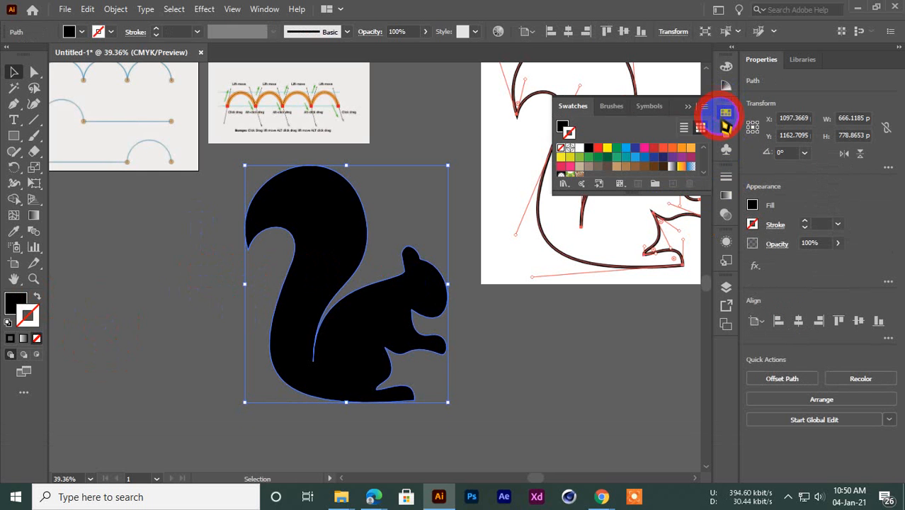
{"action": "left_click", "coordinate": [690, 148]}
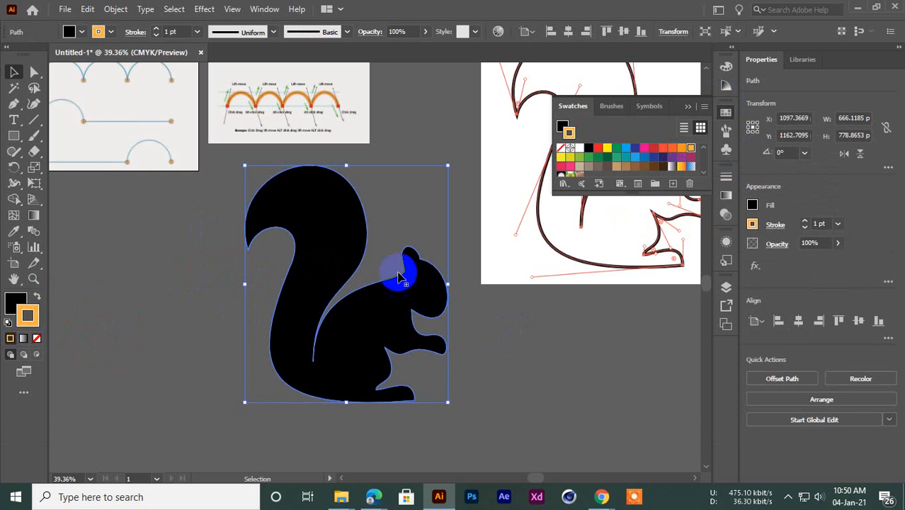
{"action": "left_click", "coordinate": [37, 297]}
{"action": "left_click", "coordinate": [37, 338]}
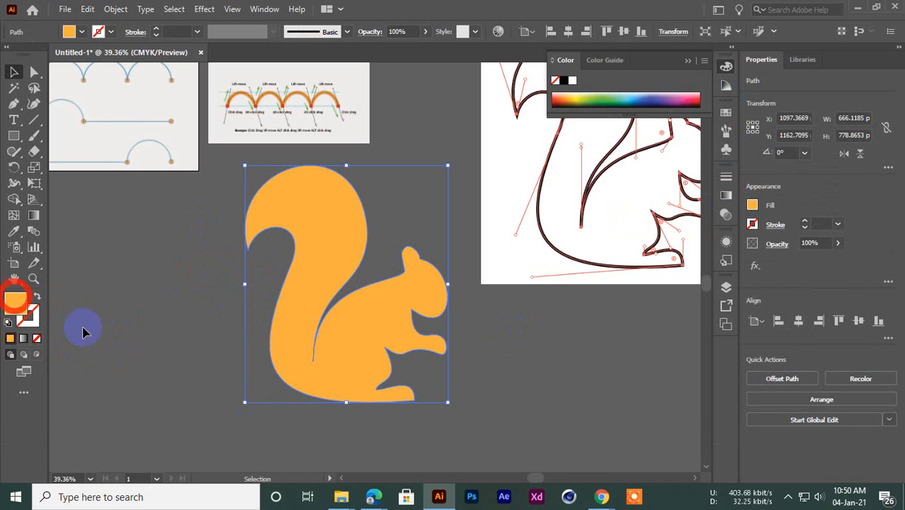
Step: Reposition the orange squirrel to about X 1111 pt, Y 1150 pt below the Bézier practice sheet, and deselect it
{"action": "left_click", "coordinate": [400, 409]}
{"action": "left_click_drag", "start_coordinate": [508, 326], "coordinate": [323, 325]}
{"action": "left_click_drag", "start_coordinate": [414, 337], "coordinate": [394, 344]}
{"action": "left_click", "coordinate": [13, 135]}
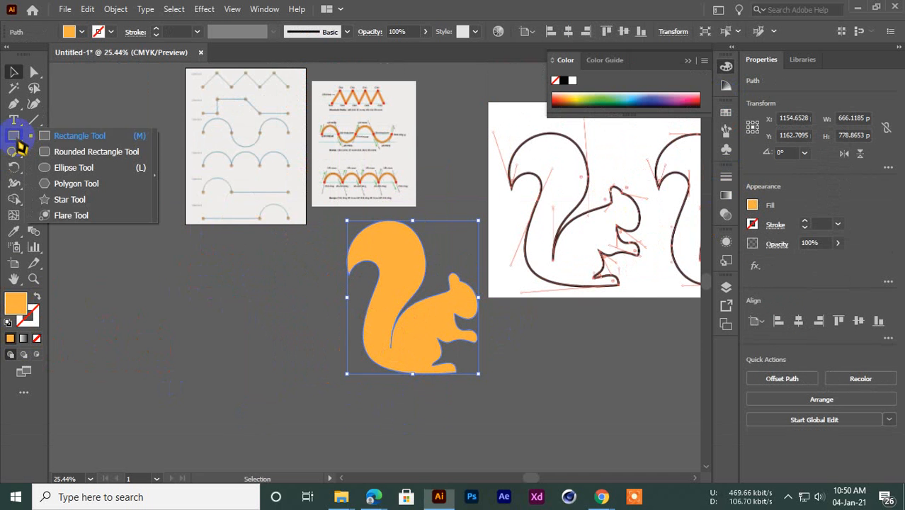
{"action": "left_click", "coordinate": [15, 72]}
{"action": "left_click", "coordinate": [216, 290]}
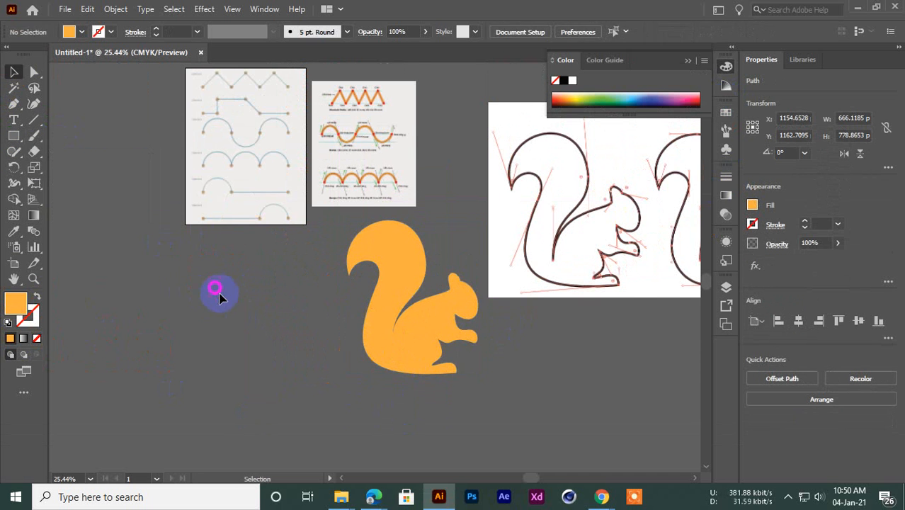
{"action": "left_click_drag", "start_coordinate": [445, 317], "coordinate": [411, 271]}
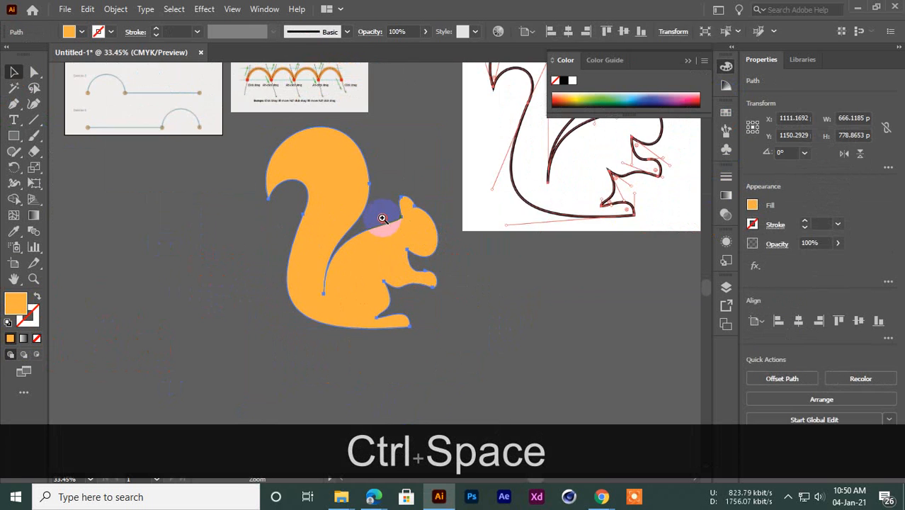
{"action": "left_click", "coordinate": [386, 212], "text": "ctrl"}
{"action": "left_click", "coordinate": [525, 269]}
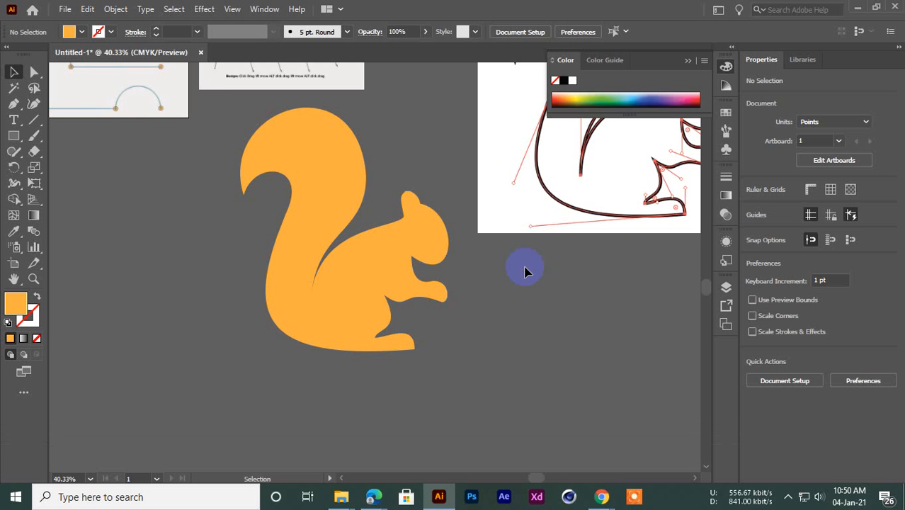
Step: Switch to the Google Meet call in Chrome to check the participants, and return to Illustrator
{"action": "mouse_move", "coordinate": [601, 491]}
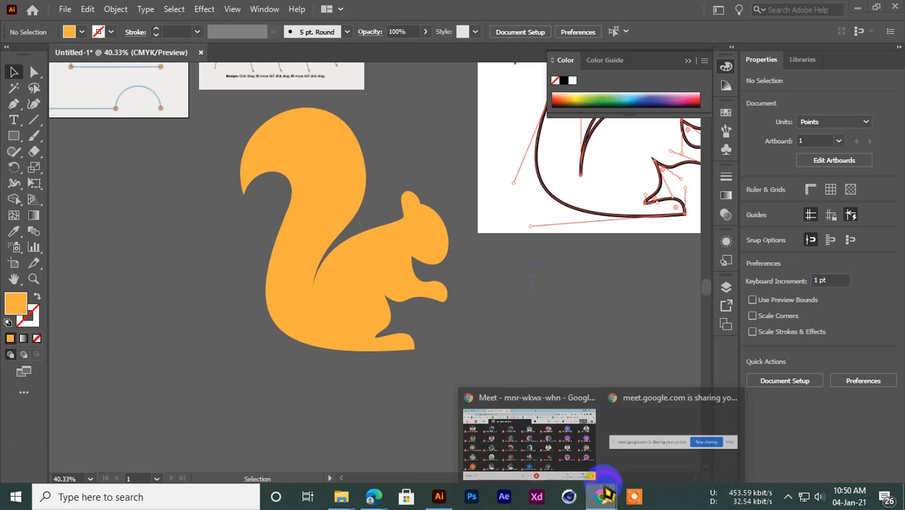
{"action": "left_click", "coordinate": [546, 429]}
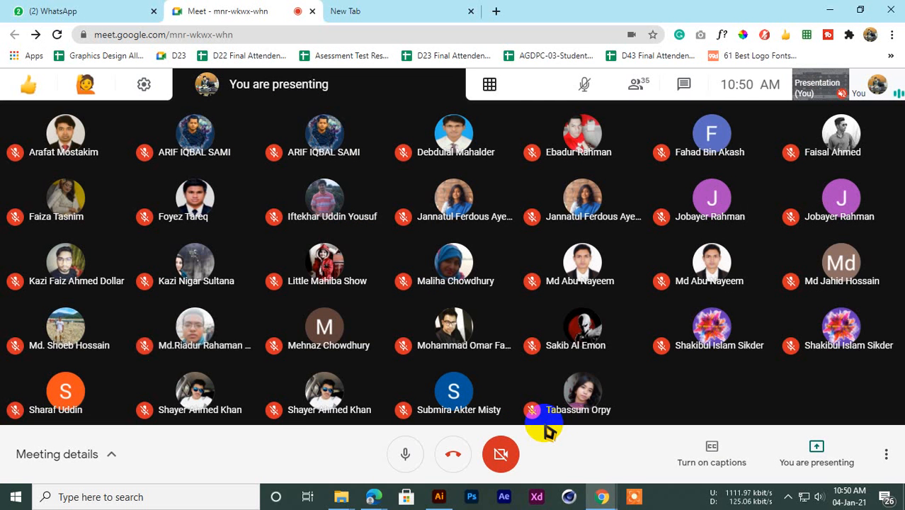
{"action": "left_click", "coordinate": [830, 10]}
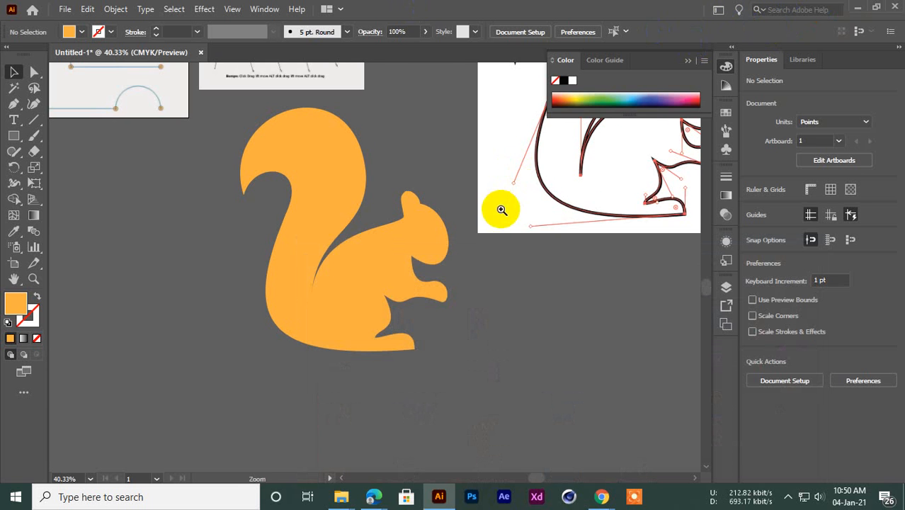
{"action": "left_click_drag", "start_coordinate": [501, 210], "coordinate": [406, 208]}
{"action": "left_click_drag", "start_coordinate": [299, 207], "coordinate": [388, 288]}
{"action": "left_click_drag", "start_coordinate": [247, 169], "coordinate": [310, 178]}
{"action": "left_click_drag", "start_coordinate": [279, 179], "coordinate": [360, 232]}
{"action": "left_click_drag", "start_coordinate": [347, 194], "coordinate": [412, 220]}
{"action": "left_click_drag", "start_coordinate": [507, 284], "coordinate": [212, 161]}
{"action": "left_click_drag", "start_coordinate": [369, 257], "coordinate": [443, 299]}
{"action": "left_click_drag", "start_coordinate": [444, 300], "coordinate": [313, 282]}
Step: Switch to the Pen Tool folder and view its practice images in Photos, from 54084xfg0710 to illustrators-pen-tool-the-comprehensive-guide
{"action": "left_click", "coordinate": [855, 7]}
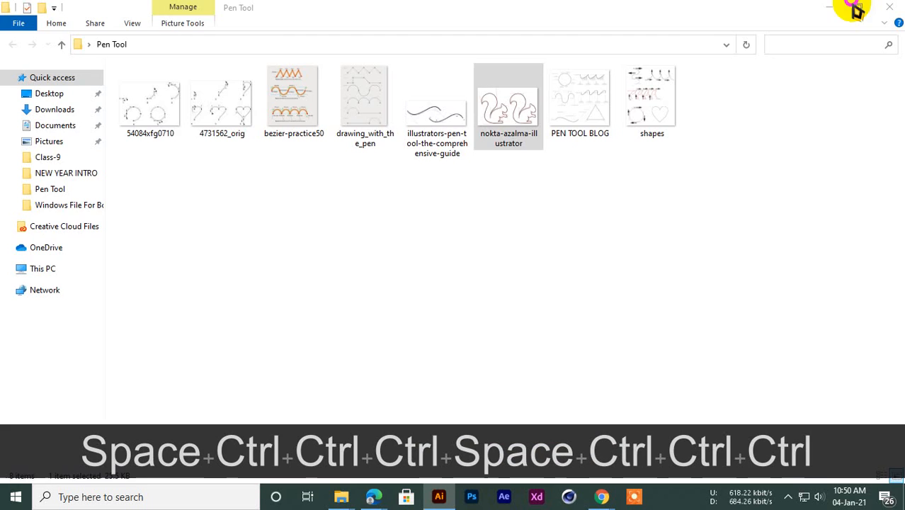
{"action": "double_click", "coordinate": [149, 119]}
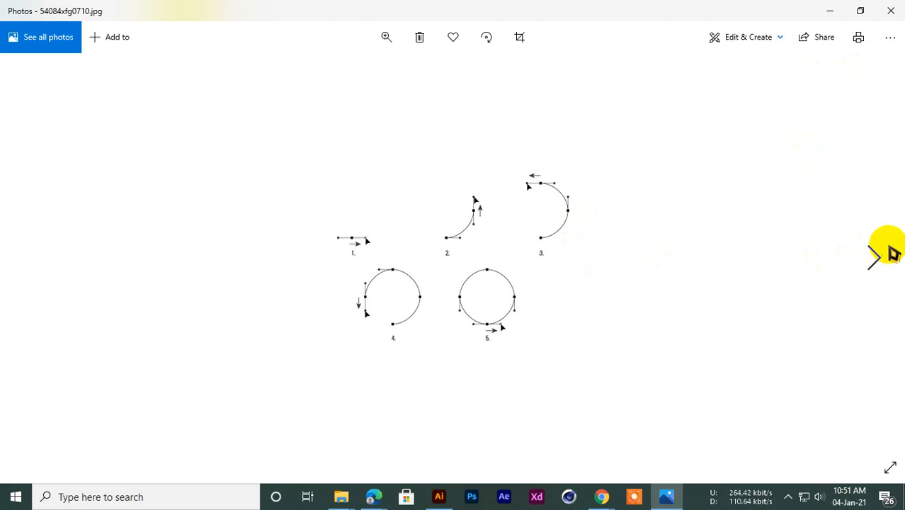
{"action": "left_click", "coordinate": [871, 260]}
{"action": "left_click", "coordinate": [871, 259]}
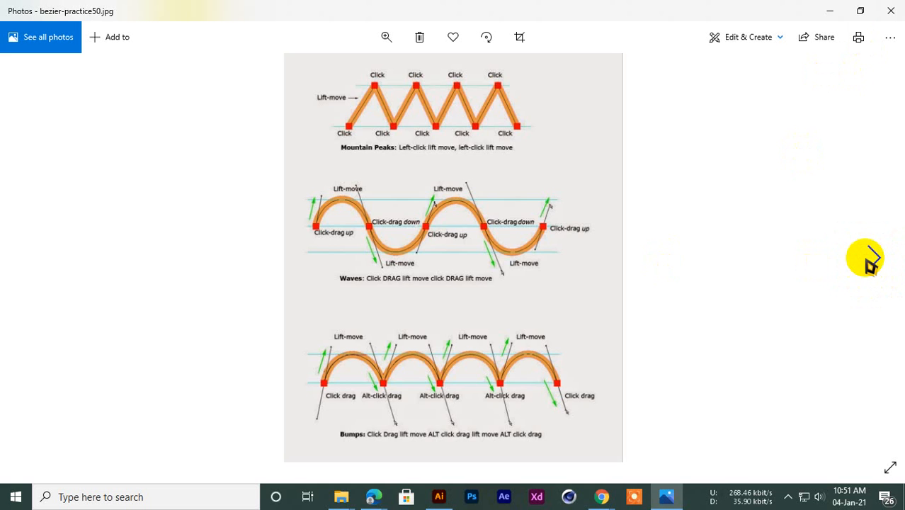
{"action": "left_click", "coordinate": [871, 259]}
{"action": "left_click", "coordinate": [870, 259]}
{"action": "left_click", "coordinate": [871, 259]}
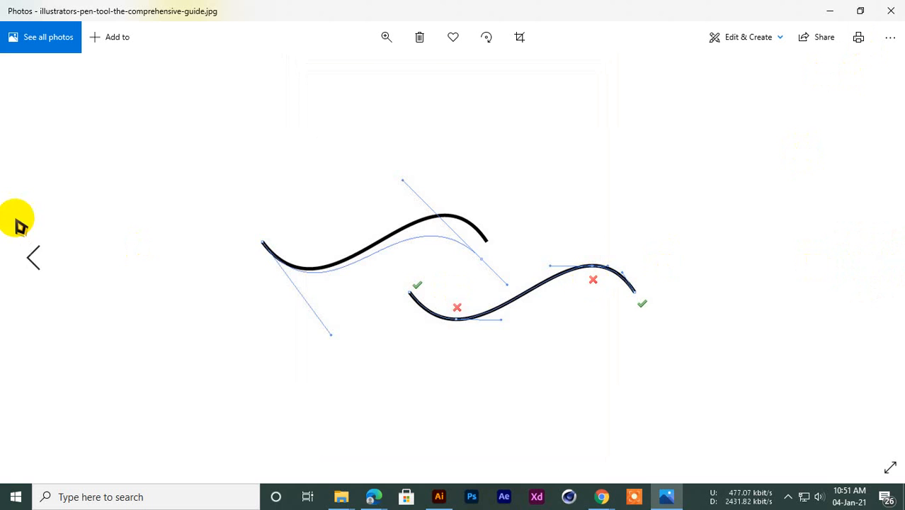
Step: View the remaining practice images drawing_with_the_pen, PEN TOOL BLOG and shapes, and close Photos and minimise the folder window
{"action": "left_click", "coordinate": [26, 254]}
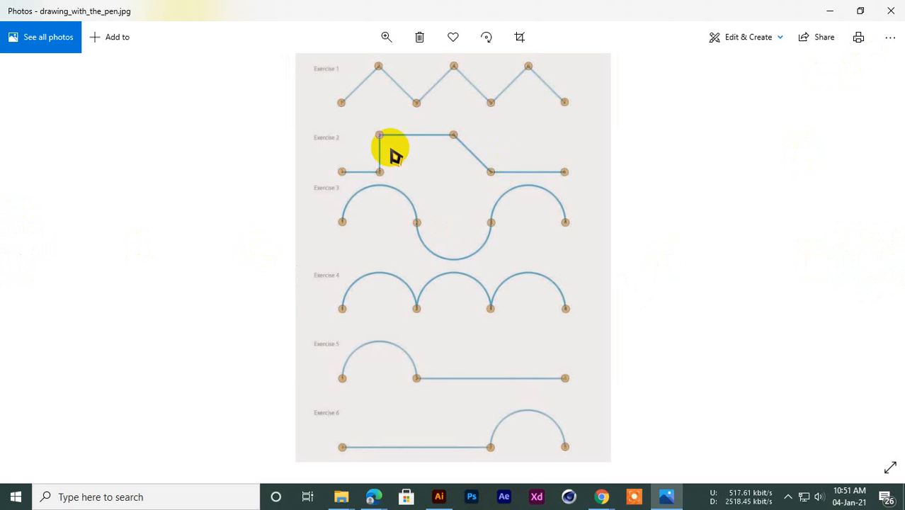
{"action": "left_click", "coordinate": [878, 258]}
{"action": "left_click", "coordinate": [878, 257]}
{"action": "left_click", "coordinate": [877, 257]}
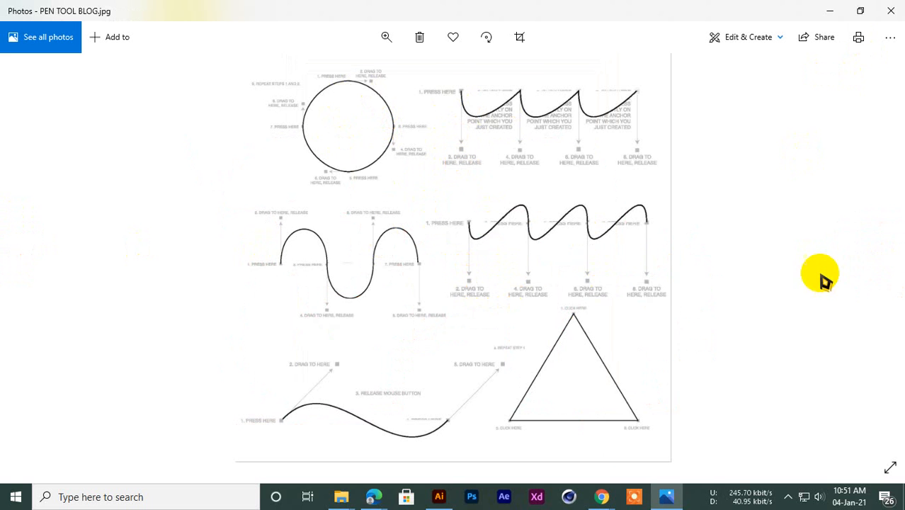
{"action": "left_click", "coordinate": [876, 260]}
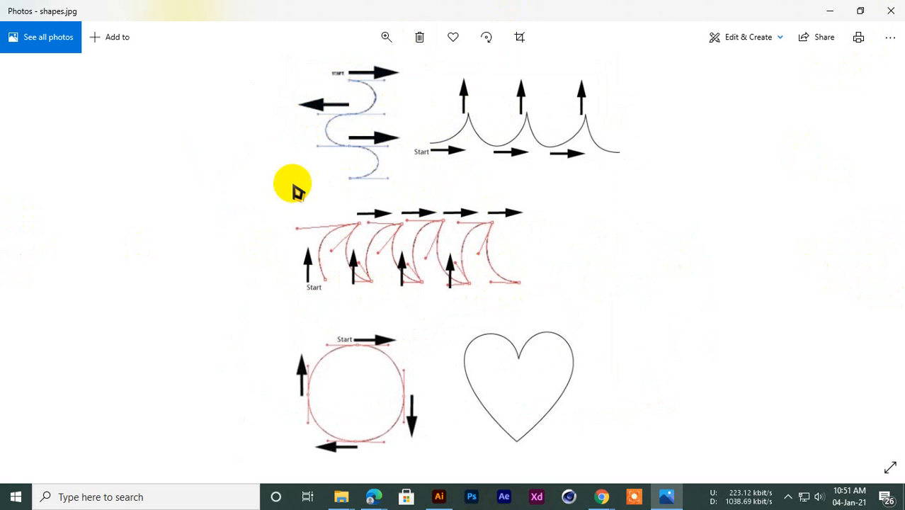
{"action": "left_click", "coordinate": [889, 10]}
{"action": "left_click", "coordinate": [829, 7]}
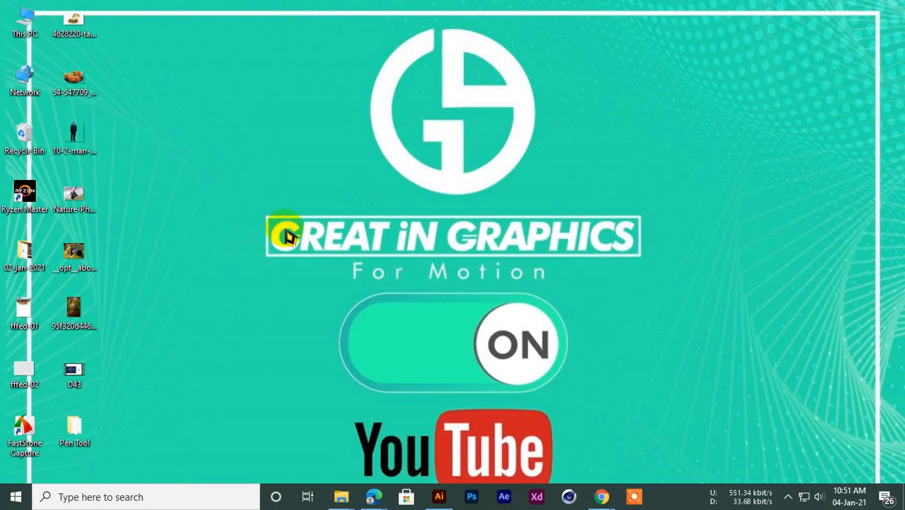
Step: Switch to Illustrator and draw an orange half shape about 366 by 359 pt beside the practice sheets, with five curved lobes along a straight vertical edge using the Pen tool
{"action": "left_click", "coordinate": [439, 498]}
{"action": "key", "text": "ctrl+space"}
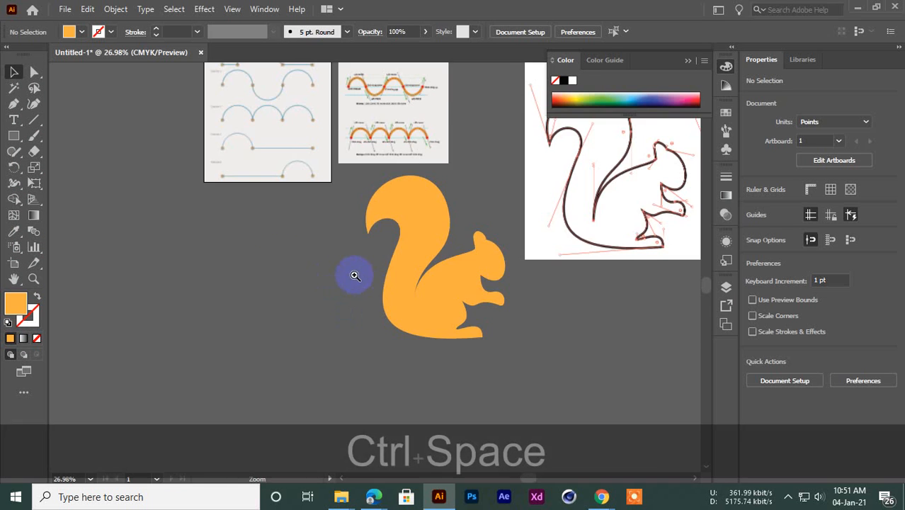
{"action": "left_click_drag", "start_coordinate": [354, 273], "coordinate": [306, 278]}
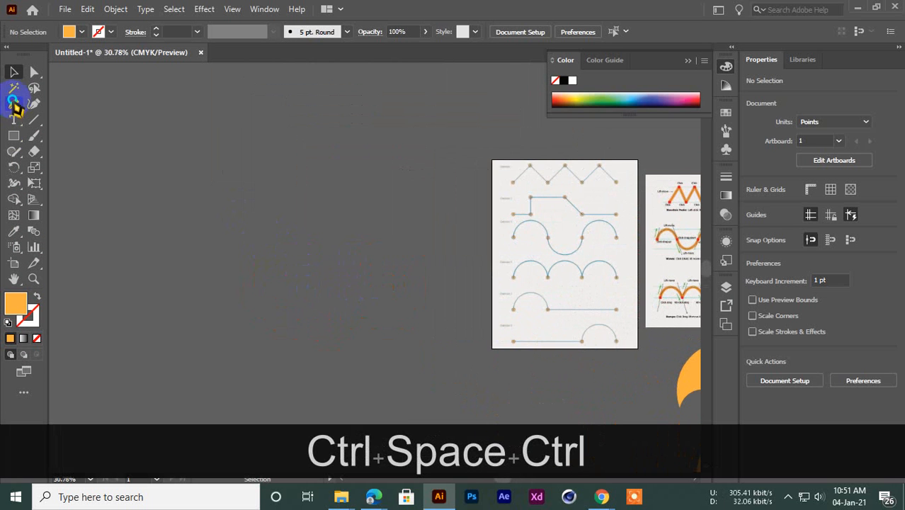
{"action": "left_click", "coordinate": [14, 104]}
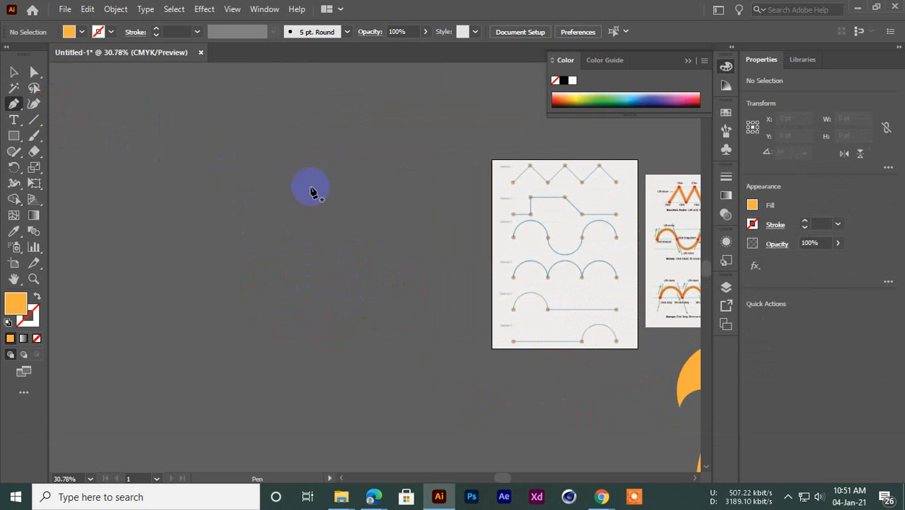
{"action": "left_click", "coordinate": [307, 186]}
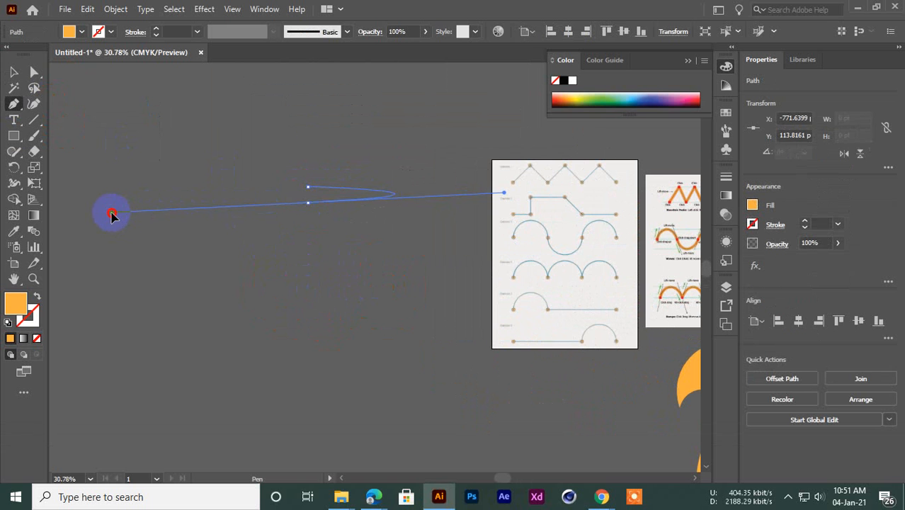
{"action": "key", "text": "alt"}
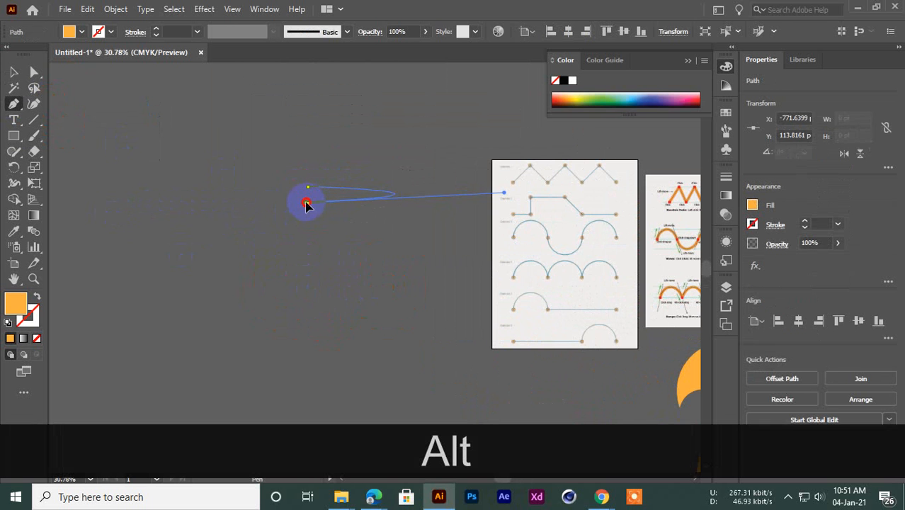
{"action": "left_click_drag", "start_coordinate": [306, 204], "coordinate": [316, 228]}
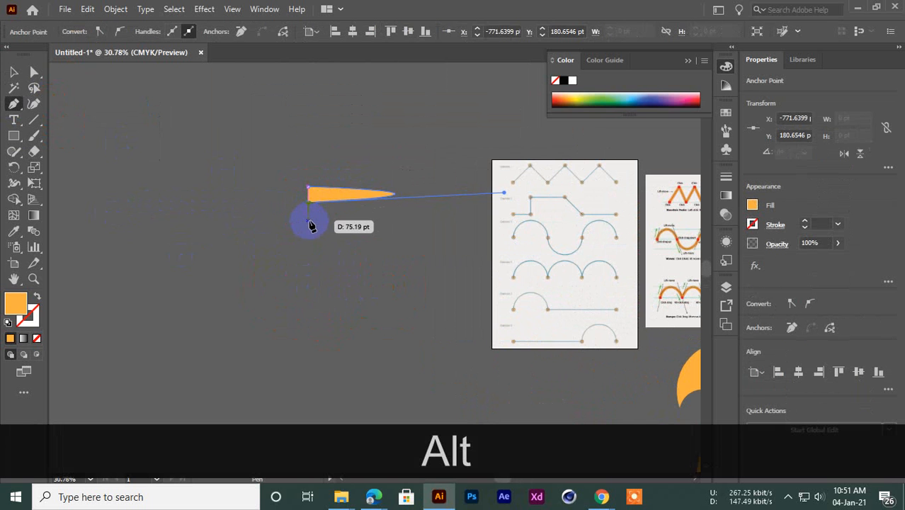
{"action": "left_click_drag", "start_coordinate": [239, 224], "coordinate": [307, 272]}
{"action": "key", "text": "alt"}
{"action": "key", "text": "alt"}
{"action": "key", "text": "alt"}
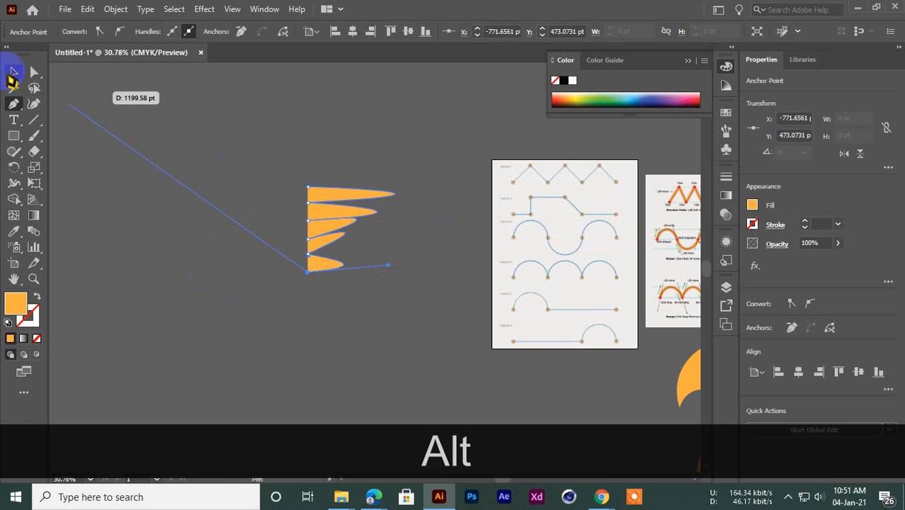
Step: Reposition the lobed half shape to about X -730 pt, Y 93 pt, and deselect it
{"action": "left_click", "coordinate": [14, 73]}
{"action": "left_click", "coordinate": [127, 211]}
{"action": "left_click_drag", "start_coordinate": [327, 201], "coordinate": [292, 155]}
{"action": "left_click", "coordinate": [273, 282]}
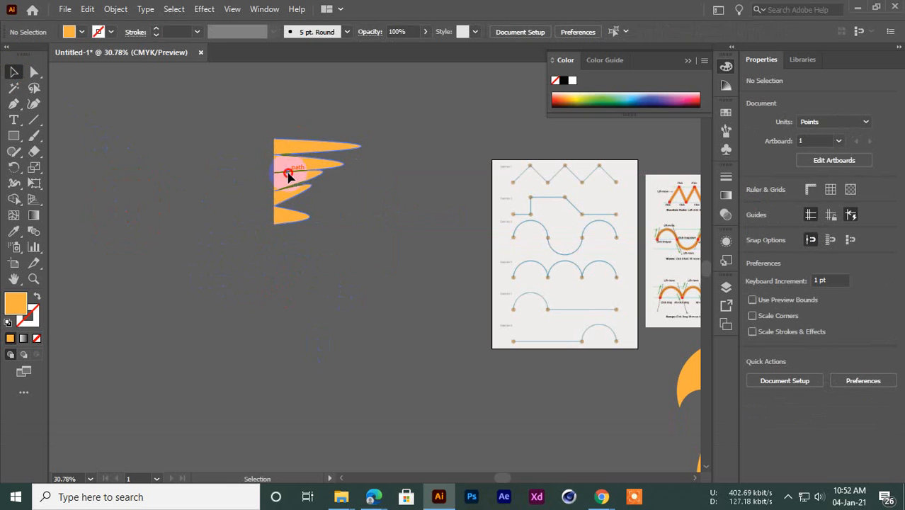
{"action": "left_click", "coordinate": [288, 176]}
{"action": "left_click", "coordinate": [121, 229]}
Step: Reflect the lobed half shape across the vertical axis at 90° as a copy, and deselect it
{"action": "right_click", "coordinate": [291, 168]}
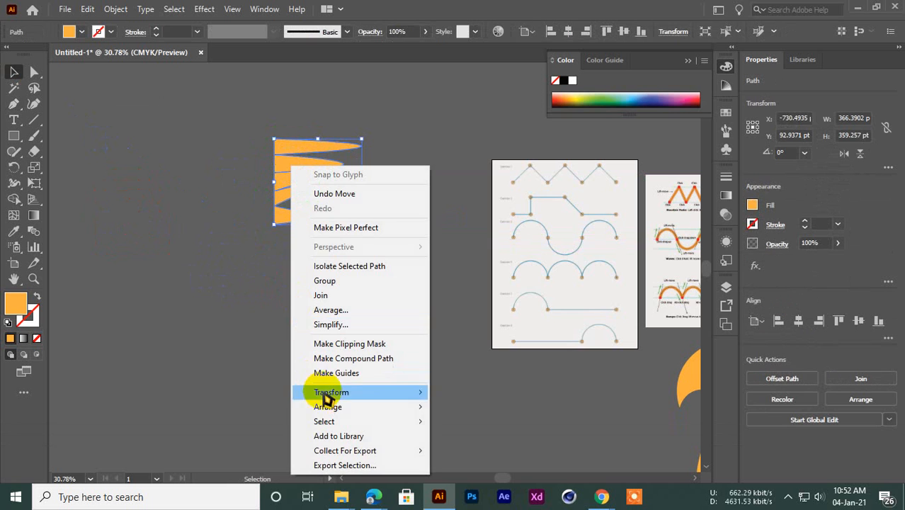
{"action": "left_click", "coordinate": [331, 393]}
{"action": "left_click", "coordinate": [470, 324]}
{"action": "left_click", "coordinate": [522, 312]}
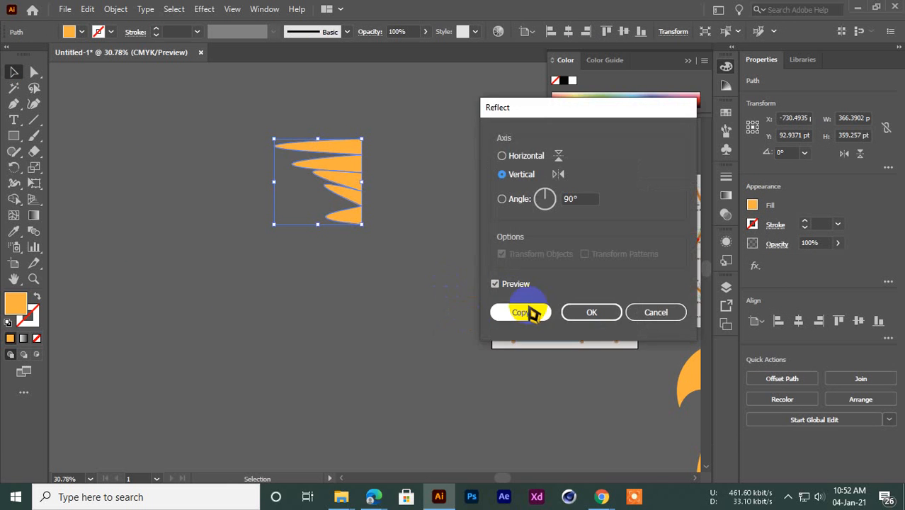
{"action": "left_click", "coordinate": [228, 237]}
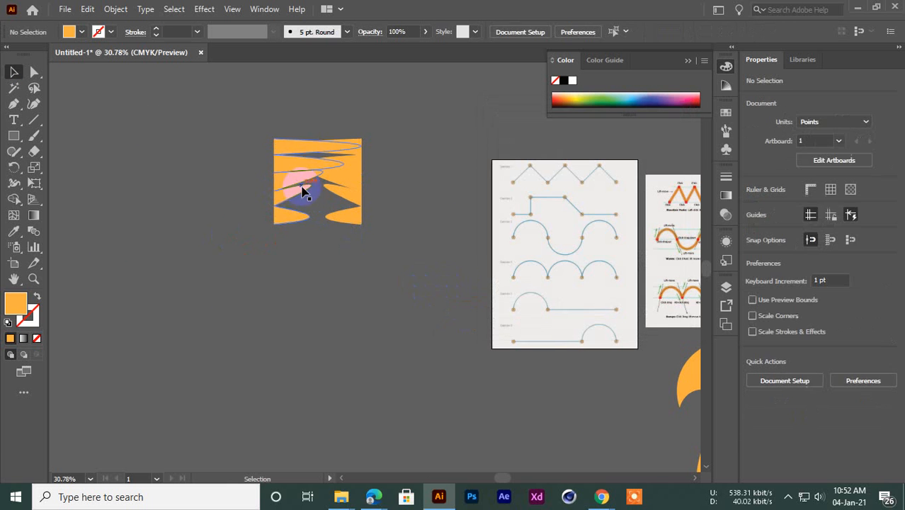
{"action": "left_click_drag", "start_coordinate": [289, 188], "coordinate": [238, 178]}
{"action": "right_click", "coordinate": [237, 178]}
{"action": "mouse_move", "coordinate": [350, 402]}
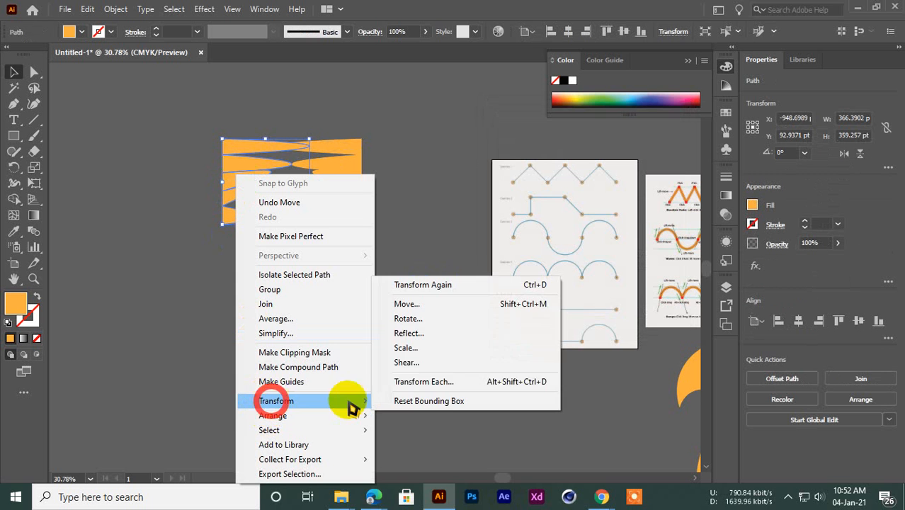
{"action": "left_click", "coordinate": [417, 319]}
{"action": "left_click", "coordinate": [355, 268]}
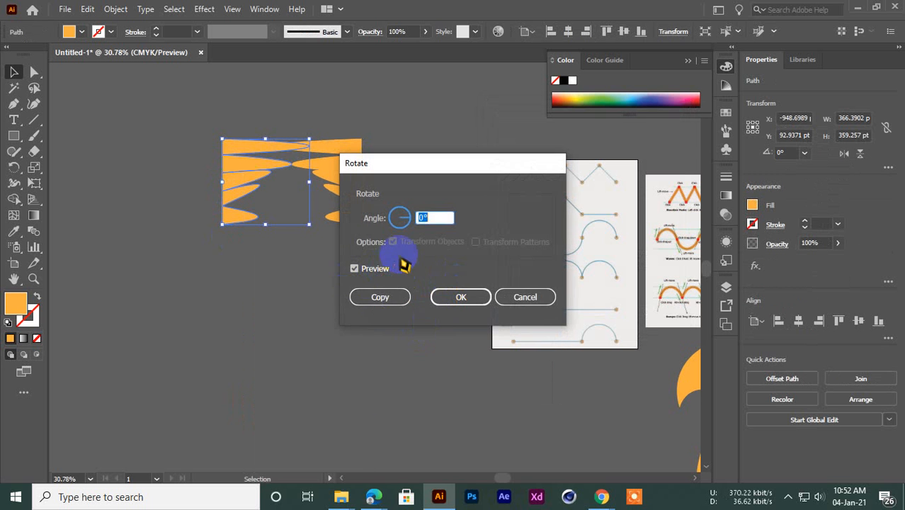
{"action": "left_click", "coordinate": [538, 301]}
{"action": "right_click", "coordinate": [244, 177]}
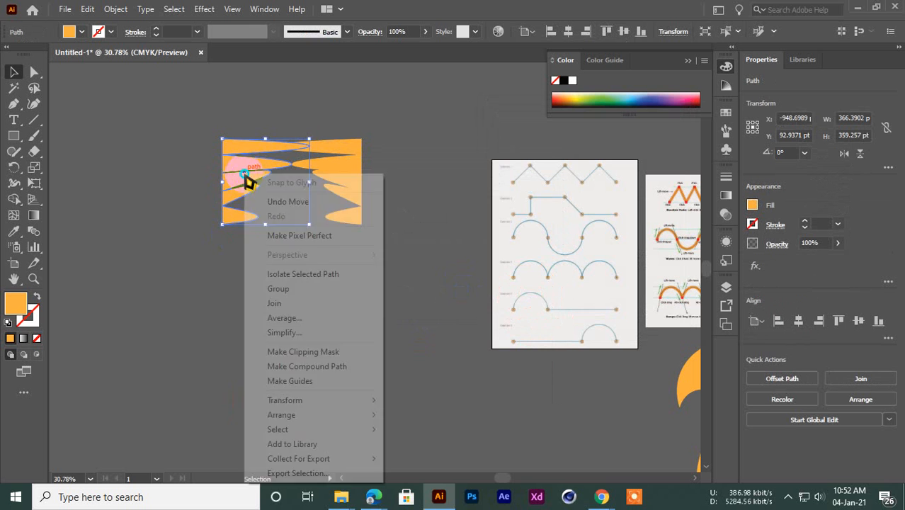
{"action": "mouse_move", "coordinate": [283, 400]}
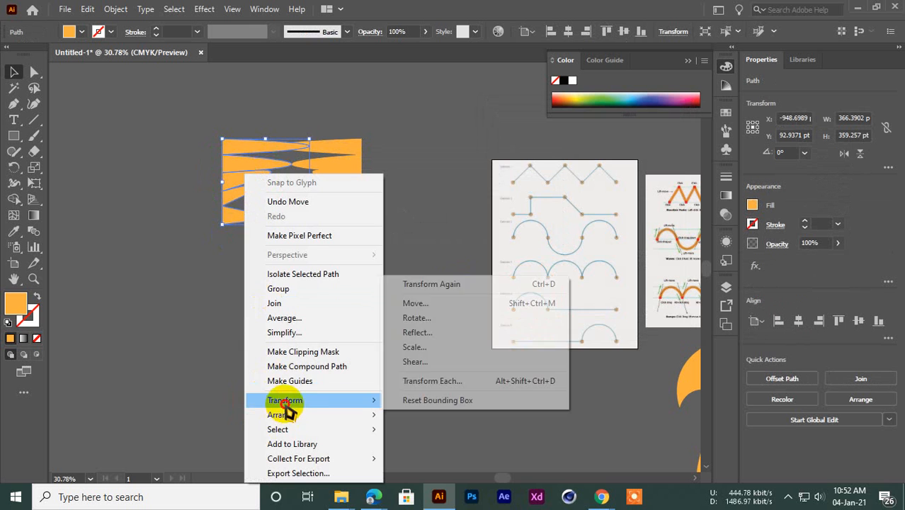
{"action": "left_click", "coordinate": [418, 333]}
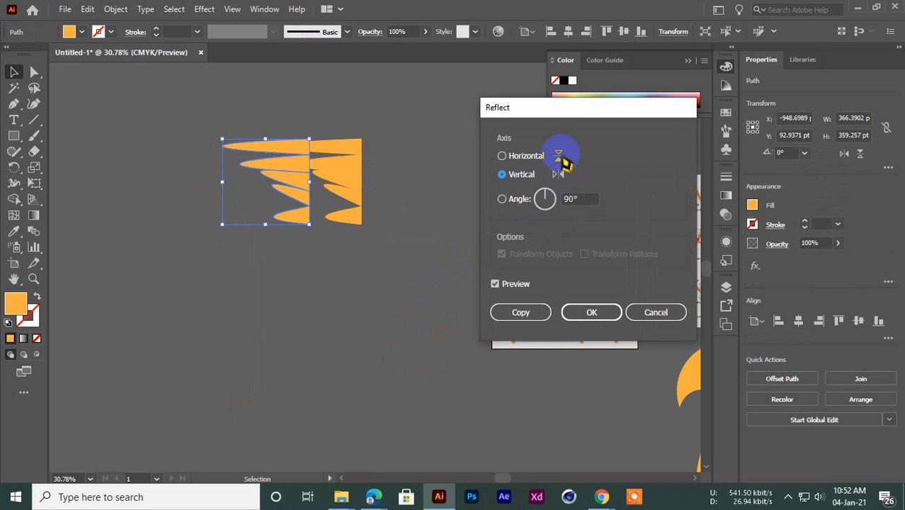
{"action": "left_click", "coordinate": [661, 311]}
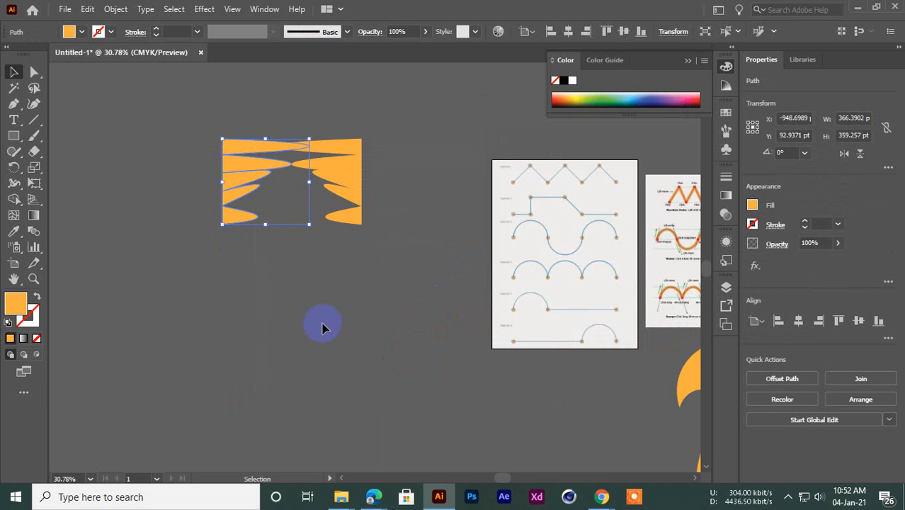
Step: Join the original half to its mirrored copy along their straight edges, and reposition the symmetrical shape to about X -1235 pt, Y -63 pt
{"action": "left_click", "coordinate": [321, 323]}
{"action": "left_click_drag", "start_coordinate": [227, 184], "coordinate": [357, 192]}
{"action": "left_click", "coordinate": [410, 298]}
{"action": "key", "text": "ctrl+space"}
{"action": "left_click_drag", "start_coordinate": [410, 298], "coordinate": [337, 288]}
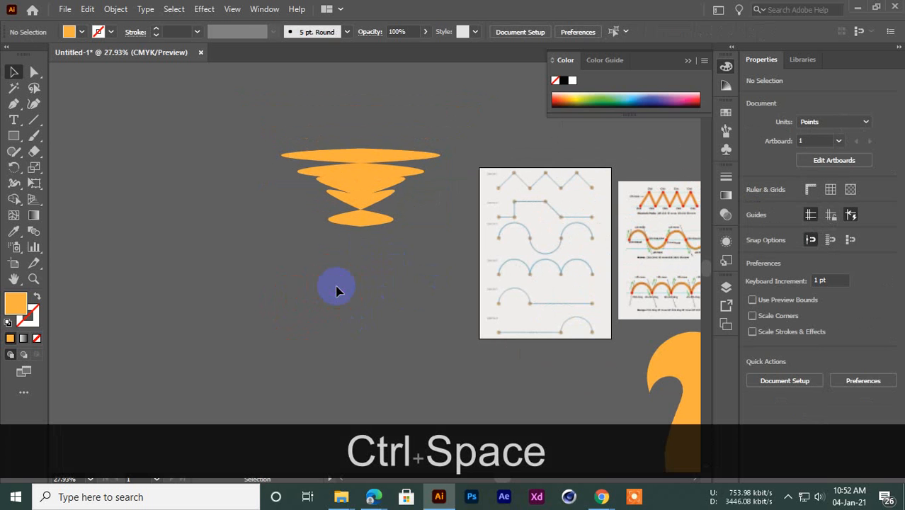
{"action": "mouse_move", "coordinate": [269, 53]}
{"action": "left_mouse_down"}
{"action": "mouse_move", "coordinate": [372, 275]}
{"action": "mouse_move", "coordinate": [356, 220]}
{"action": "mouse_move", "coordinate": [269, 51]}
{"action": "left_mouse_up"}
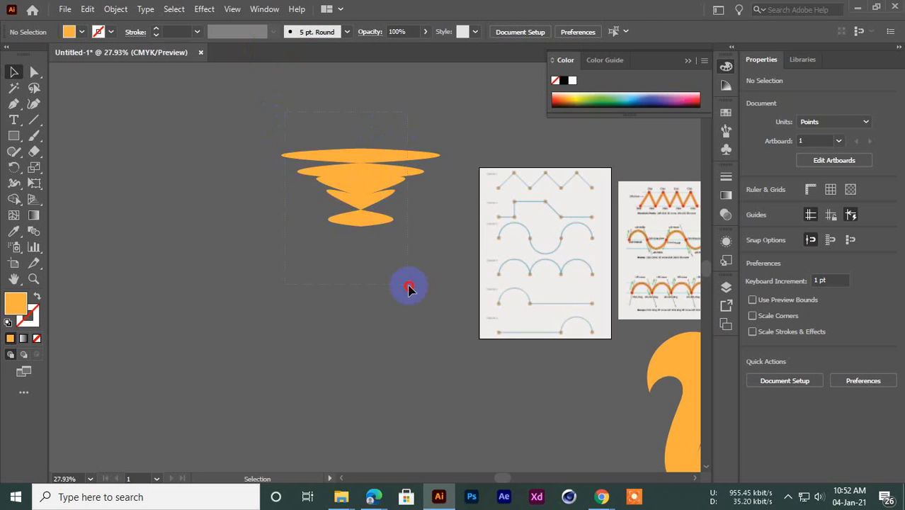
{"action": "left_click_drag", "start_coordinate": [377, 178], "coordinate": [230, 145]}
{"action": "left_click", "coordinate": [142, 209]}
Step: Delete both halves of the symmetrical lobed shape, and leave the Selection tool active
{"action": "key", "text": "ctrl+space"}
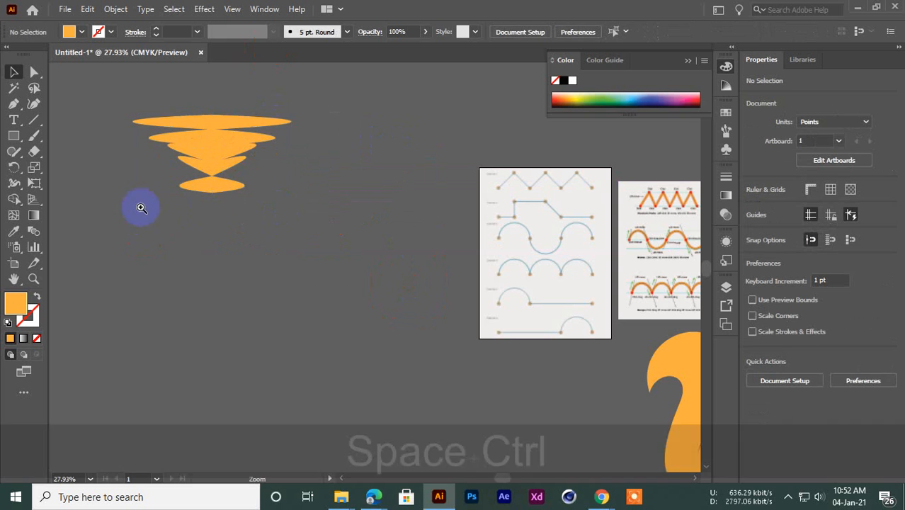
{"action": "left_click_drag", "start_coordinate": [141, 207], "coordinate": [180, 219]}
{"action": "left_click_drag", "start_coordinate": [226, 232], "coordinate": [301, 311]}
{"action": "left_click_drag", "start_coordinate": [278, 226], "coordinate": [327, 266]}
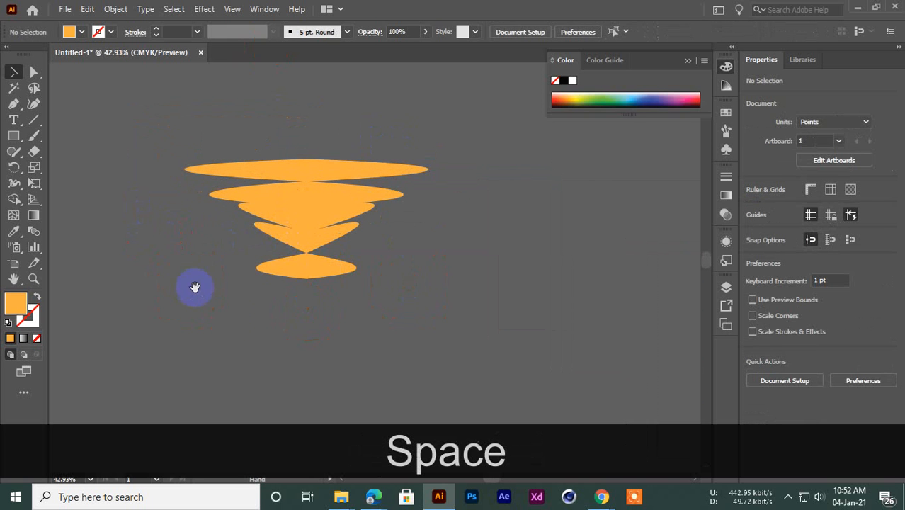
{"action": "left_click_drag", "start_coordinate": [192, 286], "coordinate": [231, 319]}
{"action": "left_click_drag", "start_coordinate": [173, 116], "coordinate": [456, 363]}
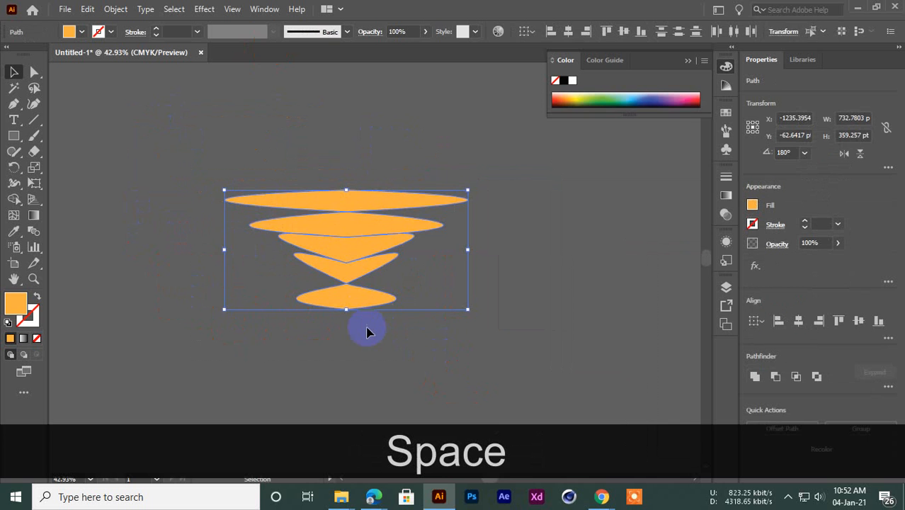
{"action": "key", "text": "Delete"}
{"action": "left_click", "coordinate": [13, 105]}
{"action": "left_click", "coordinate": [57, 103]}
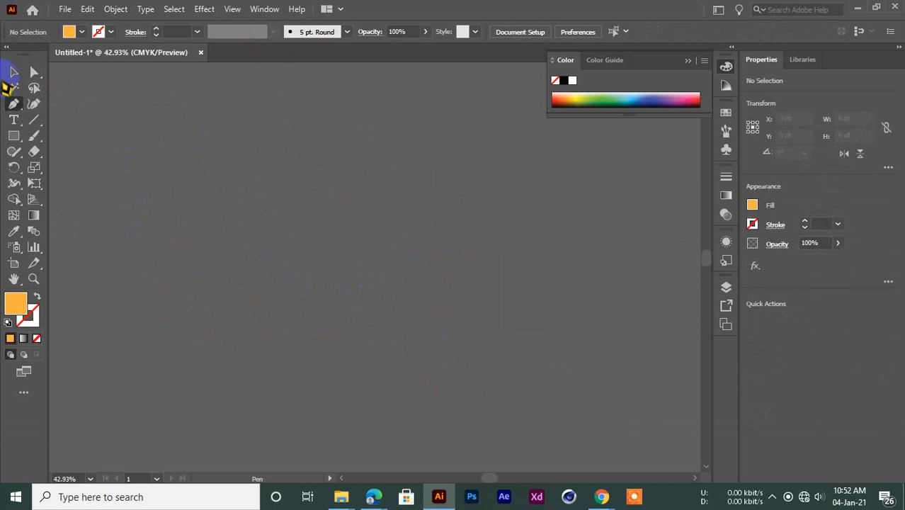
{"action": "left_click", "coordinate": [14, 72]}
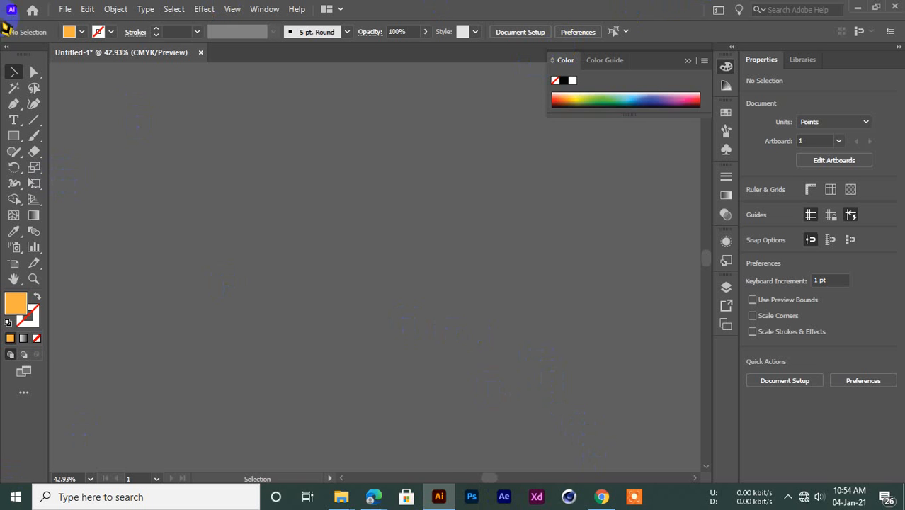
Step: Switch to the Google Meet call in Chrome to check the participants, and minimise Chrome and Illustrator
{"action": "left_click", "coordinate": [598, 496]}
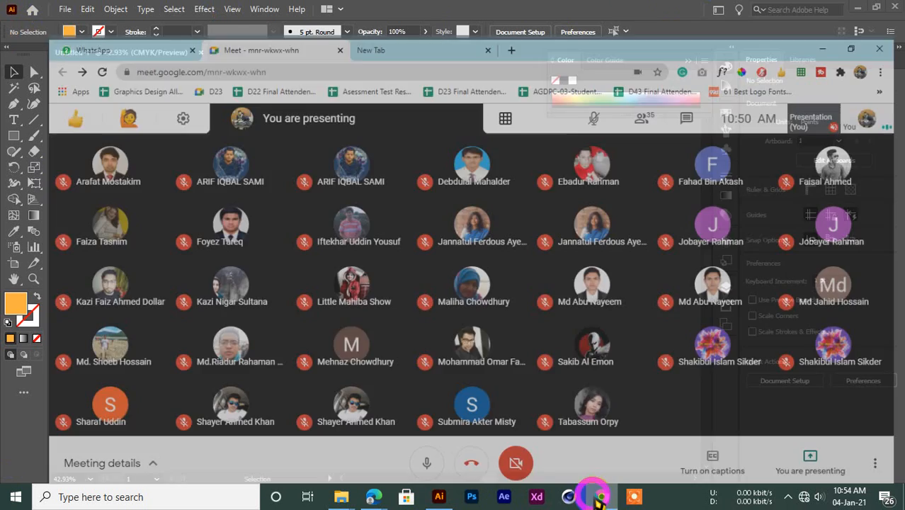
{"action": "left_click", "coordinate": [830, 10]}
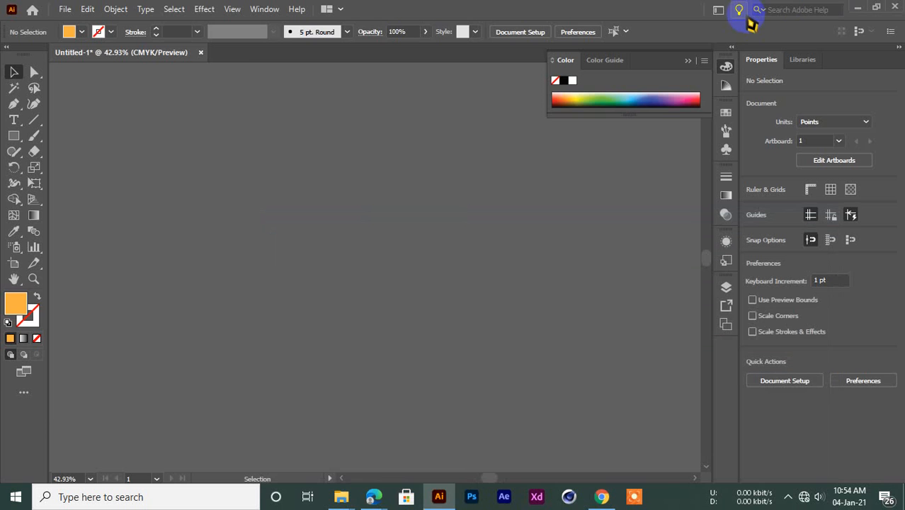
{"action": "left_click", "coordinate": [860, 10]}
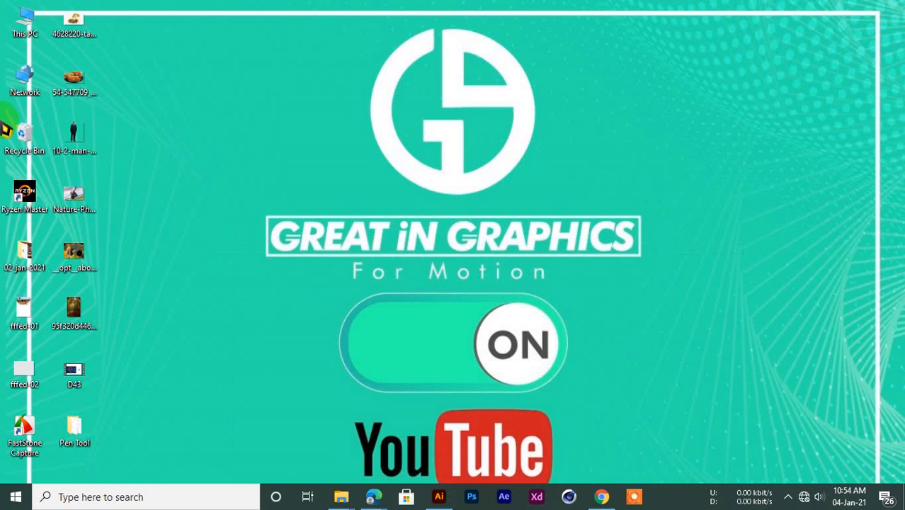
Step: Close the Google Meet tab in Chrome and the D 58 Class 9 presentation video window in Edge
{"action": "left_click", "coordinate": [601, 497]}
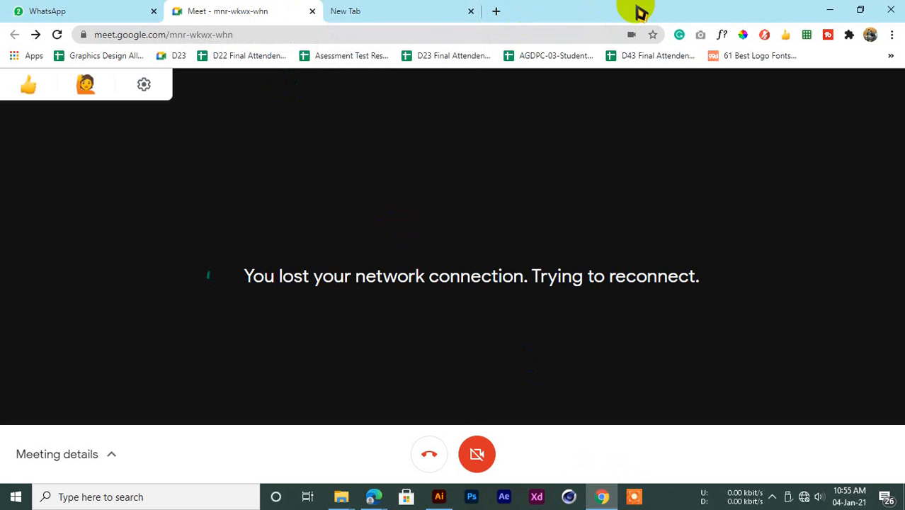
{"action": "middle_click", "coordinate": [247, 11]}
{"action": "left_click", "coordinate": [831, 10]}
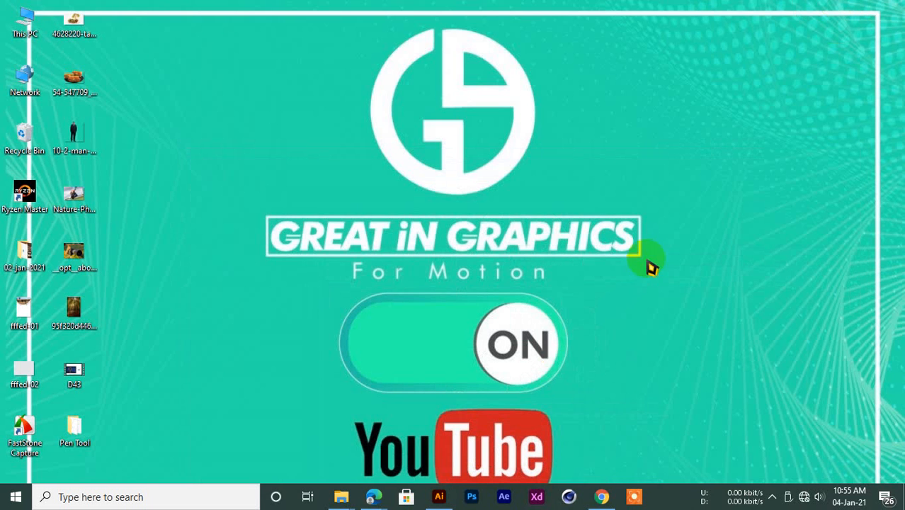
{"action": "mouse_move", "coordinate": [371, 492]}
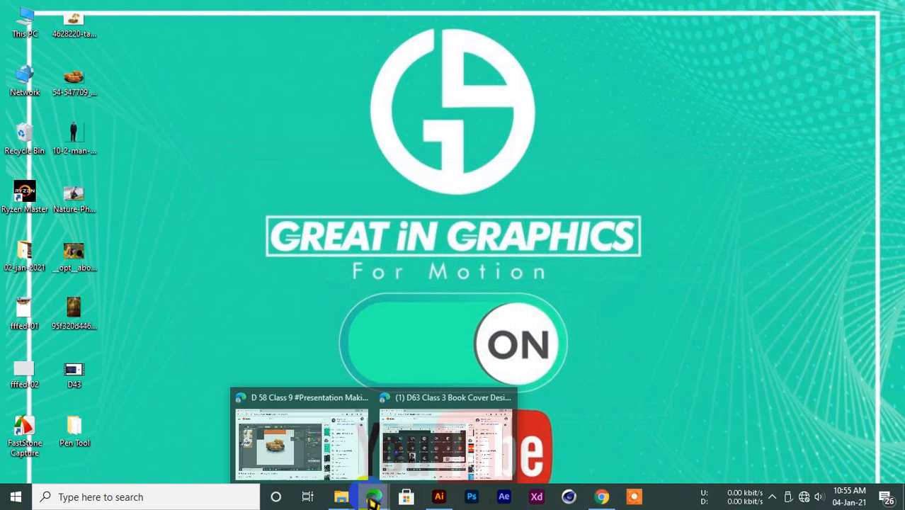
{"action": "left_click", "coordinate": [359, 394]}
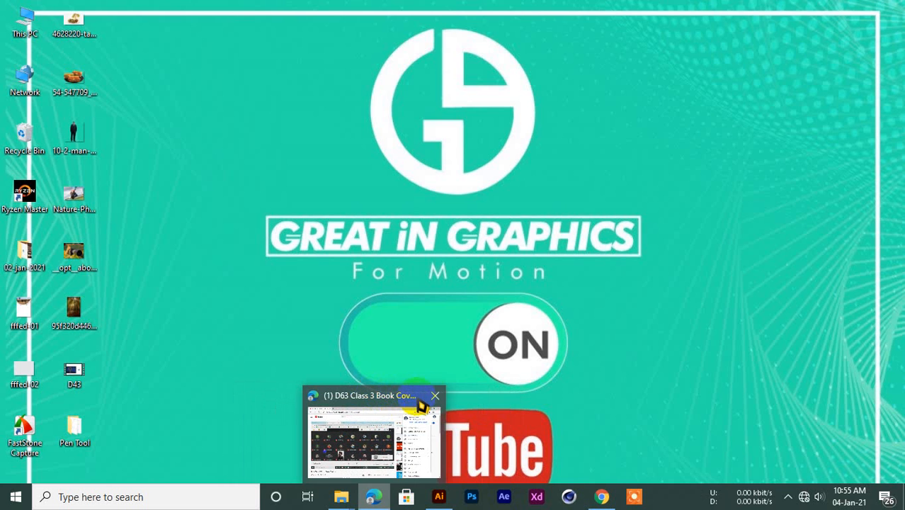
Step: Switch to Chrome, look over the WhatsApp chat list with the GD 62 (10-12) group open, and minimise Chrome
{"action": "left_click", "coordinate": [601, 497]}
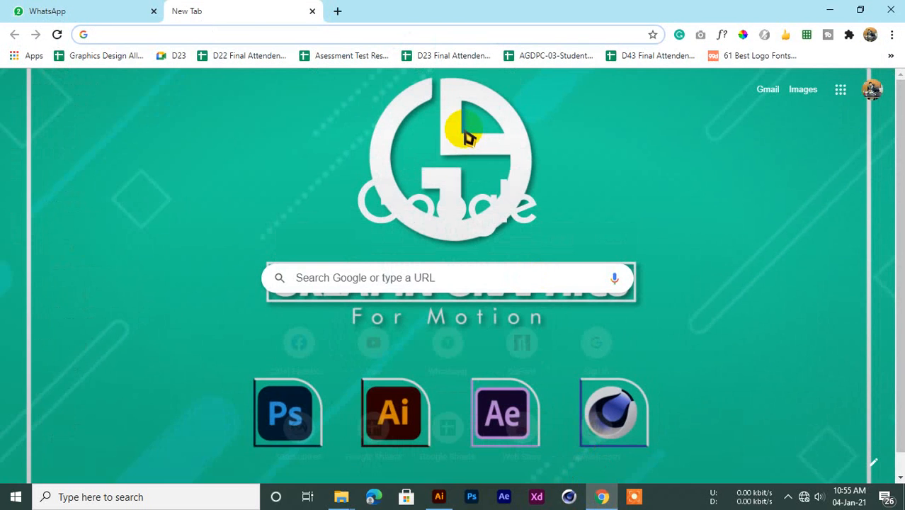
{"action": "left_click", "coordinate": [37, 11]}
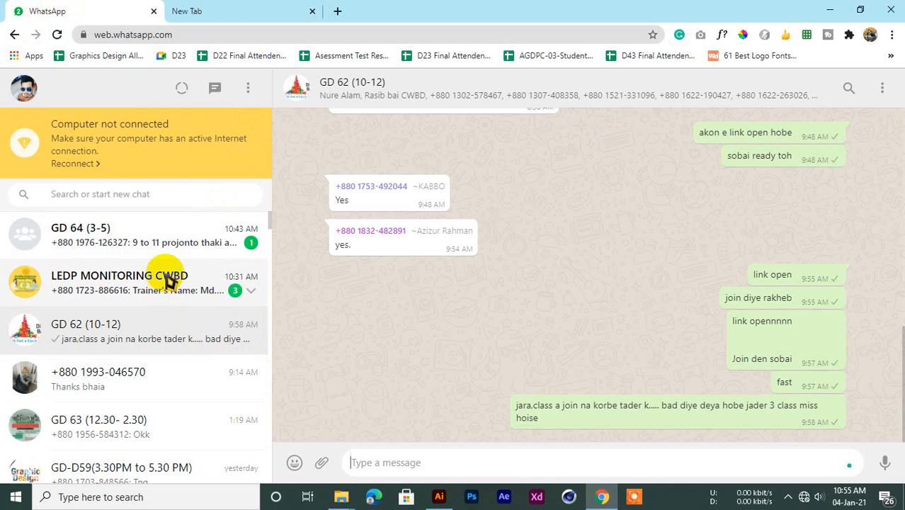
{"action": "scroll", "coordinate": [176, 337], "scroll_direction": "down", "scroll_amount": 1}
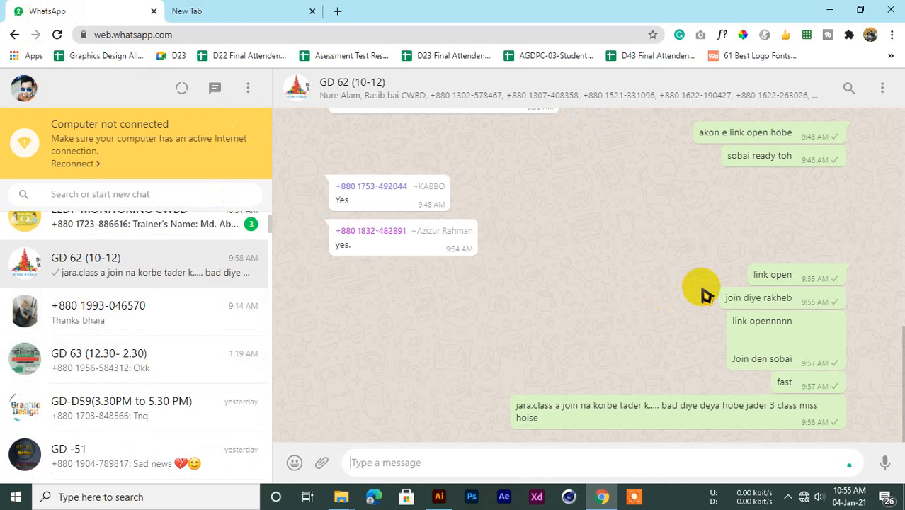
{"action": "left_click", "coordinate": [829, 10]}
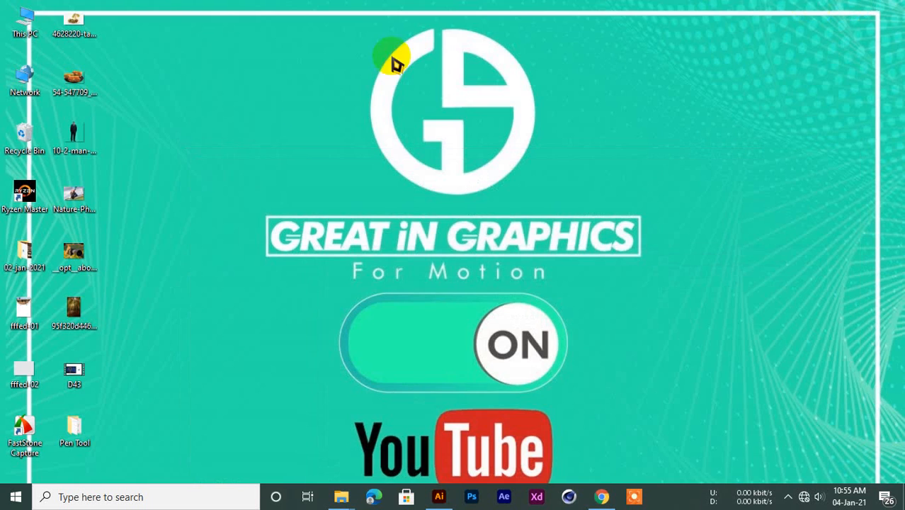
Step: Switch to the Pen Tool folder in File Explorer and copy all the practice images in it
{"action": "left_click", "coordinate": [601, 496]}
{"action": "mouse_move", "coordinate": [341, 496]}
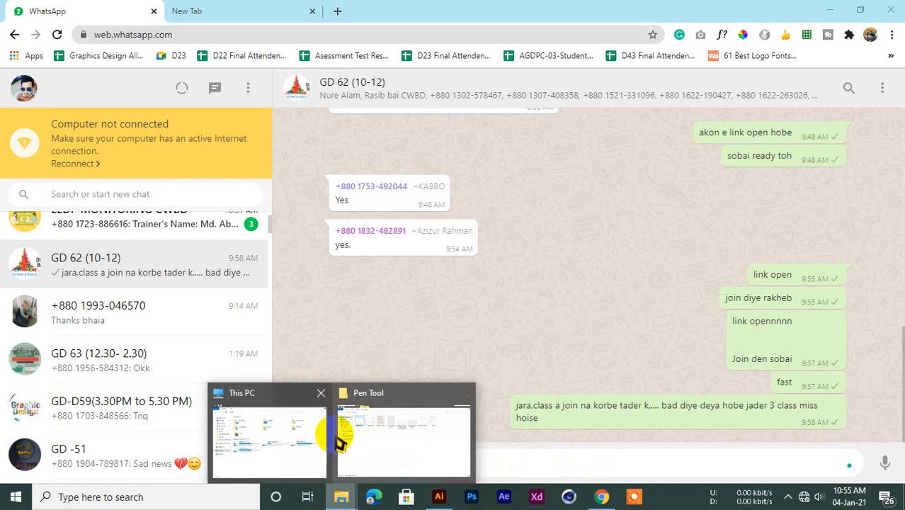
{"action": "left_click", "coordinate": [366, 430]}
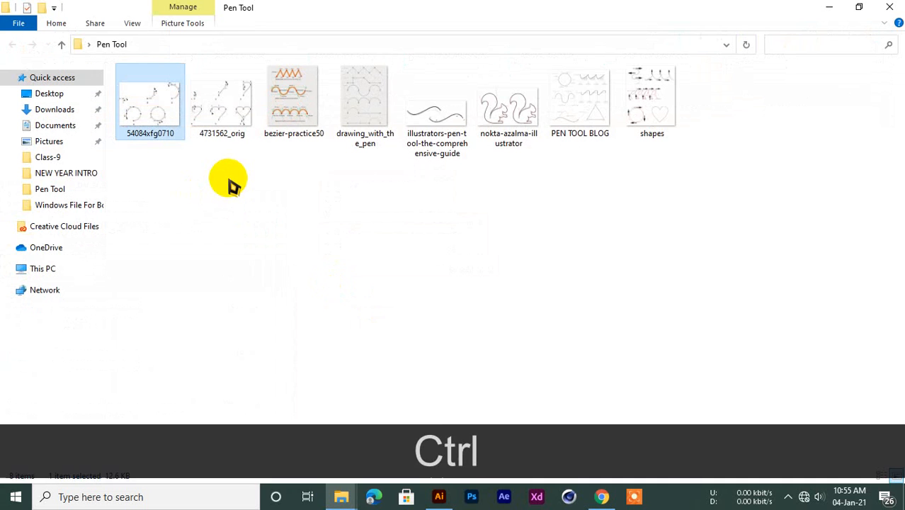
{"action": "key", "text": "ctrl+a"}
{"action": "key", "text": "ctrl+c"}
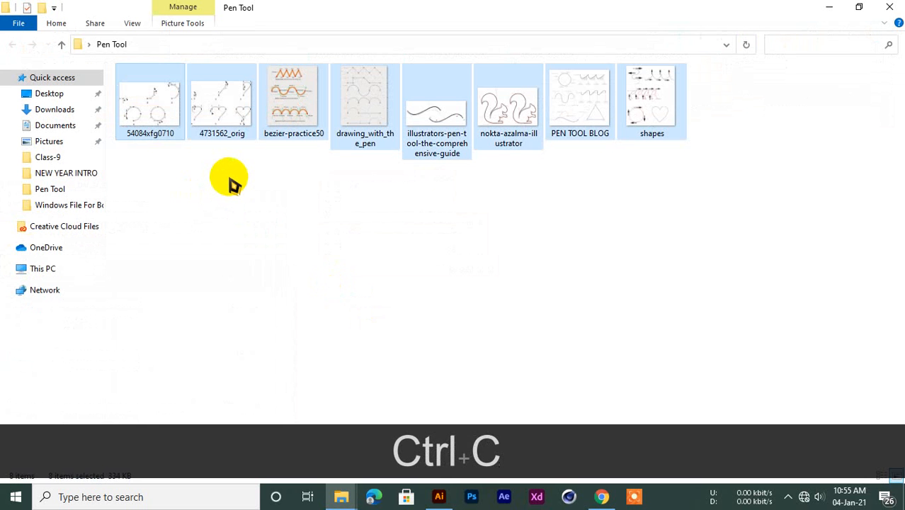
Step: Switch to WhatsApp in Chrome and connect the computer to the Wi-Fi network m
{"action": "left_click", "coordinate": [601, 498]}
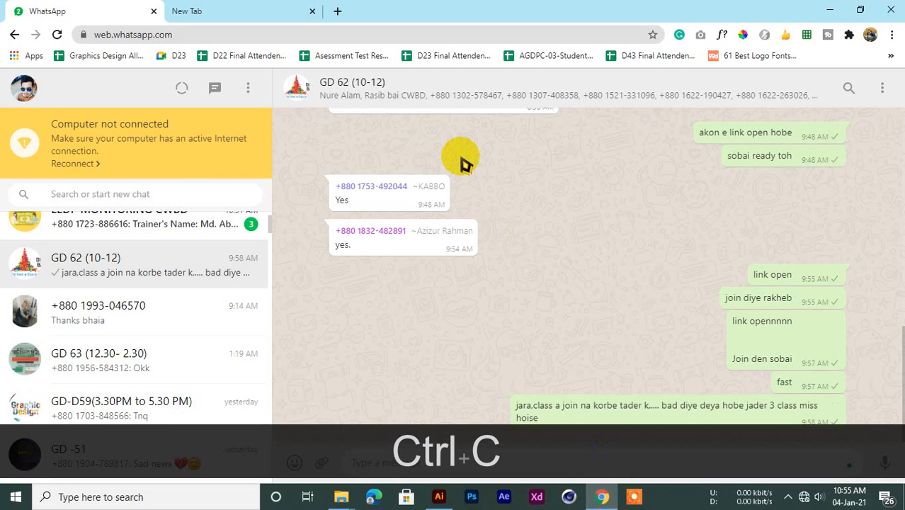
{"action": "left_click", "coordinate": [803, 496]}
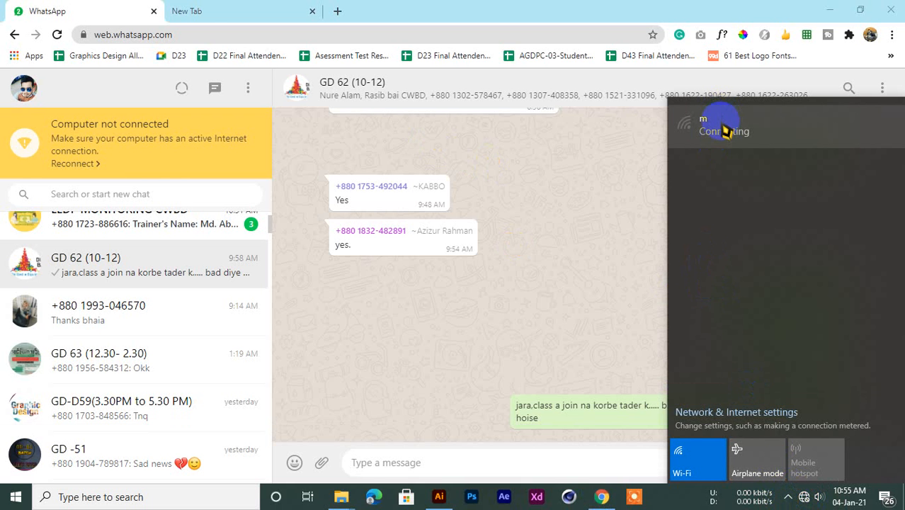
{"action": "left_click", "coordinate": [598, 208]}
Step: Try to paste the copied practice images into the GD 62 (10-12) group message
{"action": "left_click", "coordinate": [376, 461]}
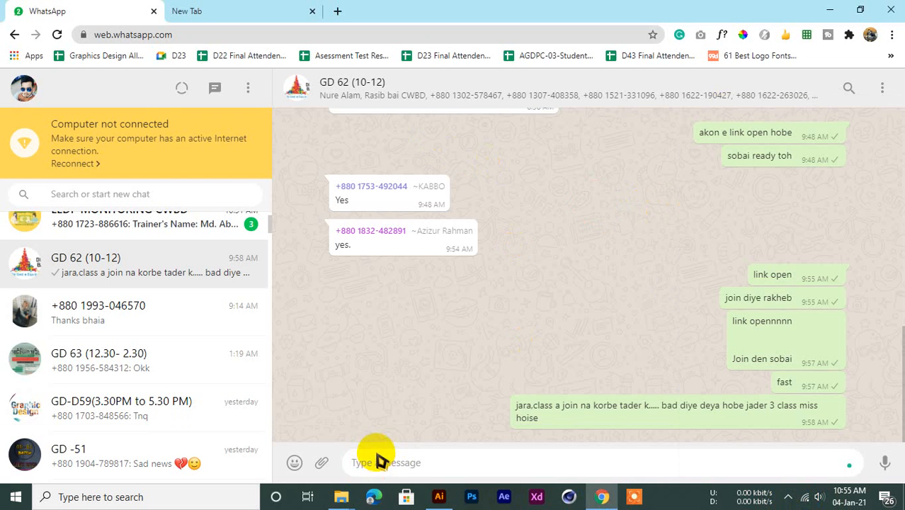
{"action": "key", "text": "ctrl+v"}
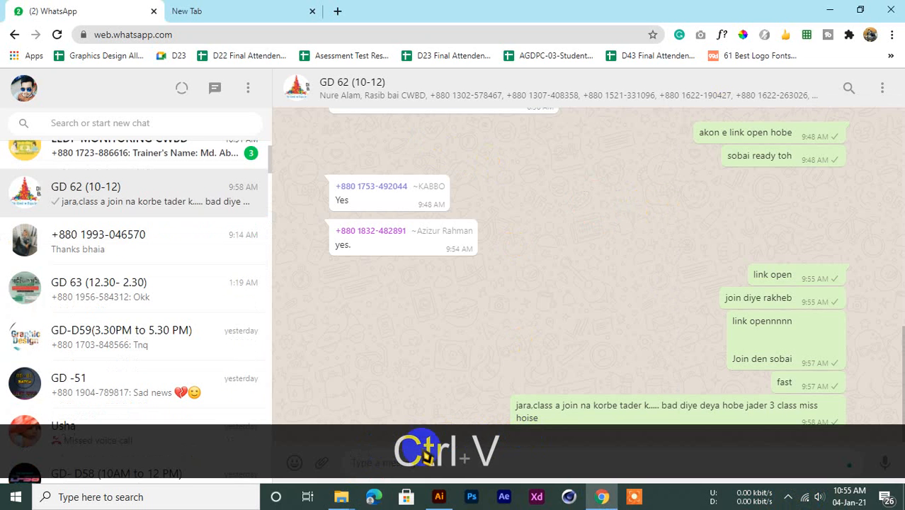
{"action": "left_click", "coordinate": [380, 460]}
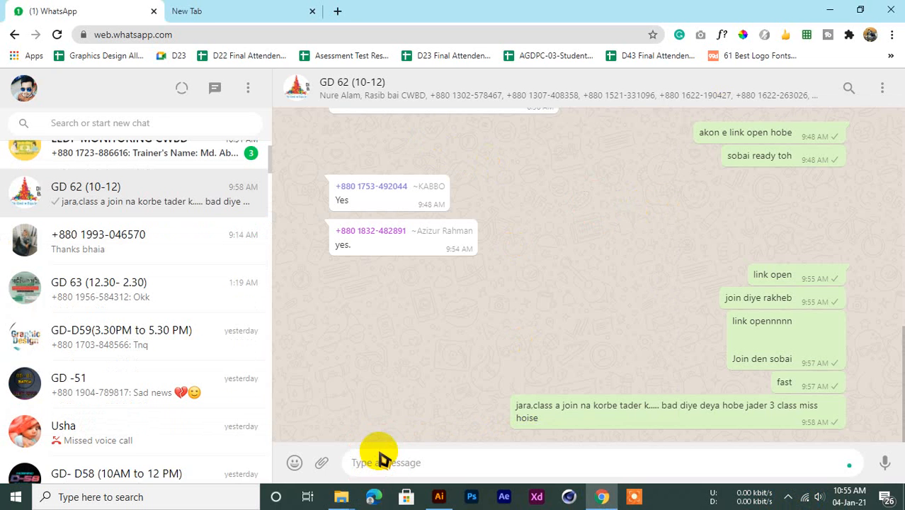
{"action": "key", "text": "ctrl+v"}
Step: Attach all the selected Pen Tool folder images to the GD 62 (10-12) chat, send them, and minimise Chrome and the folder
{"action": "left_click", "coordinate": [828, 10]}
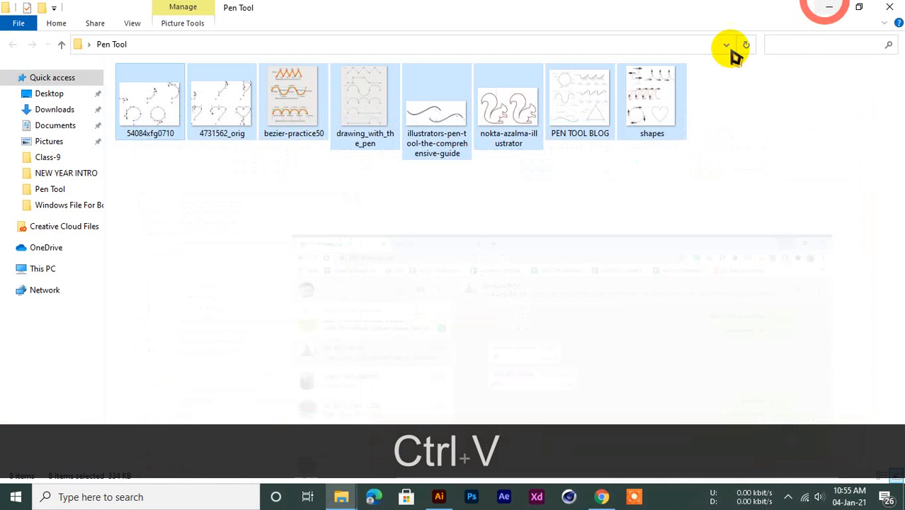
{"action": "left_click_drag", "start_coordinate": [211, 121], "coordinate": [610, 365]}
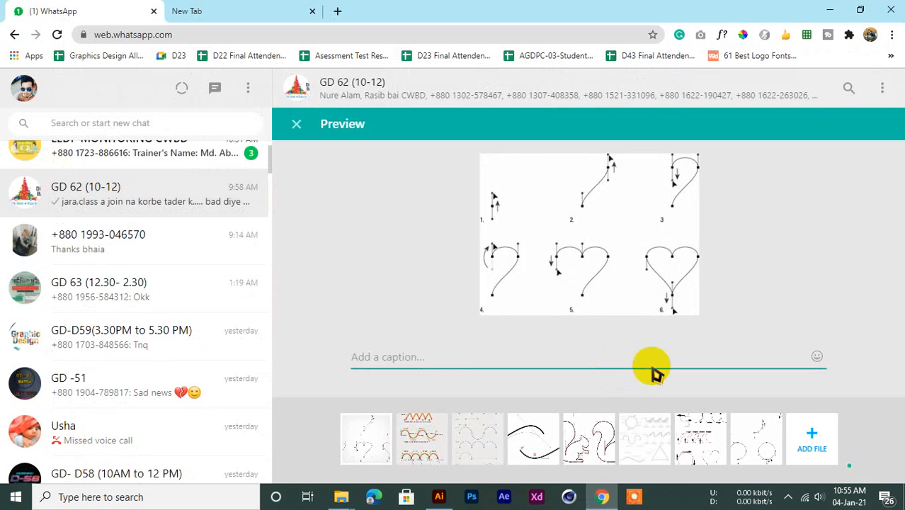
{"action": "left_click", "coordinate": [858, 394]}
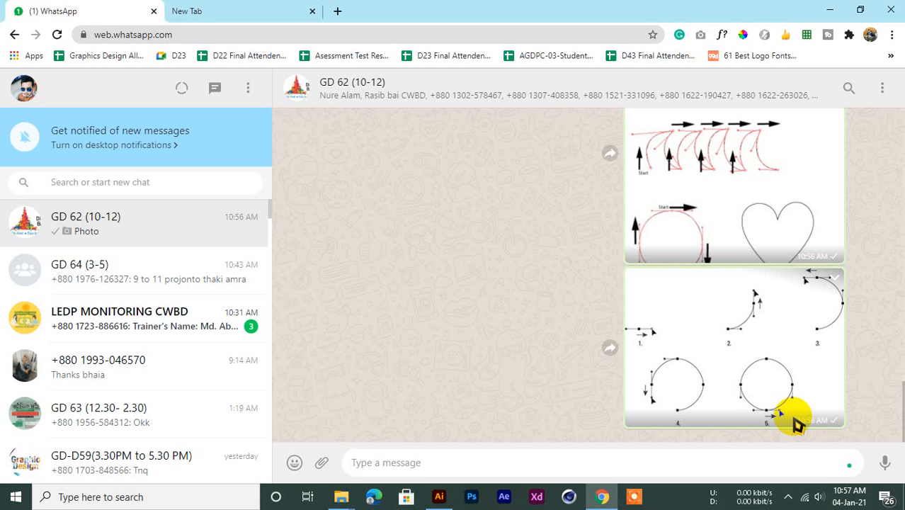
{"action": "left_click", "coordinate": [824, 8]}
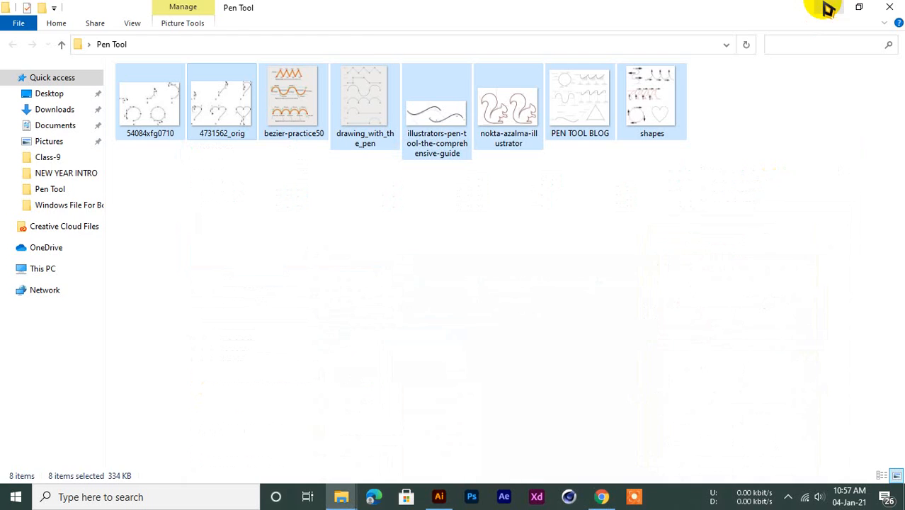
{"action": "left_click", "coordinate": [829, 7]}
Step: Open This PC and go to the D-62 folder inside LEDP CLASS on the LEDP CLASS (F:) drive
{"action": "double_click", "coordinate": [29, 18]}
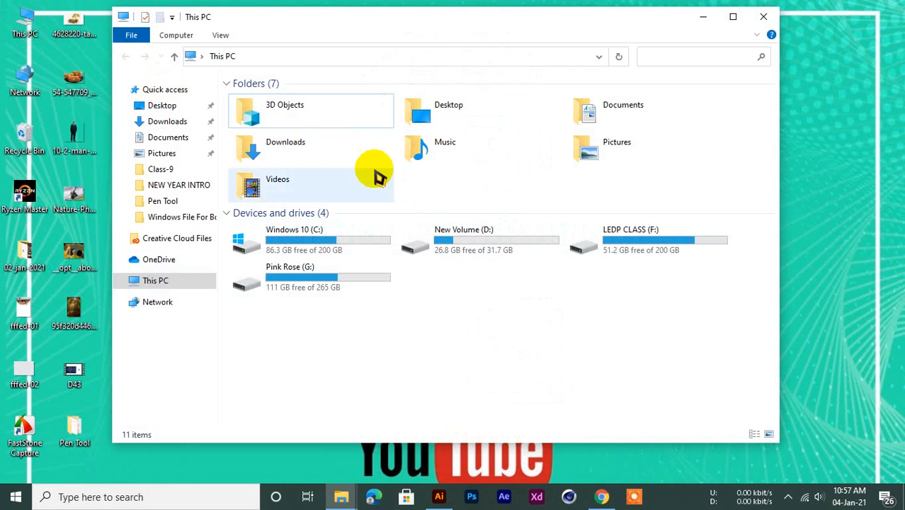
{"action": "double_click", "coordinate": [628, 251]}
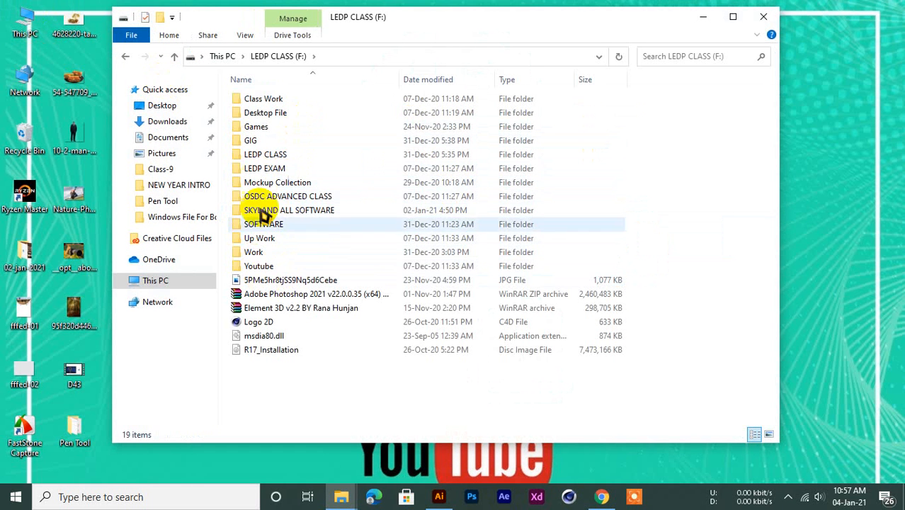
{"action": "double_click", "coordinate": [264, 157]}
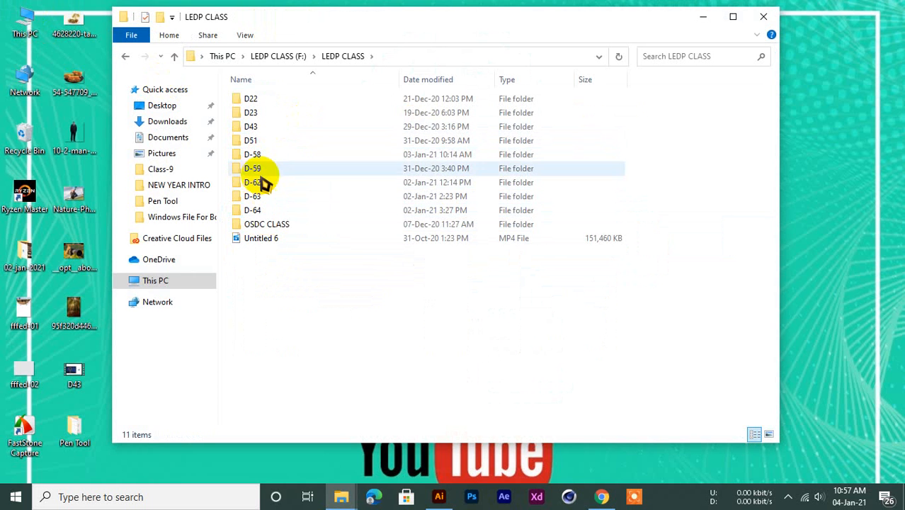
{"action": "double_click", "coordinate": [257, 182]}
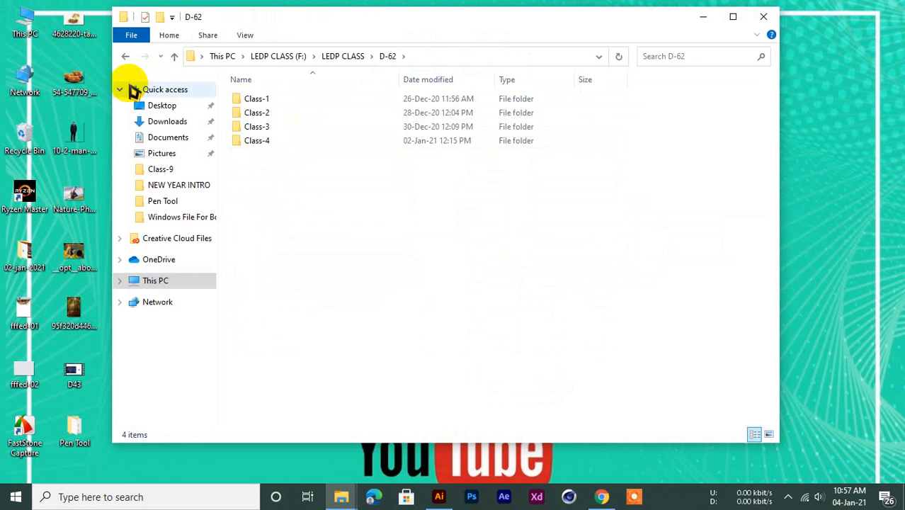